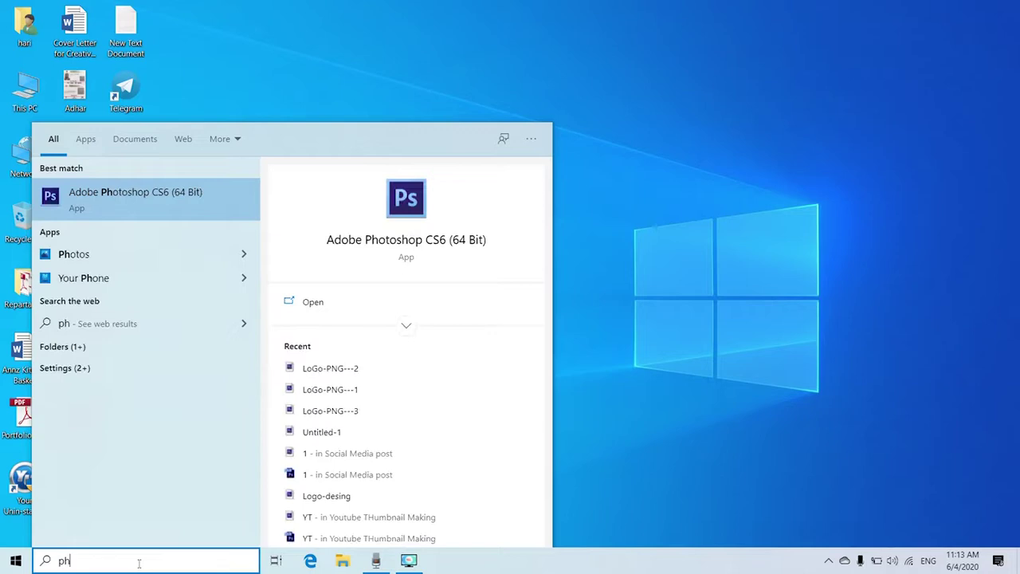
# - Launch Adobe Photoshop CS6 and open Google Chrome alongside it
pyautogui.press('Return')
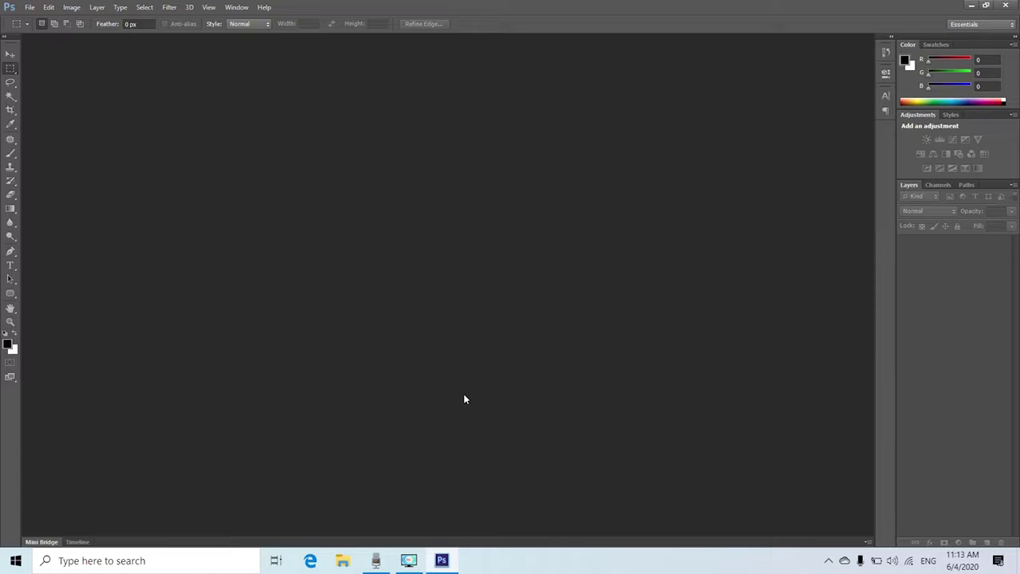
pyautogui.press('super')
pyautogui.write('ch')
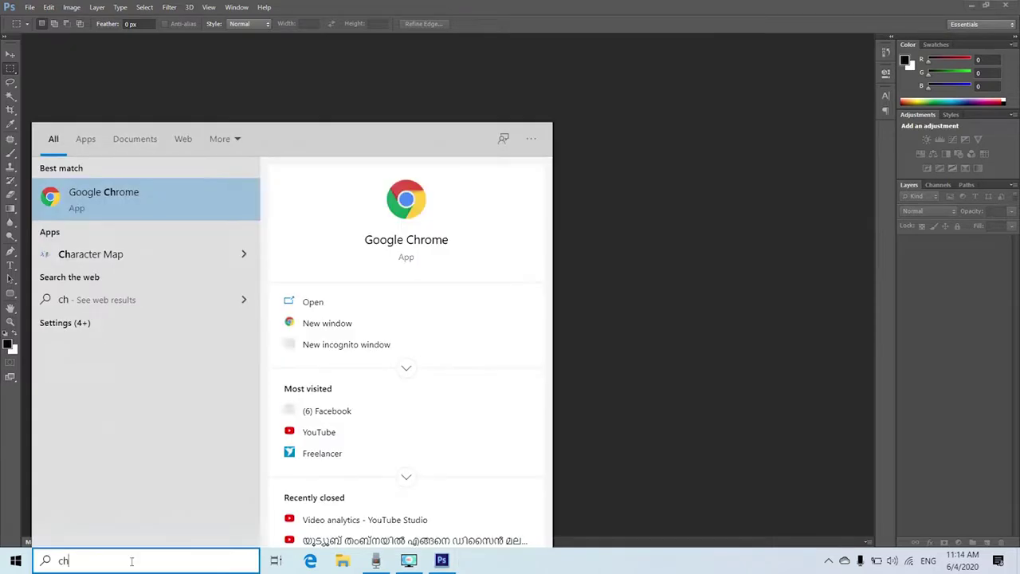
pyautogui.click(204, 200)
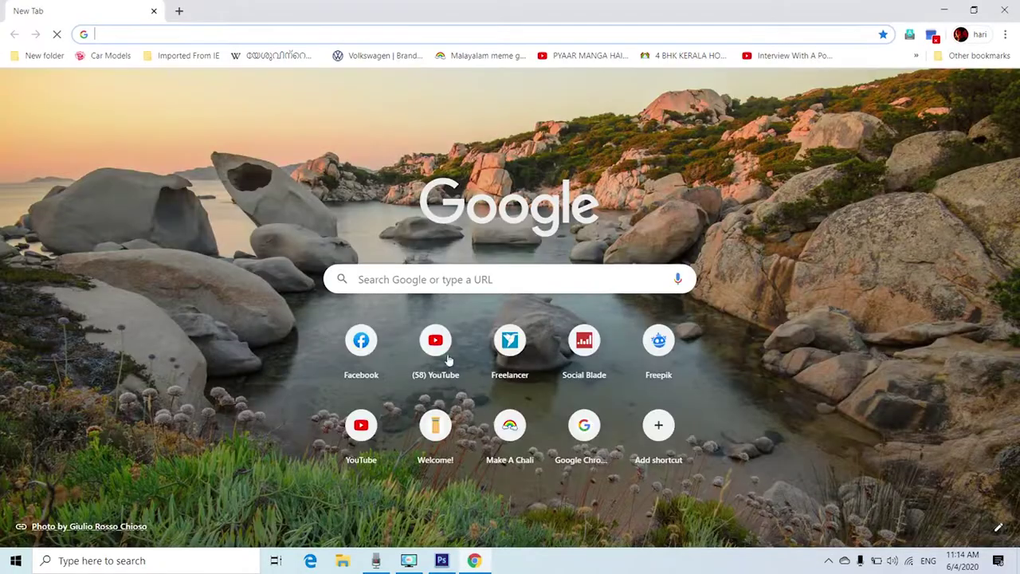
# - Search Google for "facebook poster size"
pyautogui.click(427, 277)
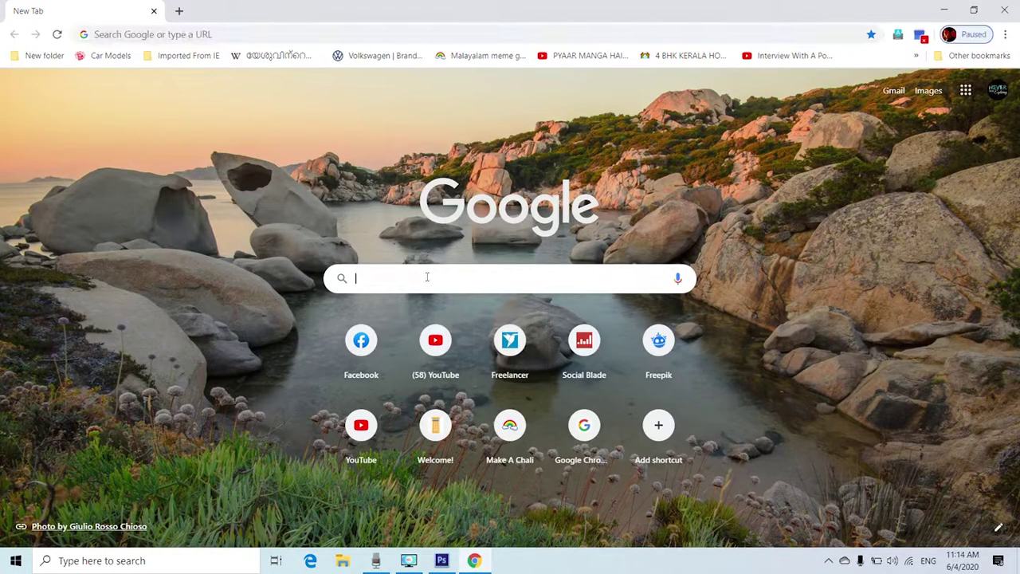
pyautogui.write('Face')
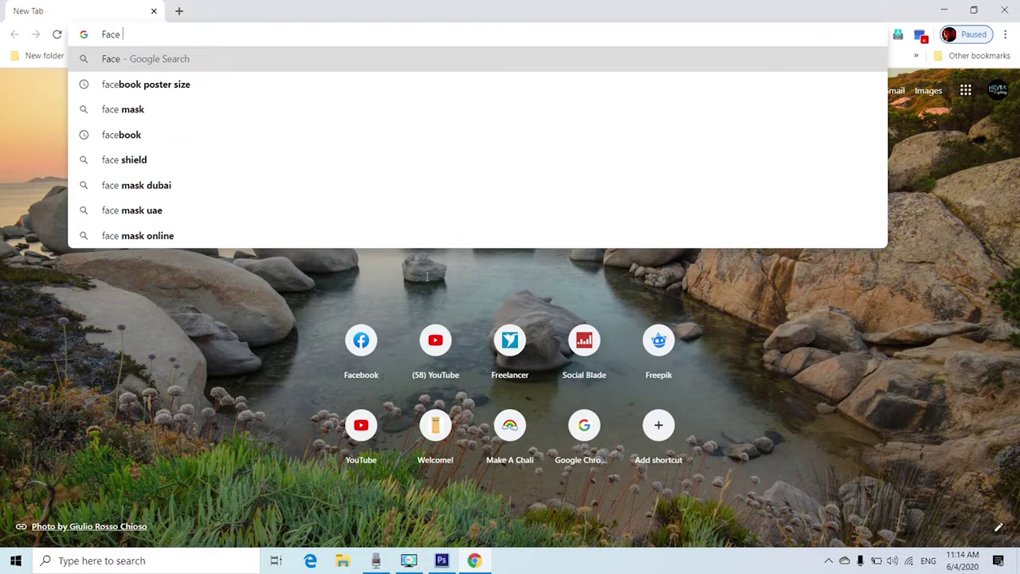
pyautogui.press('BackSpace')
pyautogui.press('BackSpace')
pyautogui.press('BackSpace')
pyautogui.press('BackSpace')
pyautogui.press('BackSpace')
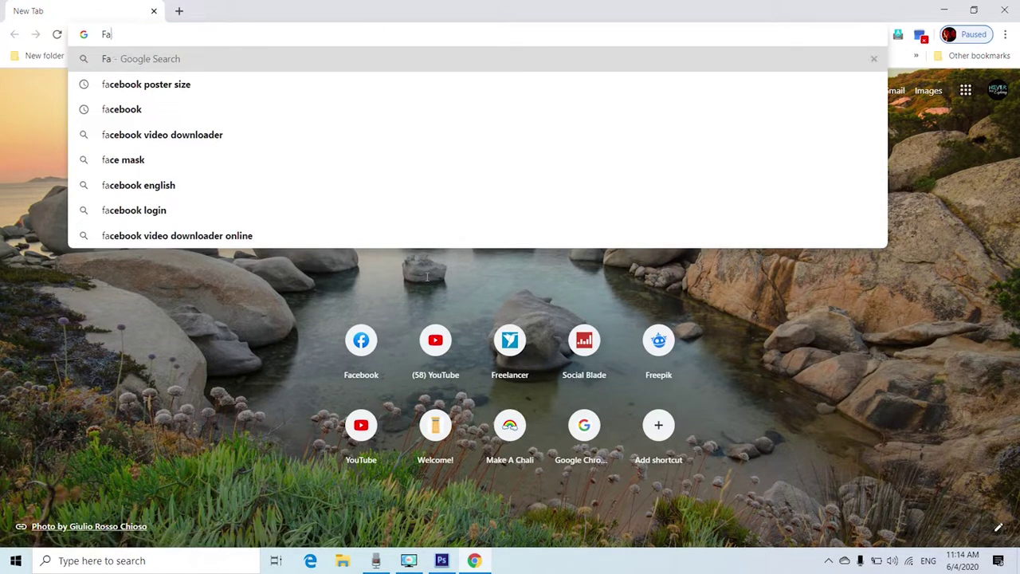
pyautogui.write('face')
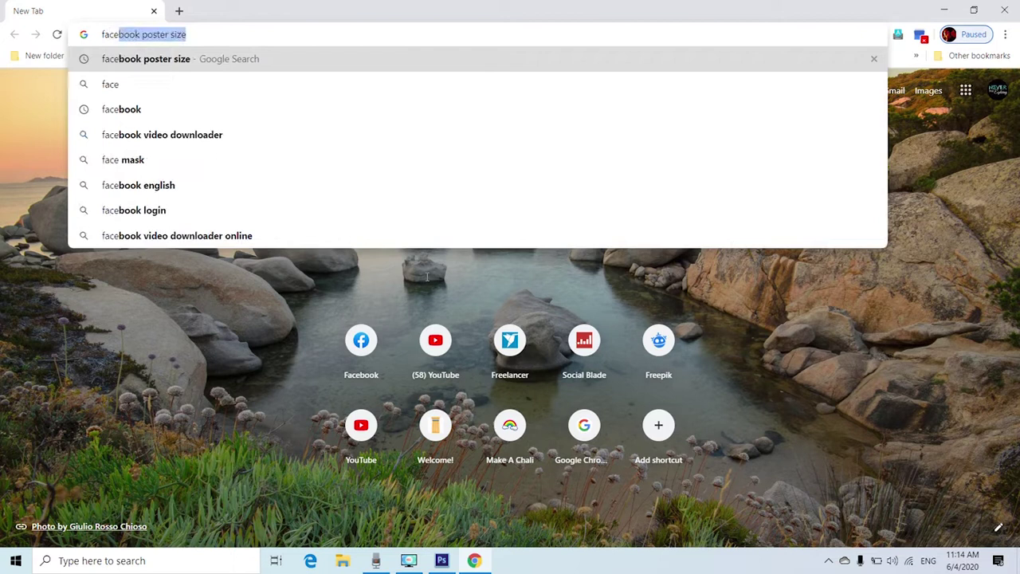
pyautogui.press('Return')
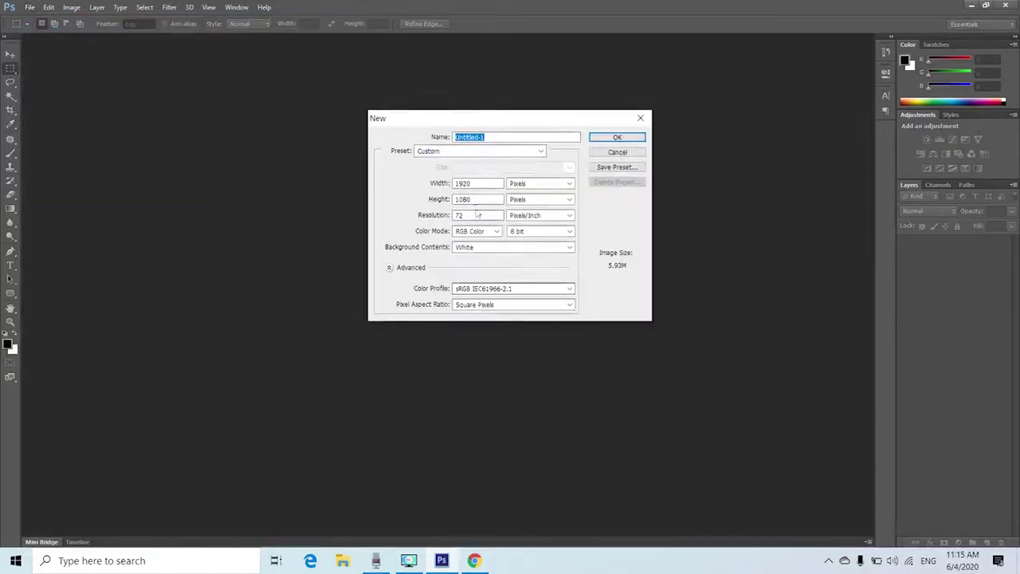
# - In Photoshop's new document settings, set the width to 940 pixels and the height to 788 pixels
pyautogui.doubleClick(476, 183)
pyautogui.write('940')
pyautogui.press('Tab')
pyautogui.press('Tab')
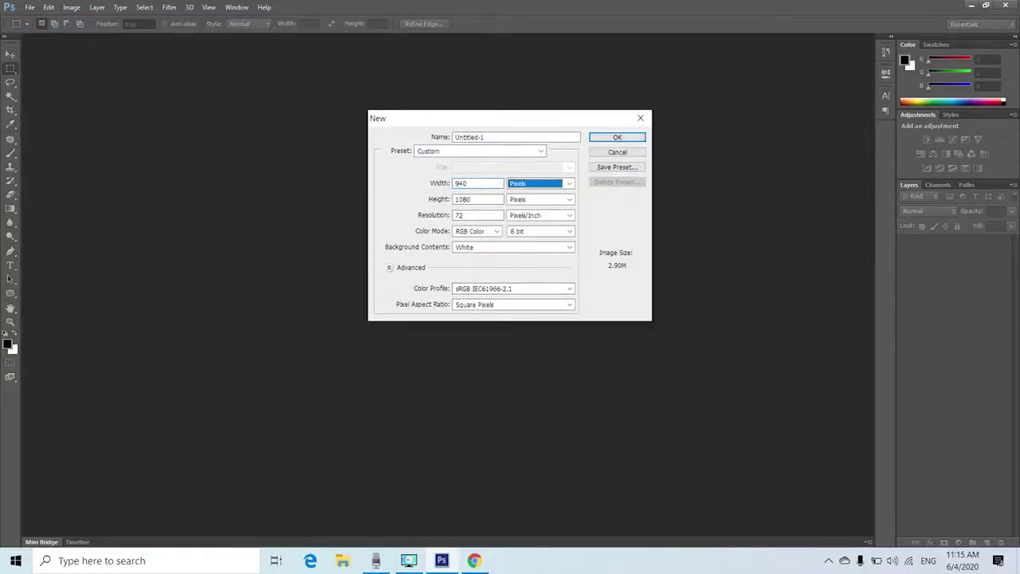
pyautogui.write('788')
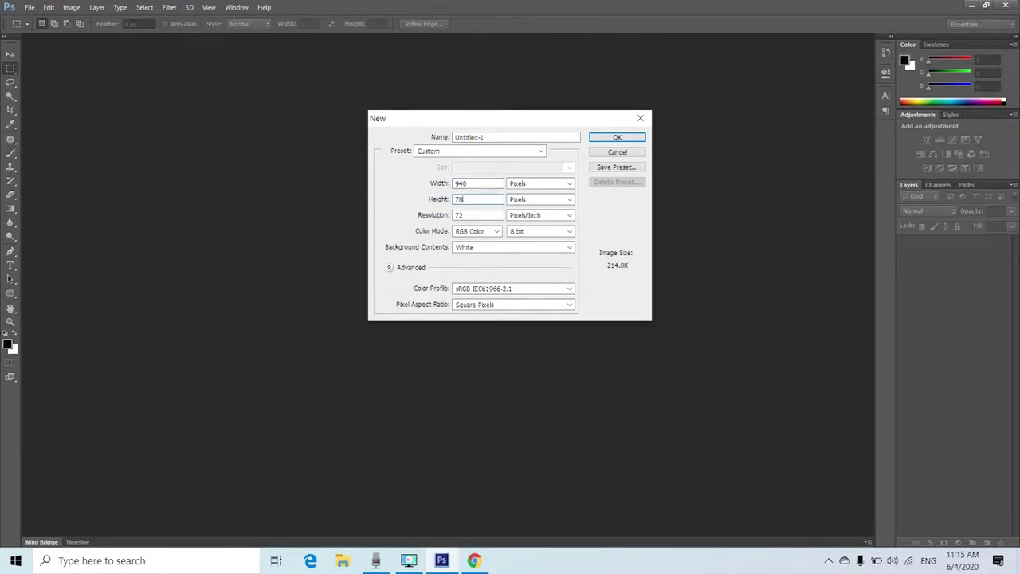
pyautogui.click(541, 185)
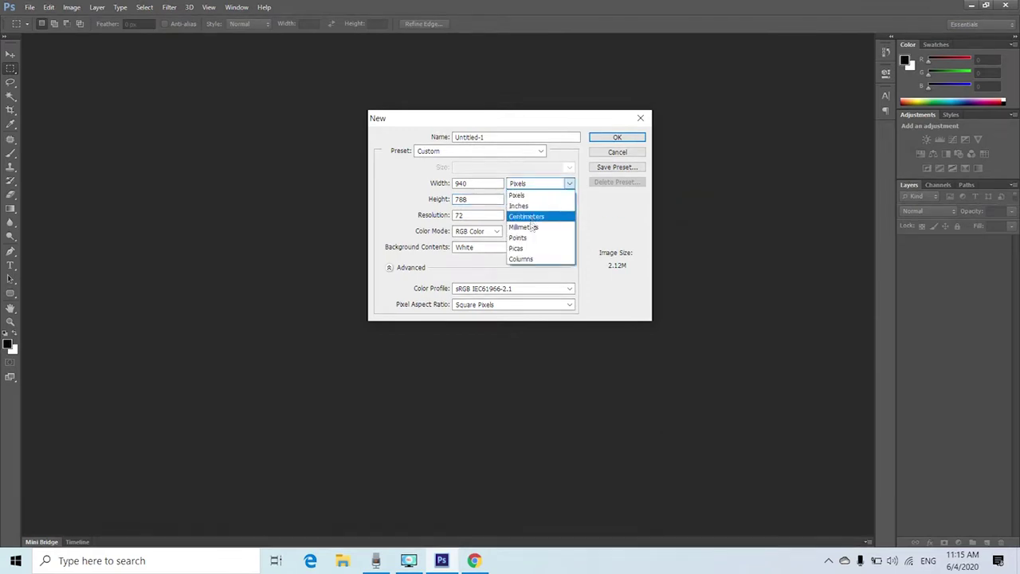
pyautogui.click(516, 195)
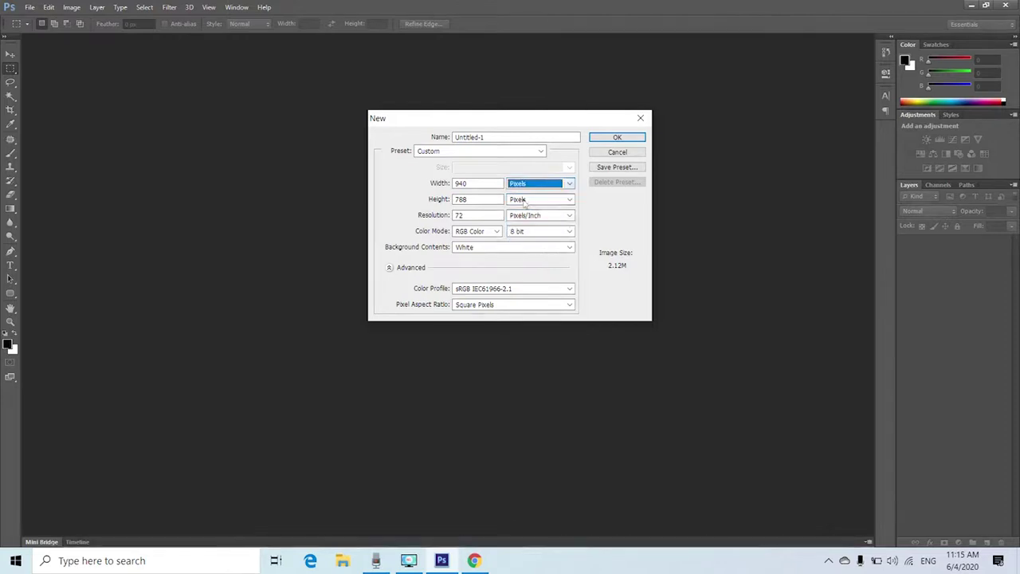
# - Keep the resolution at 72 pixels/inch and the color mode at RGB Color, and create the document
pyautogui.click(460, 218)
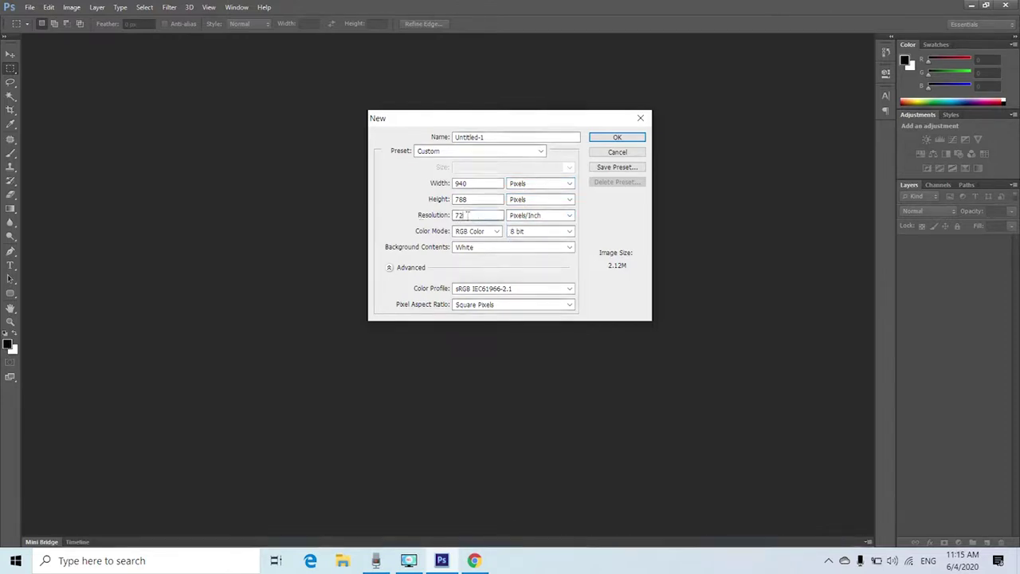
pyautogui.write('72')
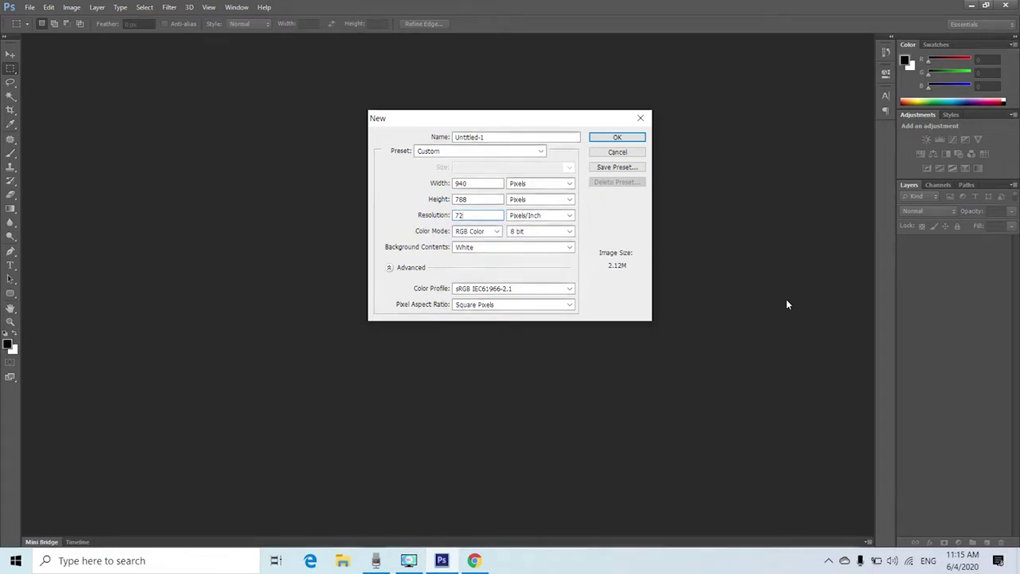
pyautogui.click(476, 231)
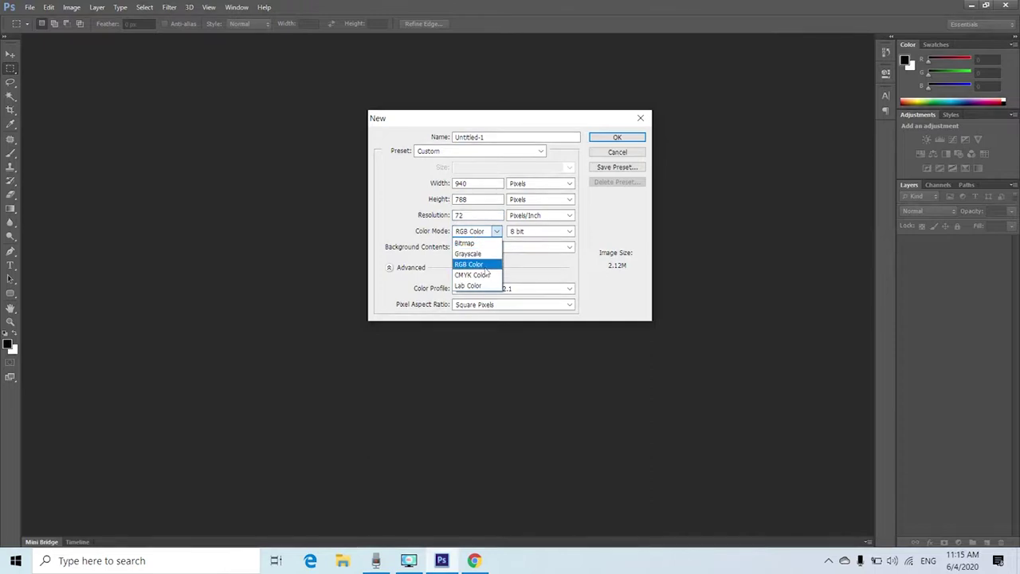
pyautogui.click(510, 274)
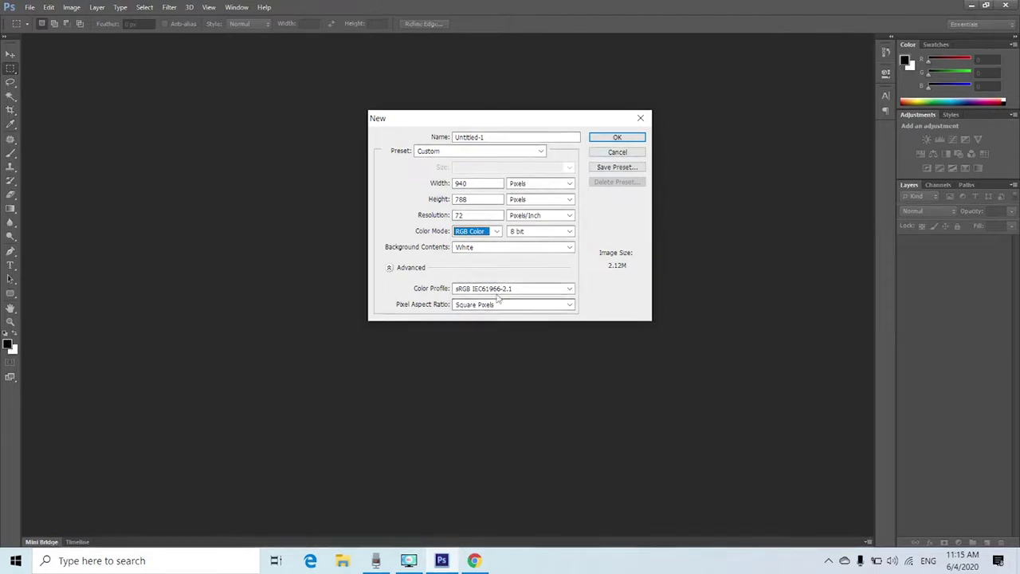
pyautogui.click(615, 138)
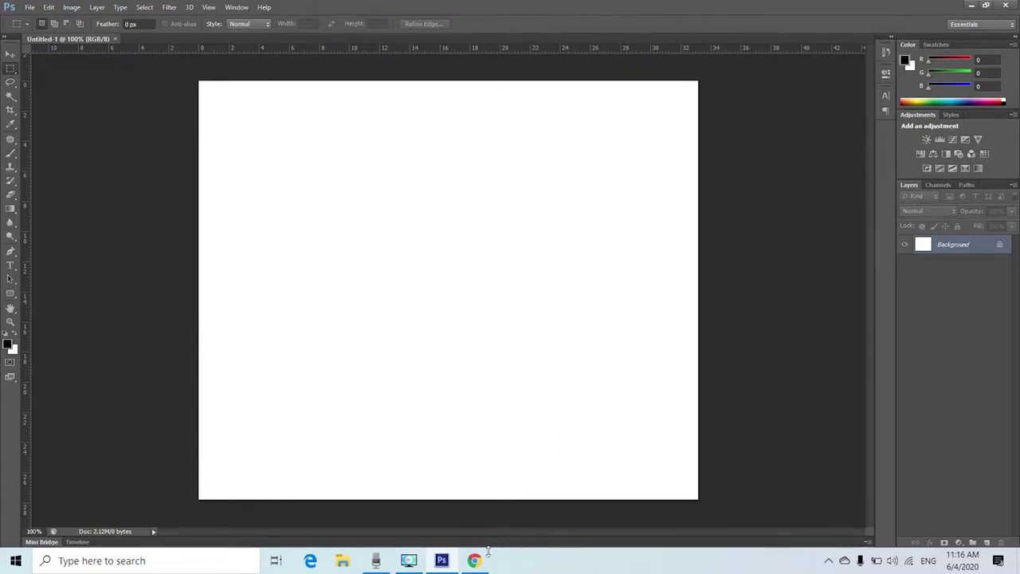
# - Switch to Chrome, search Google for "social media posts" and show the image results
pyautogui.click(474, 560)
pyautogui.click(253, 99)
pyautogui.hotkey('ctrl', 'a')
pyautogui.write('social medi')
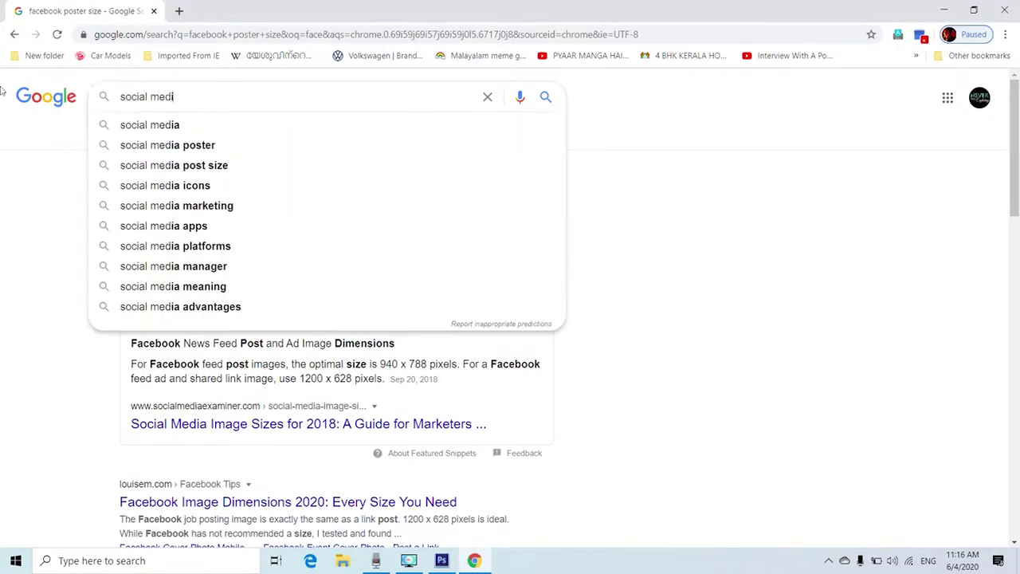
pyautogui.write('a posts')
pyautogui.press('Return')
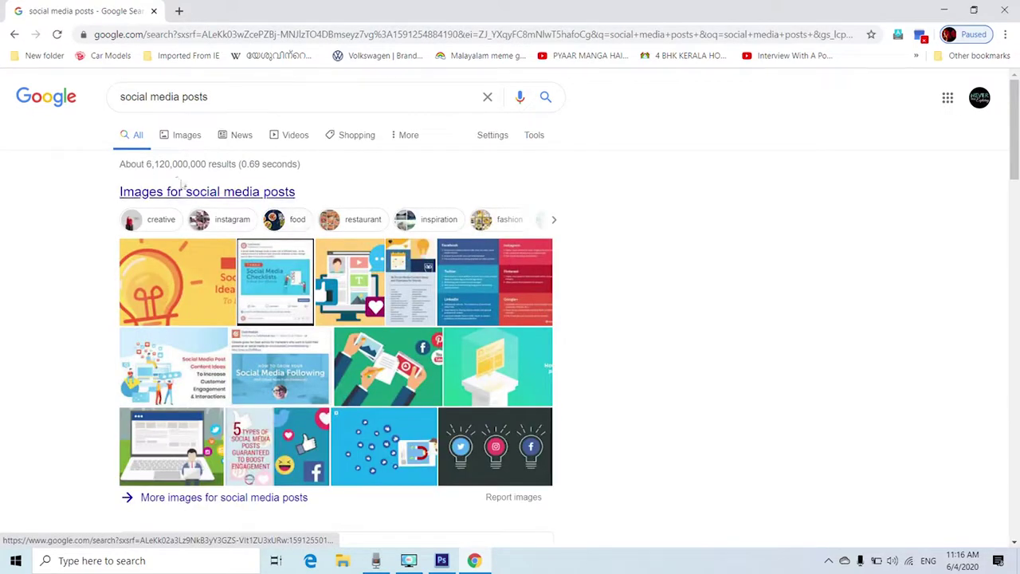
pyautogui.click(371, 185)
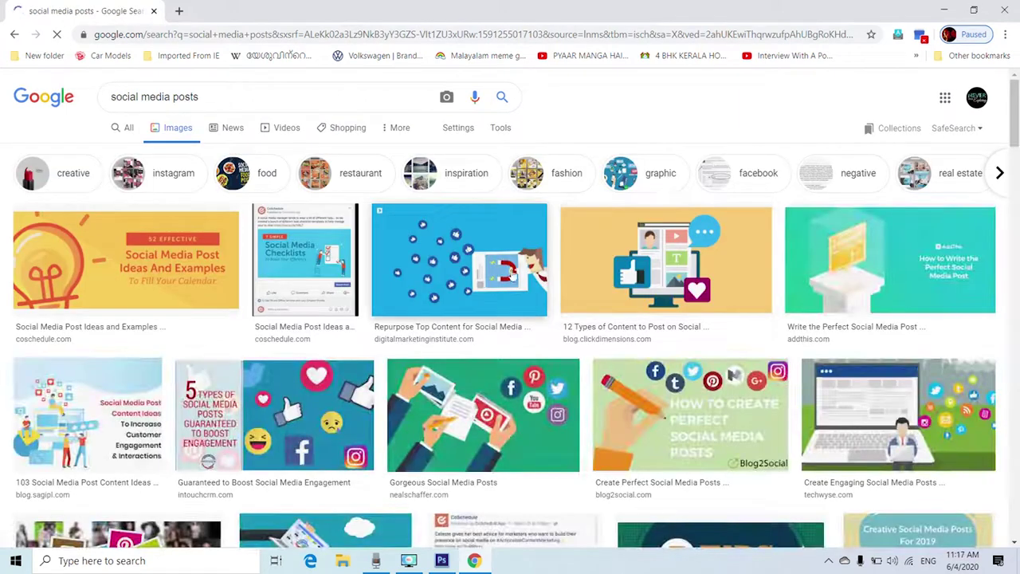
# - Browse the social media post image results for layout and design ideas
pyautogui.scroll(-2, 510, 271)
pyautogui.scroll(-3, 507, 279)
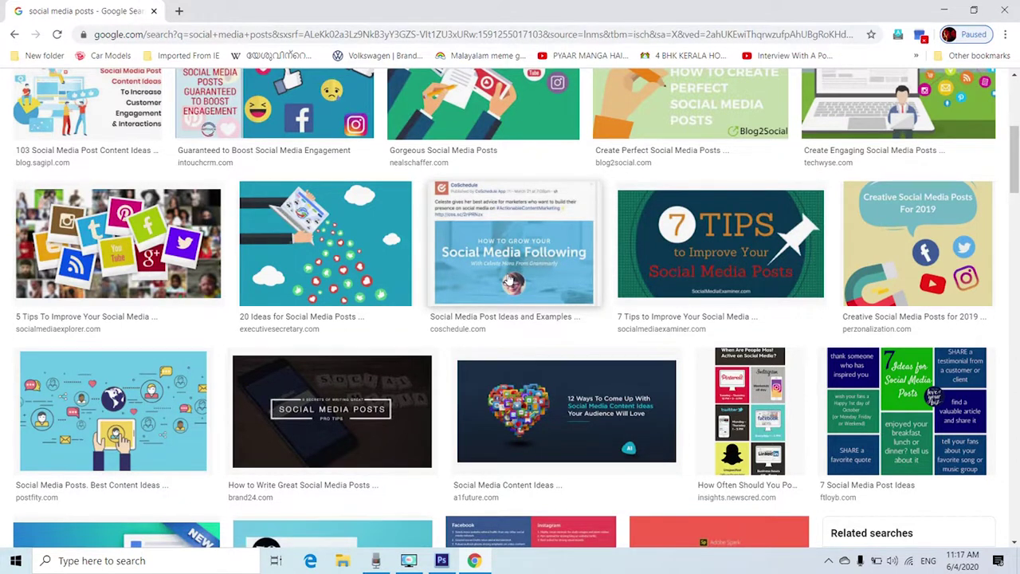
pyautogui.scroll(-4, 508, 280)
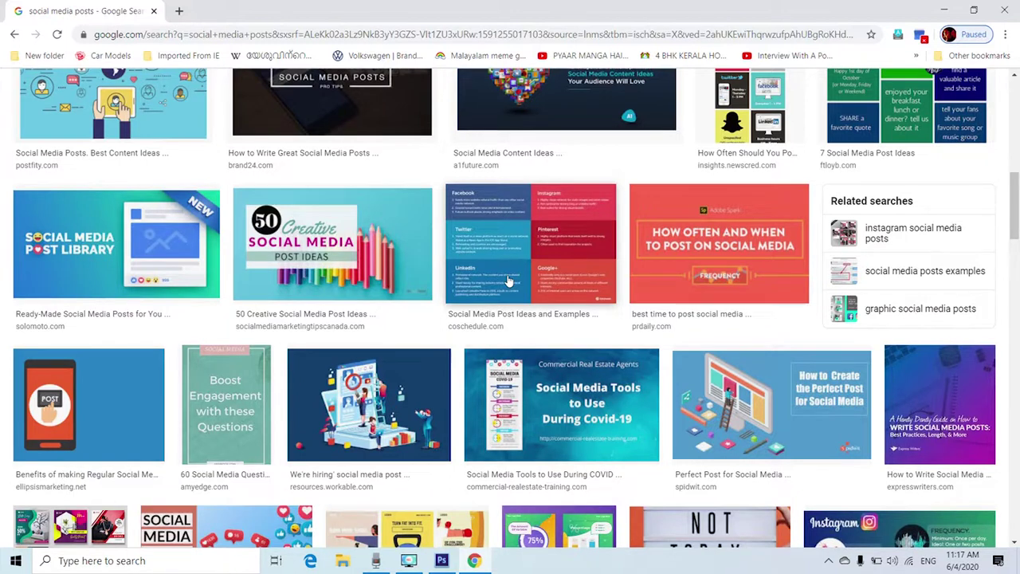
pyautogui.scroll(-4, 508, 280)
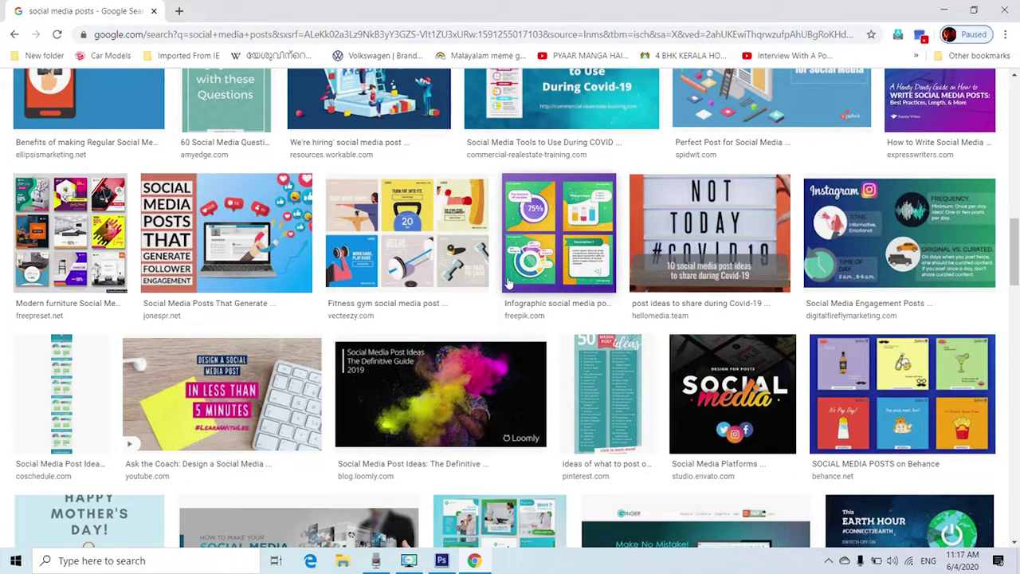
pyautogui.scroll(-10, 508, 283)
pyautogui.scroll(2, 508, 286)
pyautogui.scroll(-10, 508, 285)
pyautogui.scroll(3, 508, 287)
pyautogui.scroll(4, 507, 287)
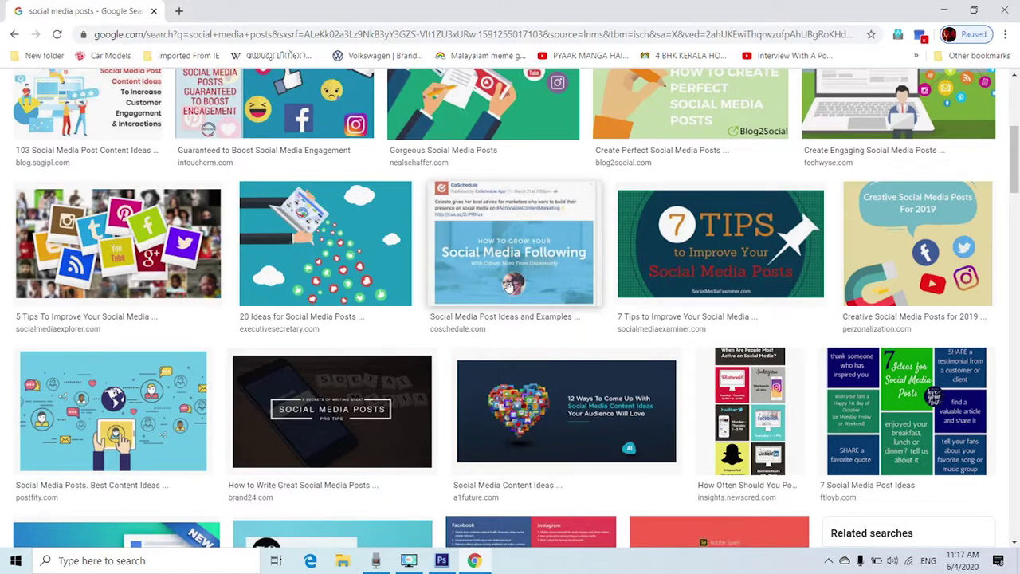
pyautogui.scroll(4, 411, 230)
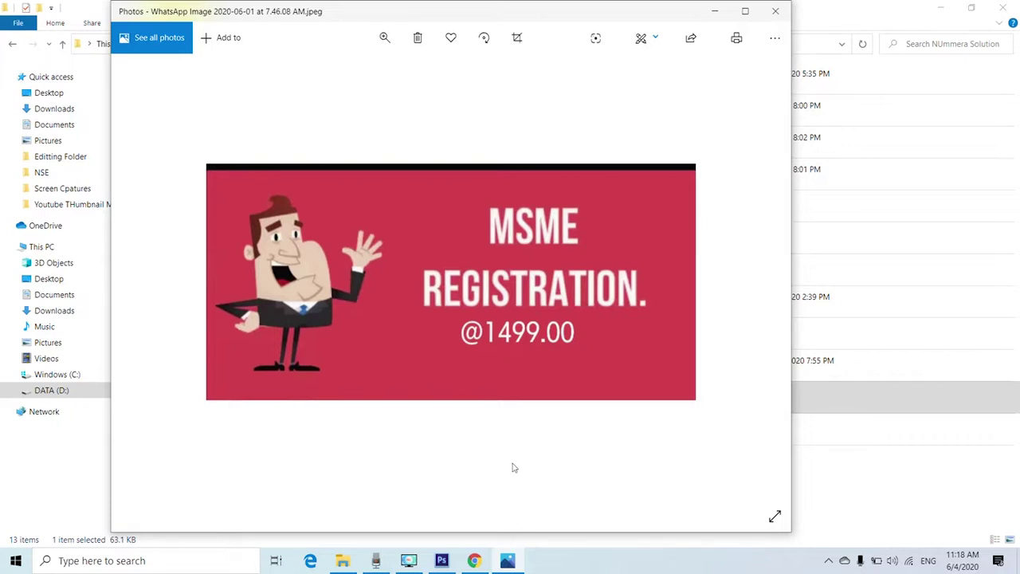
# - Return to Chrome and search Google Images for "msme registration"
pyautogui.click(474, 560)
pyautogui.moveTo(257, 100); pyautogui.dragTo(18, 104)
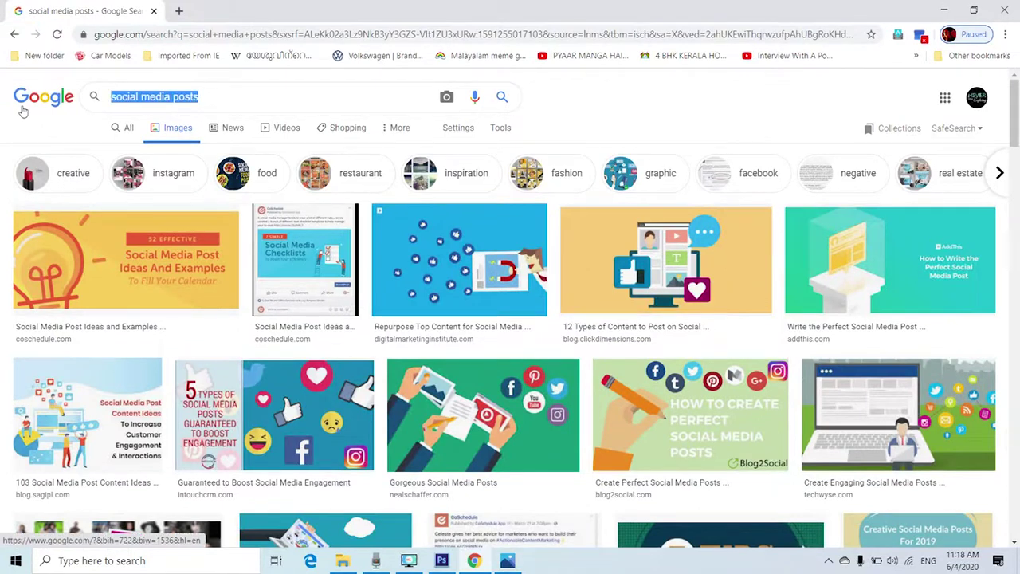
pyautogui.write('MSM')
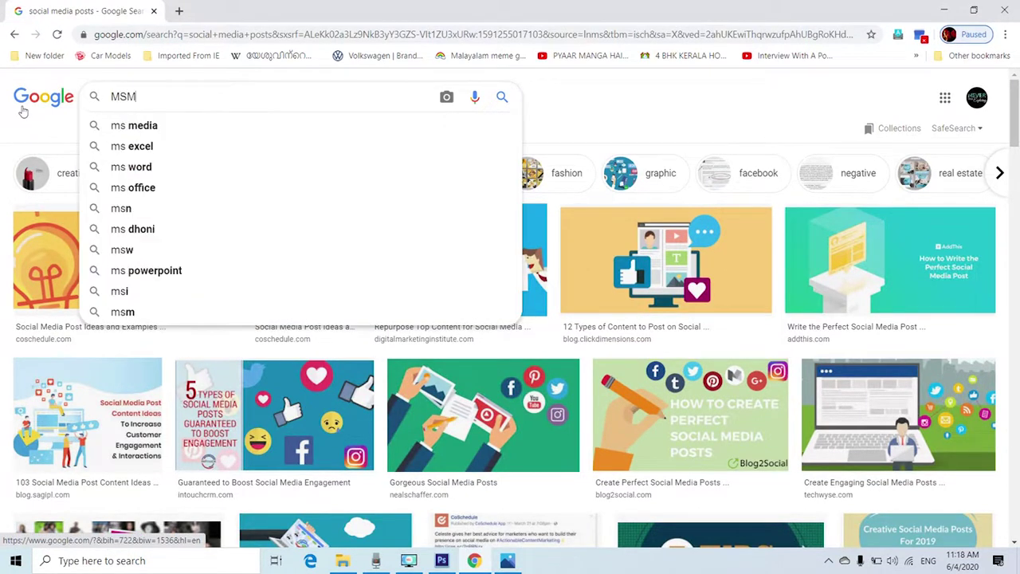
pyautogui.write('E re')
pyautogui.press('Down')
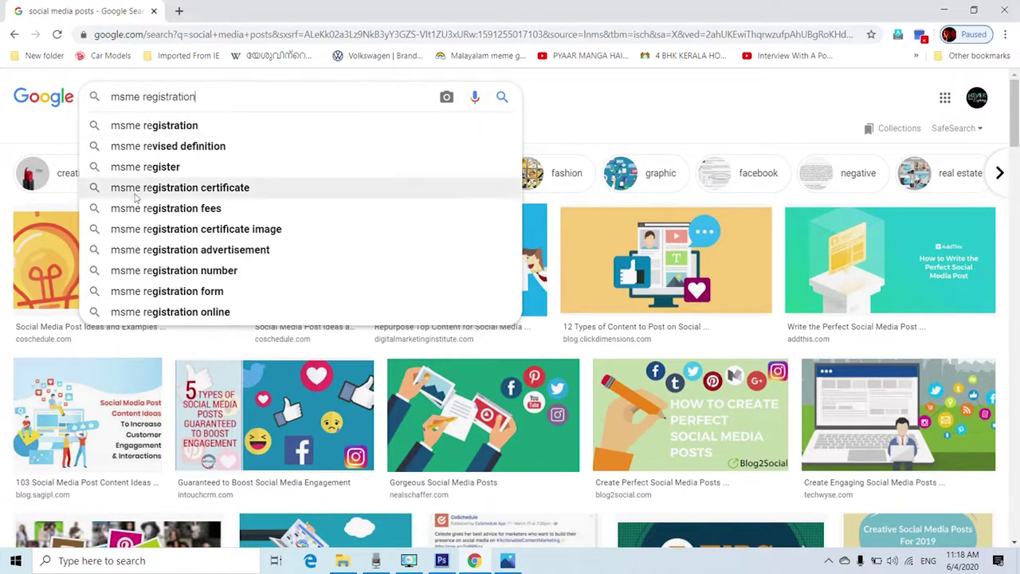
pyautogui.press('Return')
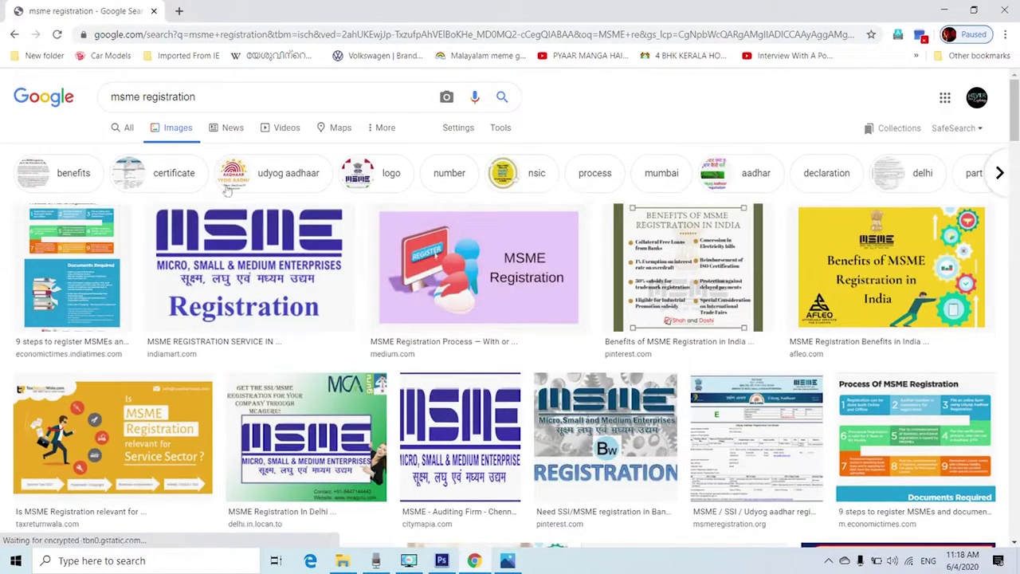
# - Show all web results for the MSME search and read the description under the msme.gov.in result
pyautogui.click(128, 128)
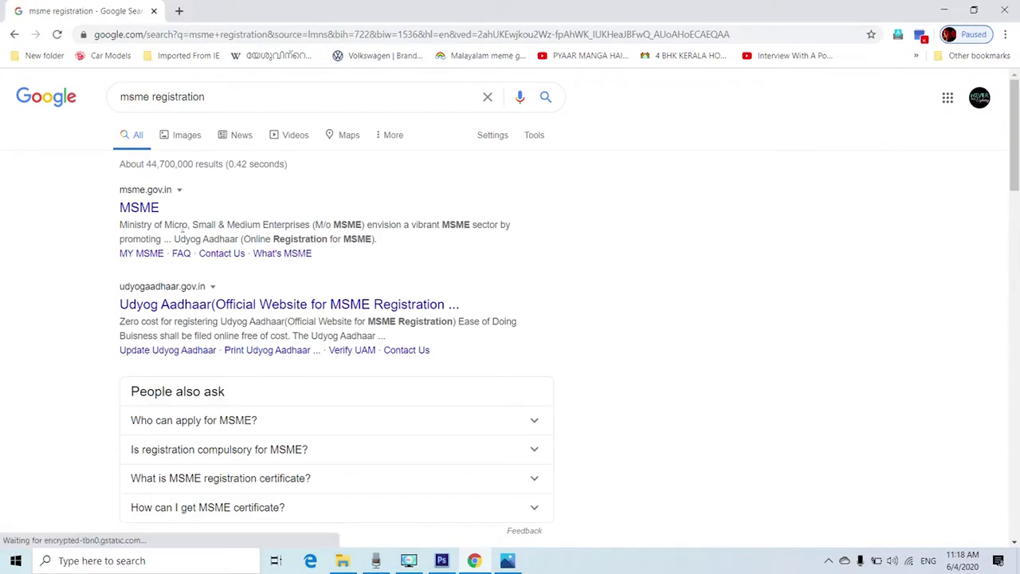
pyautogui.moveTo(121, 228); pyautogui.dragTo(521, 228)
pyautogui.click(526, 229)
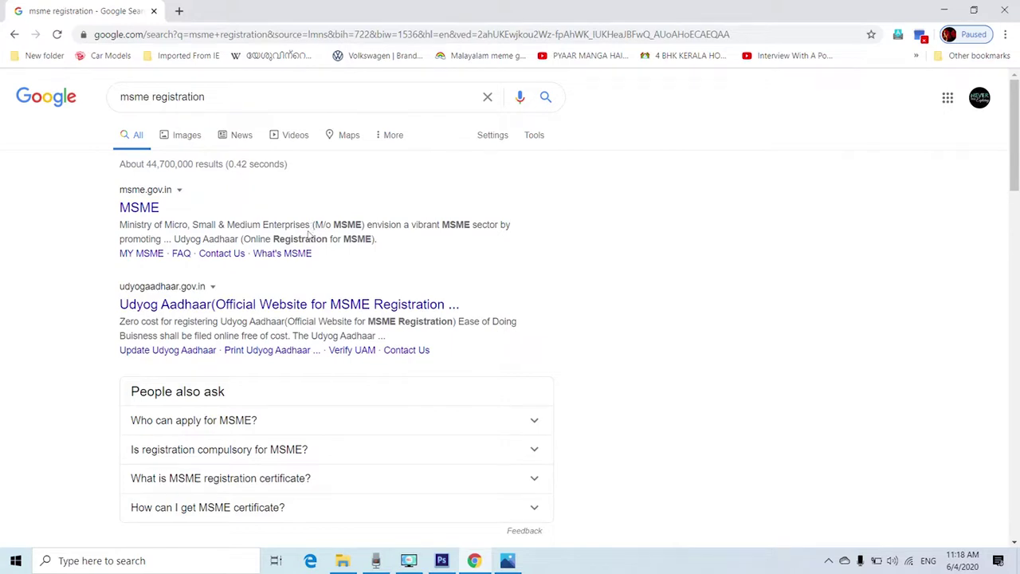
# - Switch to Photoshop and add the text "MSME REGISTRATION" to the blank canvas as a new text layer
pyautogui.hotkey('alt', 'Tab')
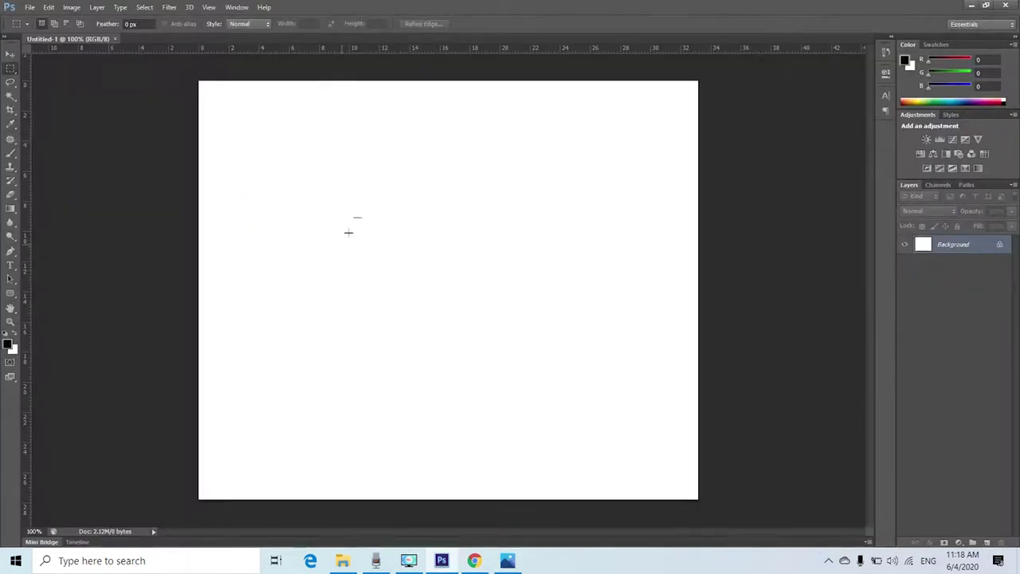
pyautogui.press('t')
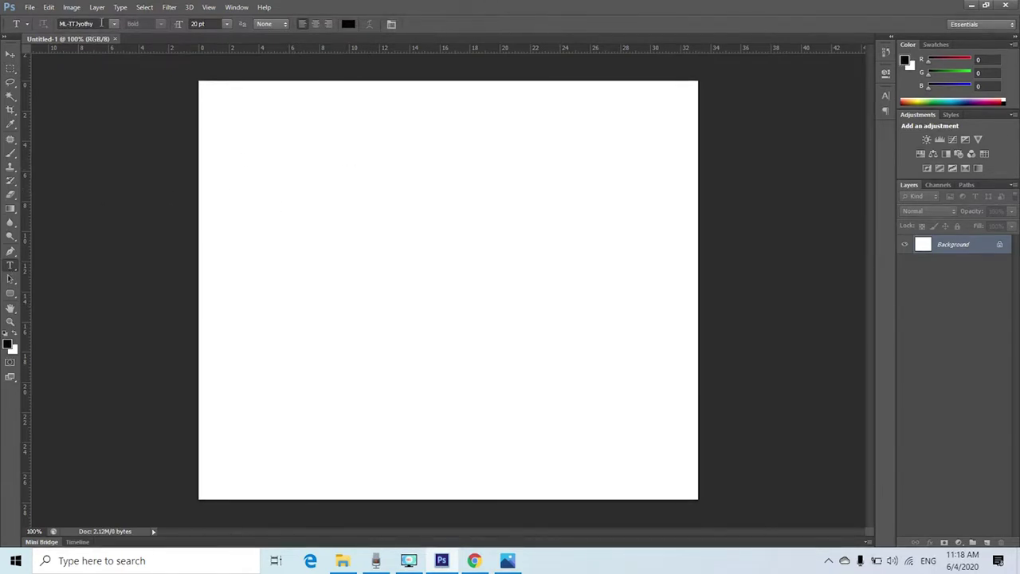
pyautogui.click(244, 228)
pyautogui.write('oos<oo')
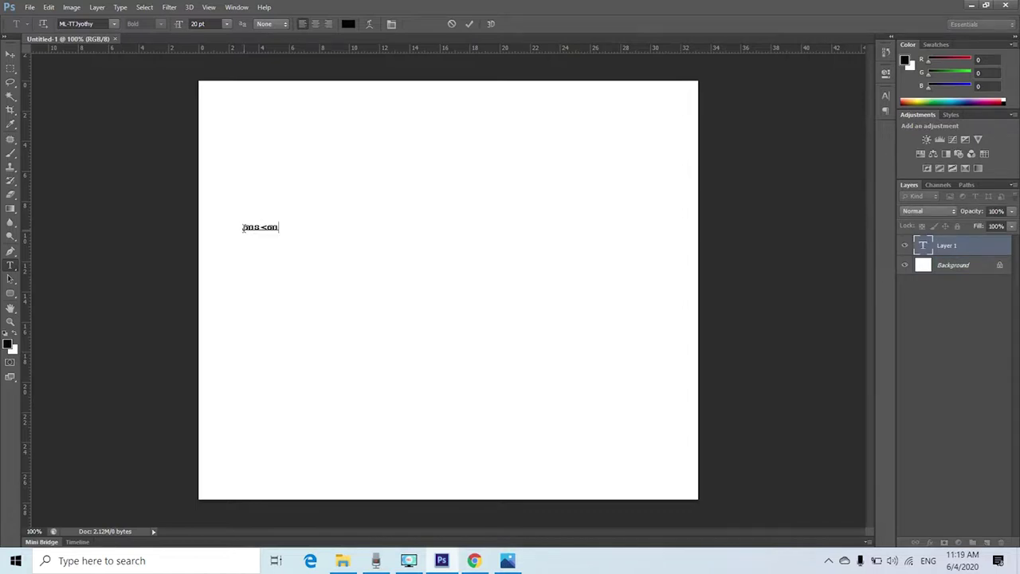
pyautogui.hotkey('ctrl', 'a')
pyautogui.write('oosoo RMßfpsS')
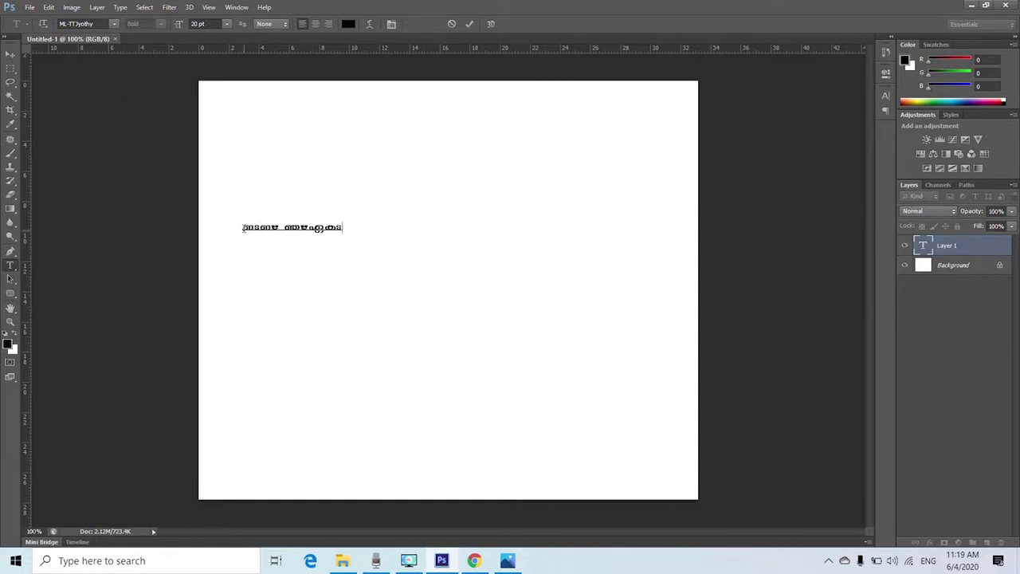
pyautogui.write('sXmINN')
pyautogui.hotkey('ctrl', 'Return')
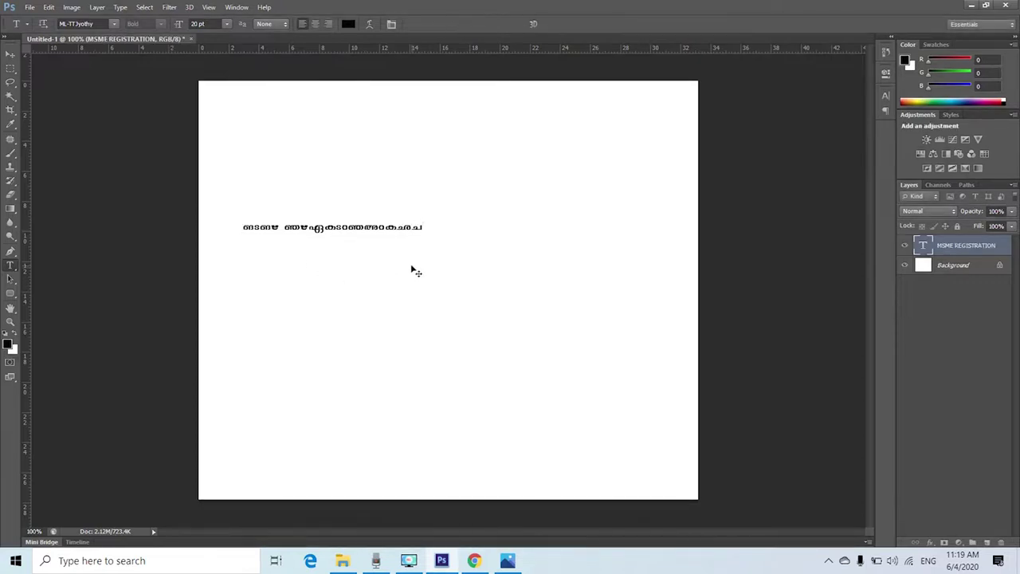
# - Enlarge the MSME REGISTRATION text with Free Transform to about 224% of its size
pyautogui.hotkey('ctrl', 't')
pyautogui.moveTo(423, 235); pyautogui.dragTo(642, 319)
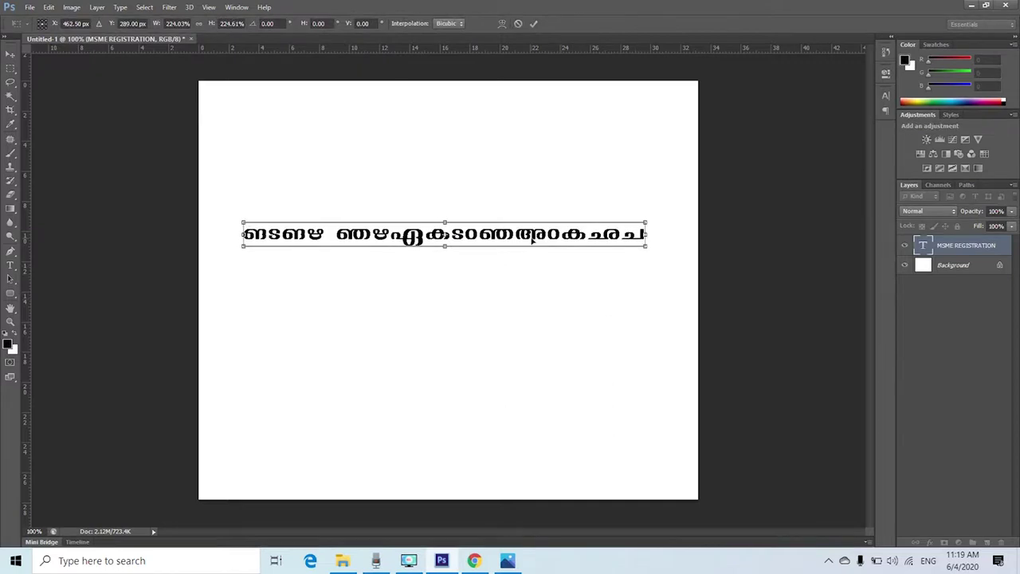
pyautogui.press('Return')
# - Change the font of the whole MSME REGISTRATION text to Arial
pyautogui.click(532, 235)
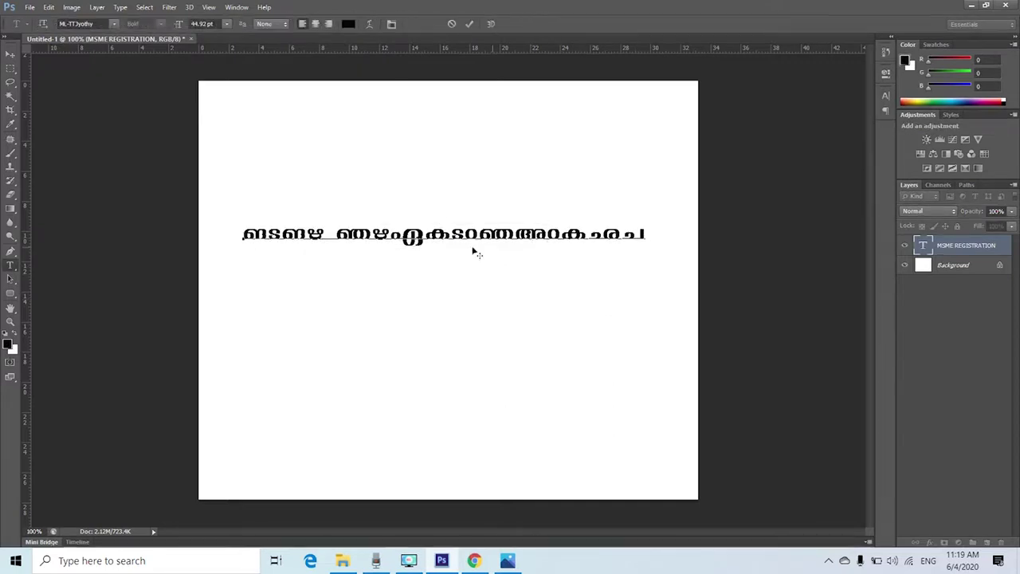
pyautogui.hotkey('ctrl', 'a')
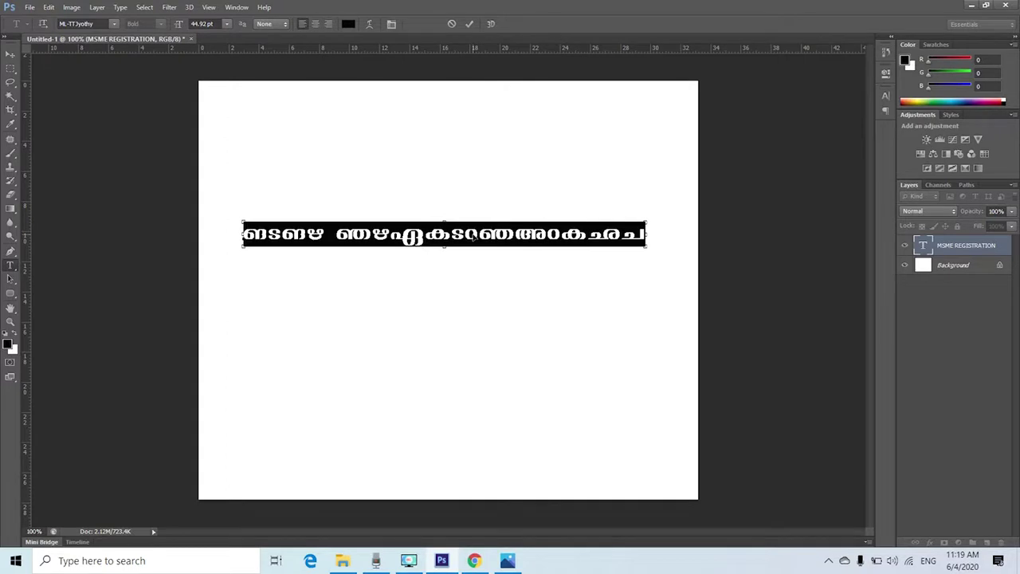
pyautogui.hotkey('ctrl', 't')
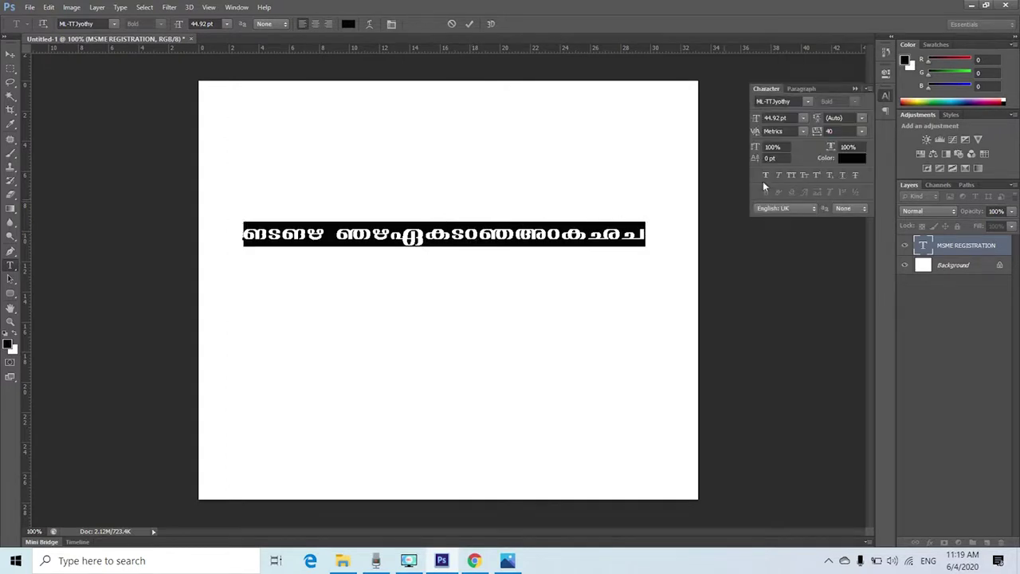
pyautogui.click(777, 102)
pyautogui.write('Arial')
pyautogui.press('Return')
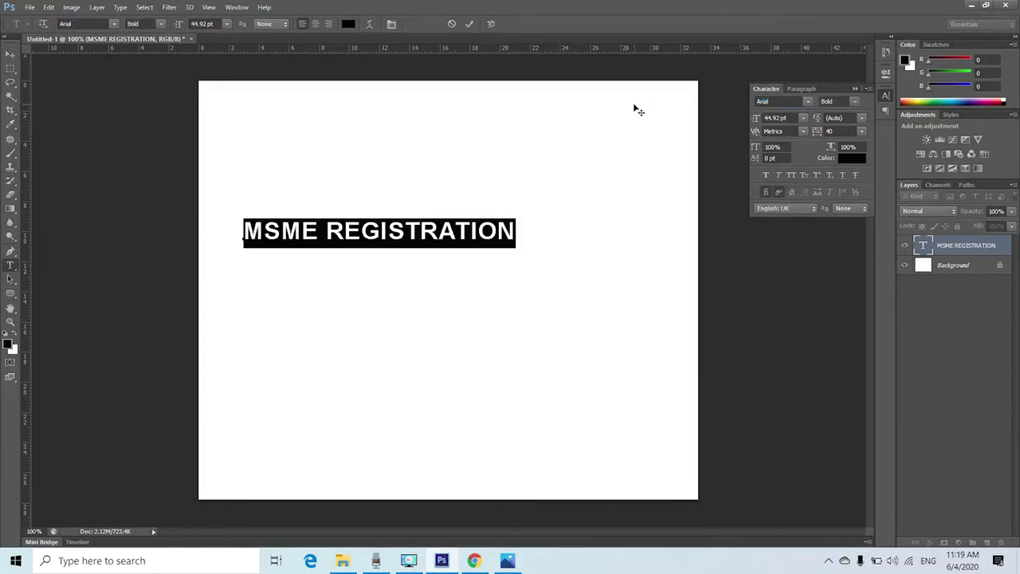
pyautogui.click(525, 230)
pyautogui.click(537, 239)
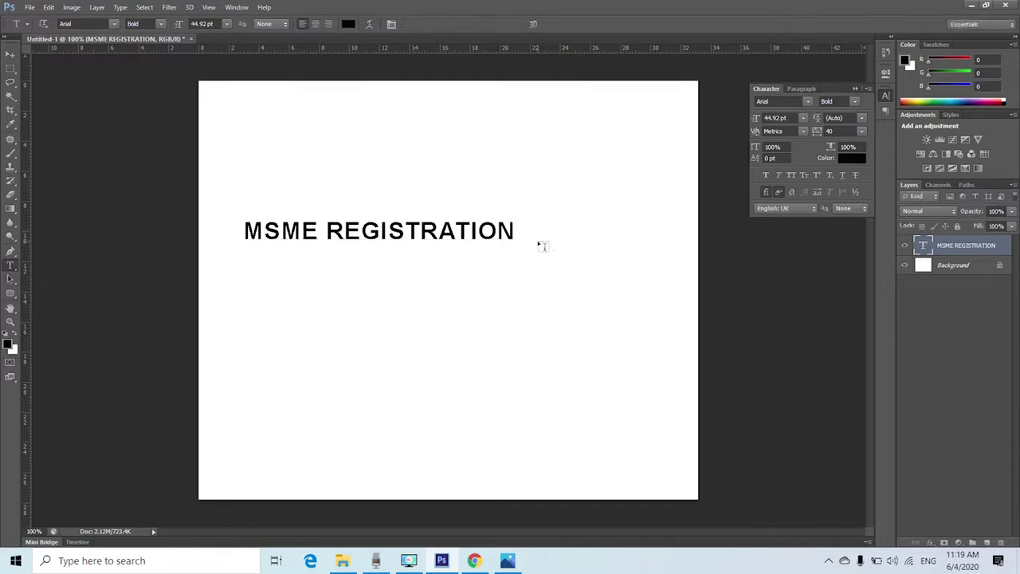
pyautogui.click(455, 231)
pyautogui.doubleClick(455, 231)
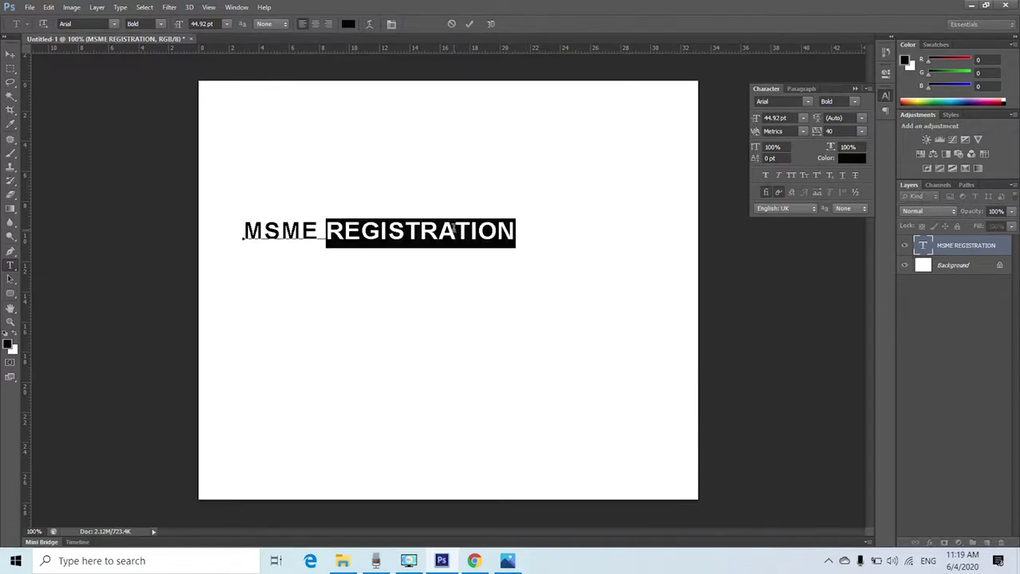
pyautogui.click(525, 234)
pyautogui.tripleClick(271, 231)
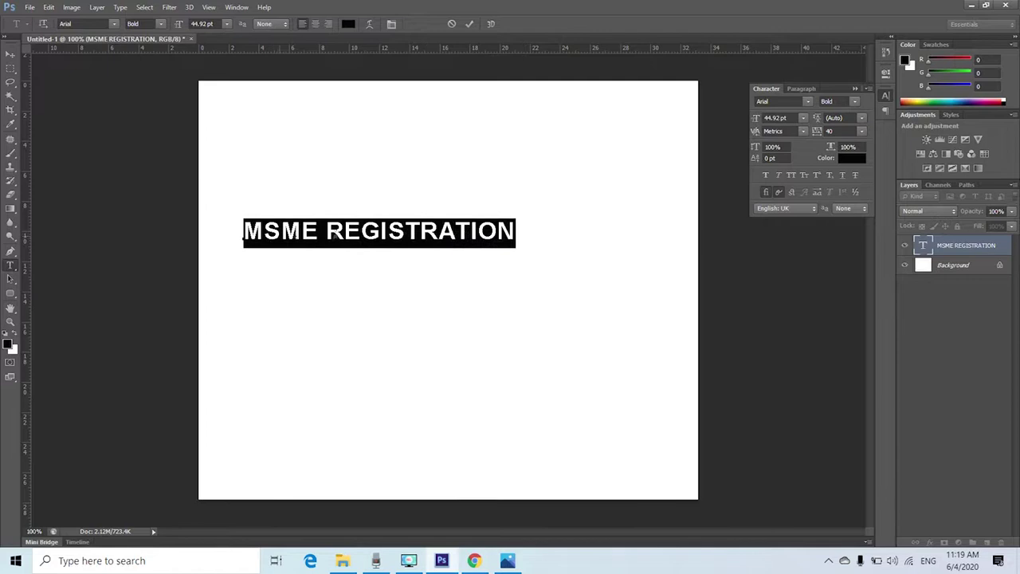
pyautogui.click(70, 7)
pyautogui.click(70, 7)
pyautogui.doubleClick(365, 235)
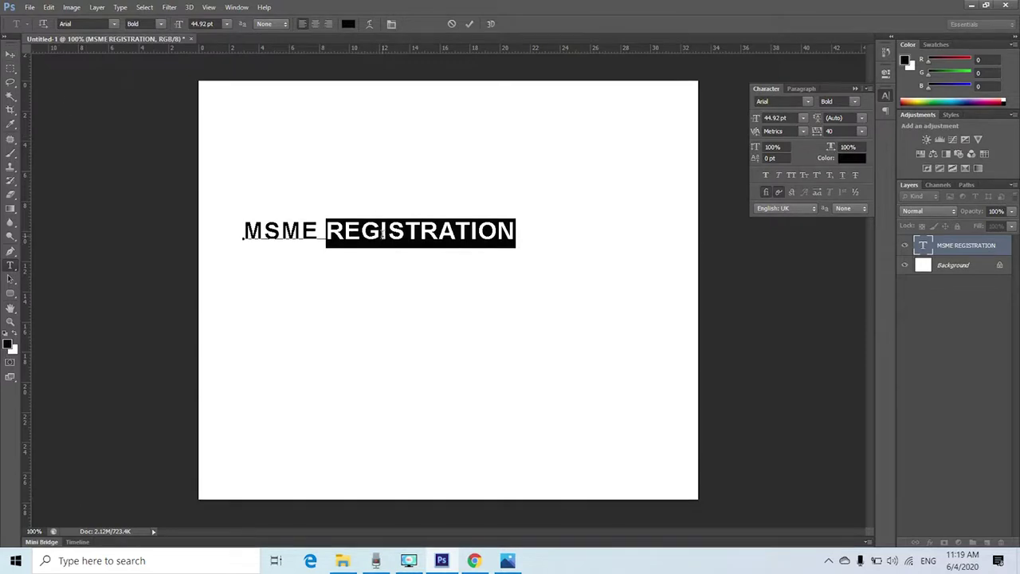
pyautogui.click(381, 232)
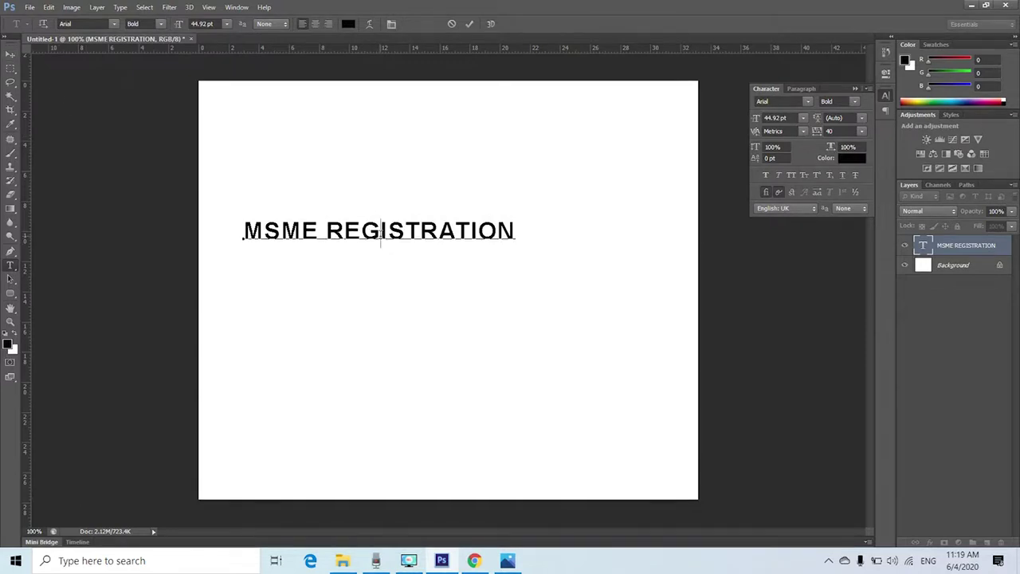
pyautogui.doubleClick(381, 233)
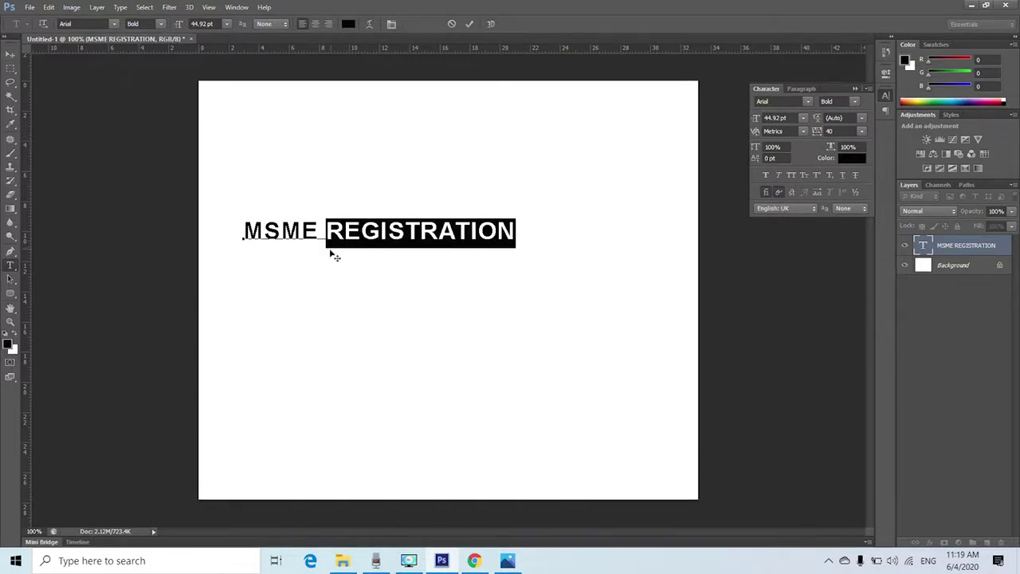
pyautogui.click(302, 232)
# - Run a spelling check on the whole MSME REGISTRATION text and ignore the flagged word MSME
pyautogui.tripleClick(364, 230)
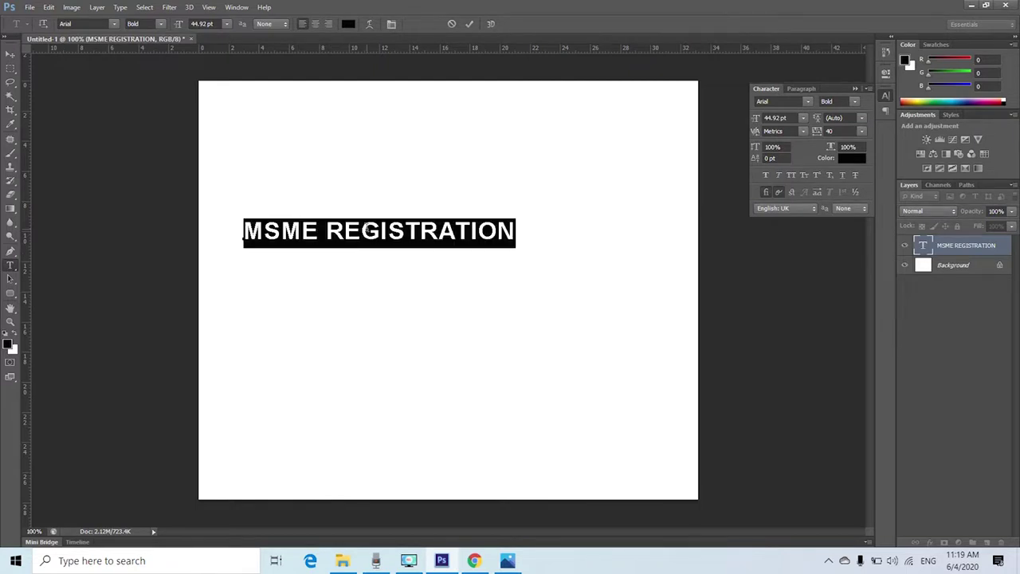
pyautogui.click(50, 7)
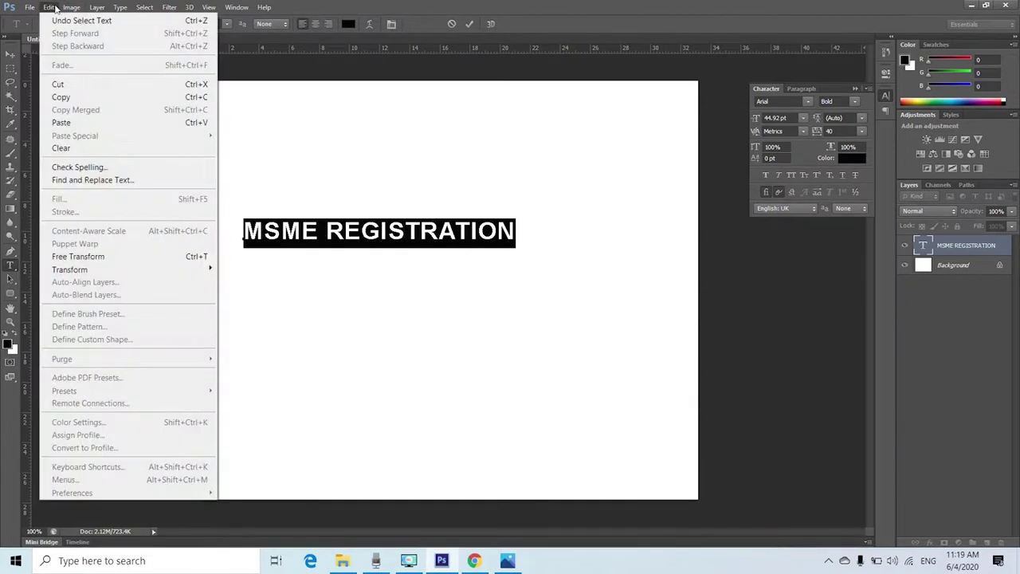
pyautogui.click(80, 167)
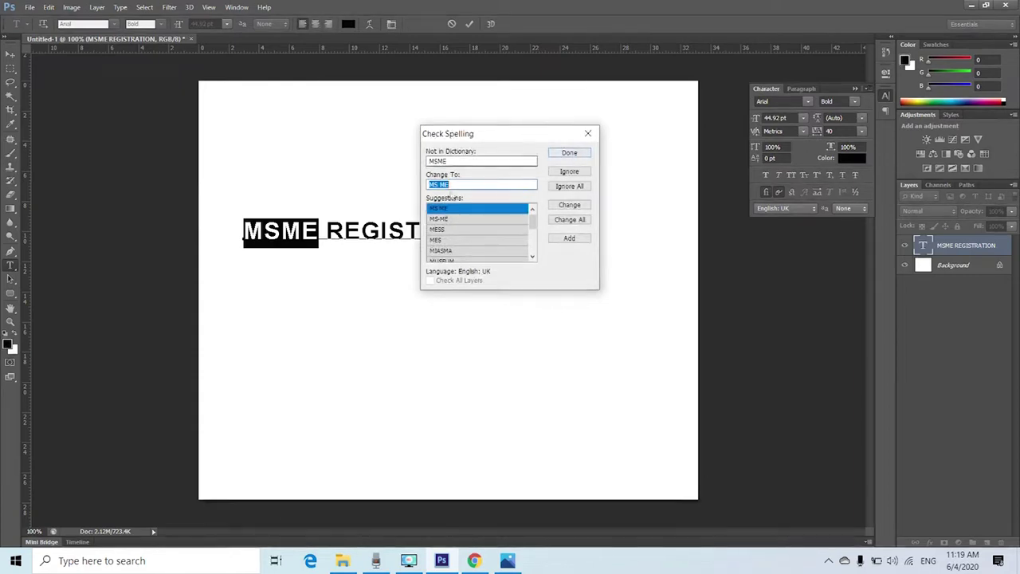
pyautogui.click(571, 172)
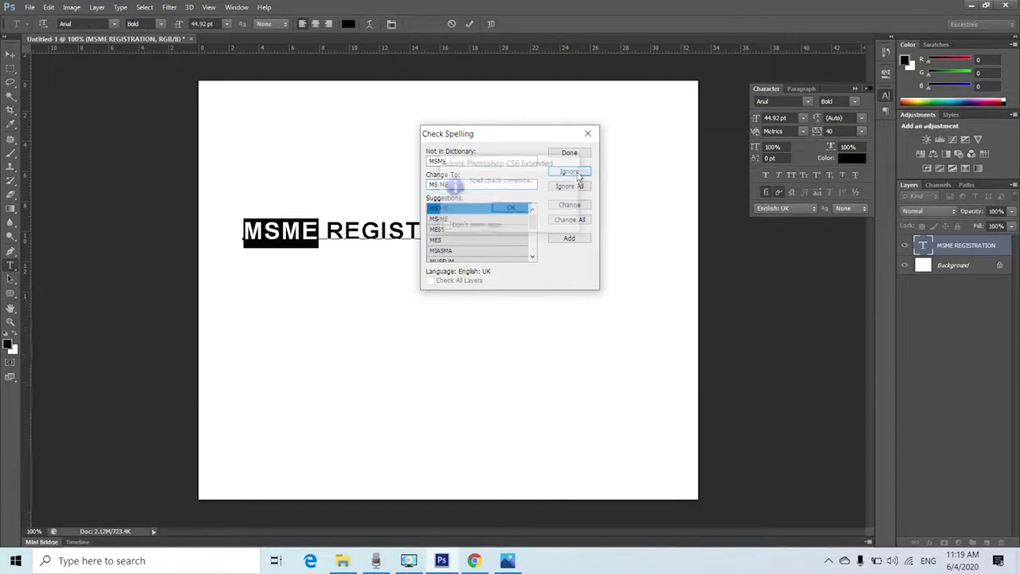
pyautogui.click(513, 210)
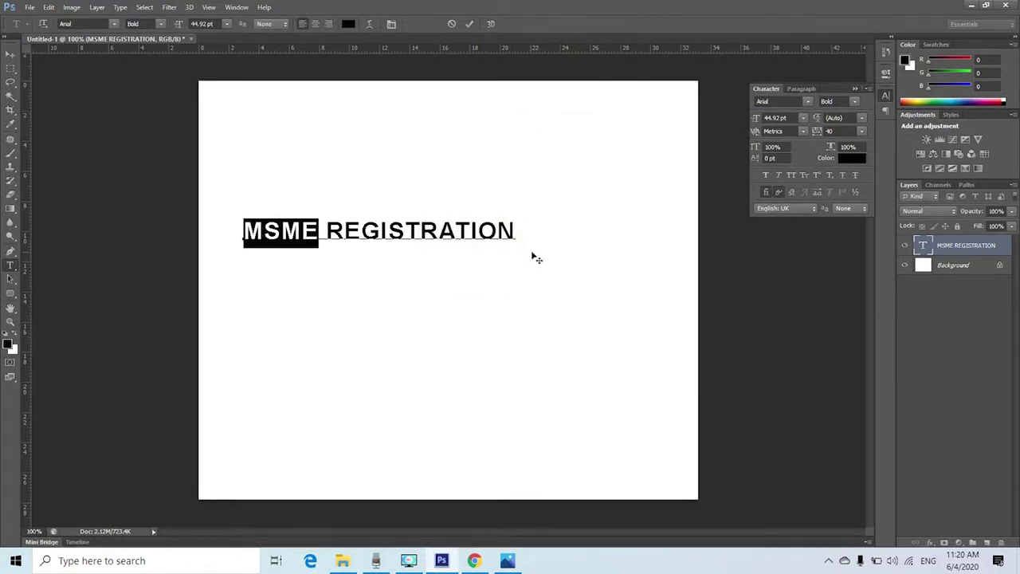
# - Copy the full heading text, switch to Chrome and search Google for it to verify the spelling
pyautogui.click(419, 234)
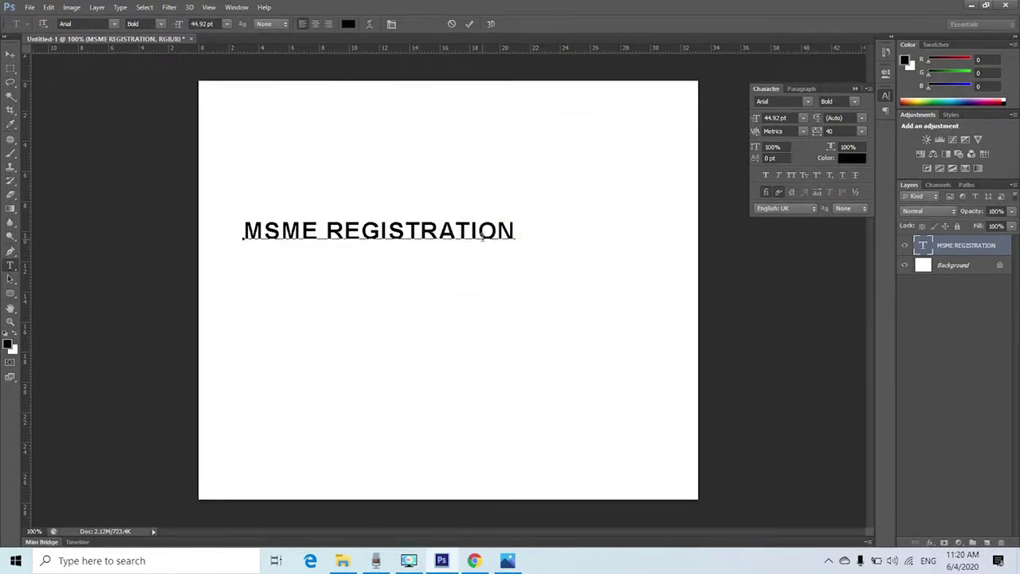
pyautogui.doubleClick(482, 235)
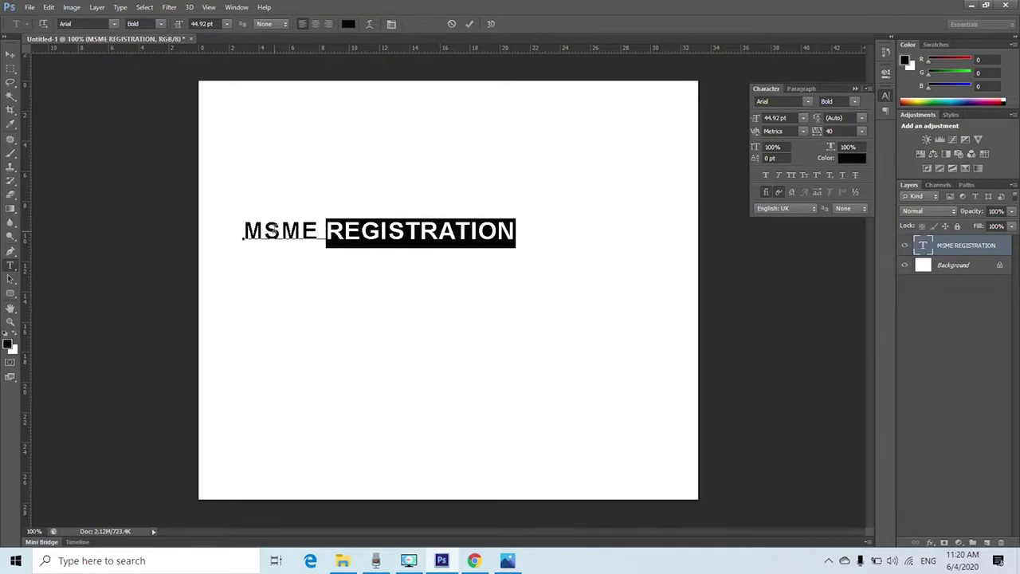
pyautogui.click(279, 232)
pyautogui.moveTo(241, 231); pyautogui.dragTo(553, 231)
pyautogui.hotkey('ctrl', 'c')
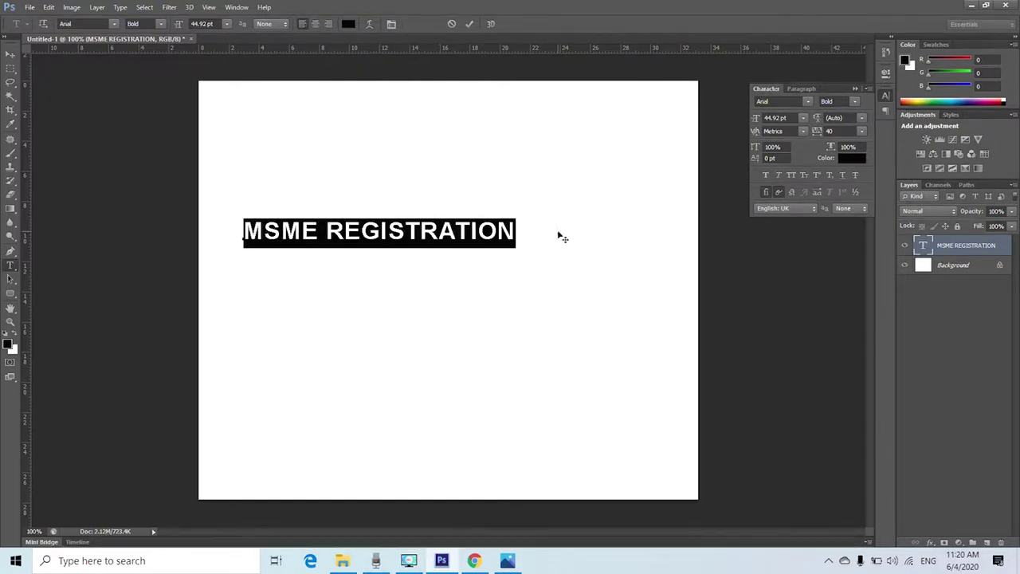
pyautogui.click(474, 560)
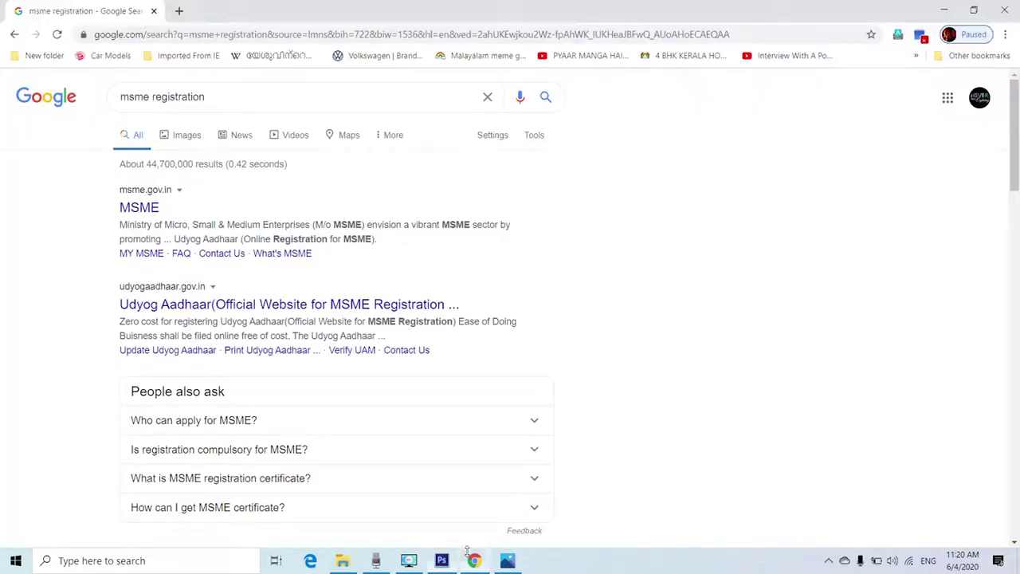
pyautogui.tripleClick(254, 94)
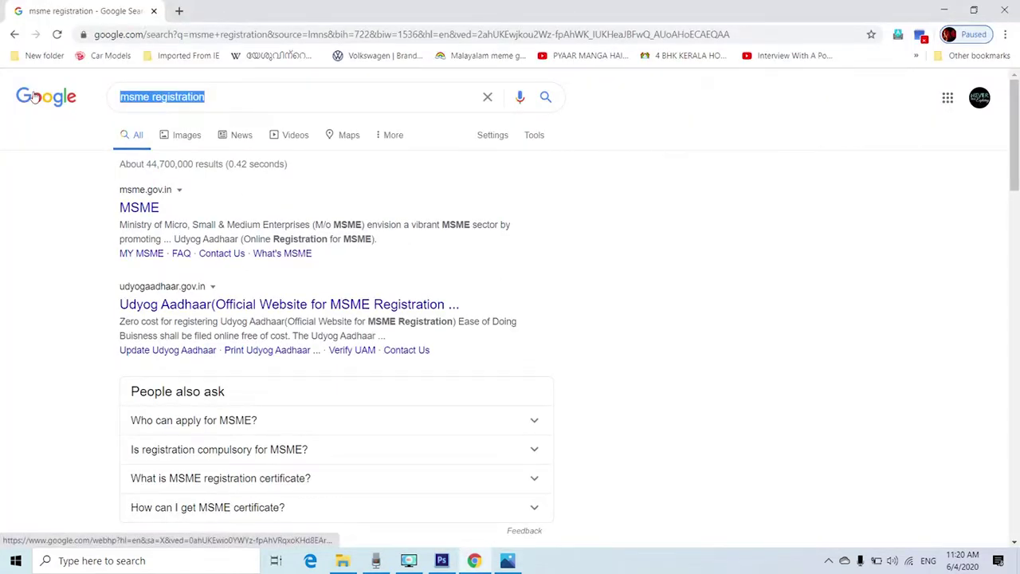
pyautogui.hotkey('ctrl', 'v')
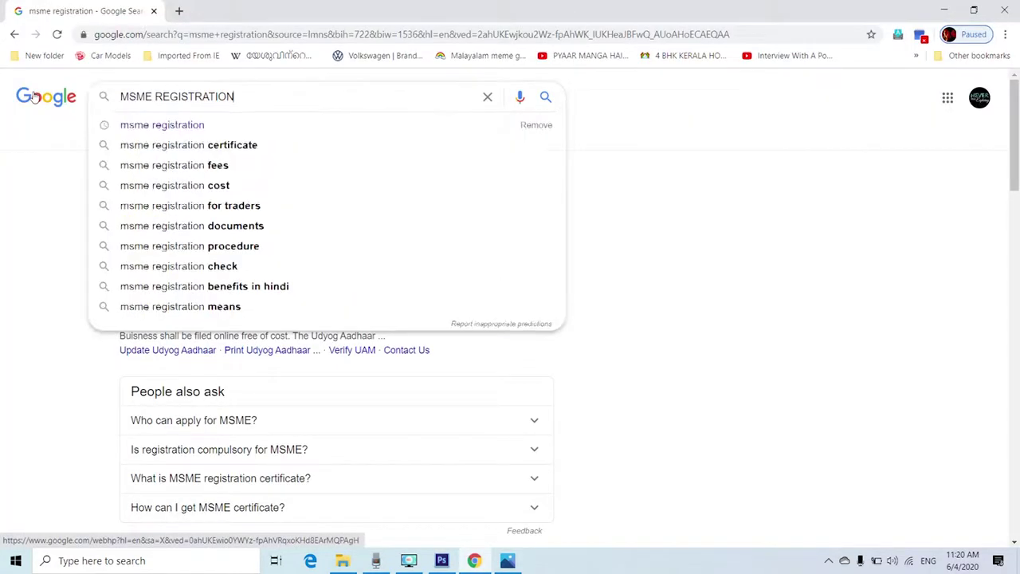
pyautogui.press('Return')
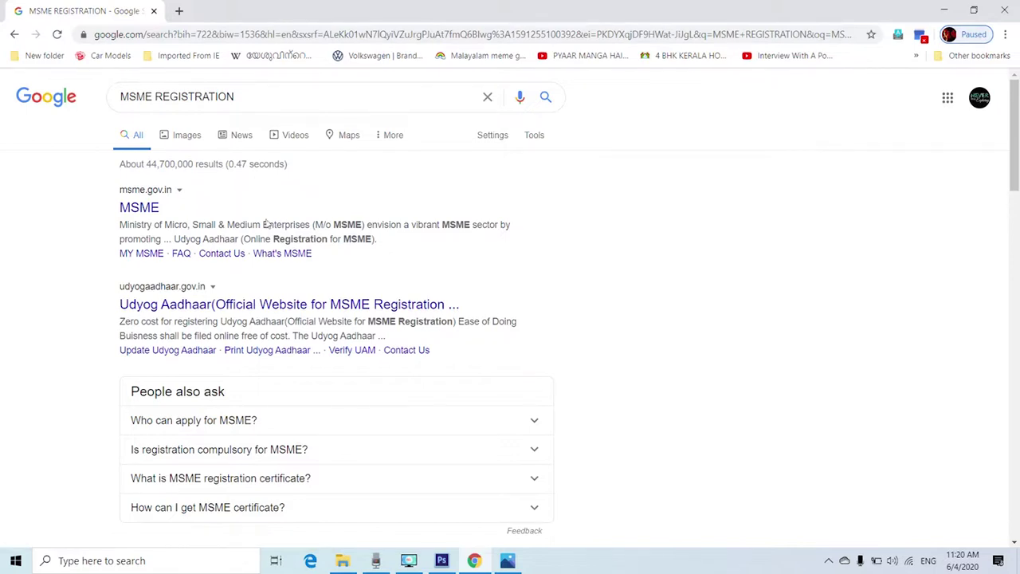
# - Return to Photoshop and finish editing the MSME REGISTRATION text
pyautogui.hotkey('alt', 'Tab')
pyautogui.click(472, 243)
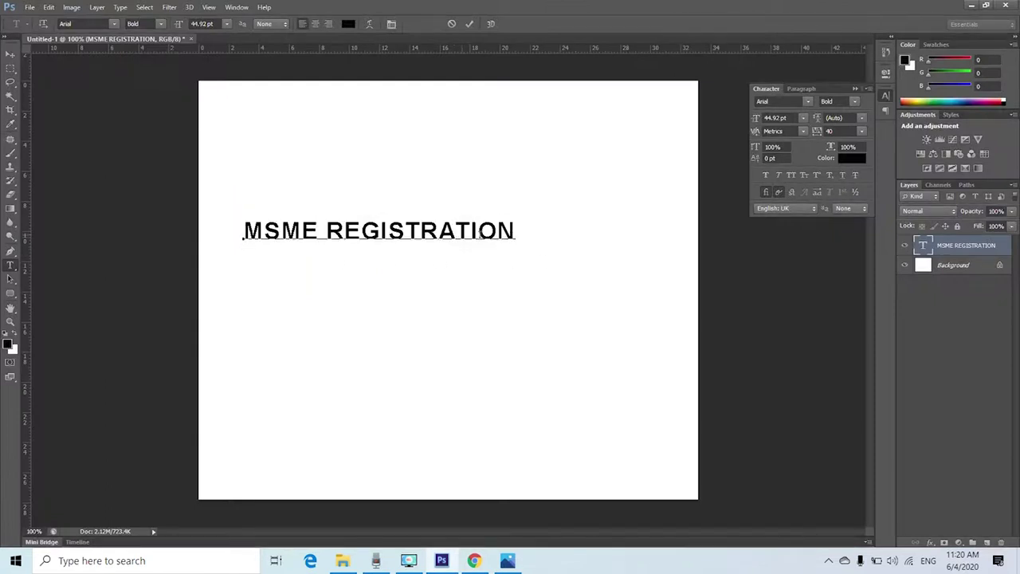
pyautogui.click(524, 244)
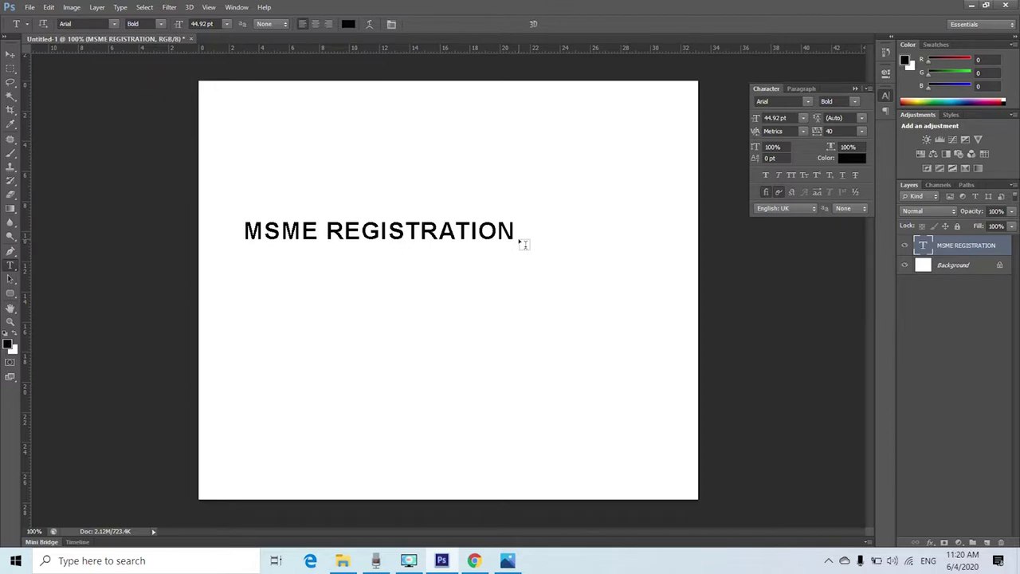
pyautogui.click(324, 228)
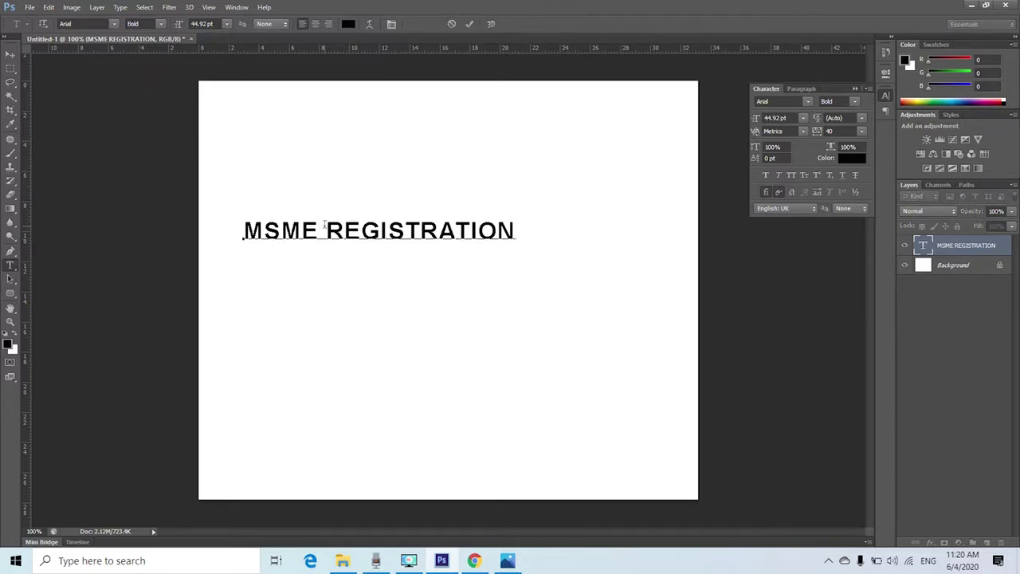
pyautogui.press('Return')
pyautogui.press('BackSpace')
pyautogui.hotkey('ctrl', 'Return')
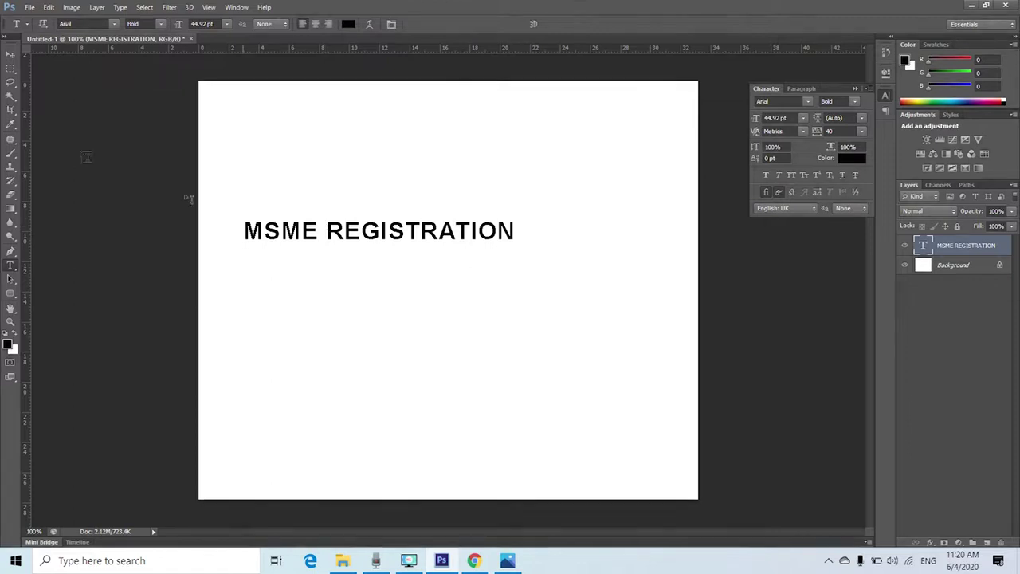
# - Move the MSME REGISTRATION heading to the top of the canvas and enlarge it to about 72 pt, spanning most of the width
pyautogui.press('v')
pyautogui.moveTo(261, 225); pyautogui.dragTo(248, 128)
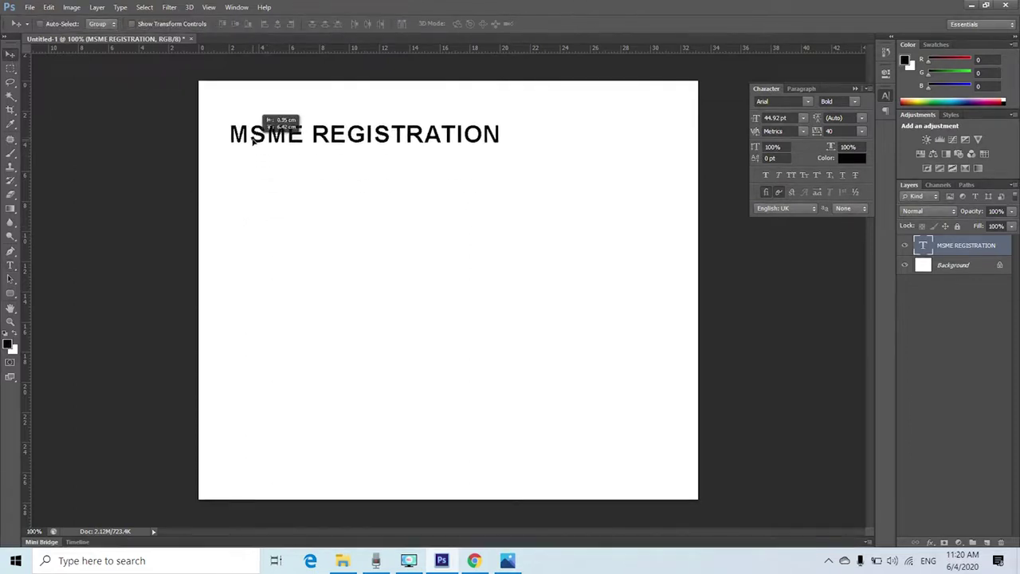
pyautogui.hotkey('ctrl', 't')
pyautogui.moveTo(500, 149); pyautogui.dragTo(660, 216)
pyautogui.moveTo(534, 135); pyautogui.dragTo(532, 126)
pyautogui.press('Return')
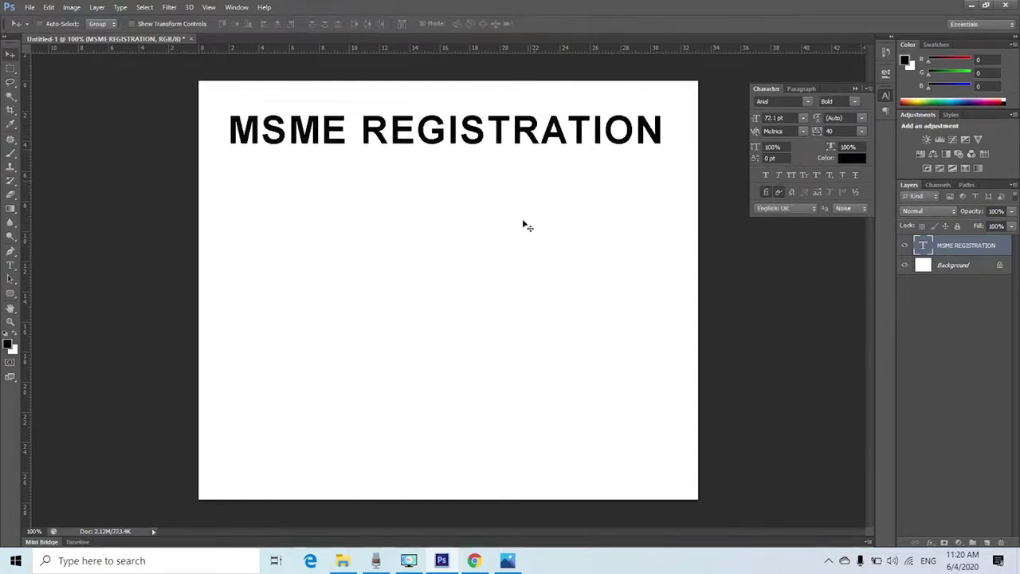
pyautogui.rightClick(551, 130)
pyautogui.press('Escape')
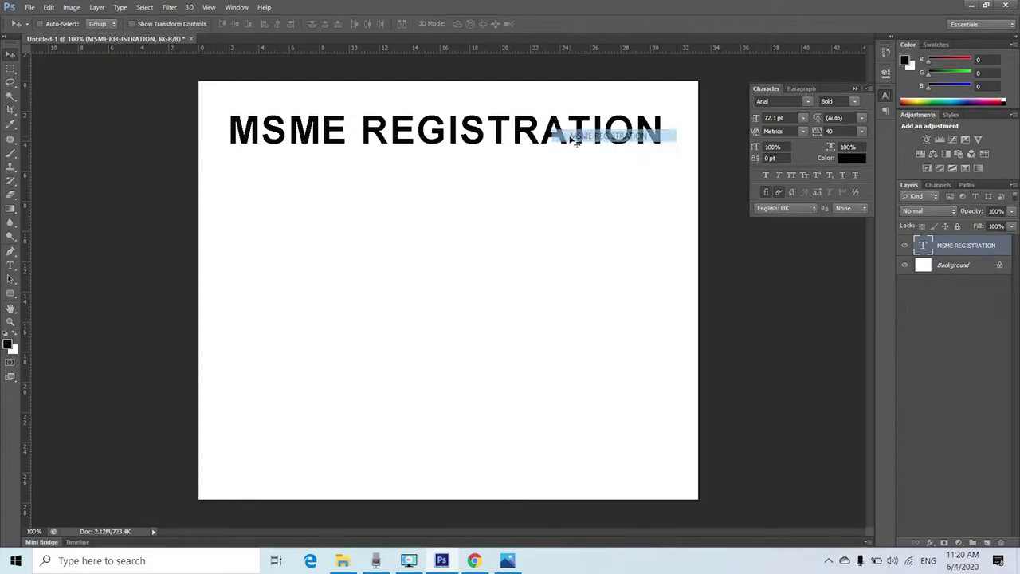
# - Set the MSME REGISTRATION heading's font style to Black and shift it left so it fits within the canvas
pyautogui.click(855, 101)
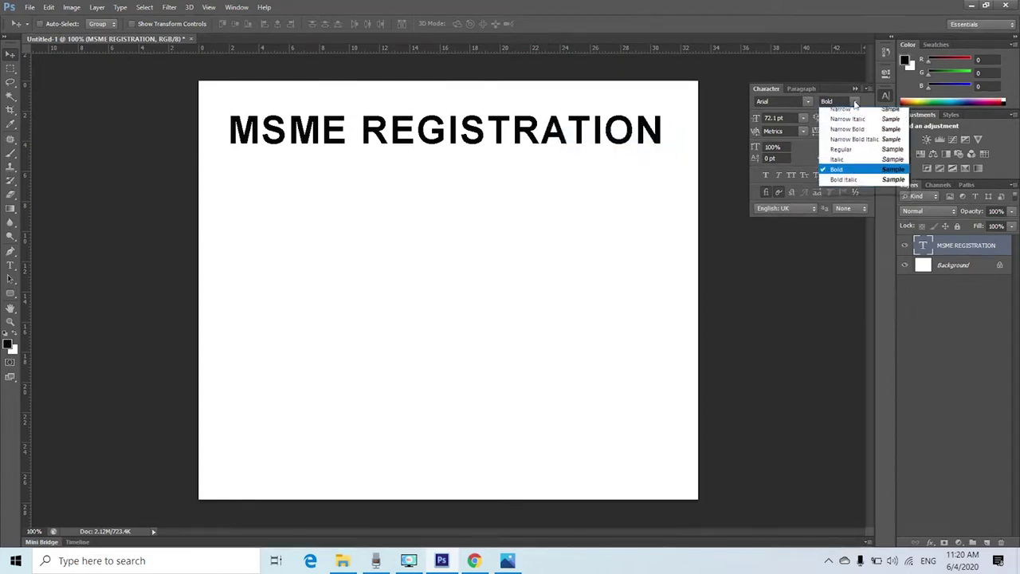
pyautogui.click(854, 102)
pyautogui.click(855, 102)
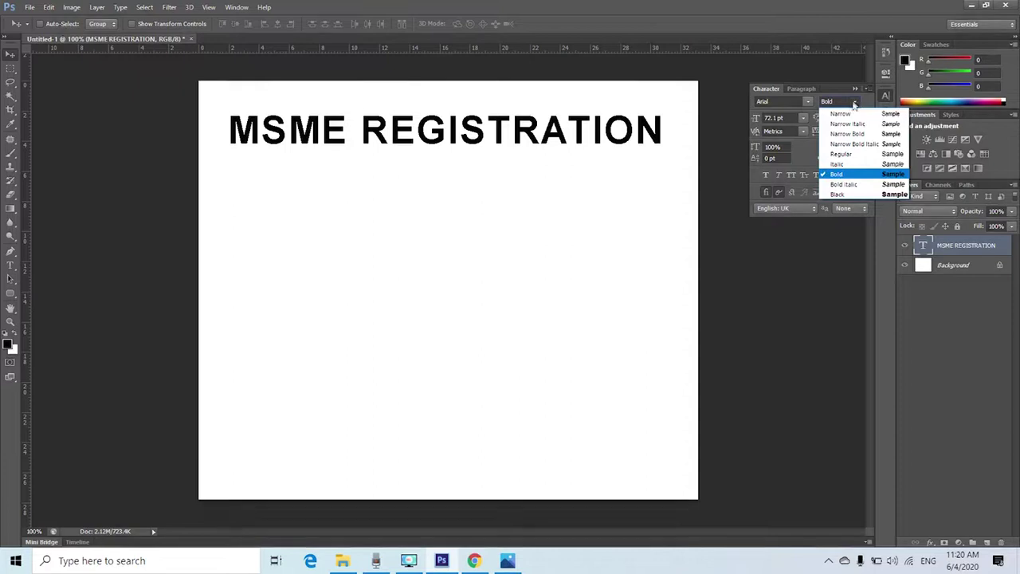
pyautogui.click(833, 193)
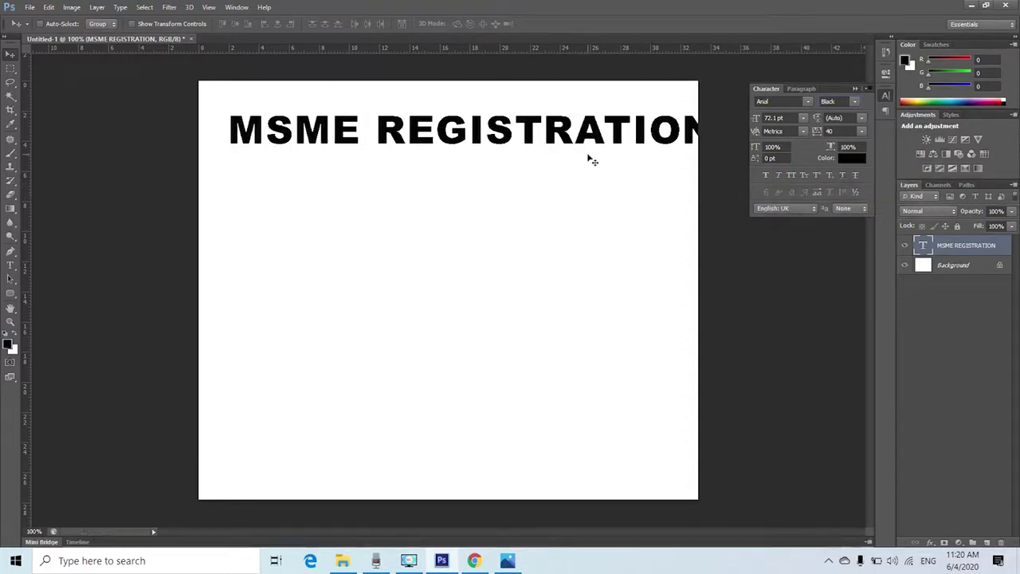
pyautogui.moveTo(585, 146); pyautogui.dragTo(562, 146)
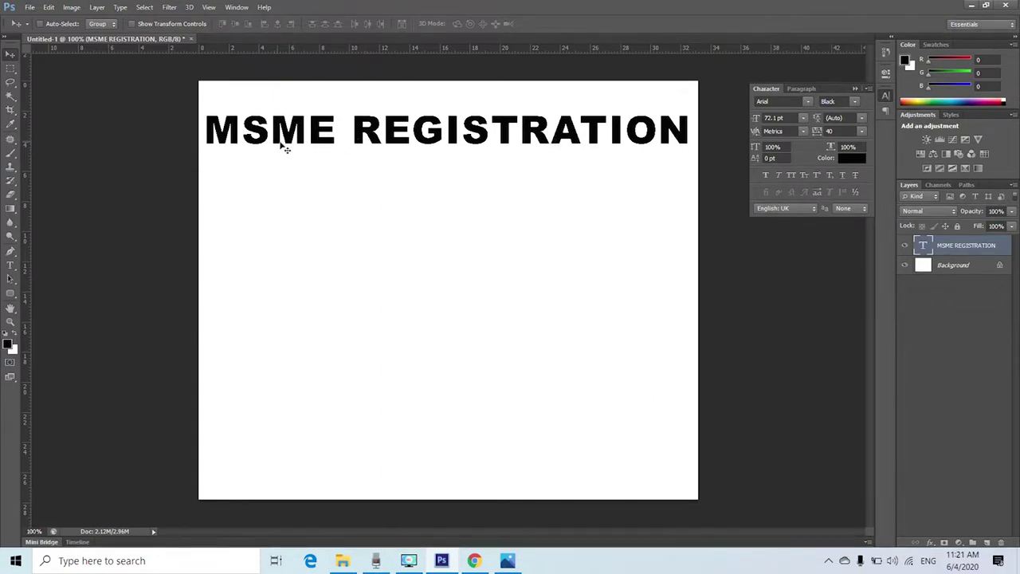
# - Set the tracking of the whole MSME REGISTRATION heading to 0 and recentre it horizontally on the canvas
pyautogui.press('t')
pyautogui.click(414, 131)
pyautogui.hotkey('ctrl', 'a')
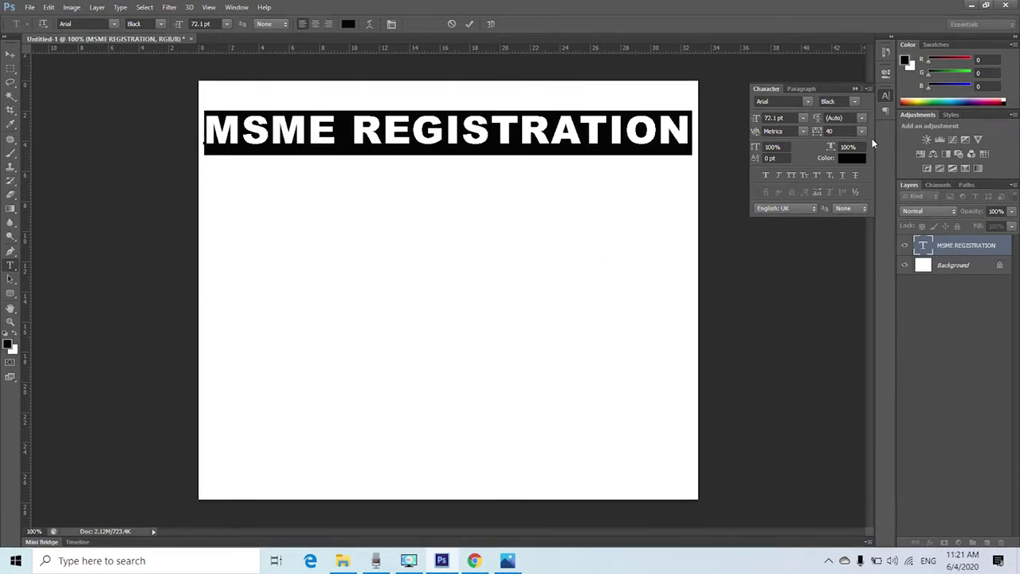
pyautogui.click(861, 131)
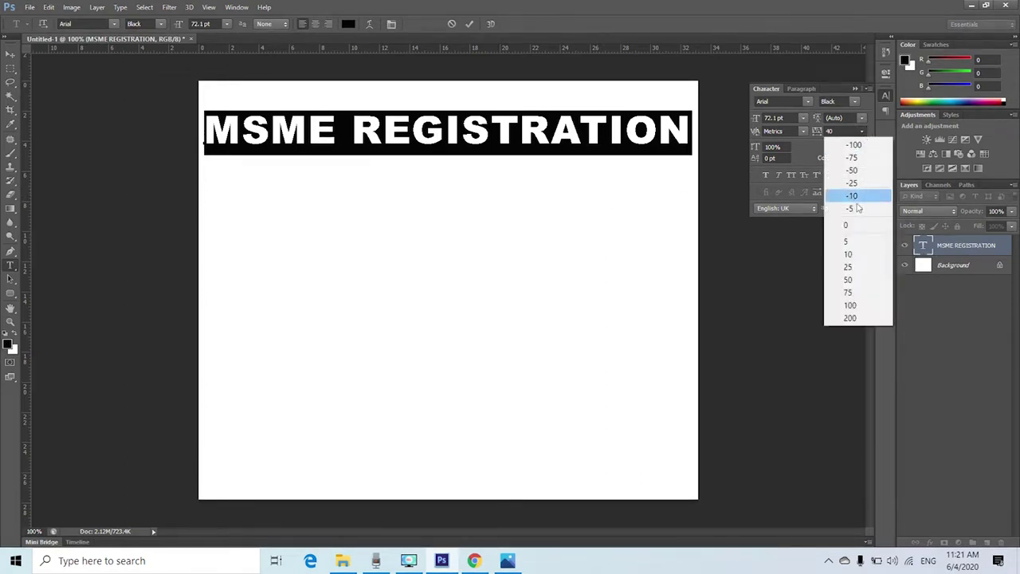
pyautogui.click(852, 142)
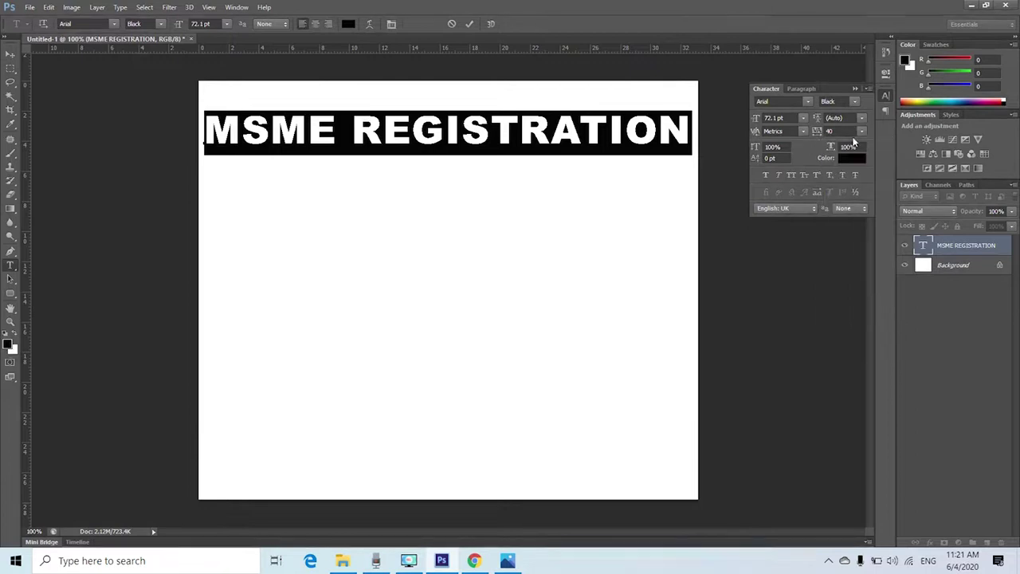
pyautogui.click(862, 134)
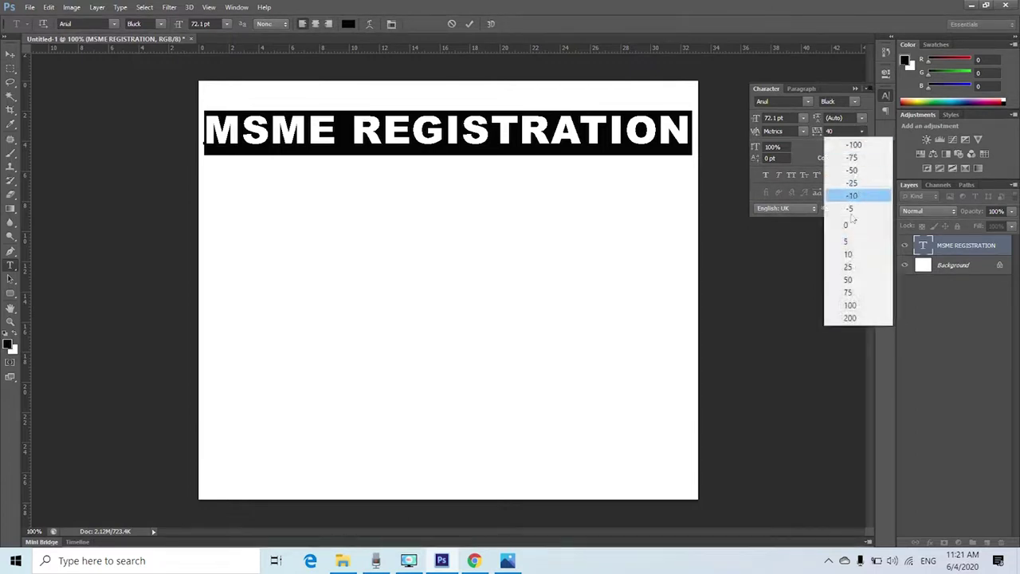
pyautogui.click(847, 226)
pyautogui.click(593, 148)
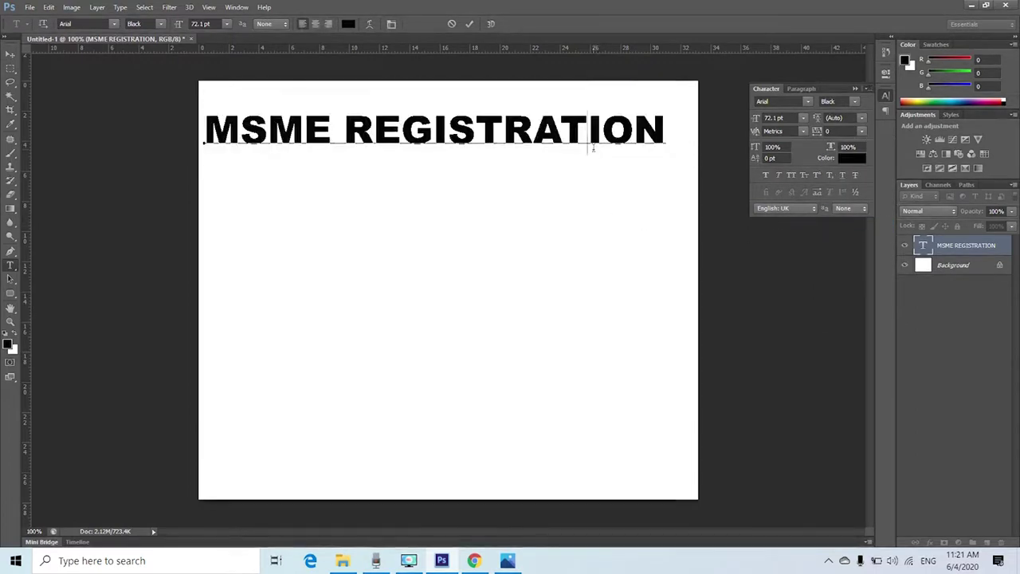
pyautogui.hotkey('ctrl', 'Return')
pyautogui.press('v')
pyautogui.moveTo(582, 141); pyautogui.dragTo(595, 140)
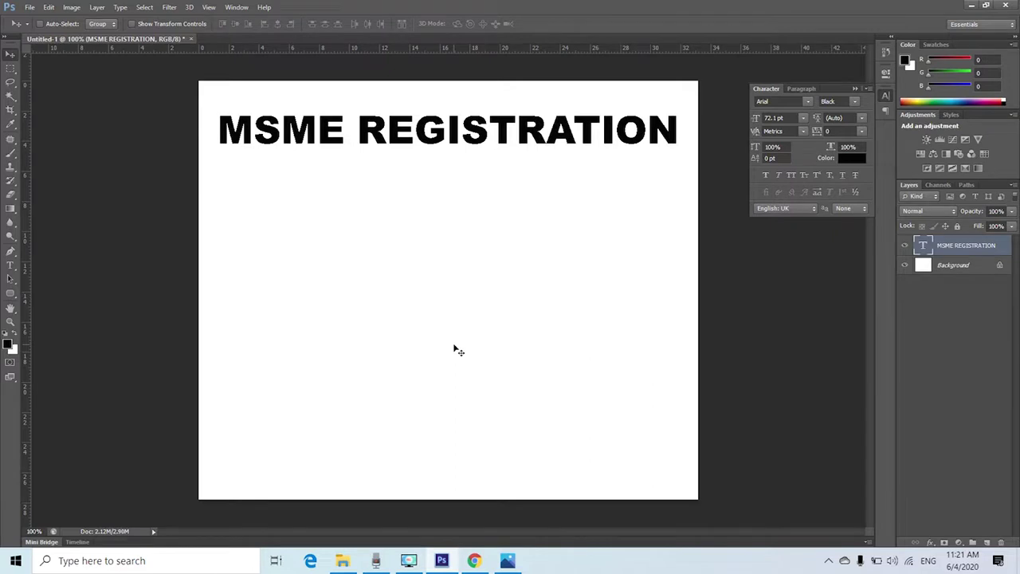
# - Select the Background layer and set the foreground colour to bright pink, RGB 251, 67, 145
pyautogui.rightClick(394, 340)
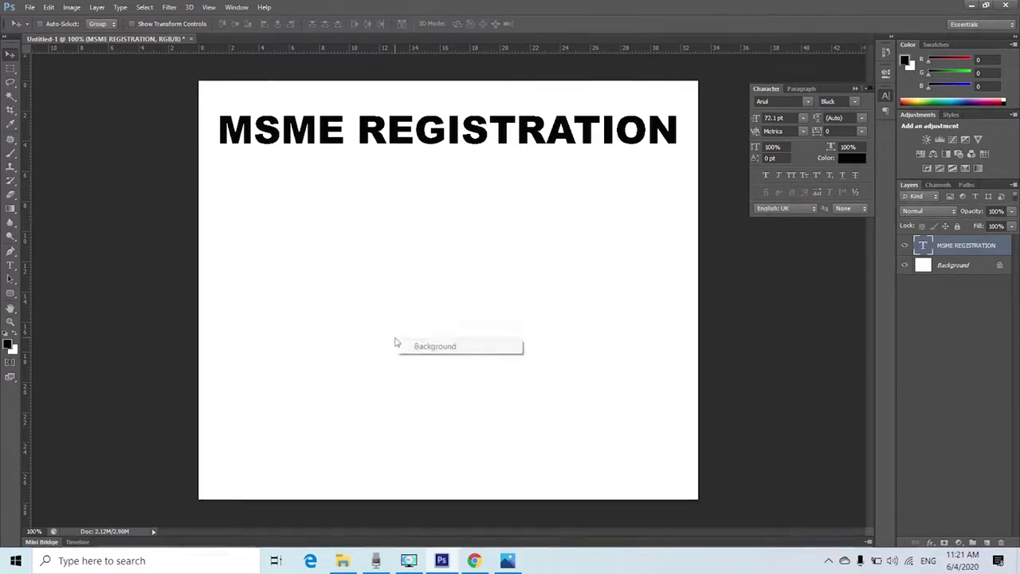
pyautogui.click(416, 348)
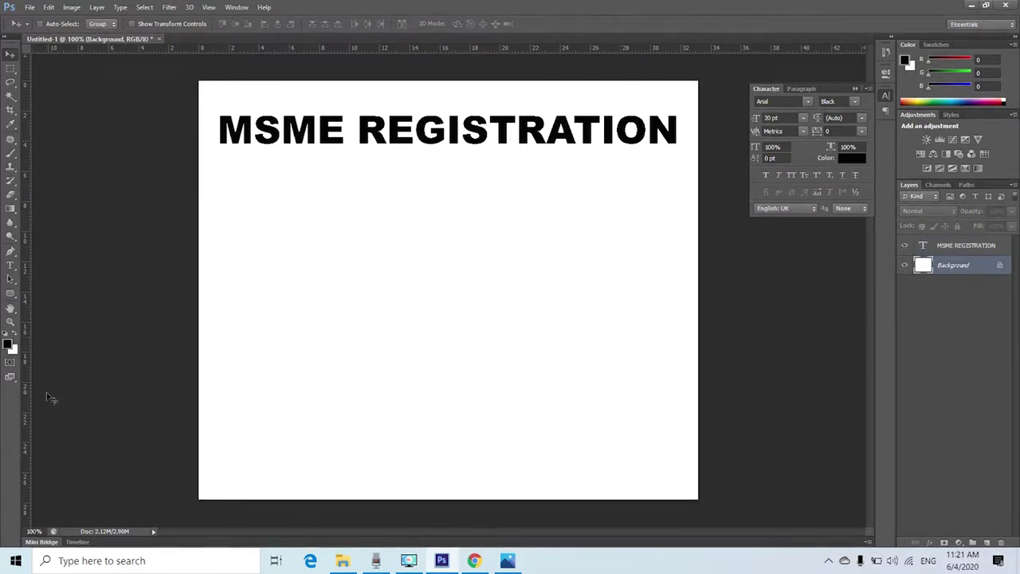
pyautogui.click(7, 344)
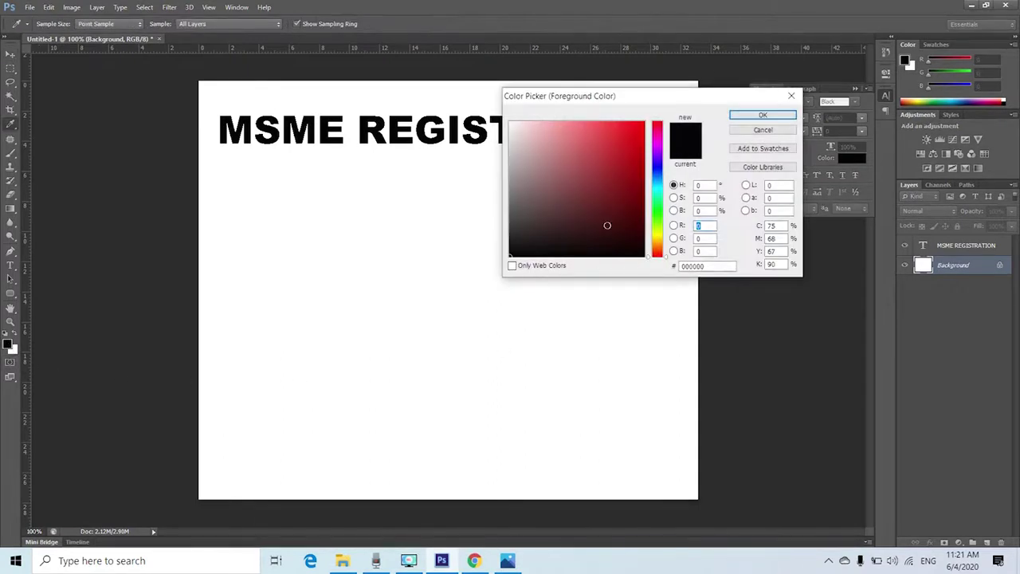
pyautogui.click(658, 133)
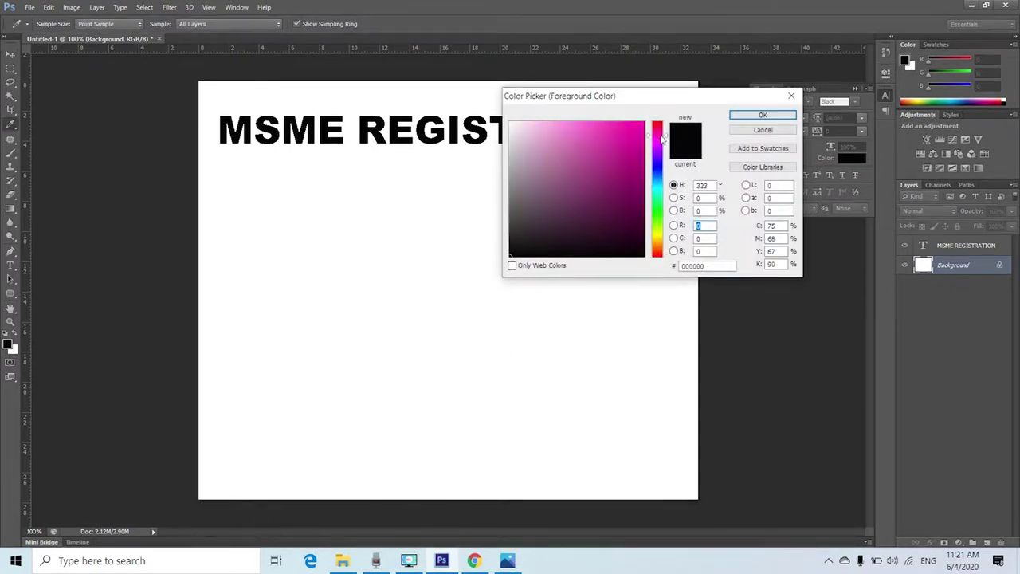
pyautogui.click(622, 133)
pyautogui.moveTo(622, 133); pyautogui.dragTo(631, 132)
pyautogui.click(611, 123)
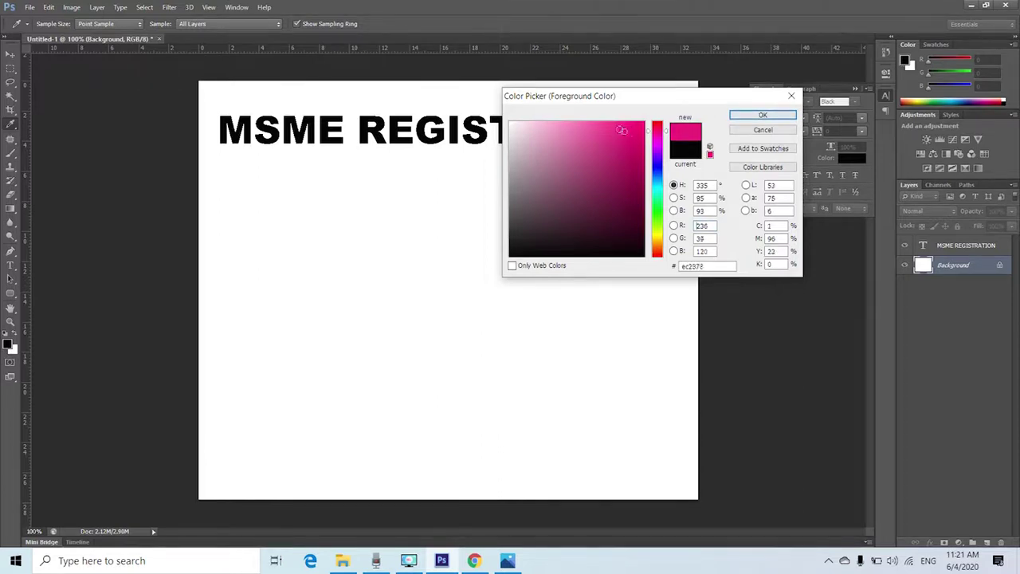
pyautogui.click(607, 124)
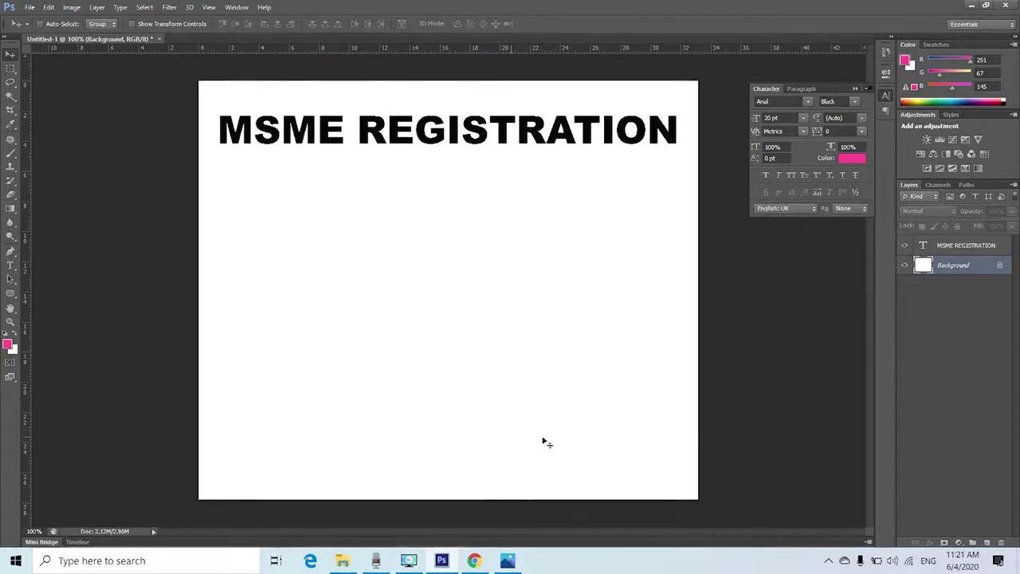
# - Add a new layer directly above the Background and fill it with the pink foreground colour
pyautogui.click(97, 7)
pyautogui.moveTo(106, 21)
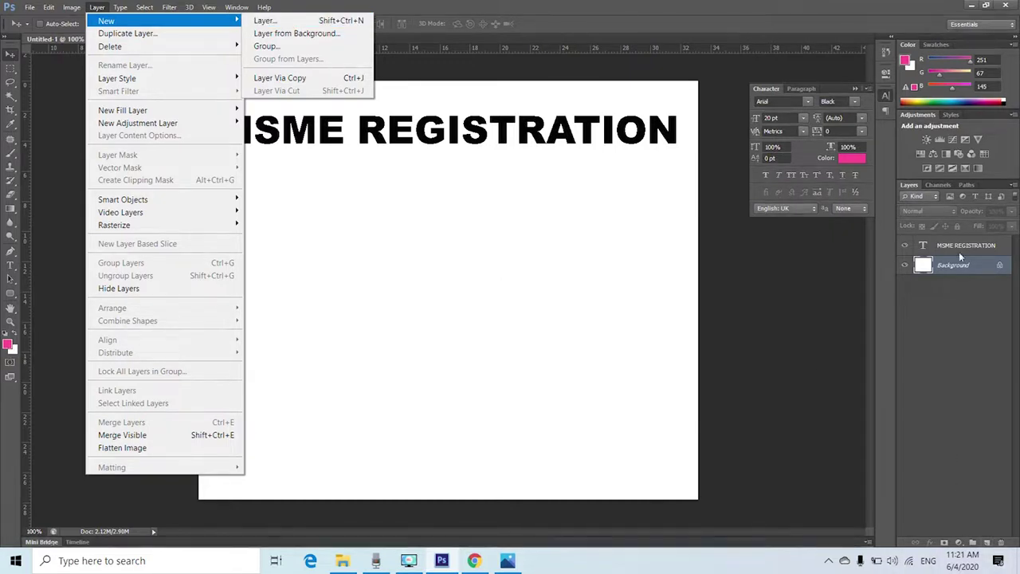
pyautogui.click(986, 543)
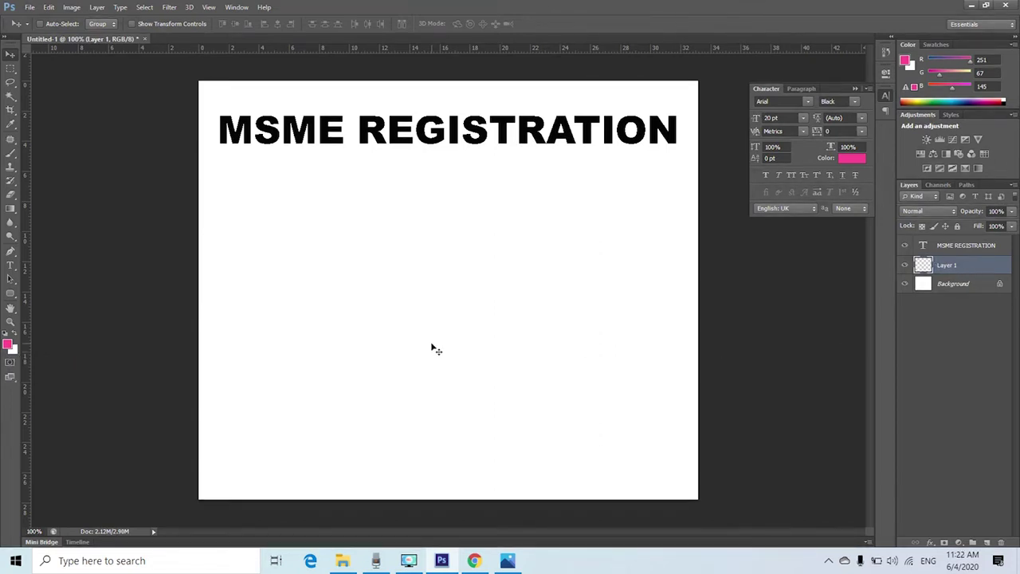
pyautogui.hotkey('alt', 'BackSpace')
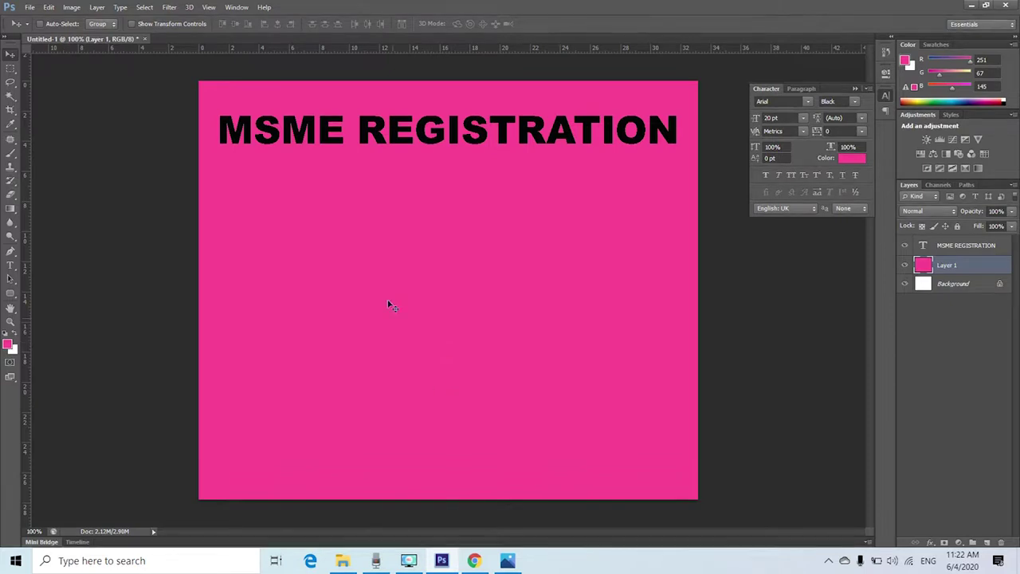
# - Change the MSME REGISTRATION heading's text colour to white and move it slightly up
pyautogui.rightClick(506, 126)
pyautogui.click(558, 132)
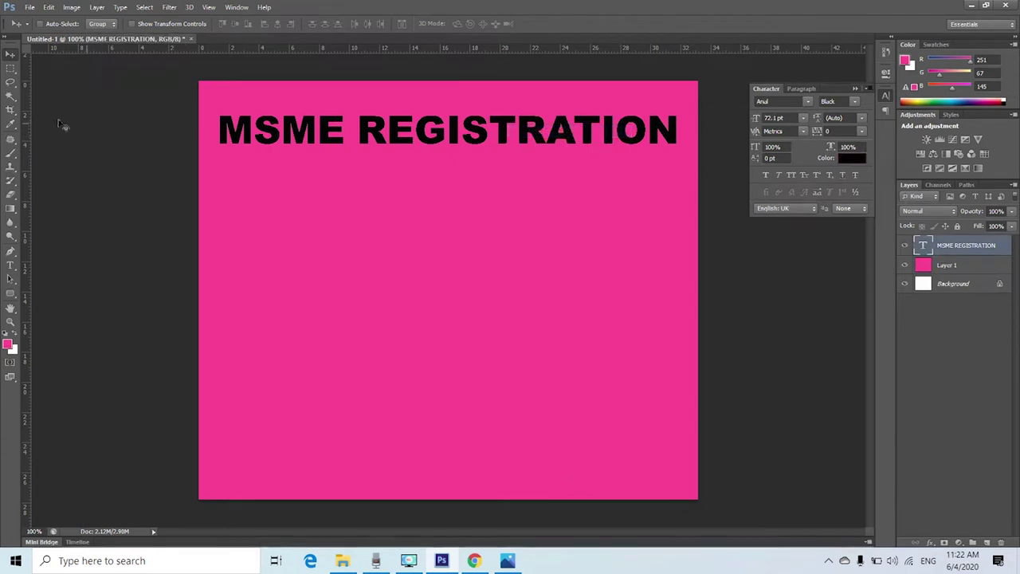
pyautogui.rightClick(428, 130)
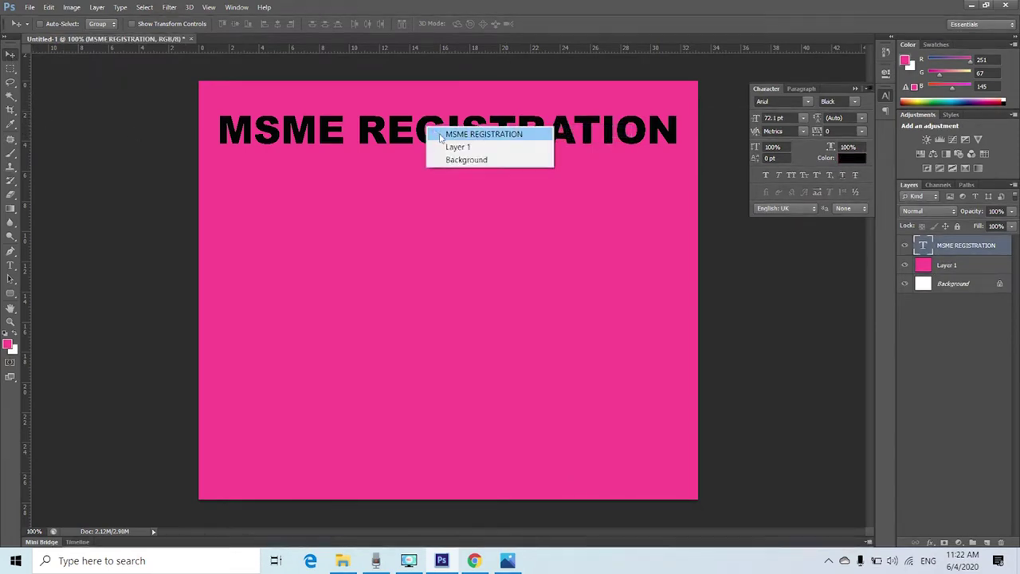
pyautogui.click(441, 134)
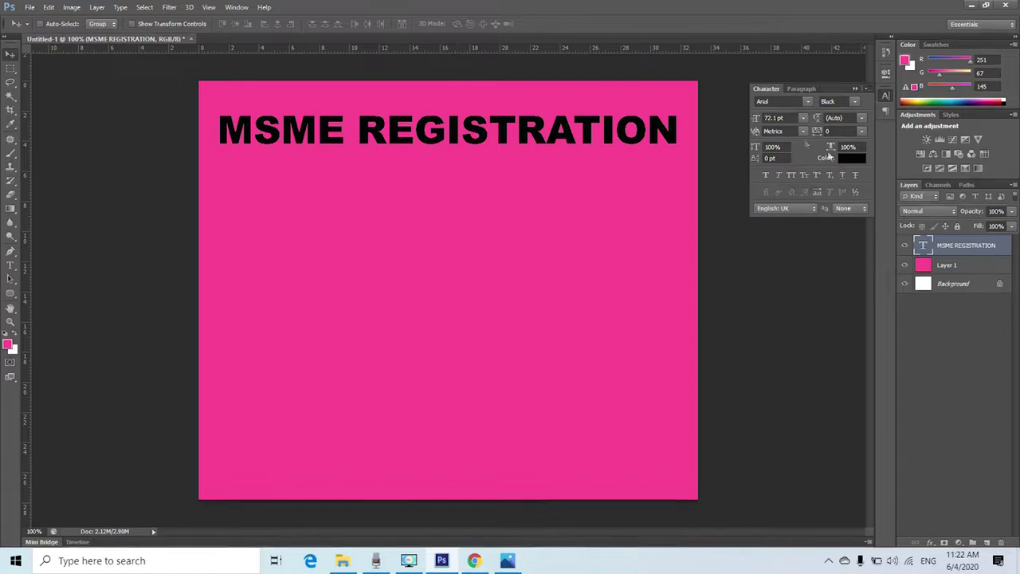
pyautogui.click(851, 159)
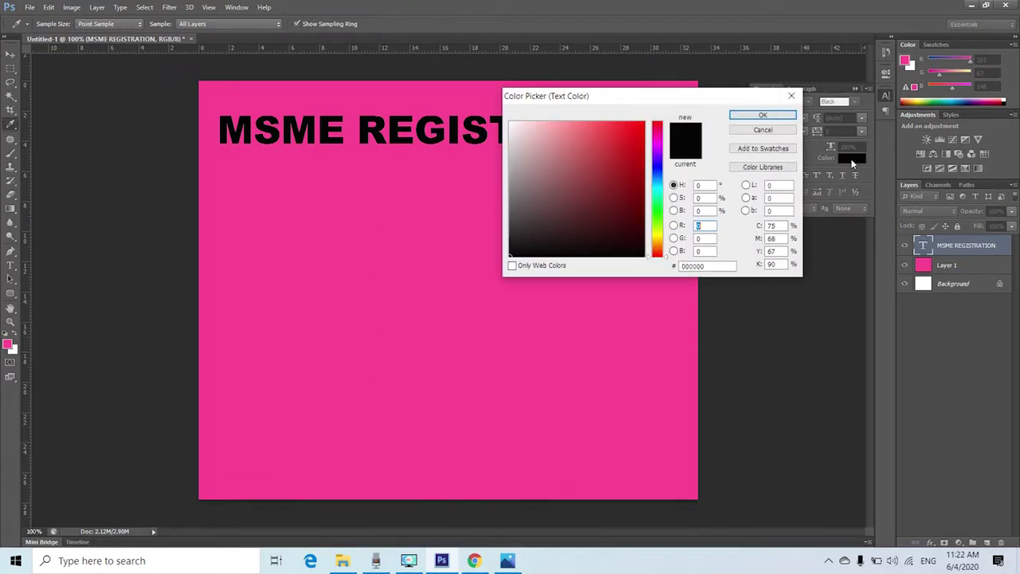
pyautogui.click(762, 115)
pyautogui.moveTo(607, 129); pyautogui.dragTo(609, 123)
# - Set the foreground colour to the darker magenta ca276c and refill Layer 1 with it
pyautogui.rightClick(614, 244)
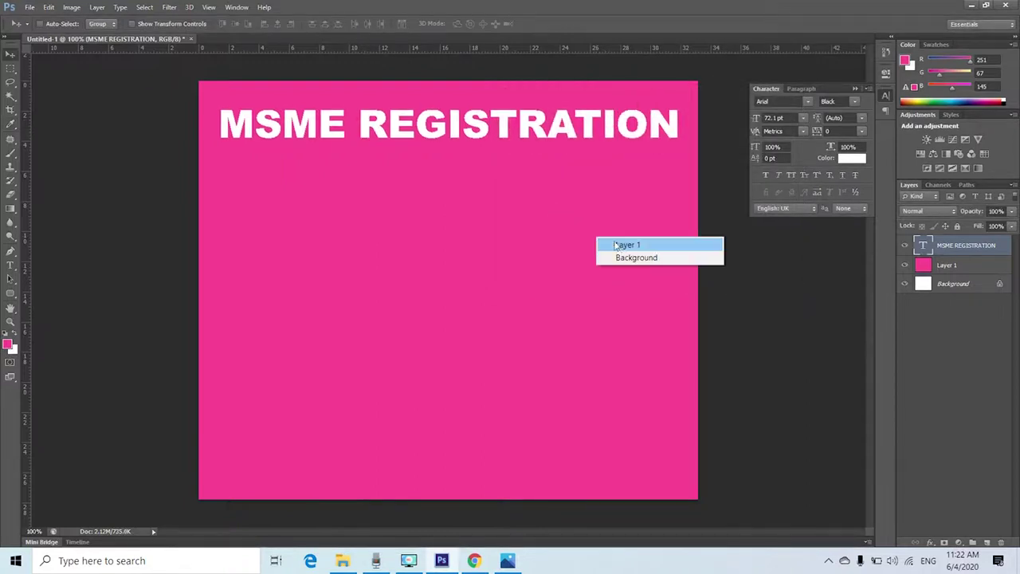
pyautogui.click(621, 246)
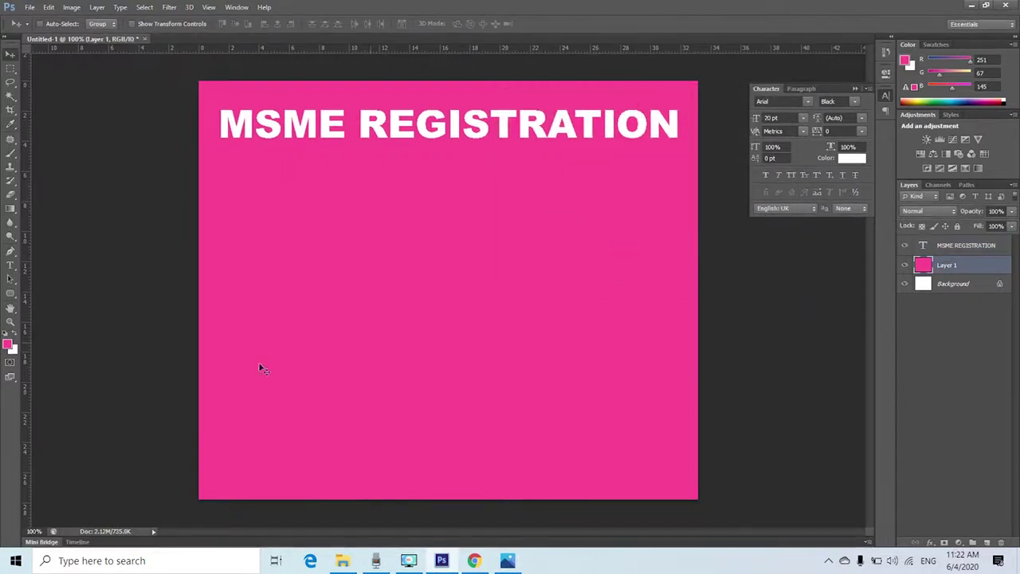
pyautogui.click(7, 344)
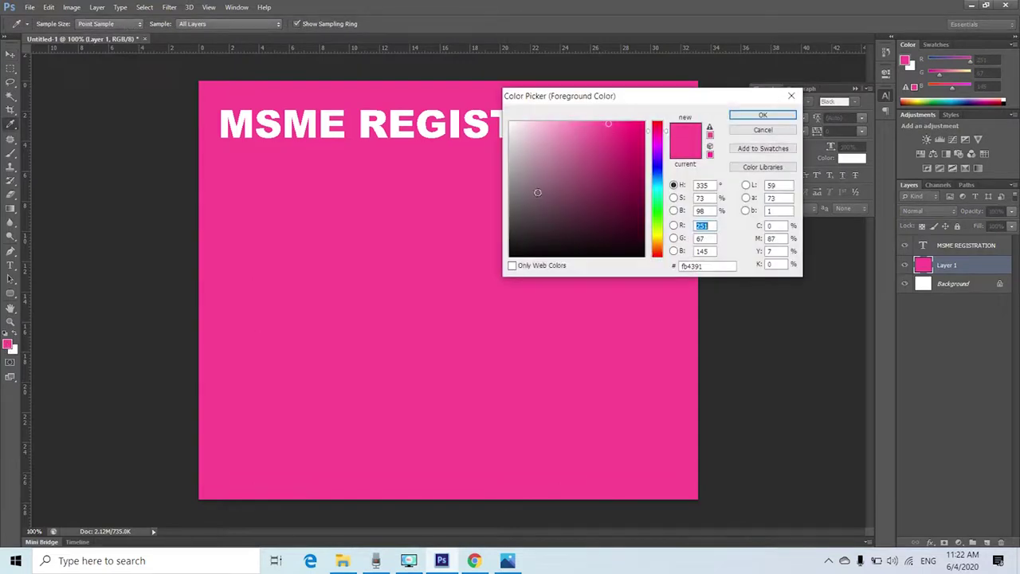
pyautogui.moveTo(619, 125); pyautogui.dragTo(618, 149)
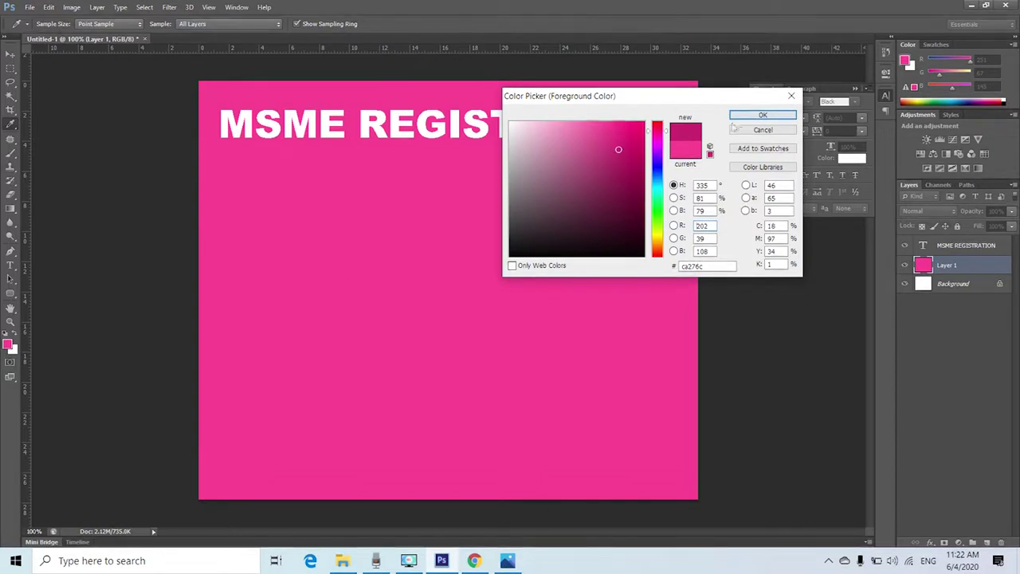
pyautogui.click(762, 115)
pyautogui.hotkey('alt', 'BackSpace')
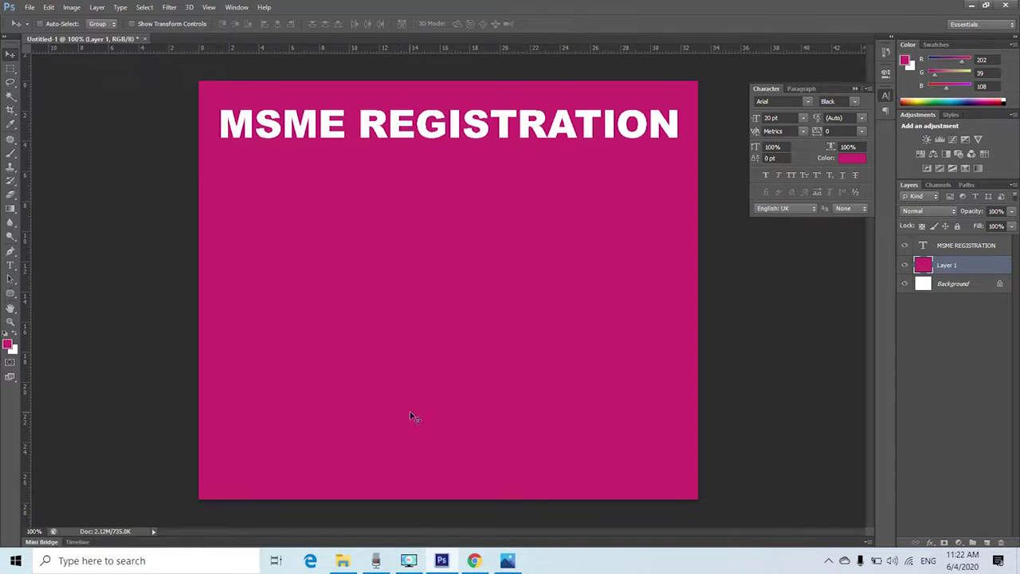
pyautogui.click(514, 562)
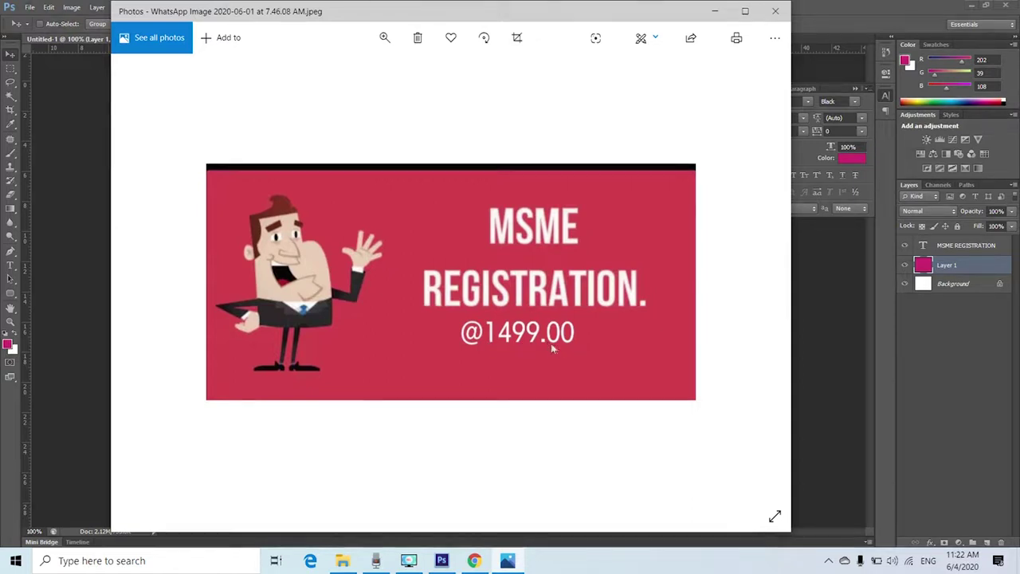
pyautogui.hotkey('alt', 'Tab')
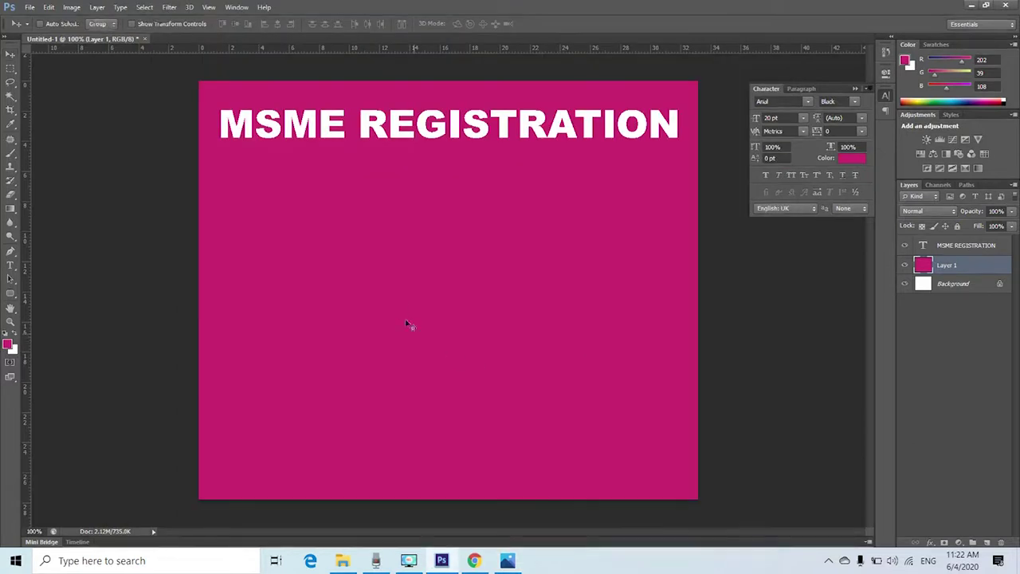
pyautogui.press('t')
pyautogui.click(370, 200)
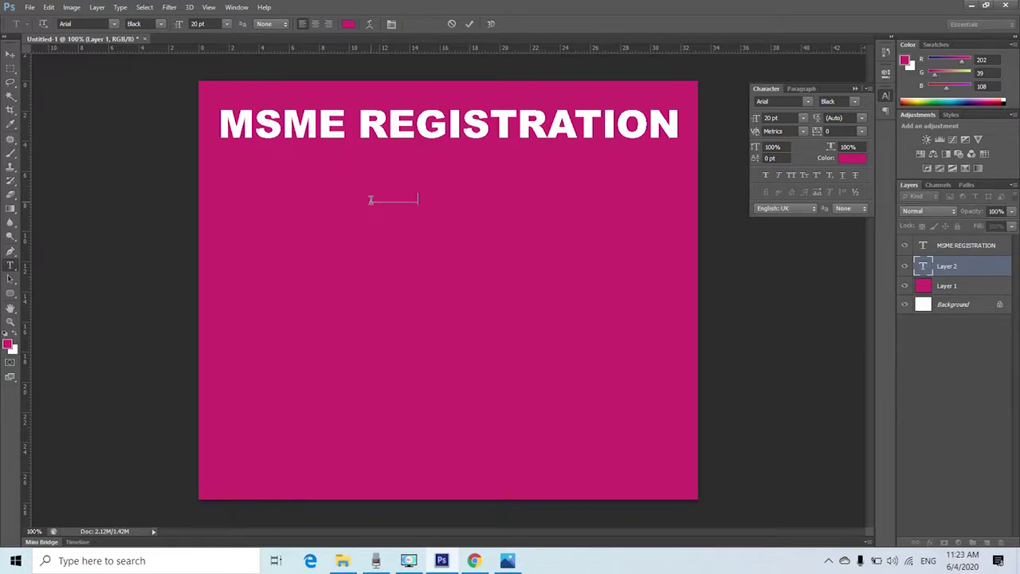
pyautogui.hotkey('ctrl', 'Return')
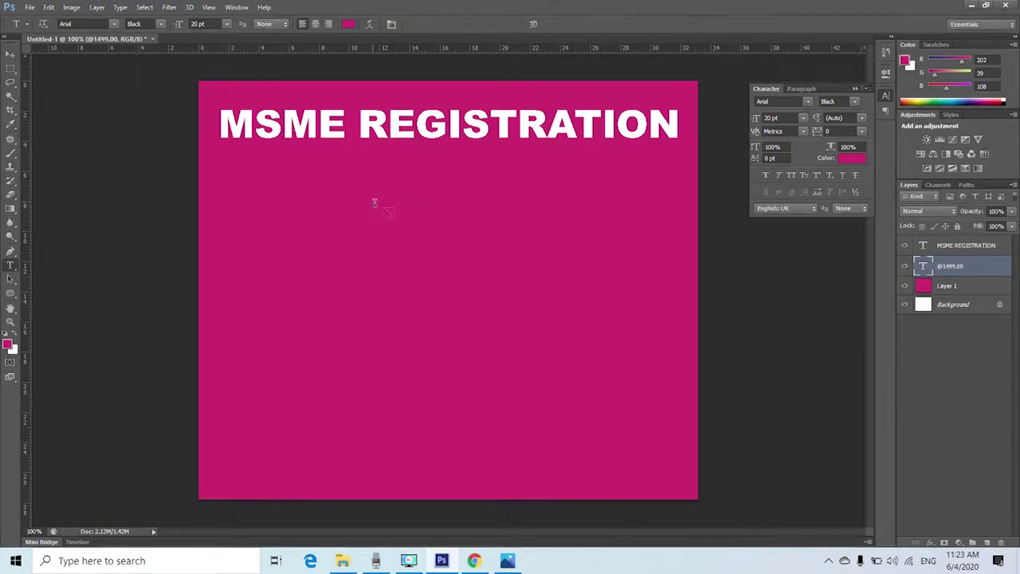
pyautogui.press('v')
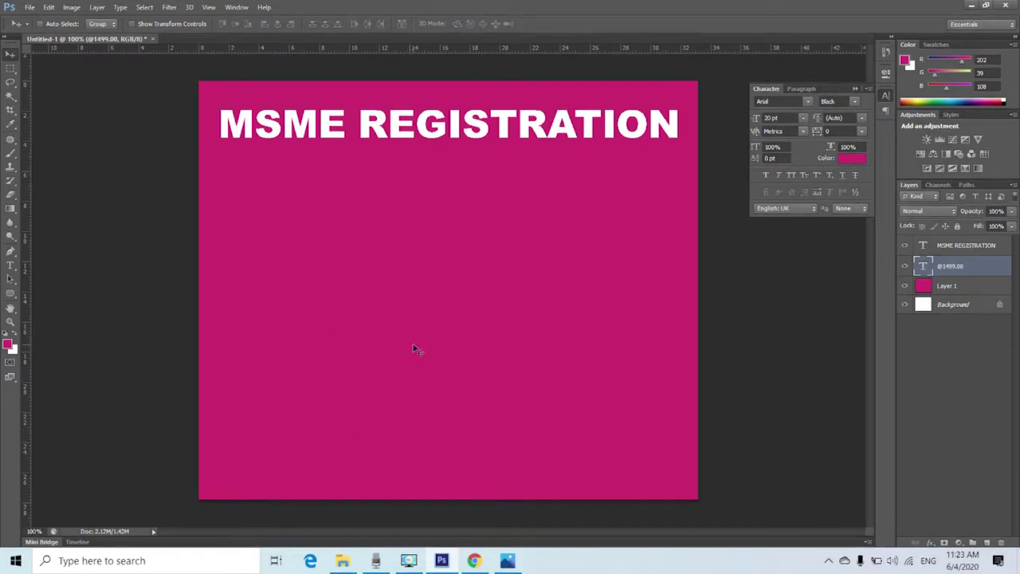
pyautogui.click(851, 159)
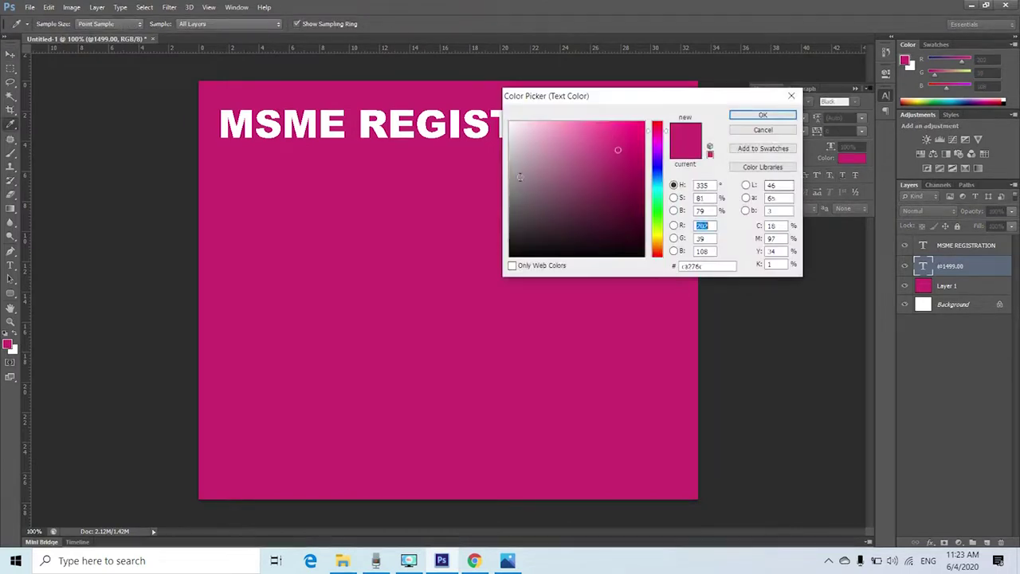
pyautogui.click(511, 122)
pyautogui.click(761, 115)
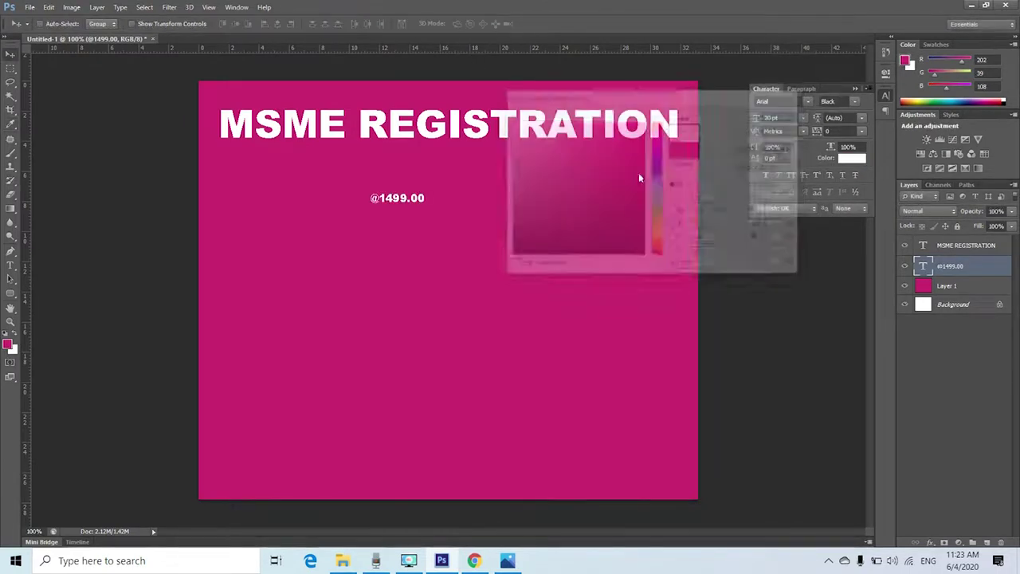
pyautogui.hotkey('ctrl', 't')
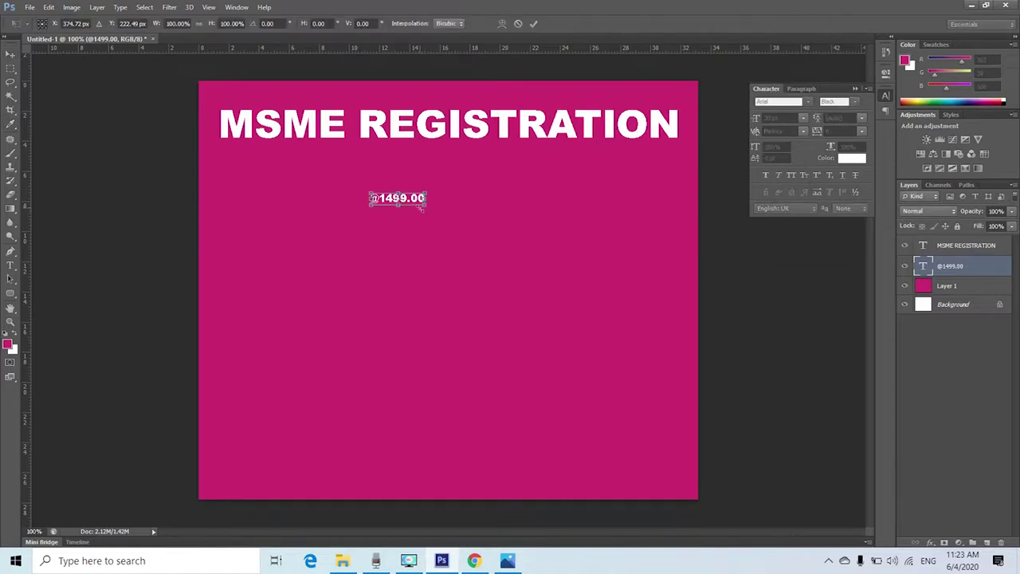
pyautogui.moveTo(426, 206); pyautogui.dragTo(514, 262)
pyautogui.moveTo(512, 217); pyautogui.dragTo(513, 183)
pyautogui.press('Return')
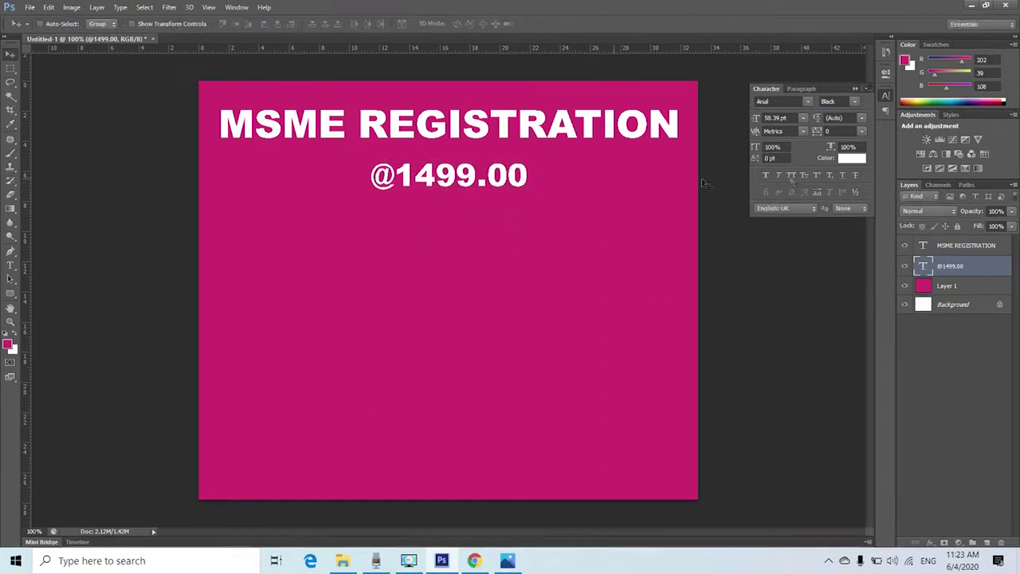
pyautogui.click(854, 102)
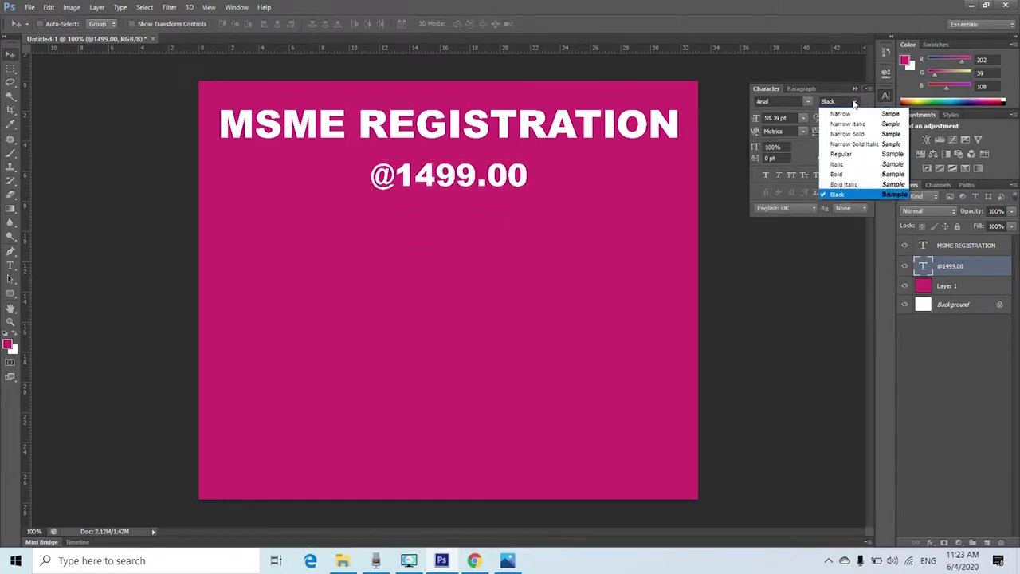
pyautogui.click(859, 174)
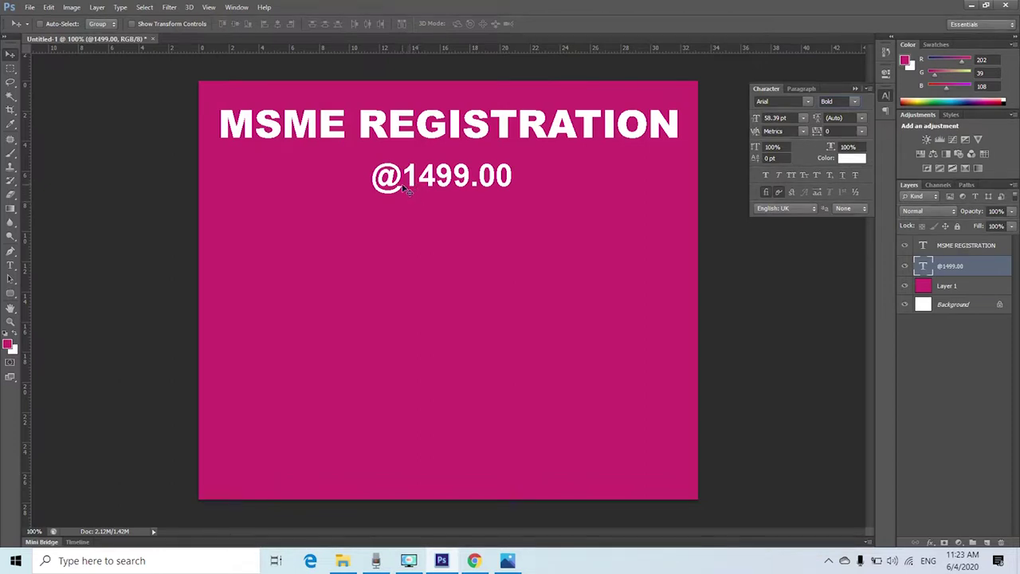
pyautogui.rightClick(432, 182)
pyautogui.click(450, 186)
pyautogui.moveTo(432, 186); pyautogui.dragTo(178, 191)
# - Replace the @ sign in the price text with "Now at" so the line reads "Now at 1499.00"
pyautogui.press('t')
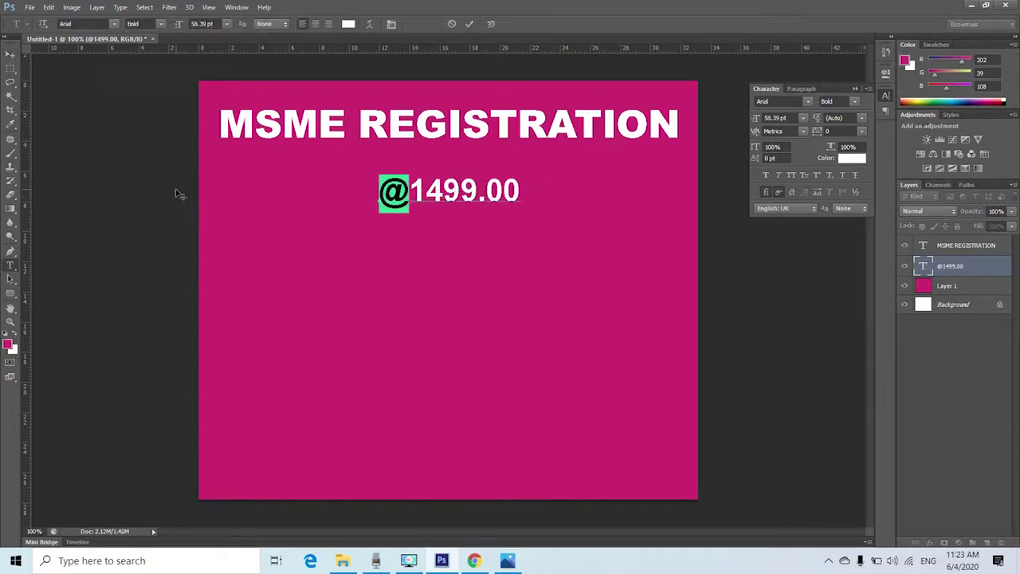
pyautogui.write('NOW')
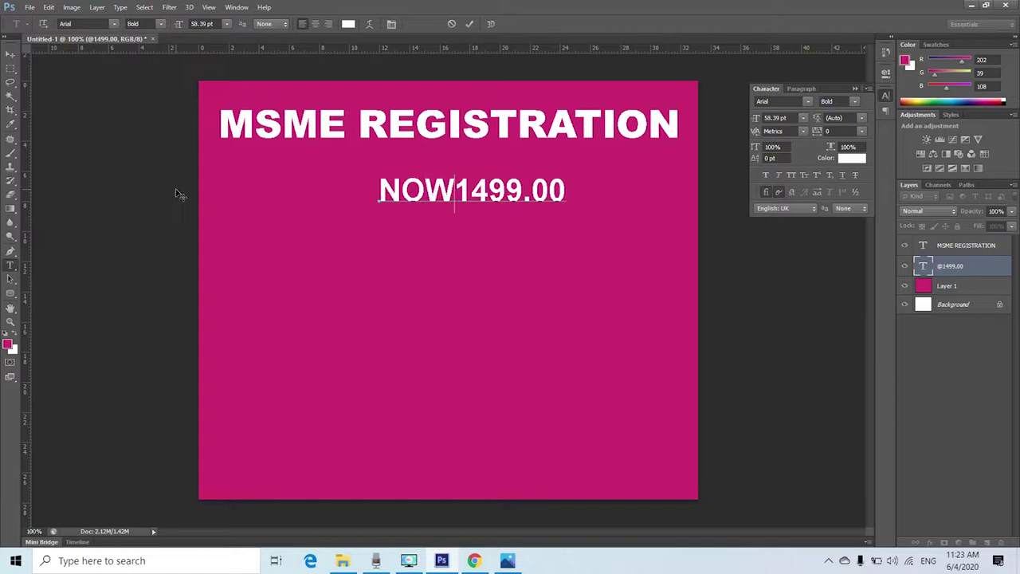
pyautogui.press('BackSpace')
pyautogui.press('BackSpace')
pyautogui.press('BackSpace')
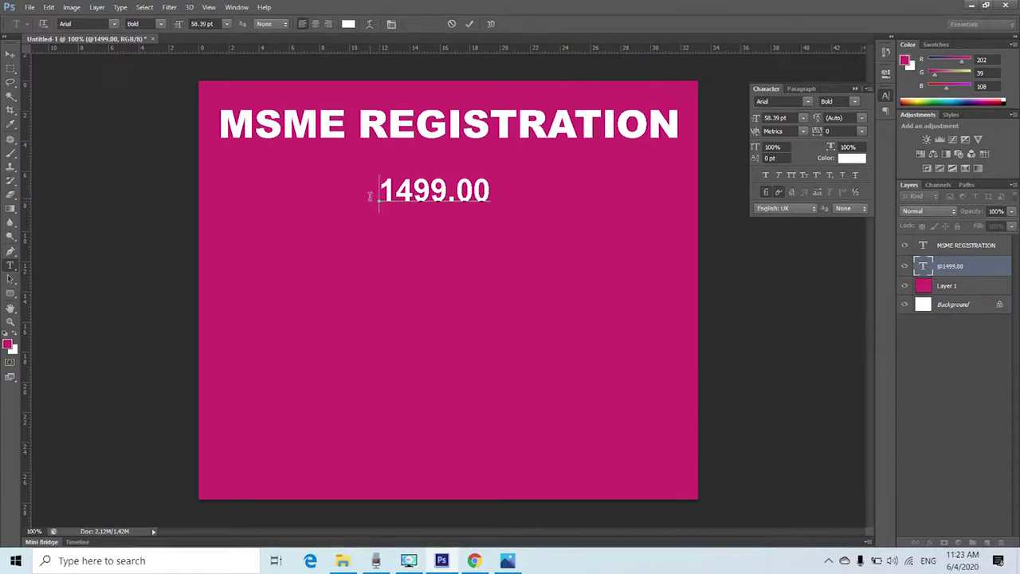
pyautogui.write('now a')
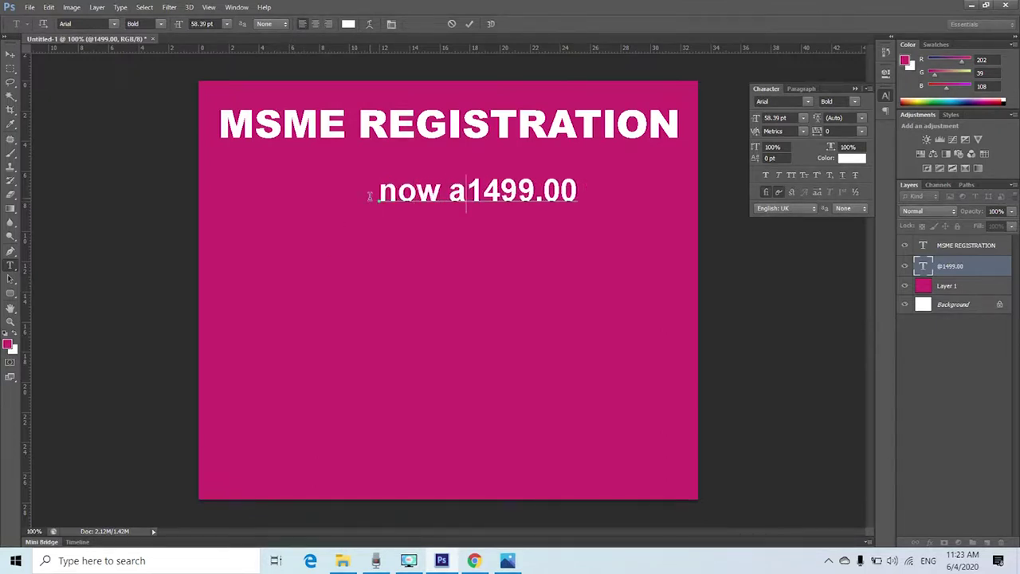
pyautogui.write('t')
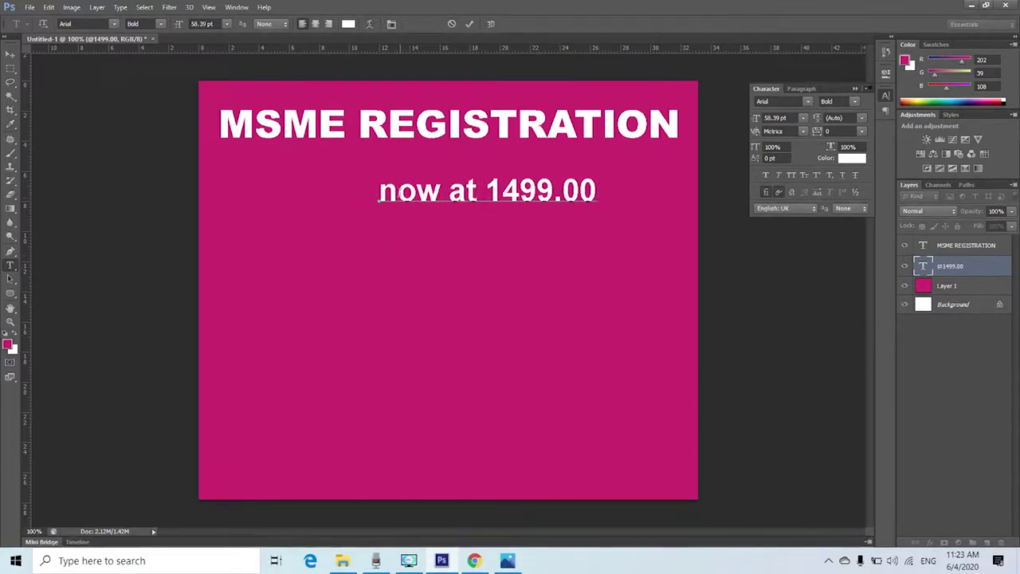
pyautogui.moveTo(397, 194); pyautogui.dragTo(371, 192)
pyautogui.write('N')
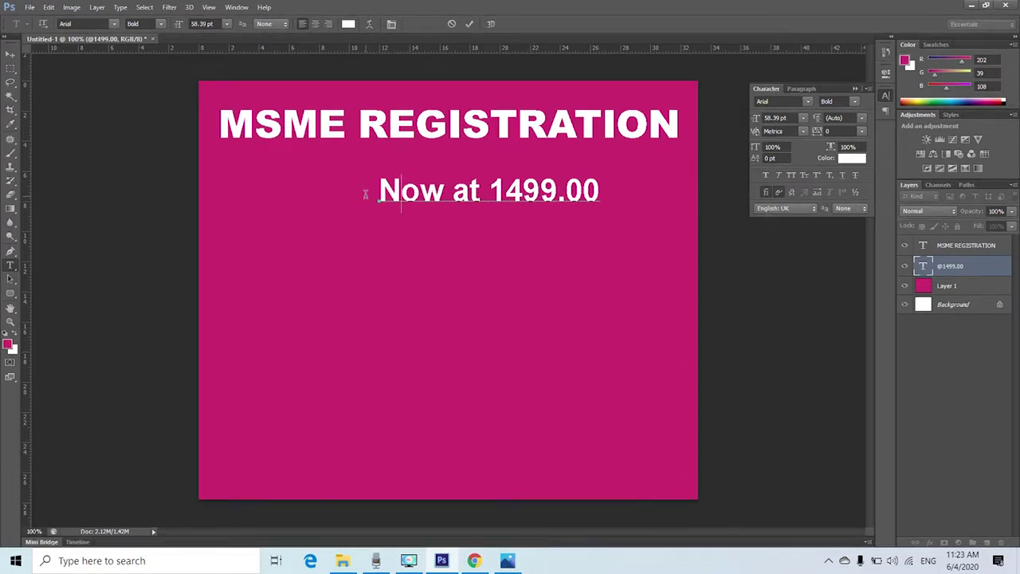
# - Append the word "only" to the end of the "Now at 1499.00" line and commit the text
pyautogui.click(603, 190)
pyautogui.write('O')
pyautogui.press('BackSpace')
pyautogui.write('on')
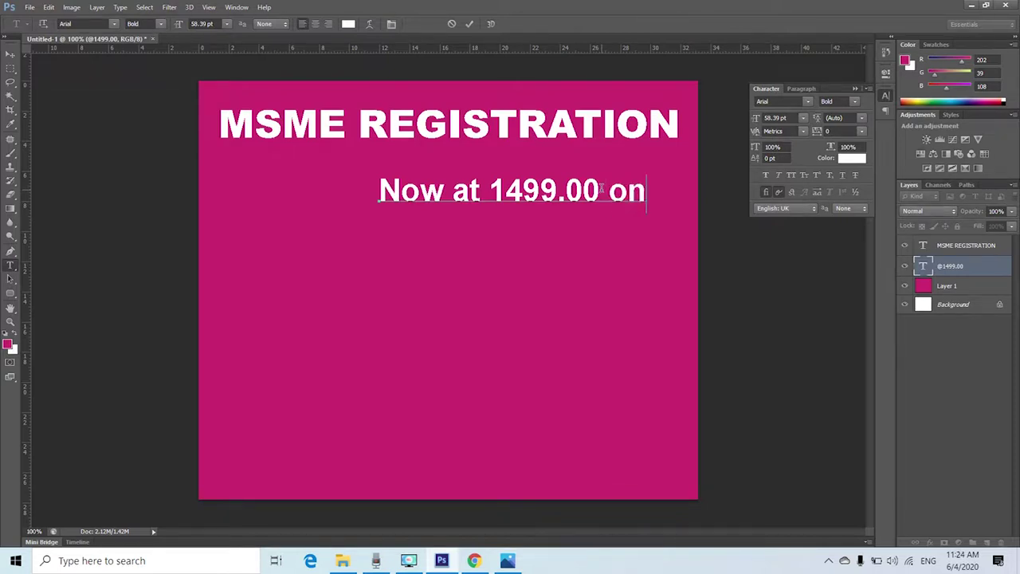
pyautogui.write('ly')
pyautogui.hotkey('ctrl', 'Return')
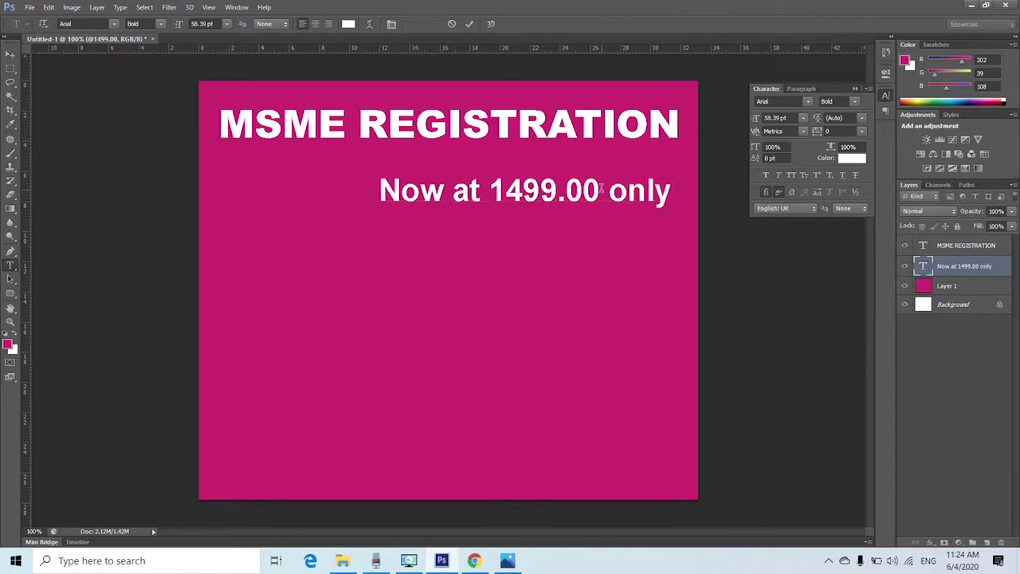
# - Move the "Now at 1499.00 only" line left and slightly up, roughly centred below the heading
pyautogui.hotkey('ctrl', 't')
pyautogui.moveTo(618, 196); pyautogui.dragTo(574, 183)
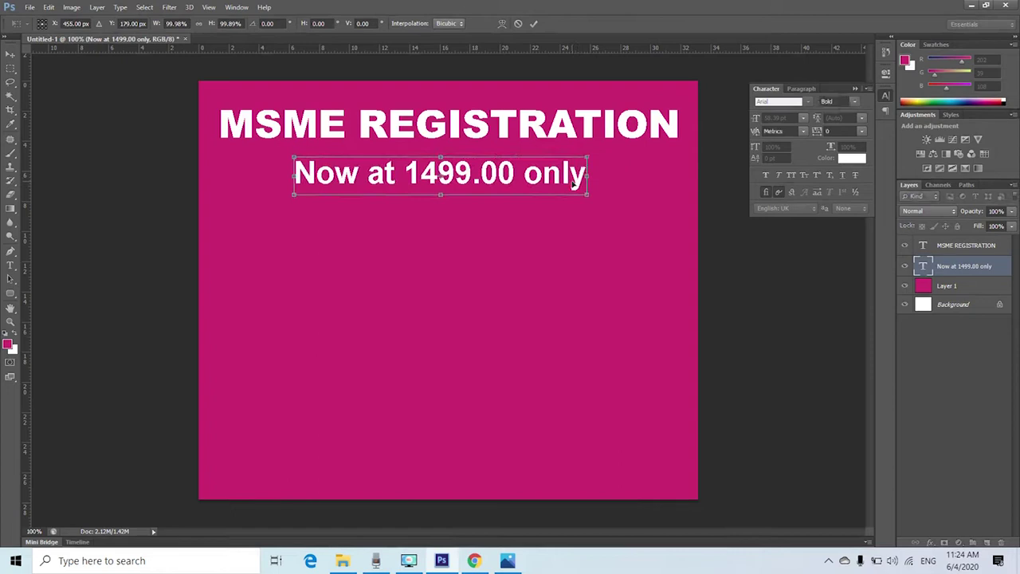
pyautogui.press('Return')
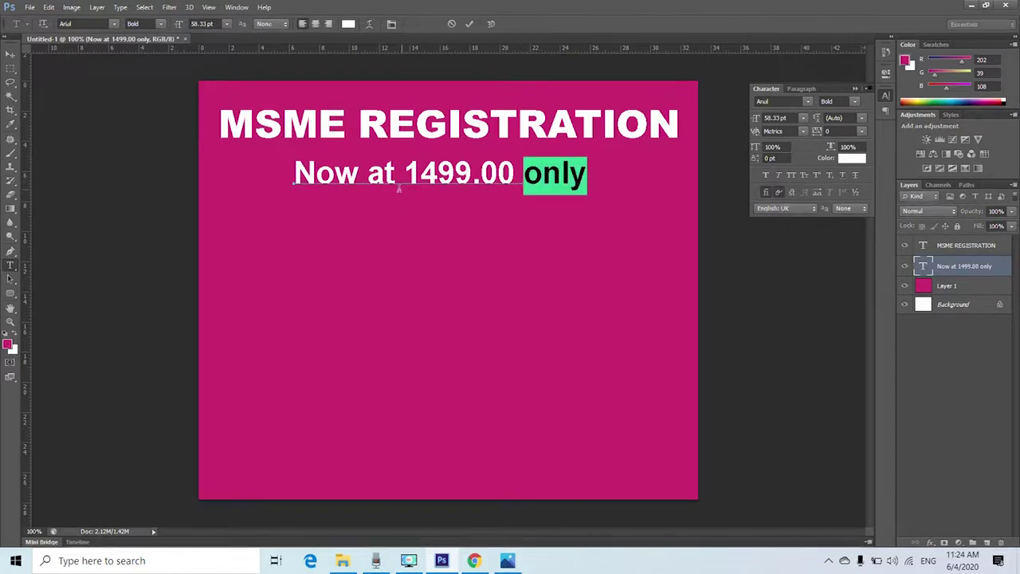
# - Set the font size of the words "Now at" in the price line to 30 pt
pyautogui.click(401, 177)
pyautogui.moveTo(406, 177); pyautogui.dragTo(191, 175)
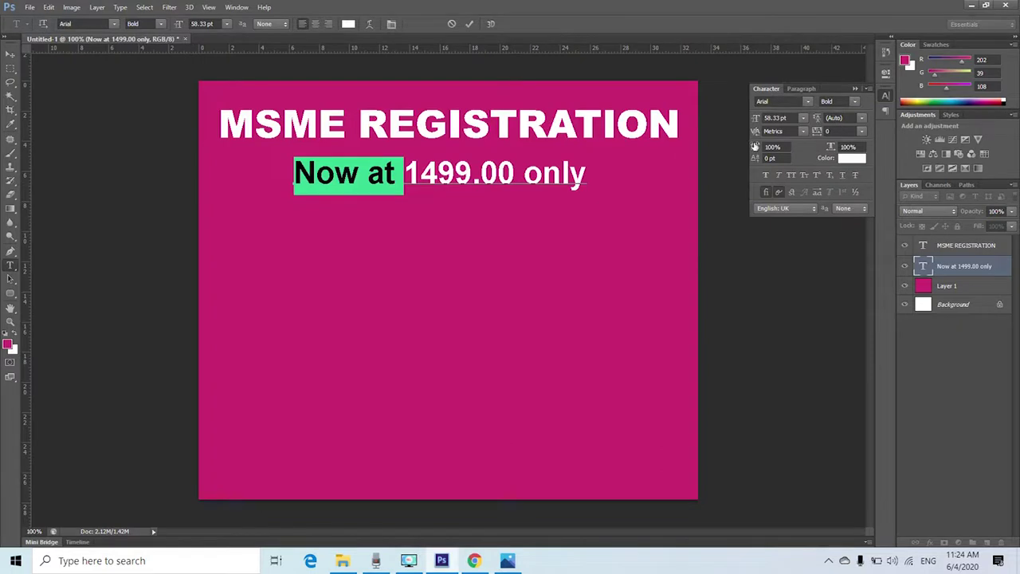
pyautogui.click(787, 118)
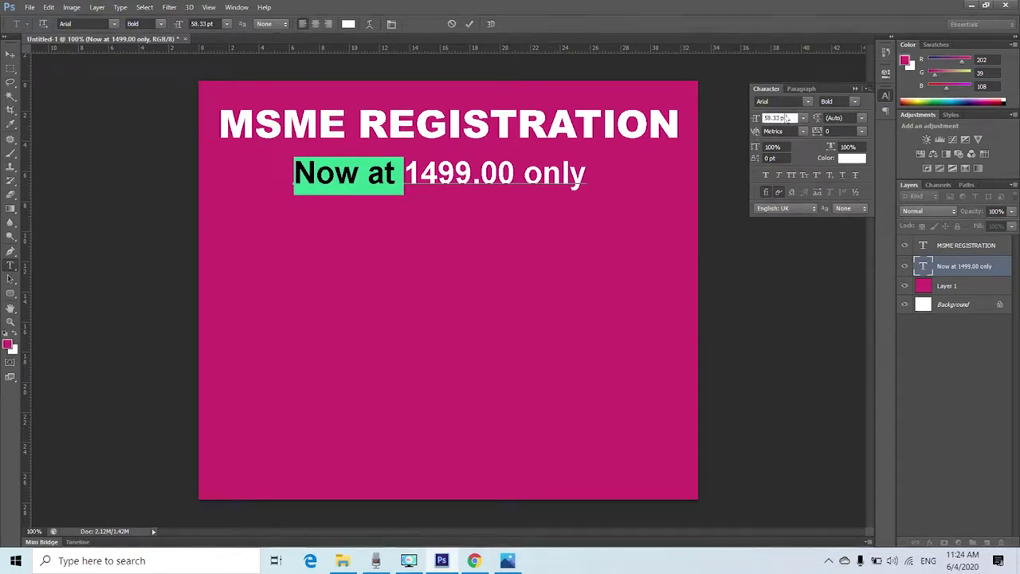
pyautogui.click(396, 178)
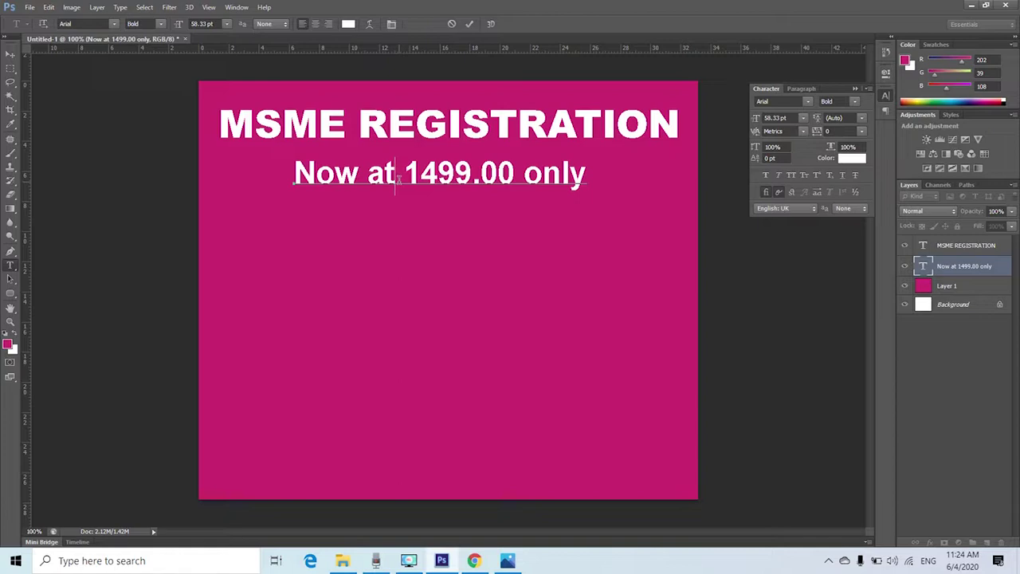
pyautogui.moveTo(396, 179); pyautogui.dragTo(220, 182)
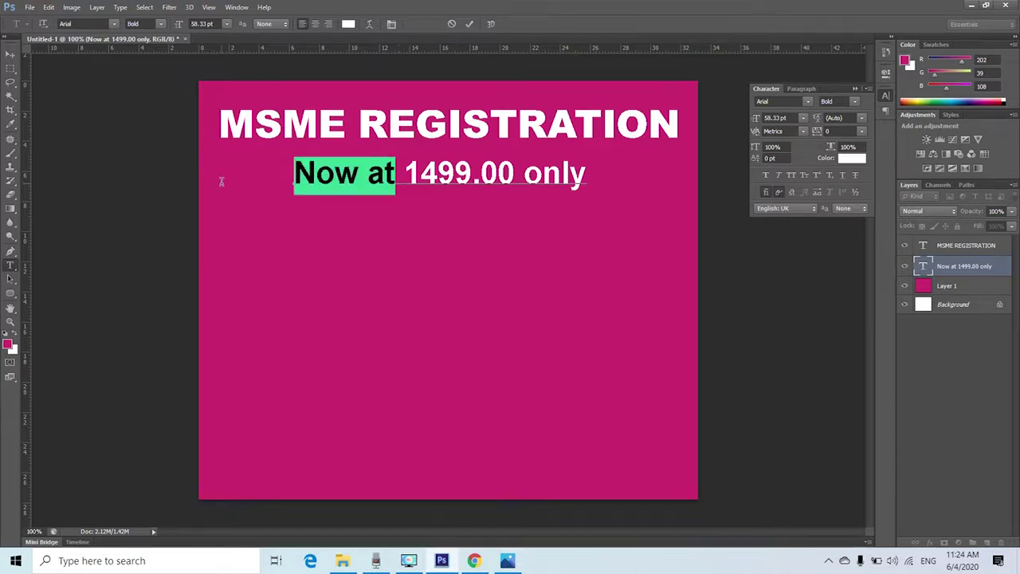
pyautogui.click(789, 117)
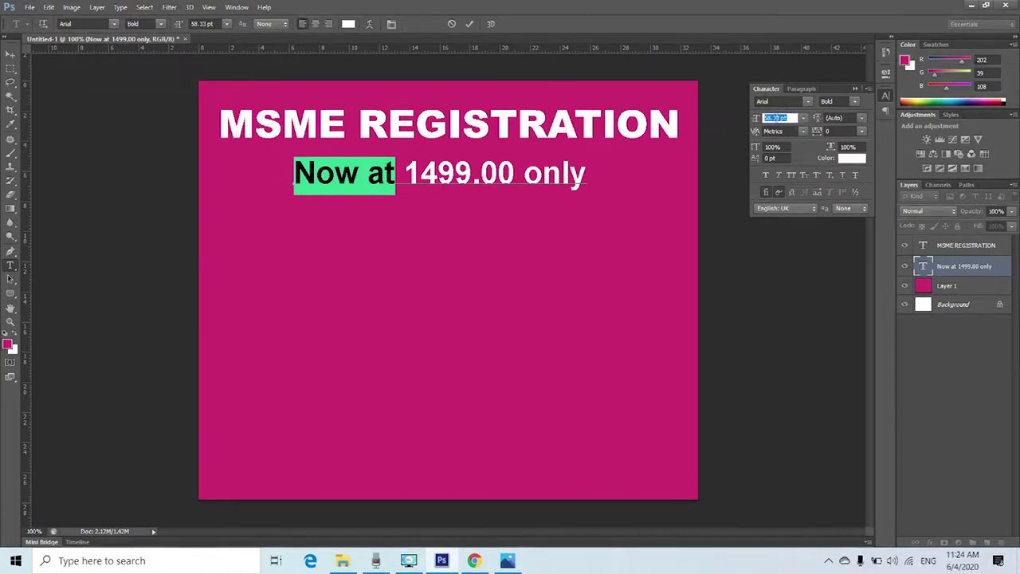
pyautogui.write('30')
pyautogui.press('Return')
# - Set the font size of the word "only" in the price line to 30 pt and commit the text
pyautogui.click(465, 177)
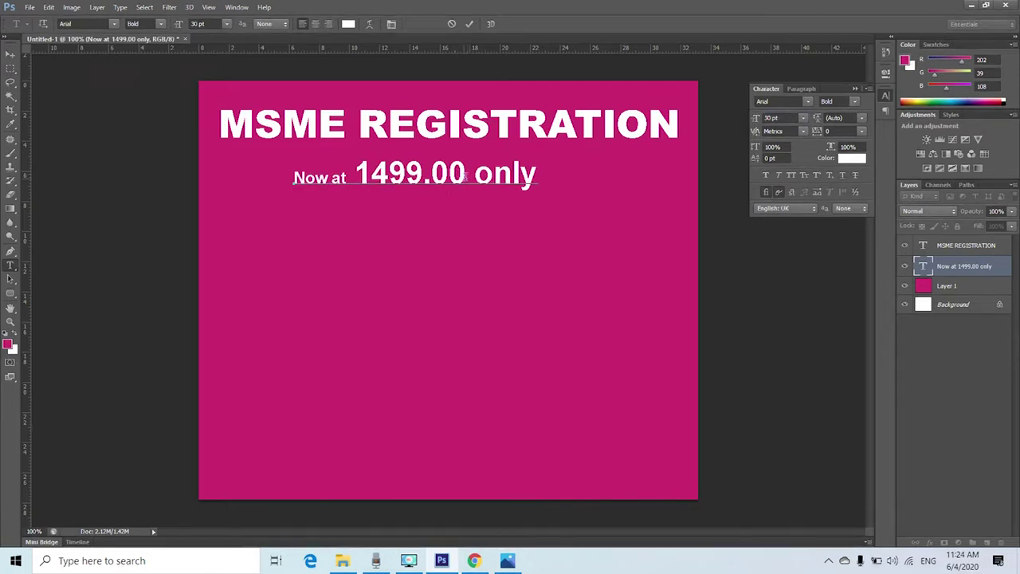
pyautogui.doubleClick(505, 173)
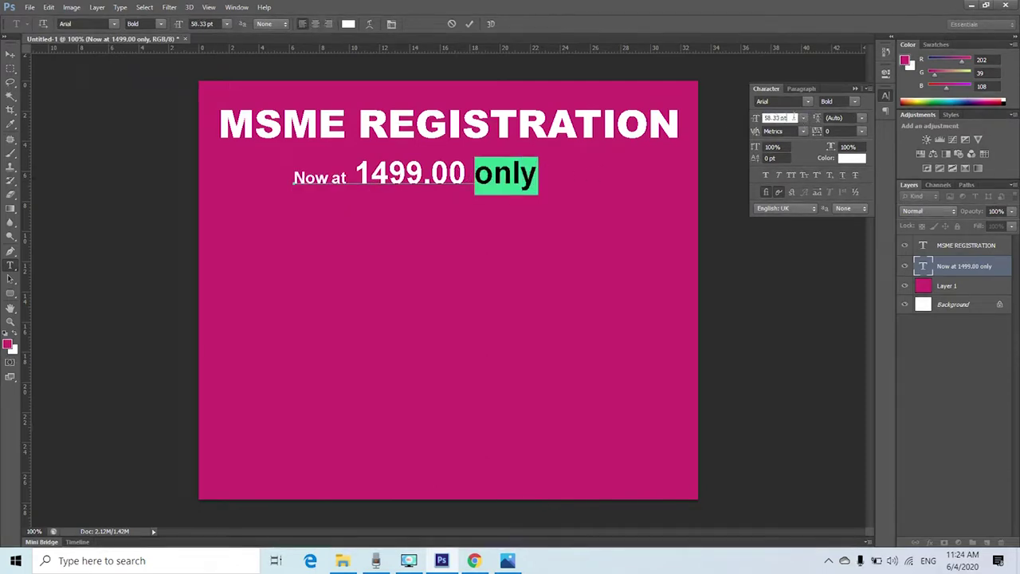
pyautogui.write('30')
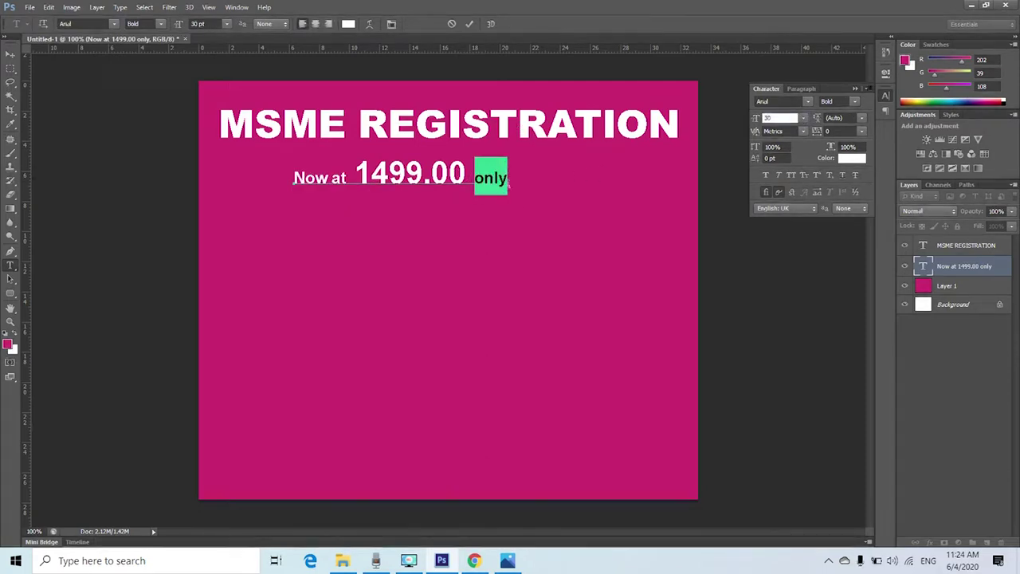
pyautogui.click(511, 187)
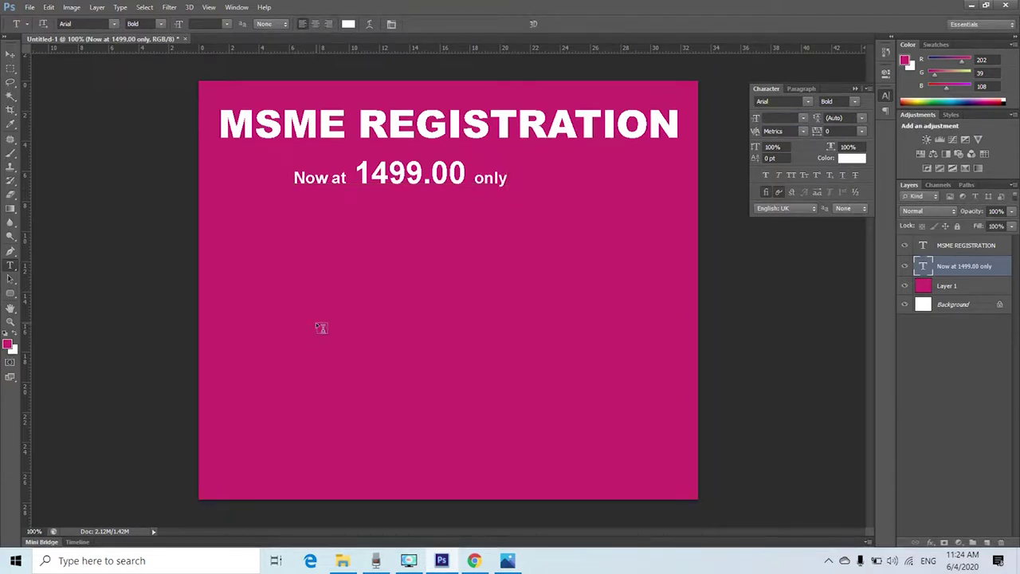
pyautogui.press('v')
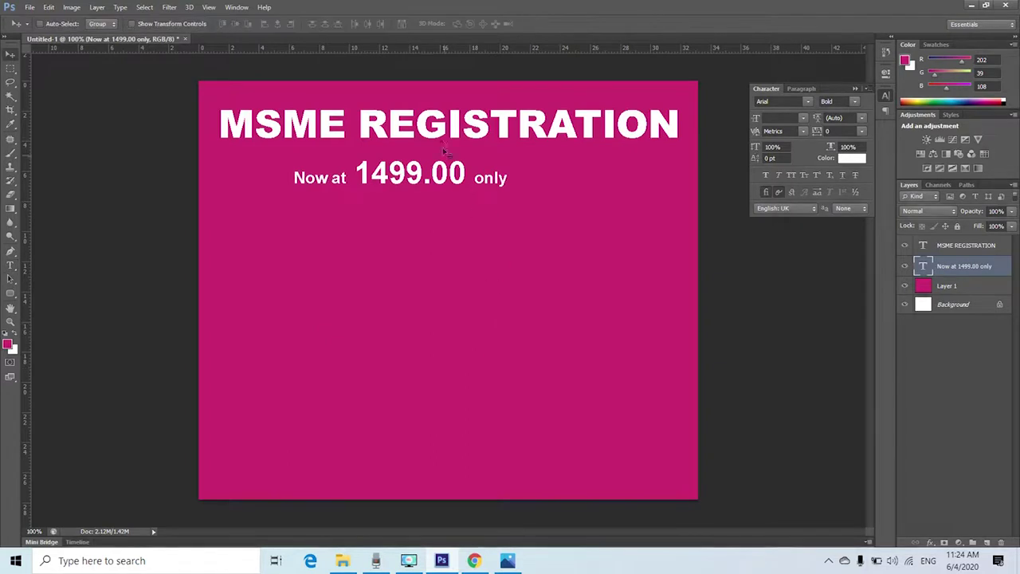
# - Select the MSME REGISTRATION text layer from the heading on the canvas
pyautogui.rightClick(423, 133)
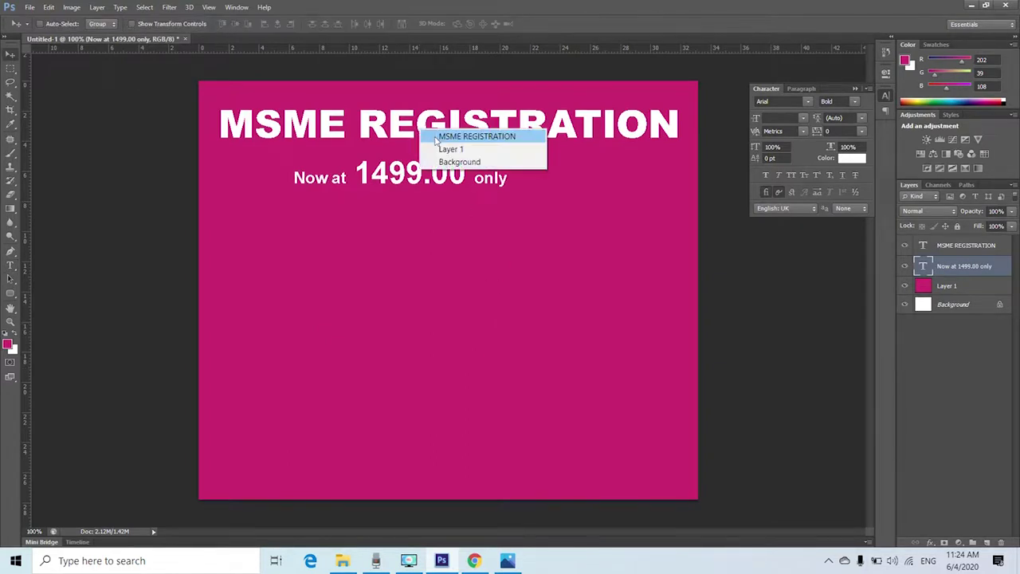
pyautogui.click(436, 139)
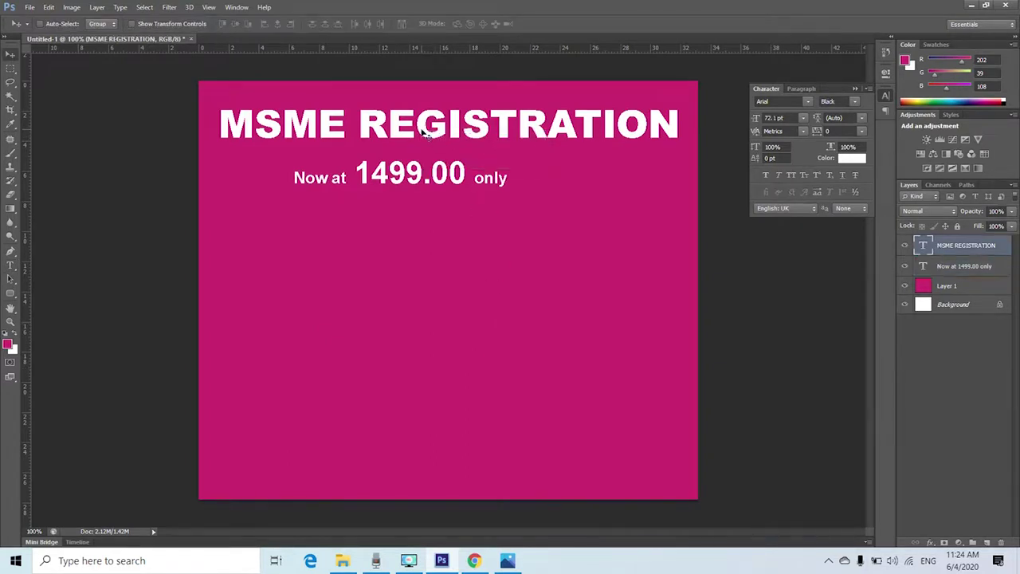
pyautogui.rightClick(424, 133)
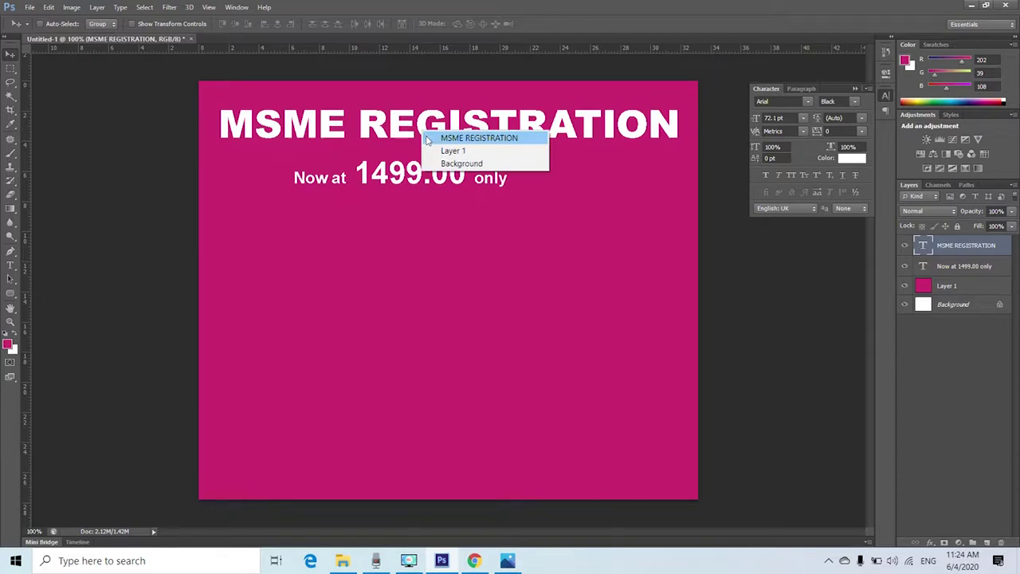
pyautogui.click(428, 138)
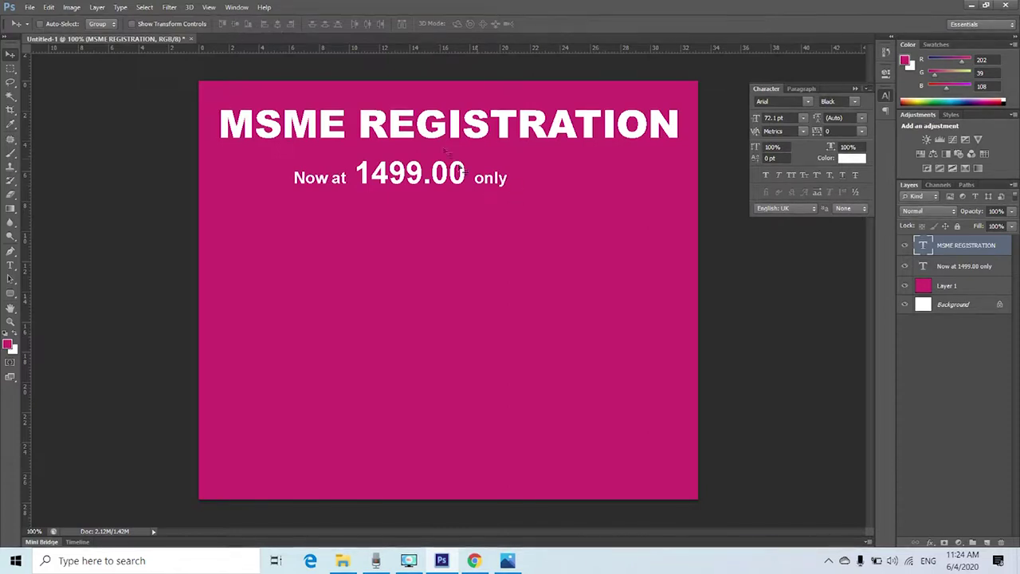
pyautogui.rightClick(438, 127)
pyautogui.click(451, 131)
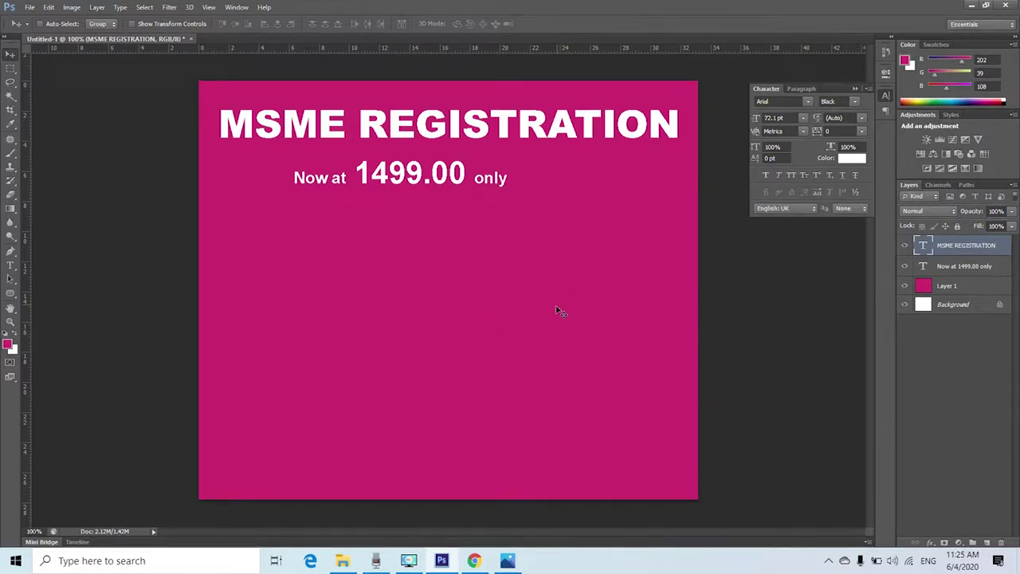
# - Select the whole canvas, centre the MSME REGISTRATION heading on it vertically and horizontally, and nudge the heading slightly right
pyautogui.hotkey('ctrl', 'a')
pyautogui.scroll(5, 690, 199)
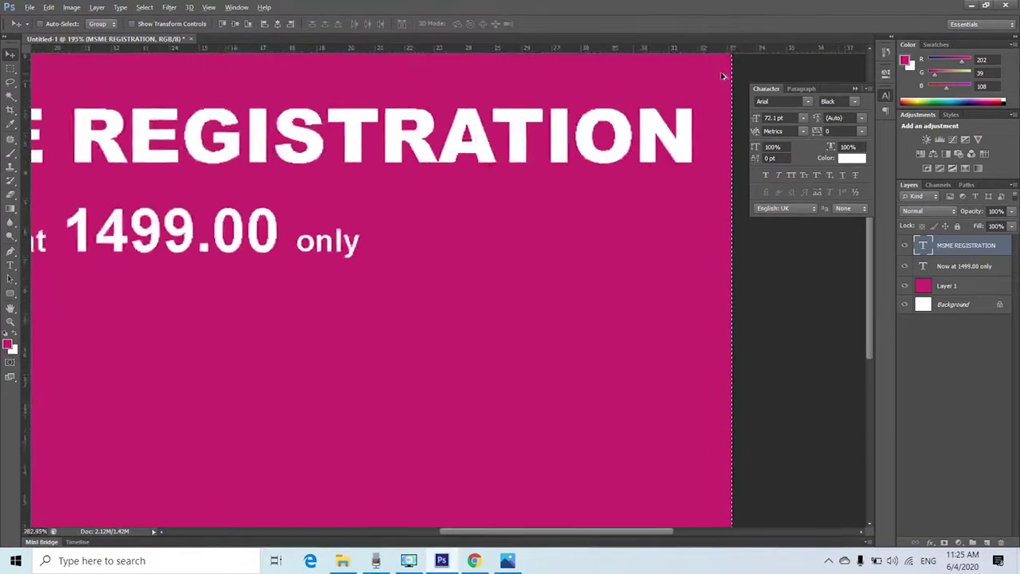
pyautogui.scroll(-4, 717, 239)
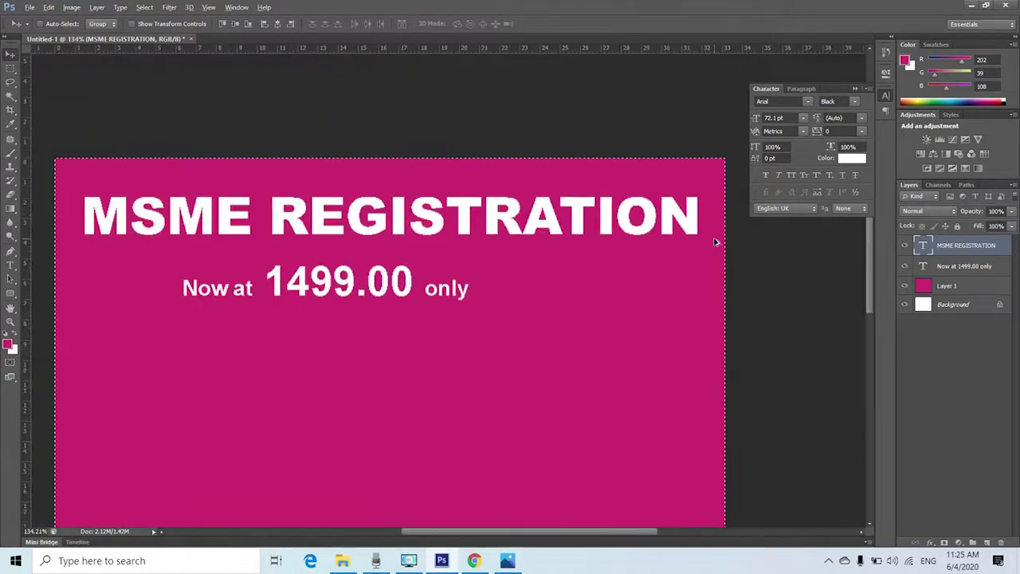
pyautogui.rightClick(491, 228)
pyautogui.click(509, 231)
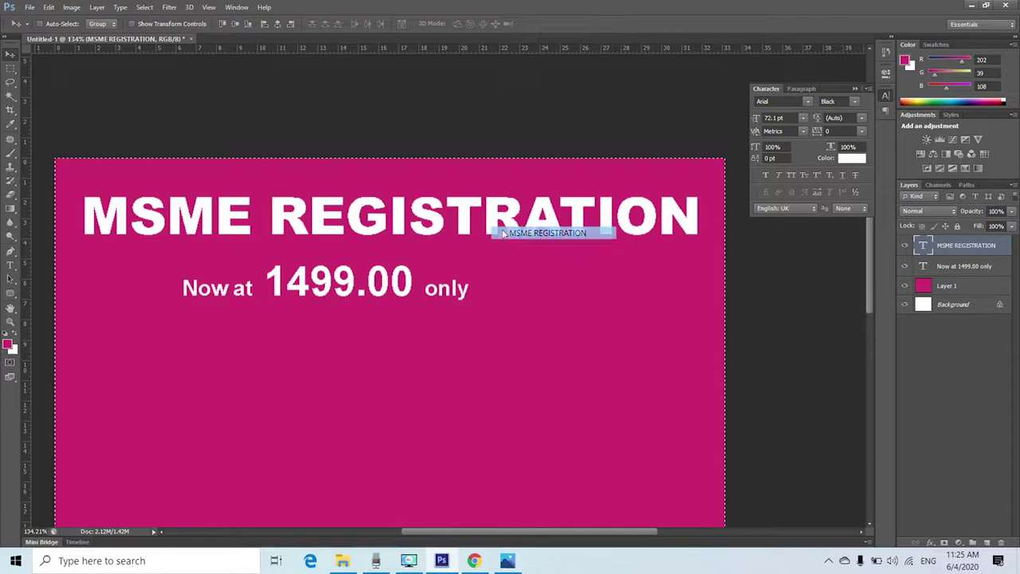
pyautogui.click(248, 24)
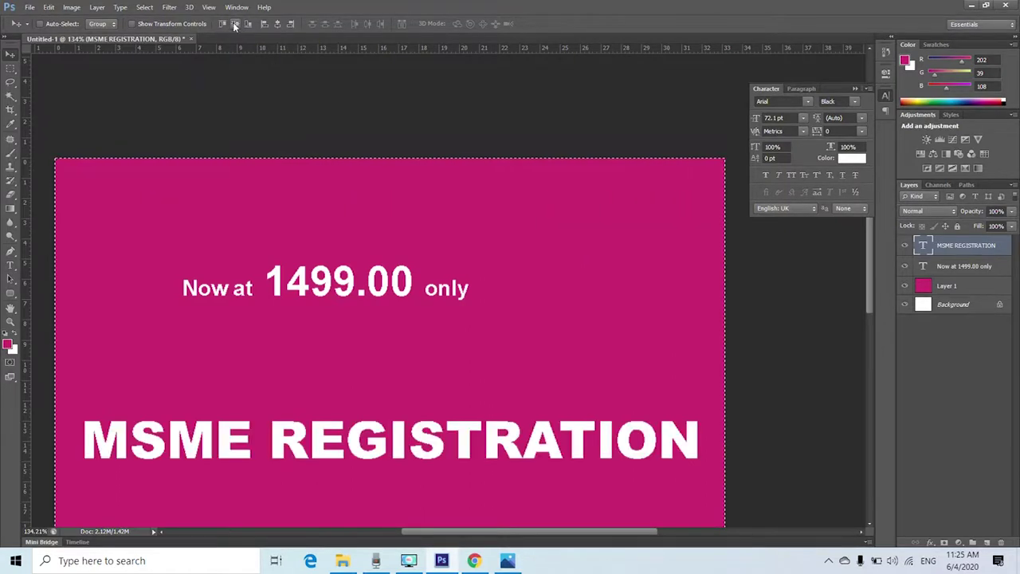
pyautogui.click(276, 24)
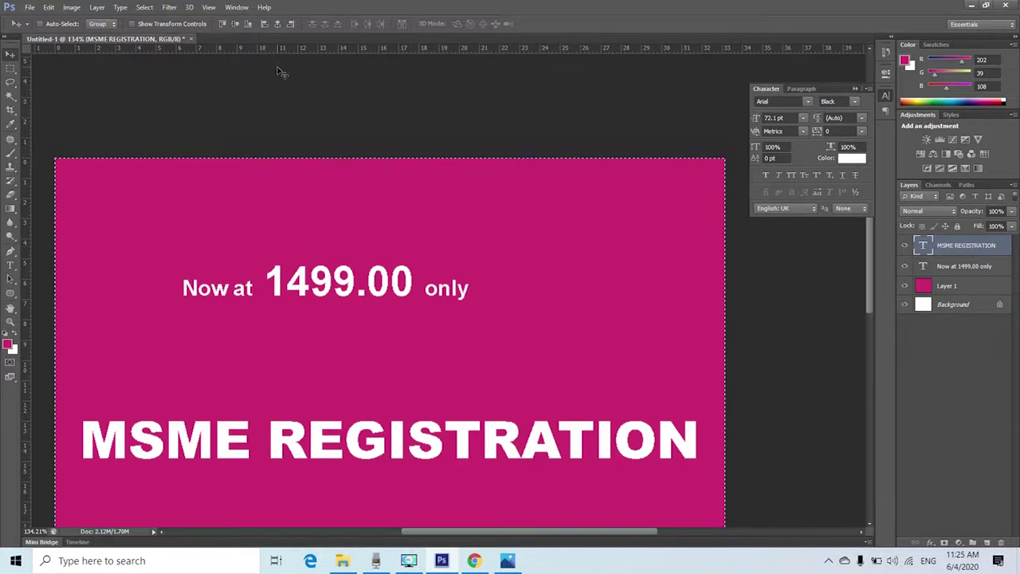
pyautogui.press('Right')
pyautogui.press('Right')
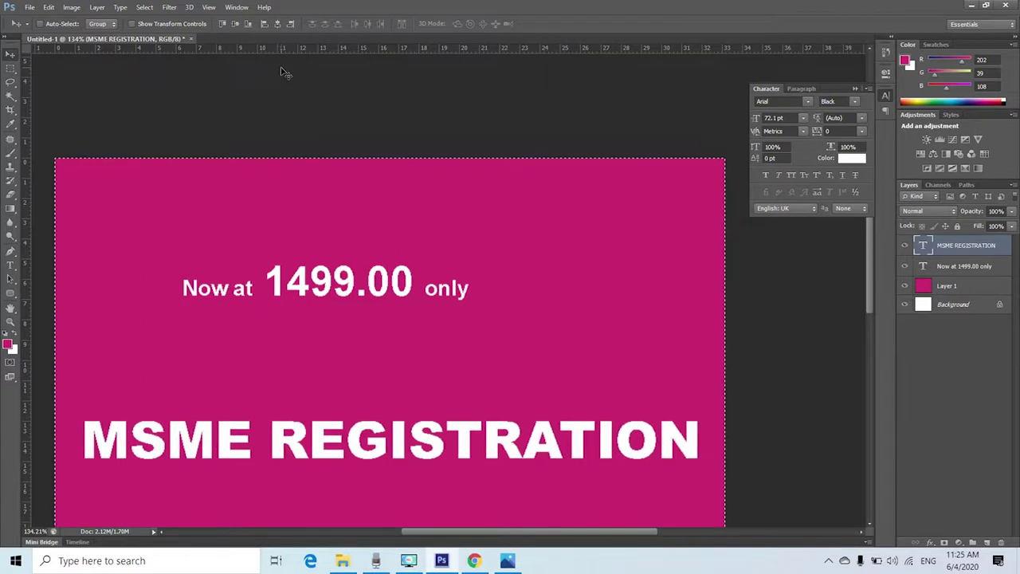
# - Undo the vertical centring of the MSME REGISTRATION heading and its nudges
pyautogui.press('Left')
pyautogui.press('Left')
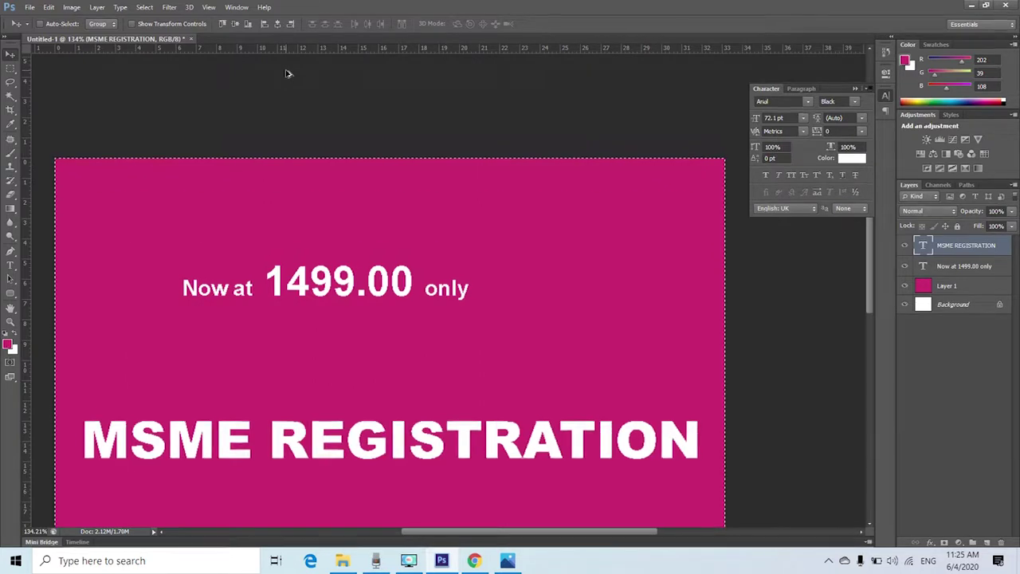
pyautogui.hotkey('ctrl', 'alt', 'z')
pyautogui.hotkey('ctrl', 'alt', 'z')
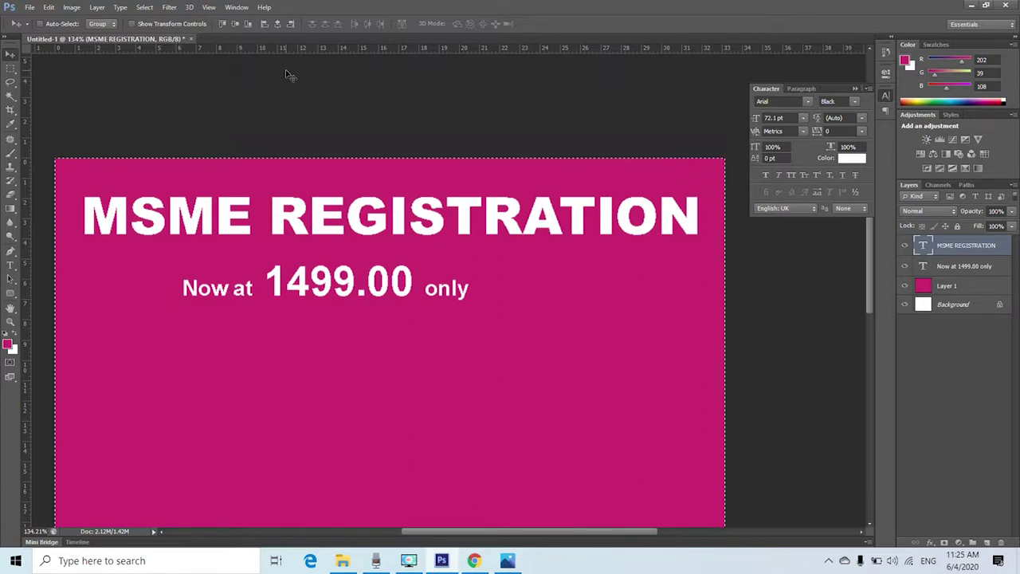
# - Centre the MSME REGISTRATION heading on the canvas horizontally only
pyautogui.hotkey('ctrl', '-')
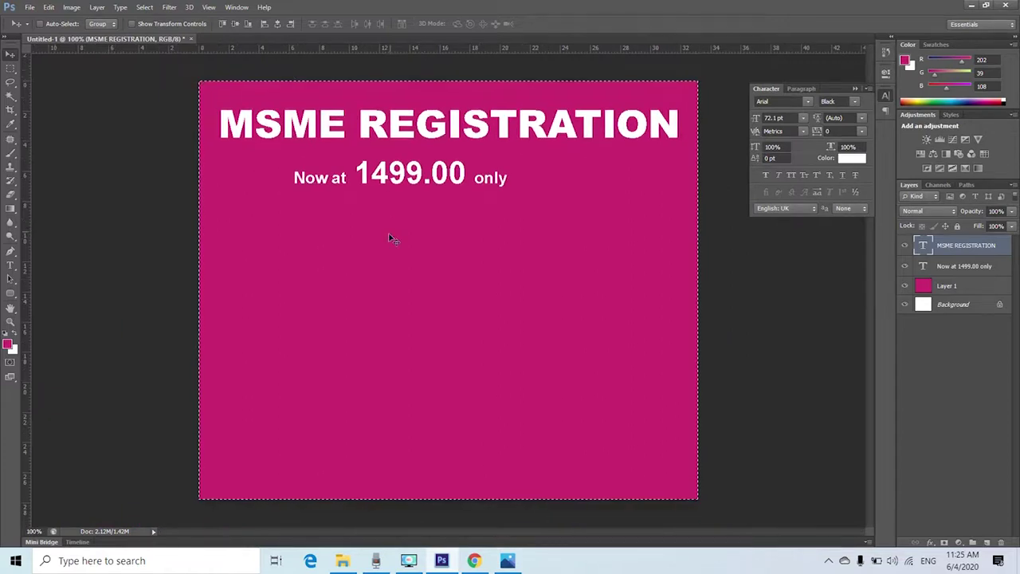
pyautogui.rightClick(460, 131)
pyautogui.click(463, 131)
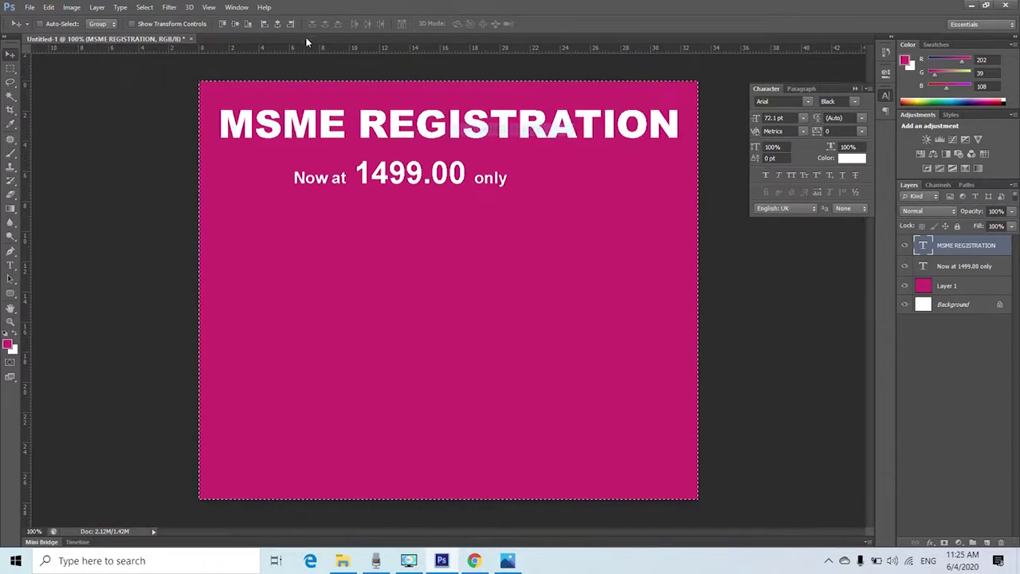
pyautogui.click(278, 24)
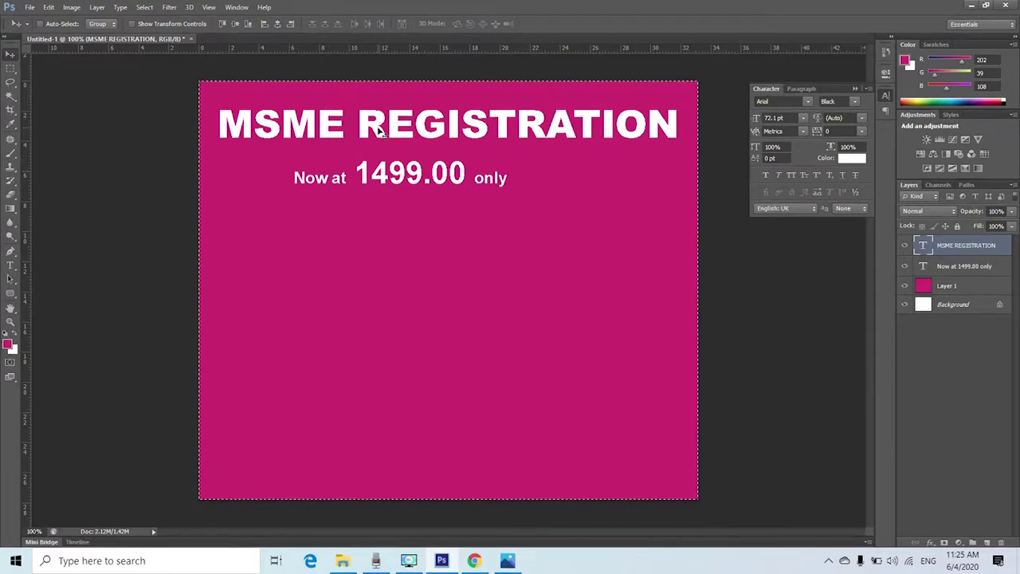
# - Select the "Now at 1499.00 only" text layer, centre it horizontally on the canvas, and clear the selection
pyautogui.rightClick(420, 175)
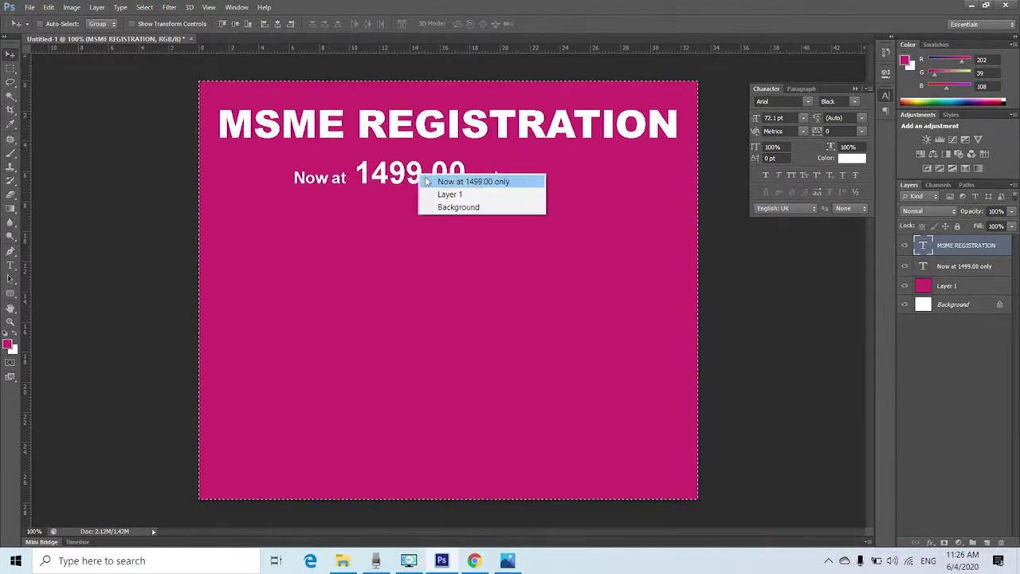
pyautogui.click(428, 180)
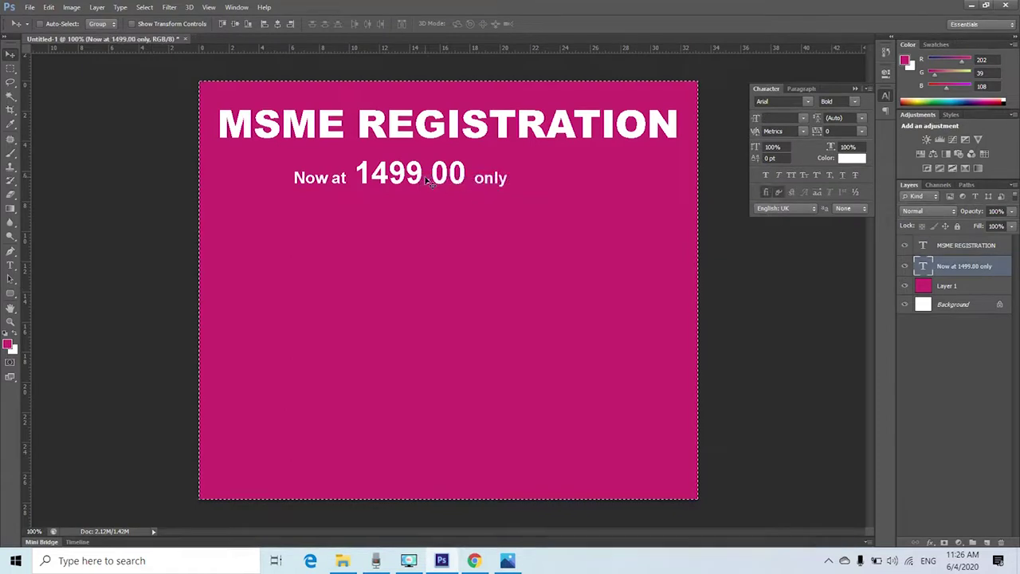
pyautogui.click(277, 24)
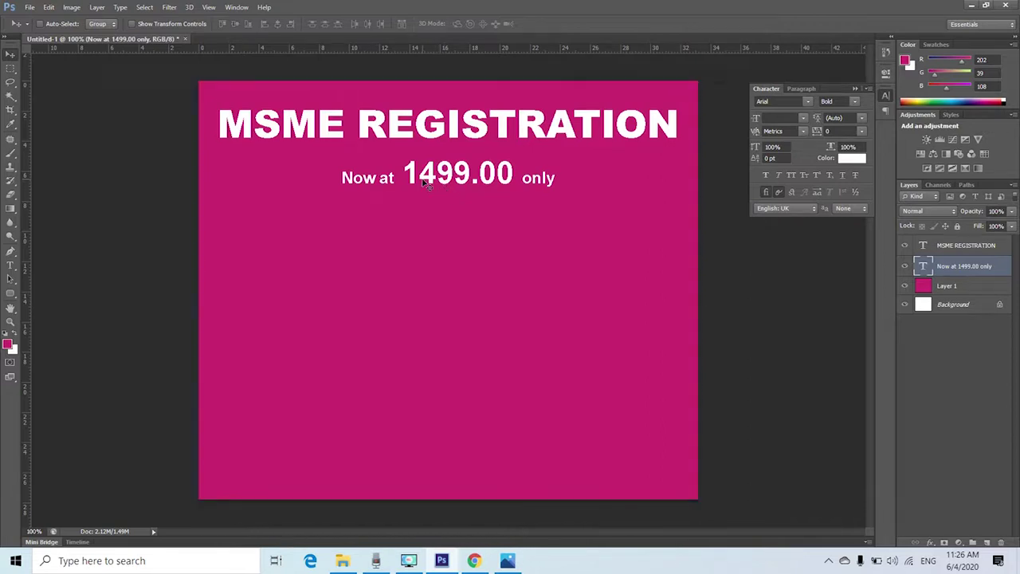
# - Switch to Chrome and search Google for "indian rupee"
pyautogui.click(474, 560)
pyautogui.moveTo(296, 104); pyautogui.dragTo(2, 100)
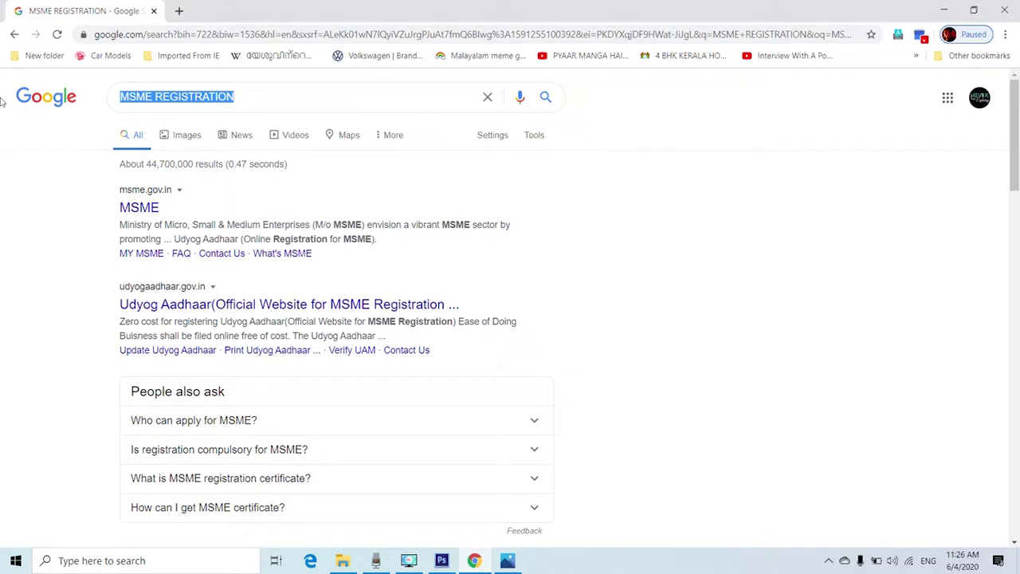
pyautogui.write('ind')
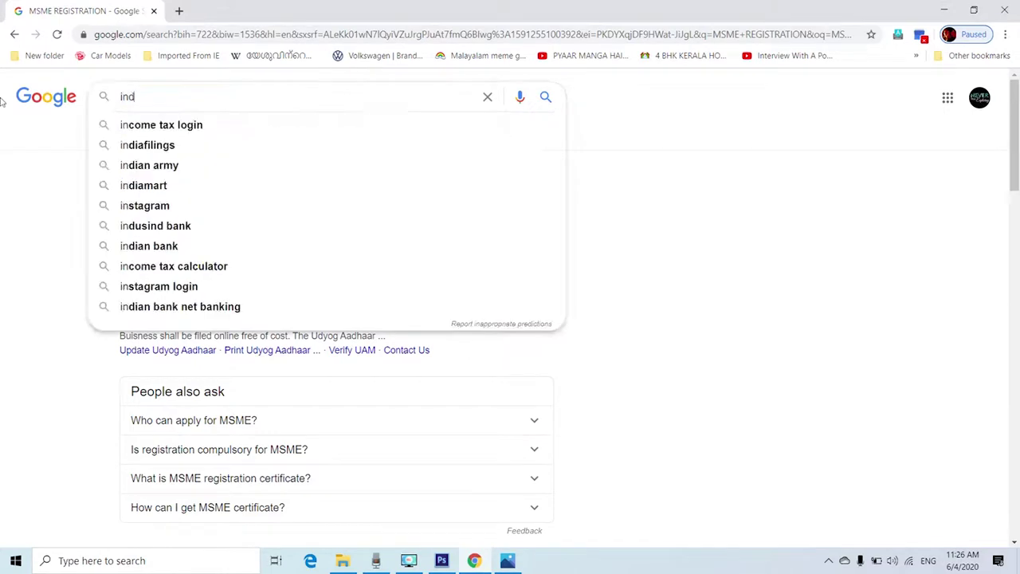
pyautogui.write('ian ru')
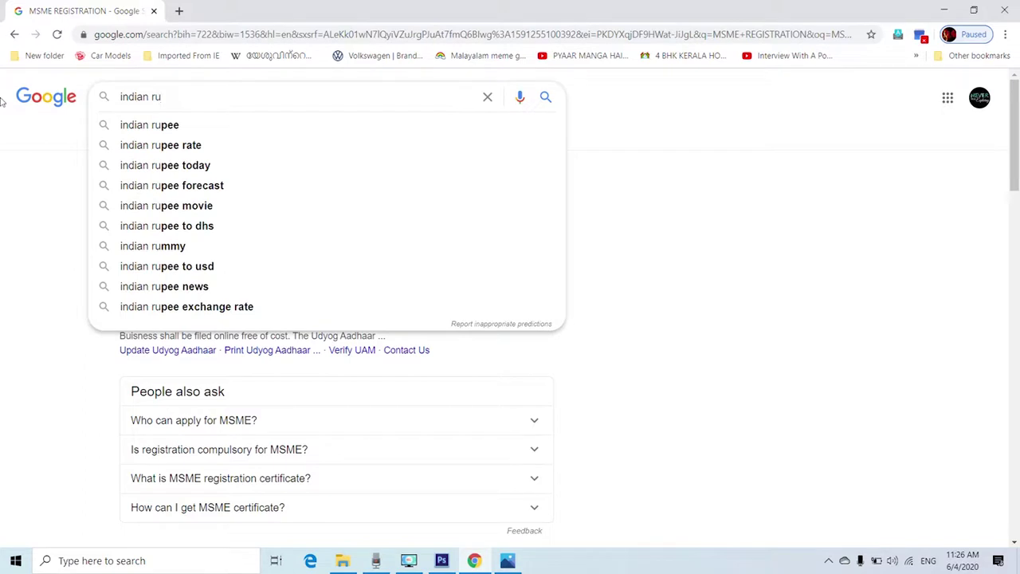
pyautogui.write('pee')
pyautogui.press('Return')
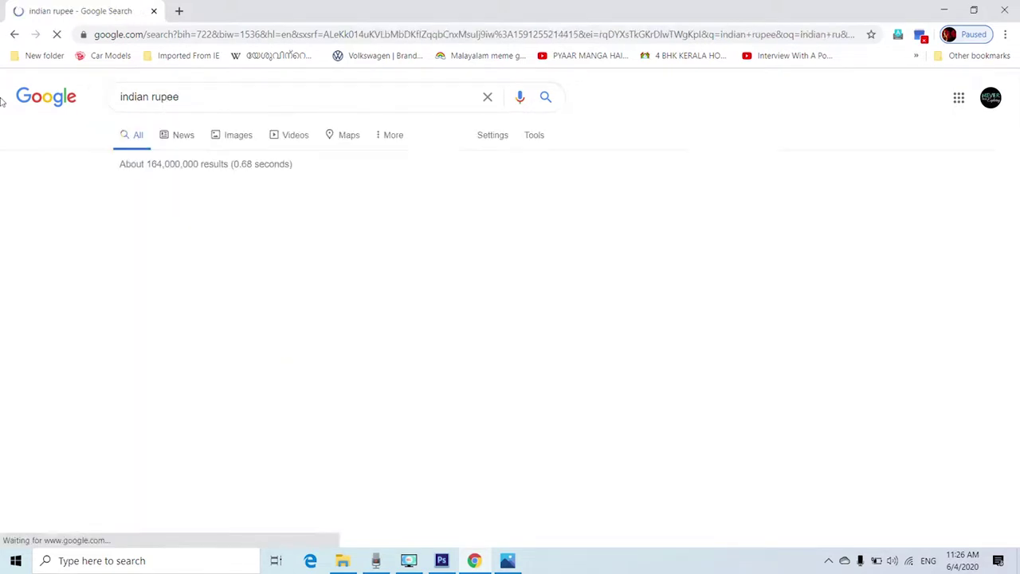
# - Refine the Google search to "indian rupee symbol" and look through the results
pyautogui.click(223, 97)
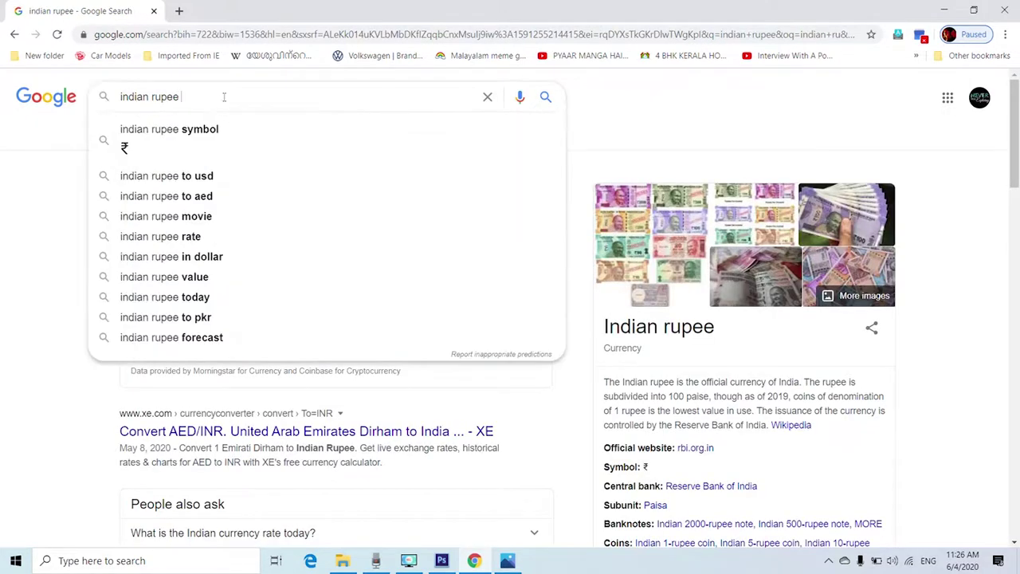
pyautogui.click(223, 129)
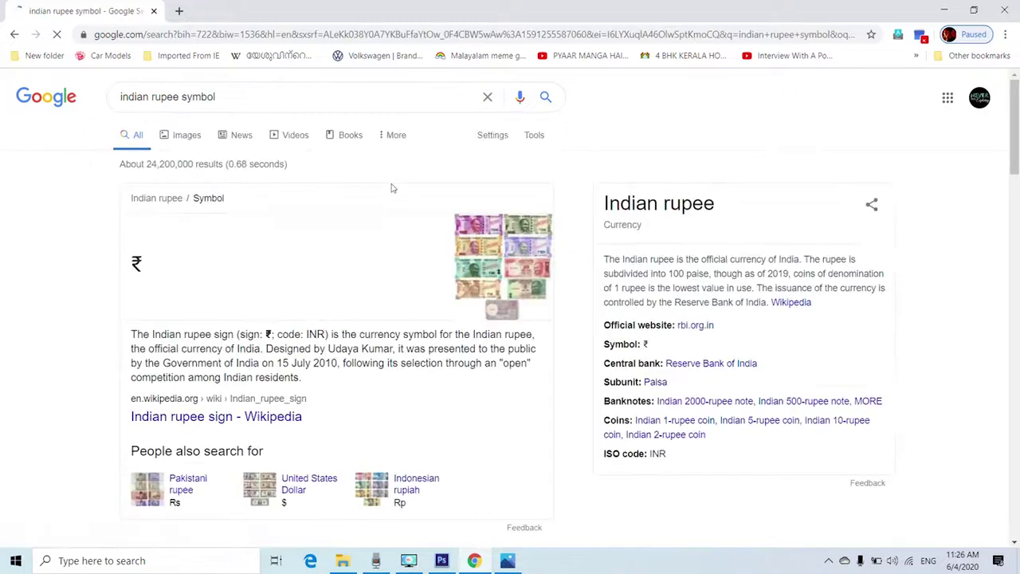
pyautogui.scroll(-5, 438, 213)
pyautogui.scroll(5, 467, 220)
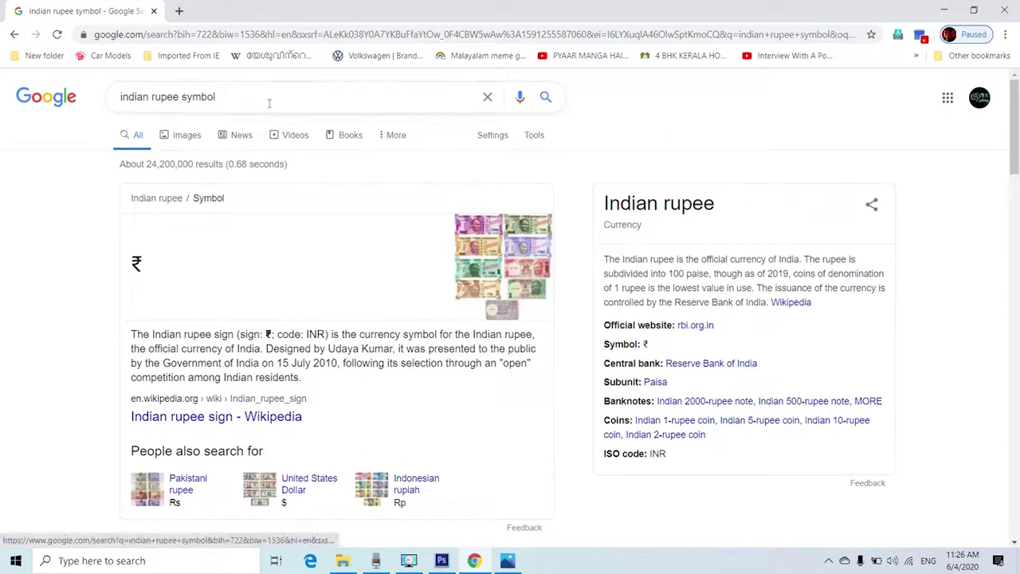
# - Refine the search to "indian rupee symbol png image" and preview the black rupee icon in the image results
pyautogui.click(269, 102)
pyautogui.write('png')
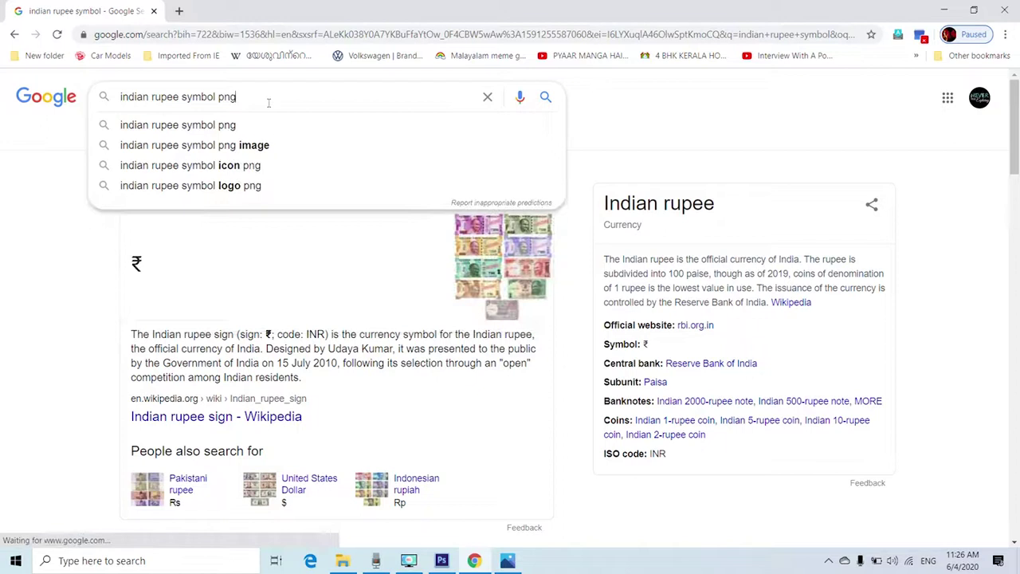
pyautogui.click(229, 144)
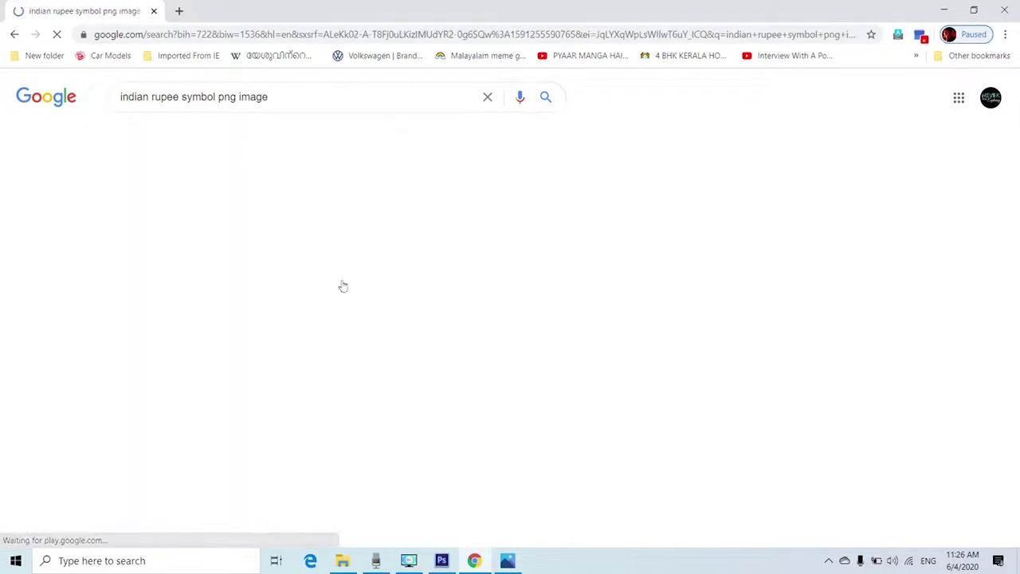
pyautogui.click(325, 305)
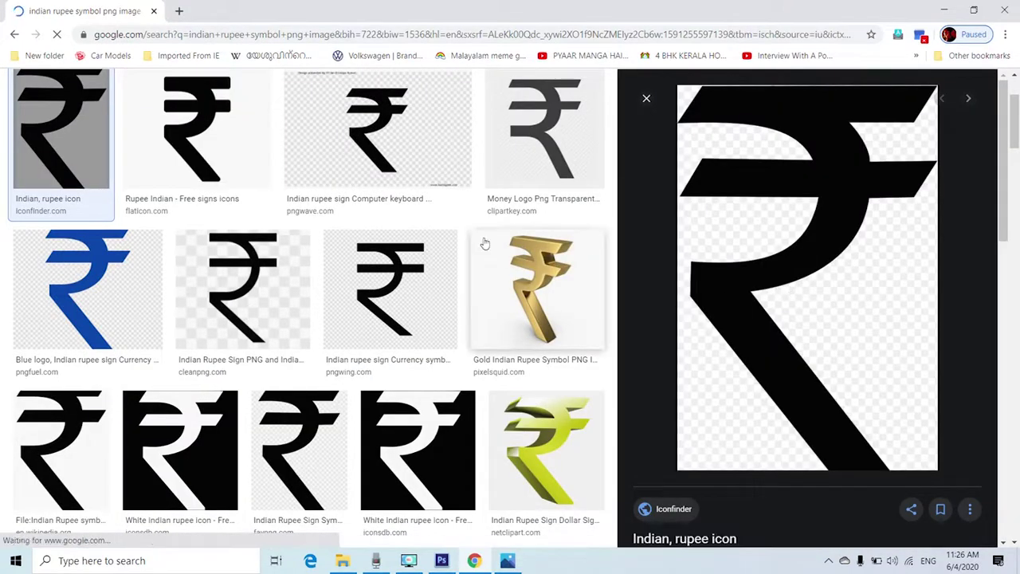
# - Switch back to Photoshop, choose the Custom Shape tool, enlarge its shape picker and load the All shape set
pyautogui.hotkey('alt', 'Tab')
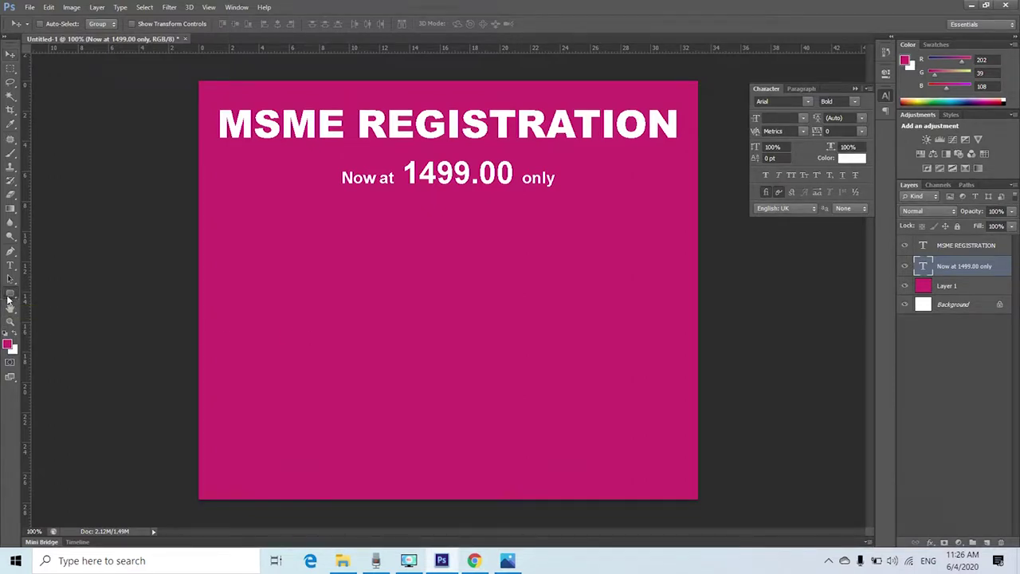
pyautogui.click(9, 297)
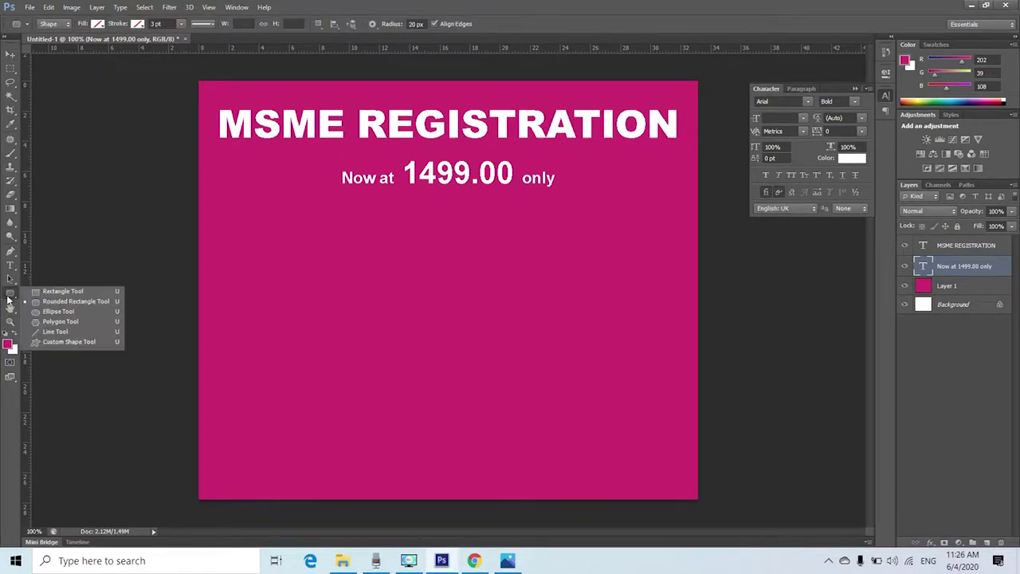
pyautogui.click(78, 342)
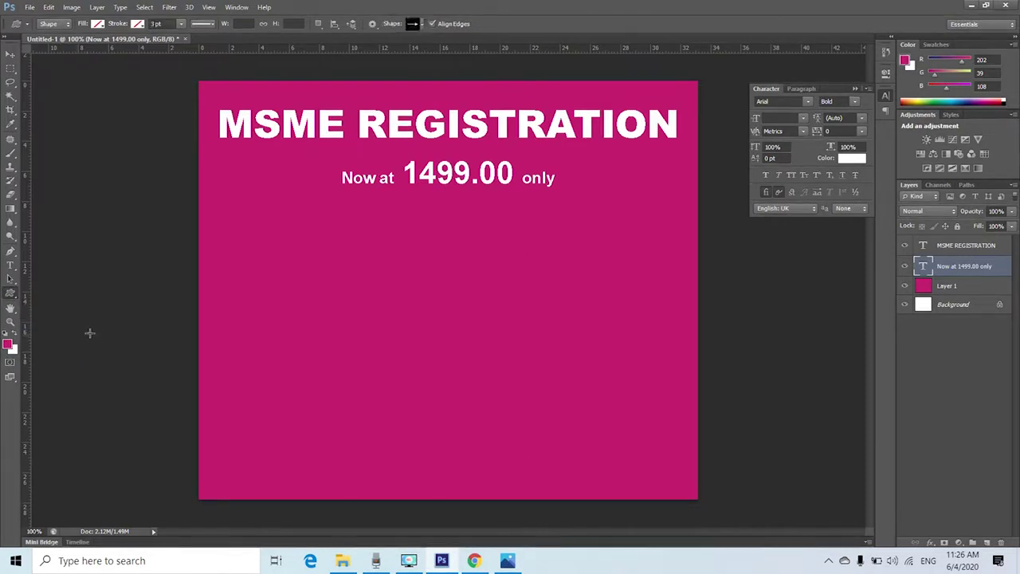
pyautogui.click(423, 25)
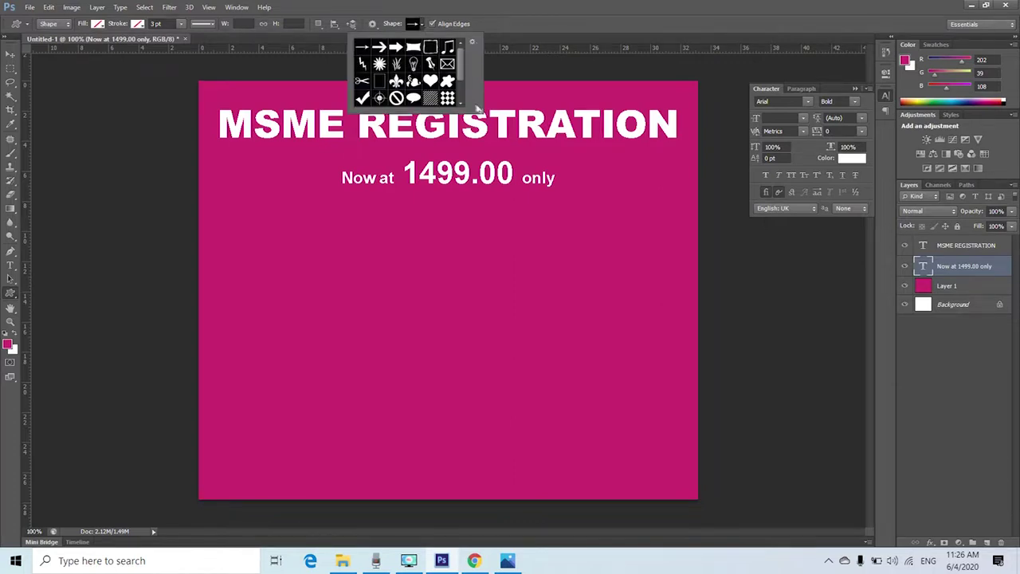
pyautogui.moveTo(480, 112); pyautogui.dragTo(523, 329)
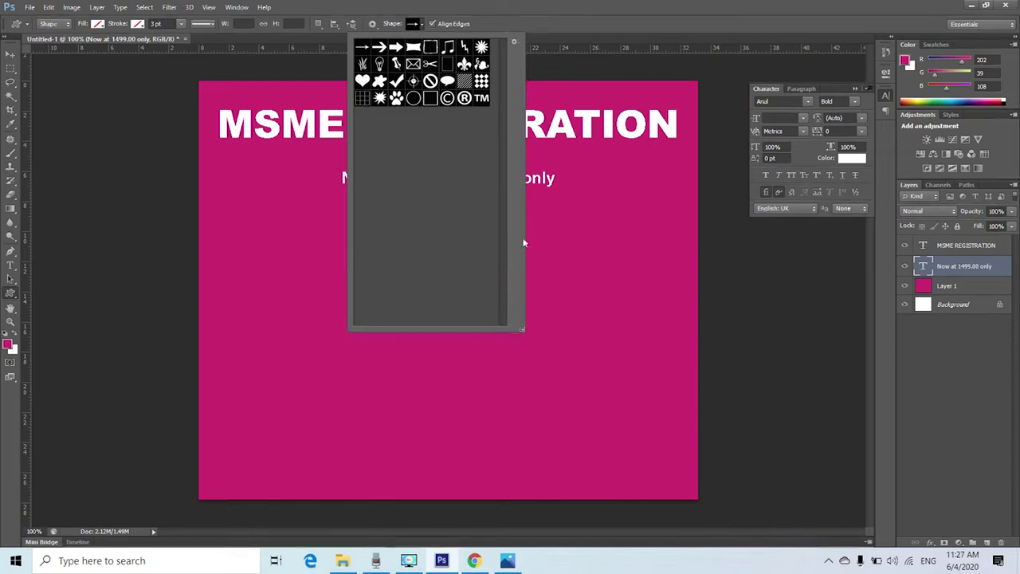
pyautogui.click(514, 45)
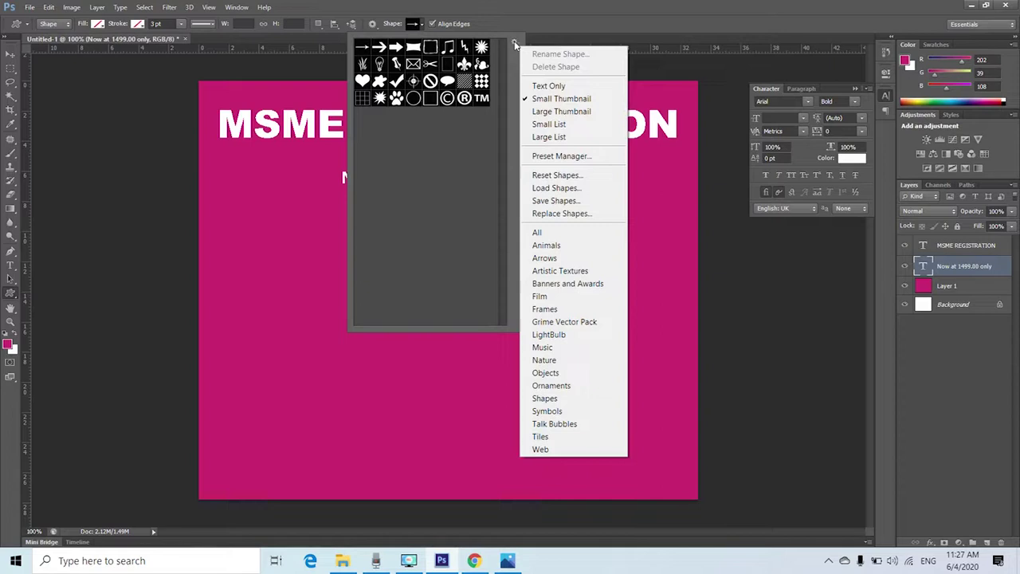
pyautogui.click(546, 233)
pyautogui.click(499, 208)
pyautogui.click(492, 208)
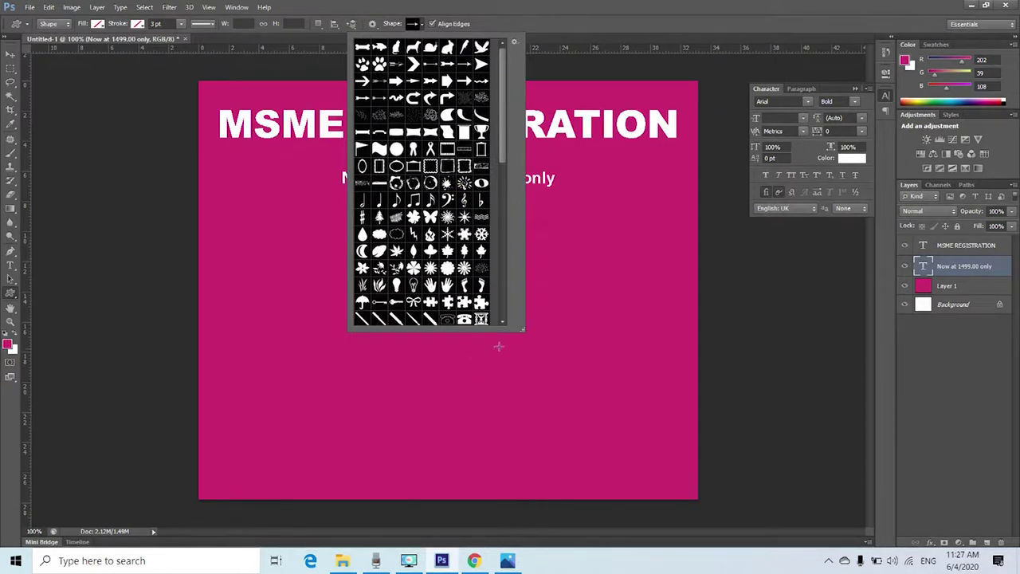
# - Look through the full custom shape library for a rupee symbol and close the shape picker
pyautogui.moveTo(522, 329); pyautogui.dragTo(515, 447)
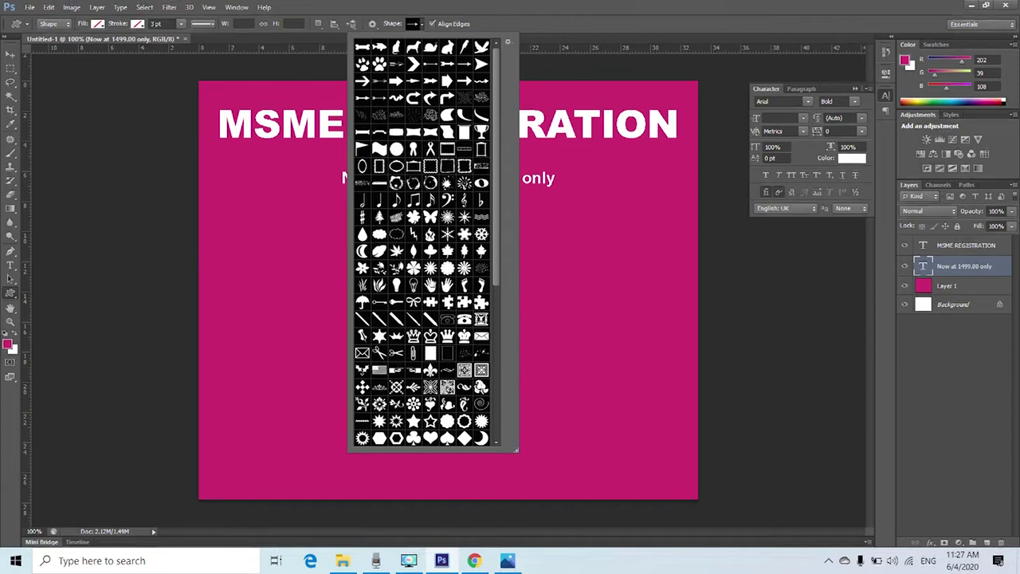
pyautogui.scroll(-6, 431, 279)
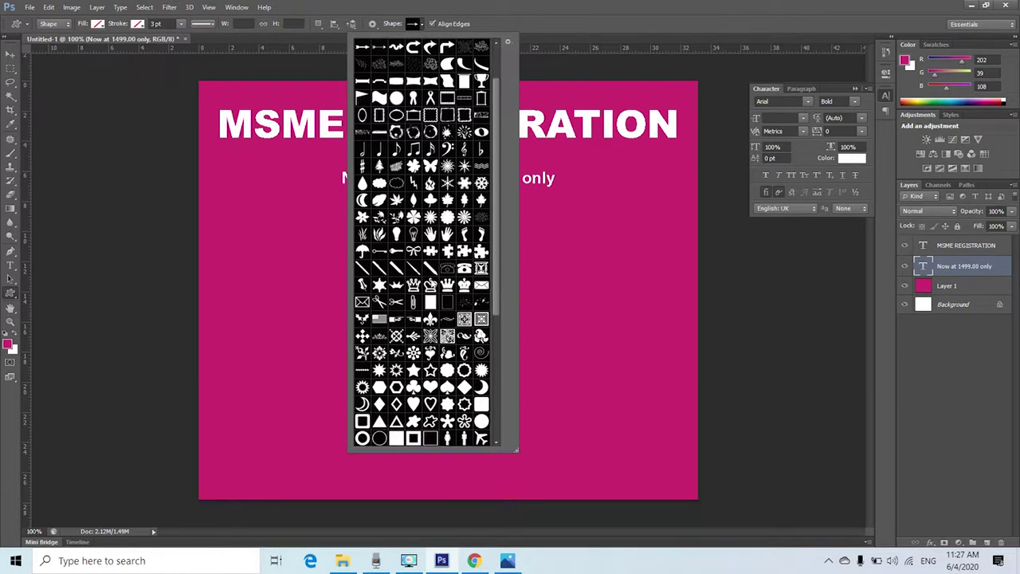
pyautogui.scroll(-4, 431, 281)
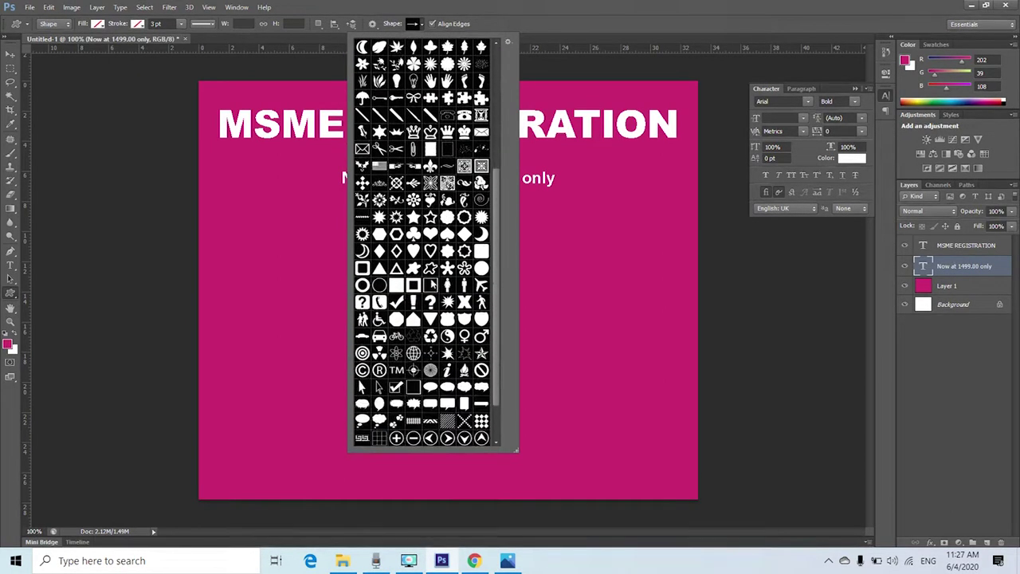
pyautogui.scroll(-1, 431, 281)
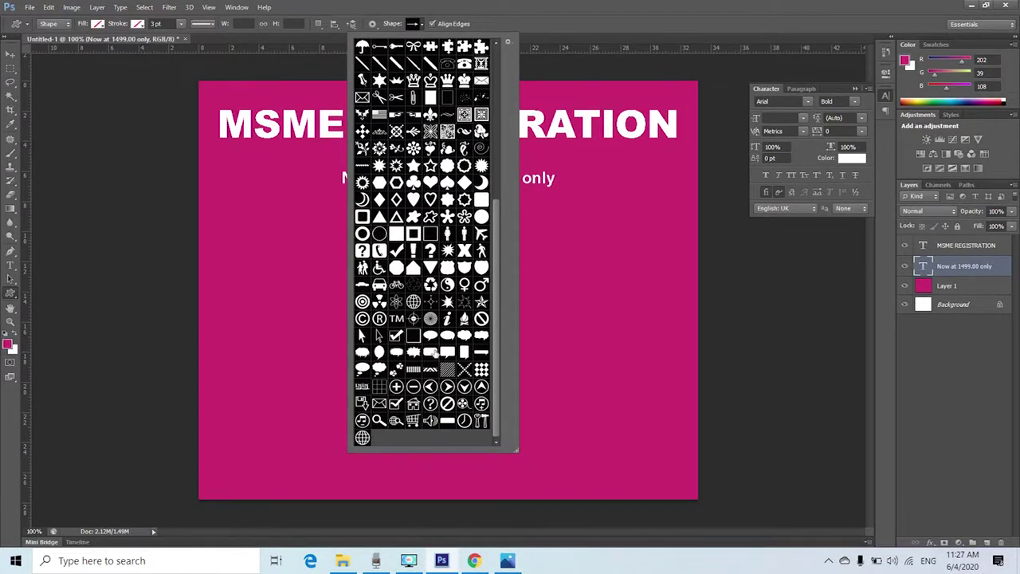
pyautogui.scroll(4, 431, 351)
pyautogui.scroll(8, 431, 351)
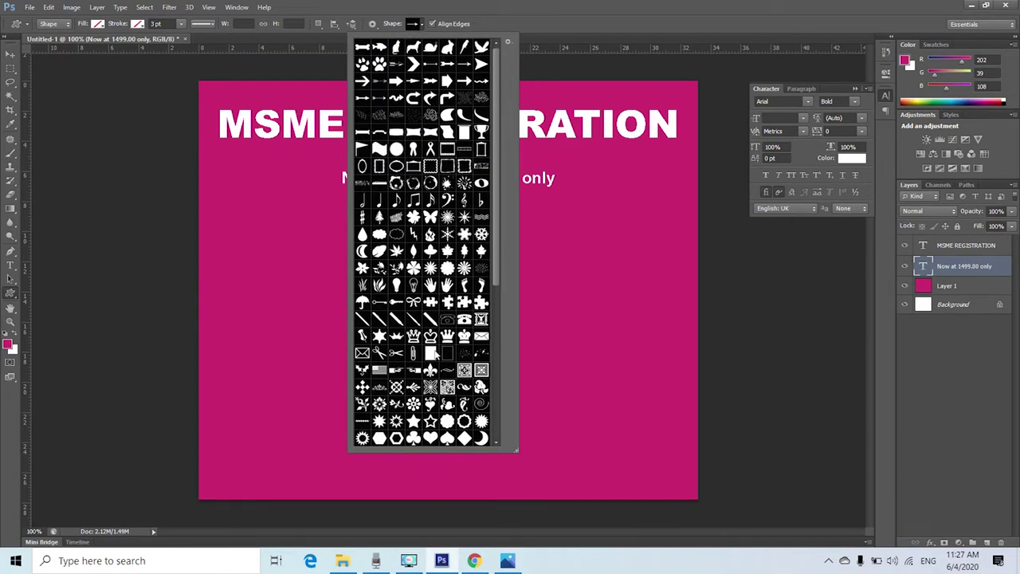
pyautogui.scroll(-3, 434, 356)
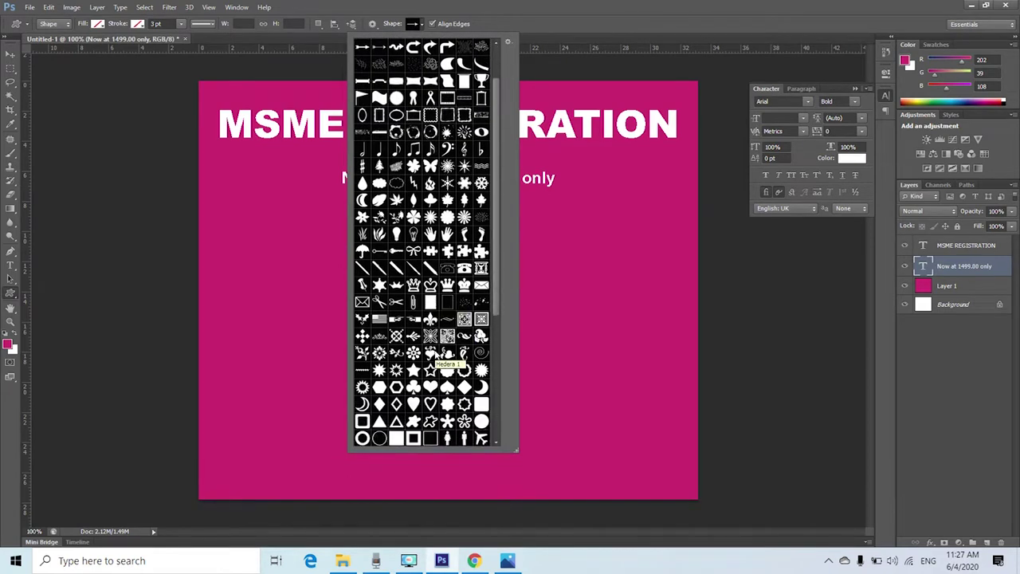
pyautogui.scroll(-4, 434, 356)
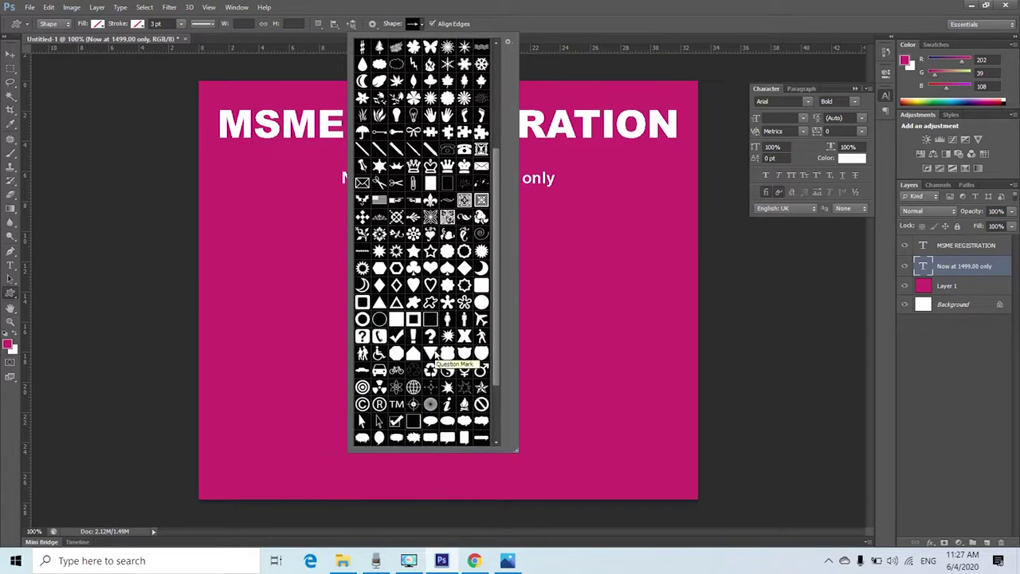
pyautogui.scroll(-3, 434, 356)
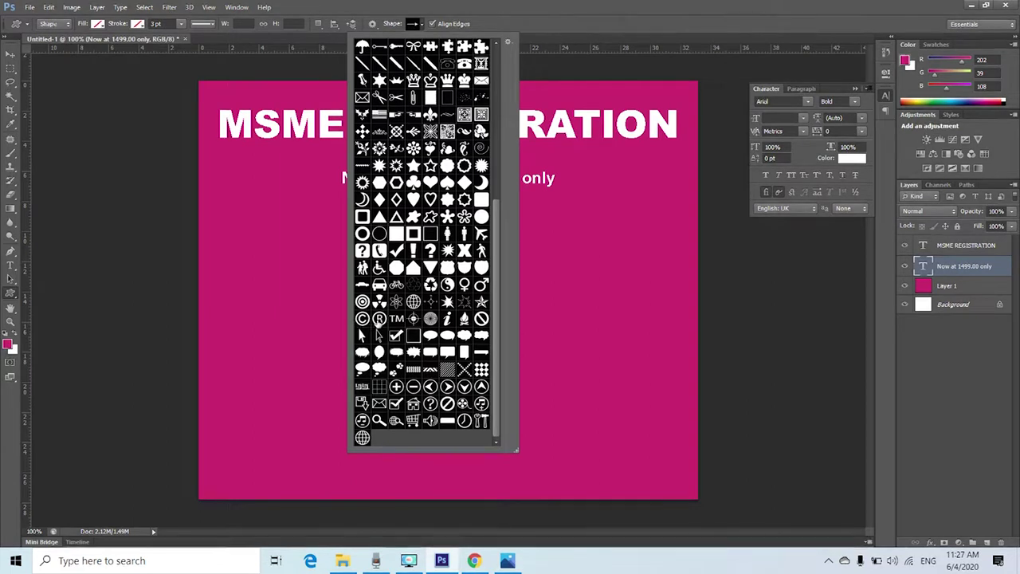
pyautogui.click(616, 367)
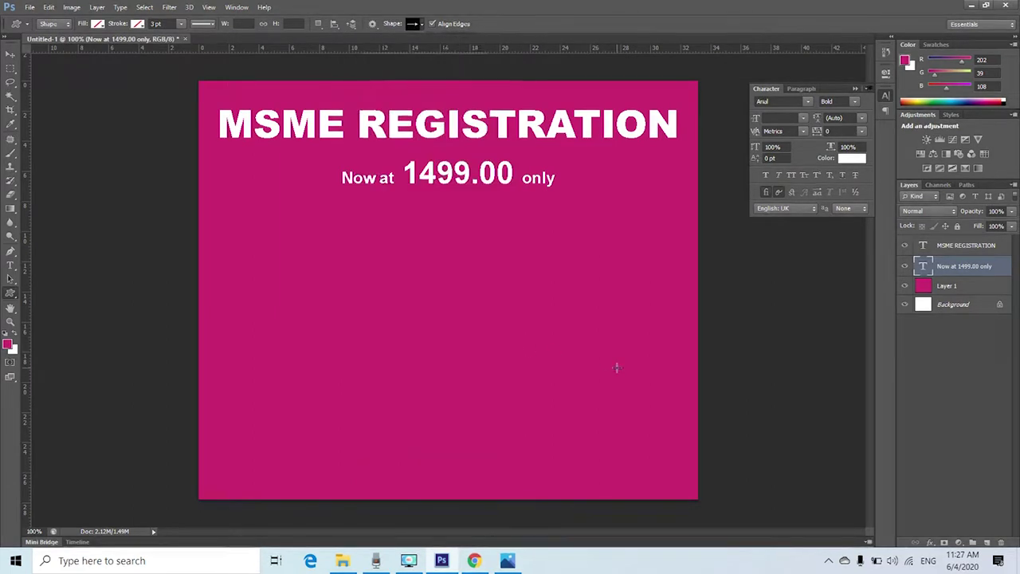
pyautogui.click(616, 367)
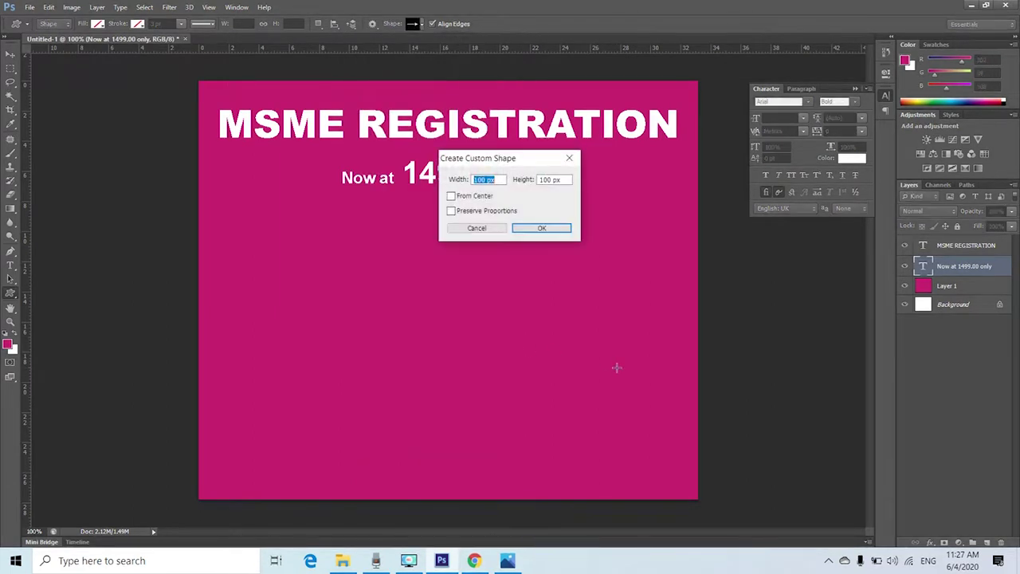
# - Switch to Chrome and save the previewed rupee icon as Indian_Rupee_symbol in the NUmmera Solution folder on the DATA (D:) drive
pyautogui.click(541, 228)
pyautogui.click(473, 557)
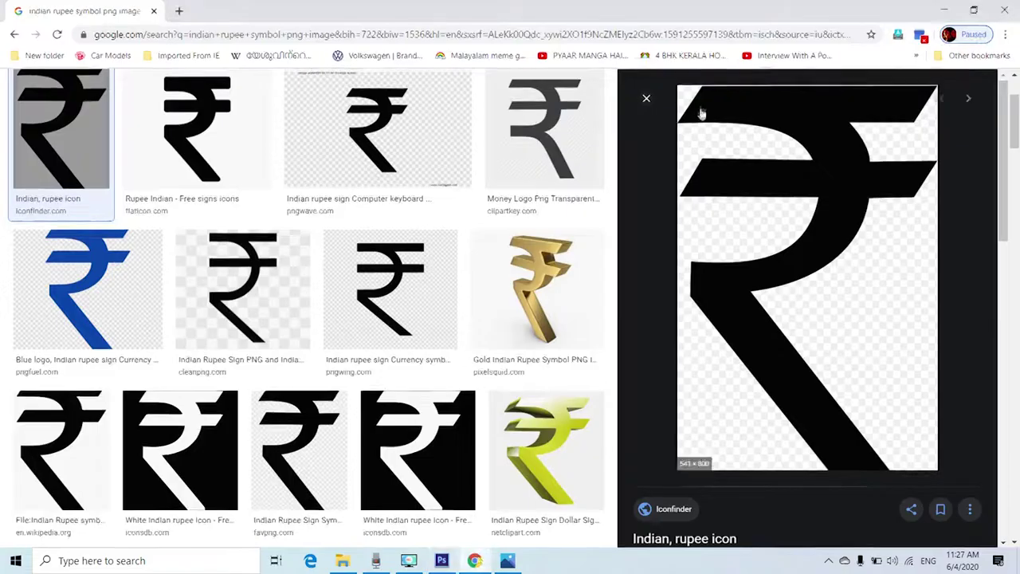
pyautogui.rightClick(772, 231)
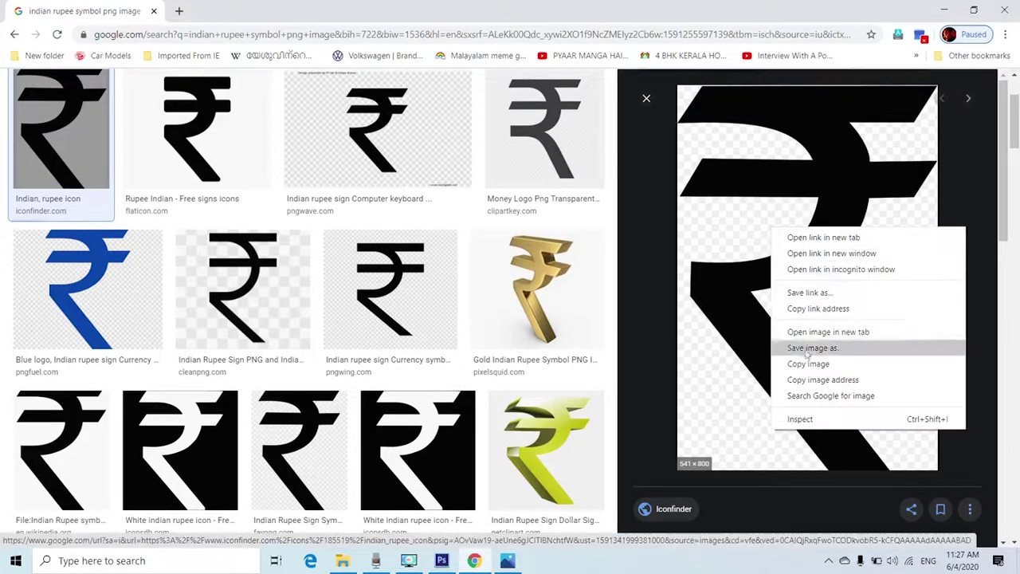
pyautogui.click(815, 348)
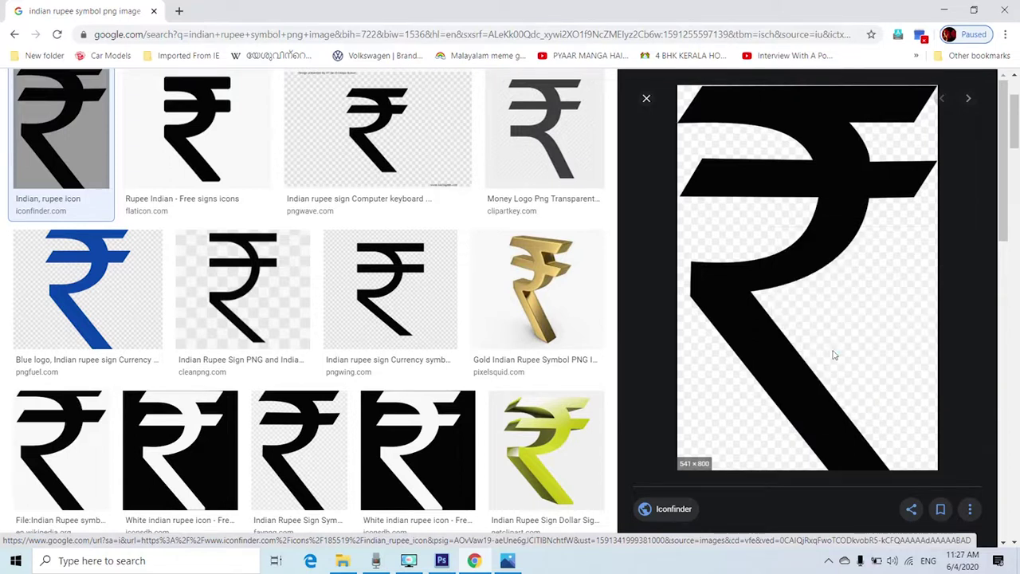
pyautogui.click(205, 33)
pyautogui.click(157, 33)
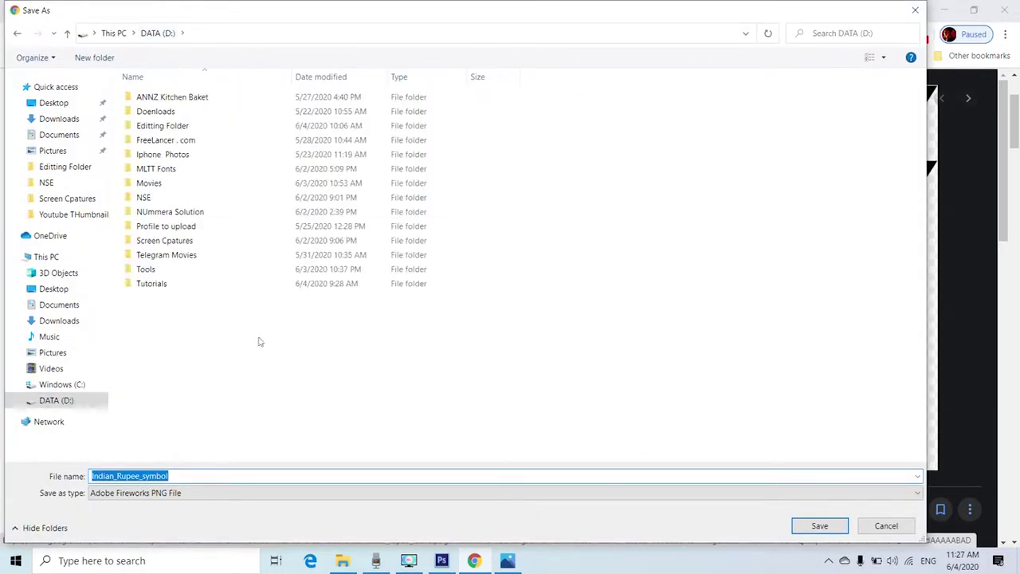
pyautogui.doubleClick(176, 211)
pyautogui.click(808, 528)
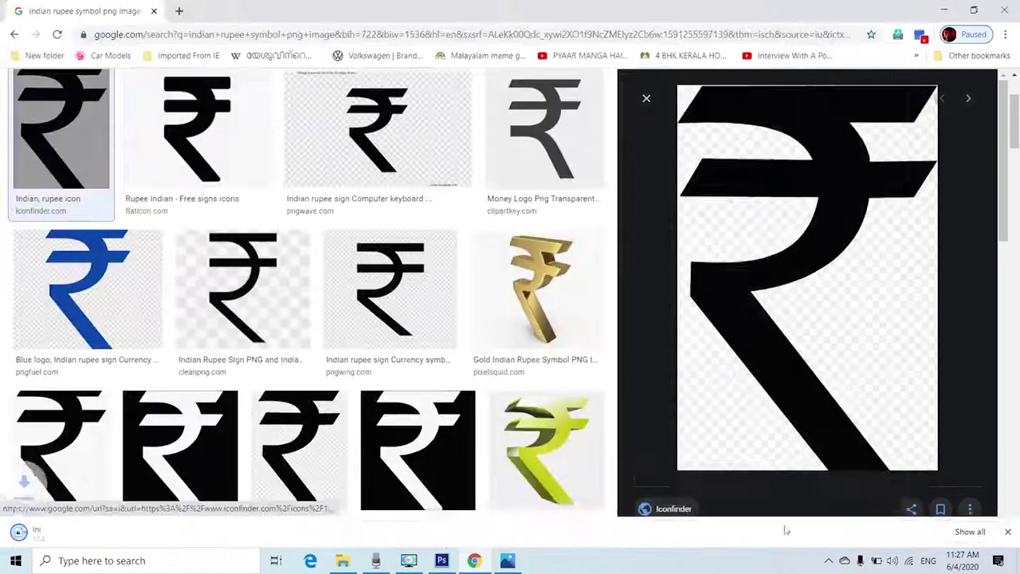
# - Show the downloaded Indian_Rupee_symbol file in its folder, place it on the Photoshop poster and scale it down to a small central icon
pyautogui.click(137, 531)
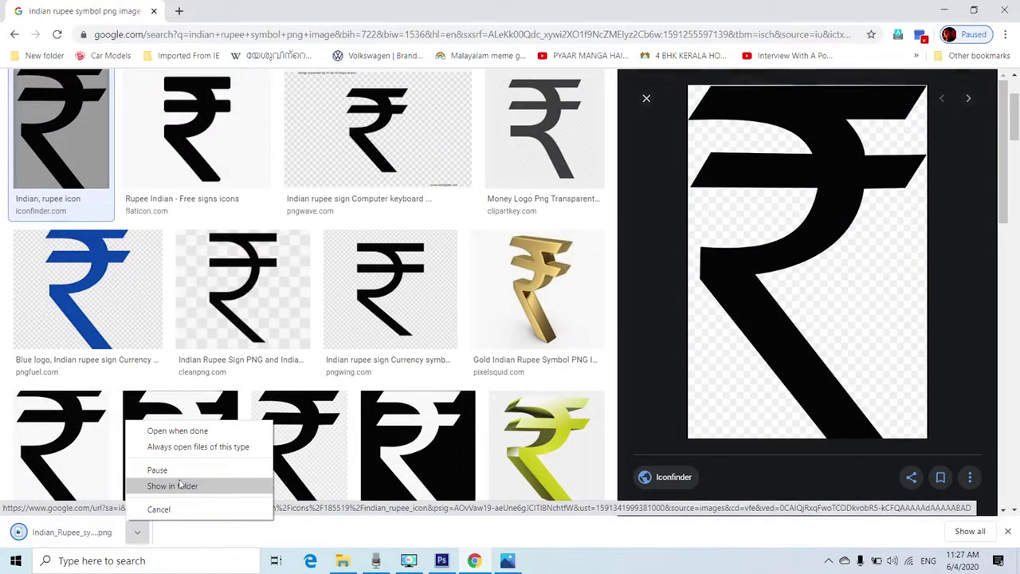
pyautogui.click(183, 487)
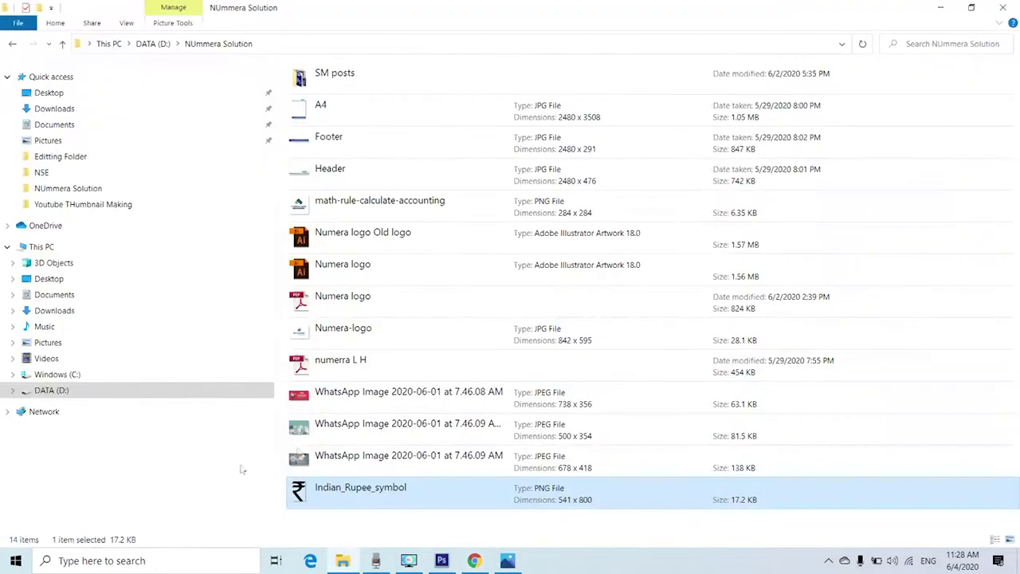
pyautogui.moveTo(326, 500); pyautogui.dragTo(412, 343)
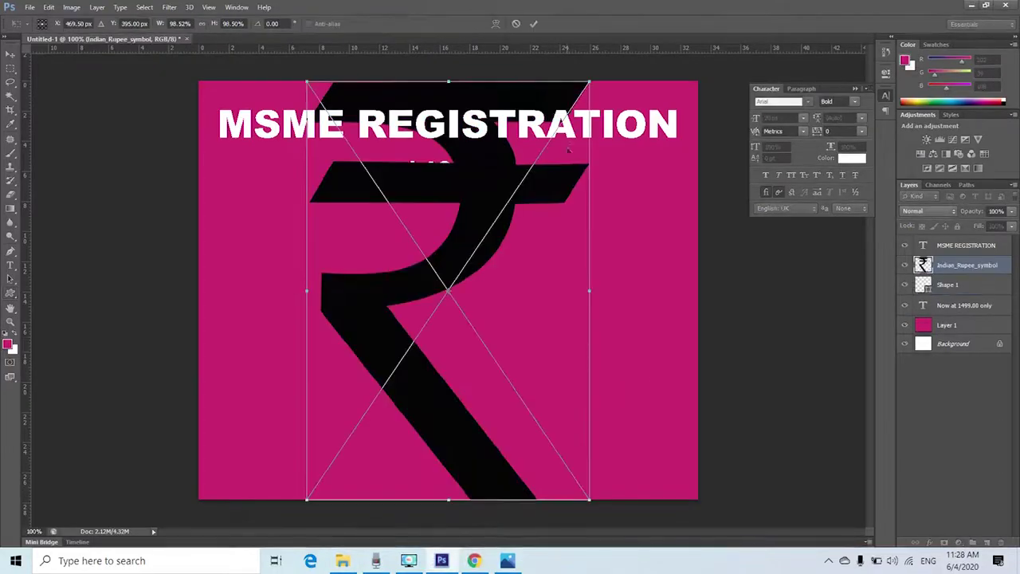
pyautogui.moveTo(589, 82); pyautogui.dragTo(472, 256)
pyautogui.press('Return')
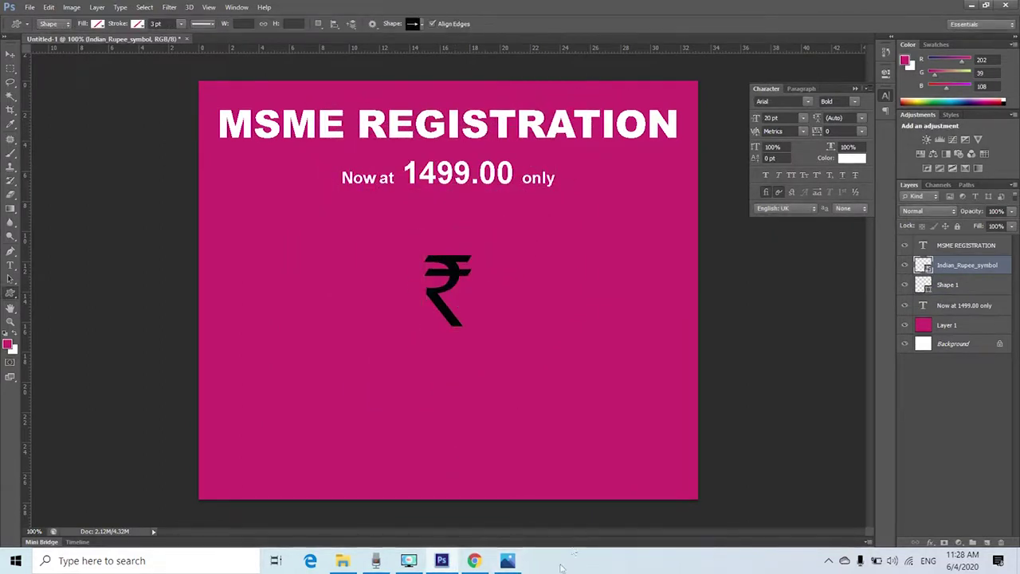
# - Select the placed rupee symbol layer and move it onto the price line between "Now at" and "1499.00"
pyautogui.press('v')
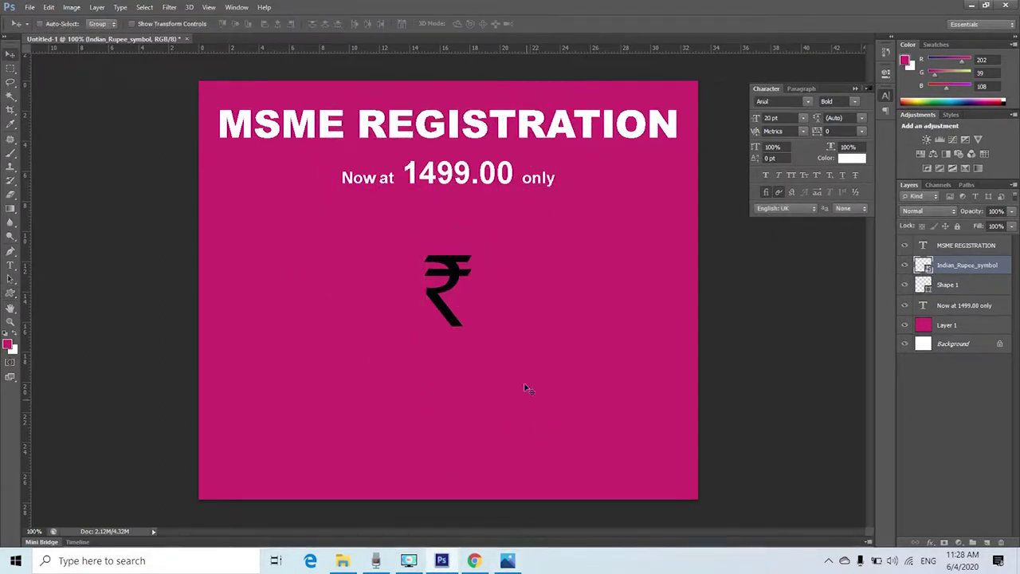
pyautogui.rightClick(461, 281)
pyautogui.click(498, 287)
pyautogui.moveTo(445, 291); pyautogui.dragTo(392, 183)
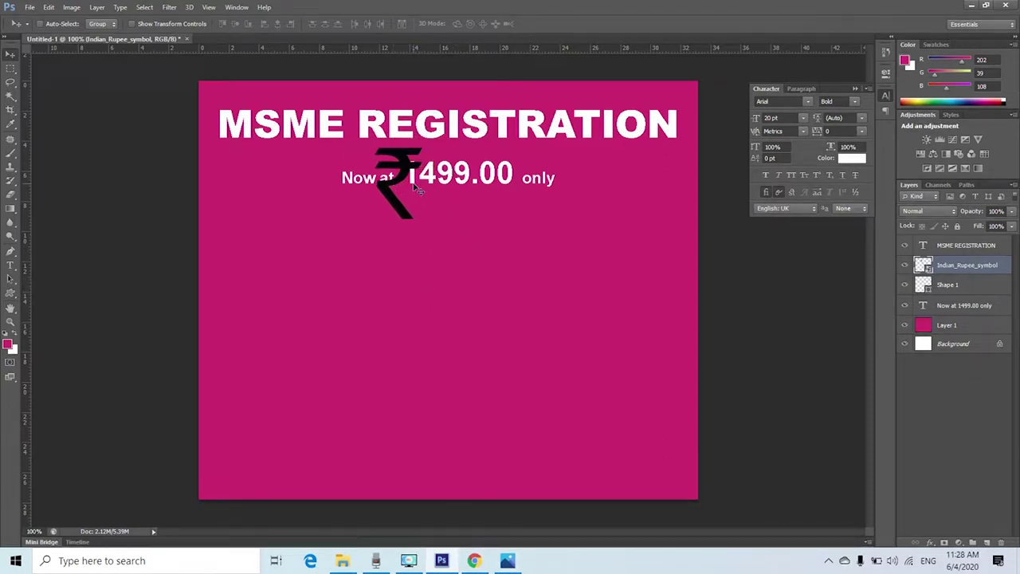
# - Add extra spaces before "1499.00" in the price line to make room for the rupee symbol
pyautogui.press('t')
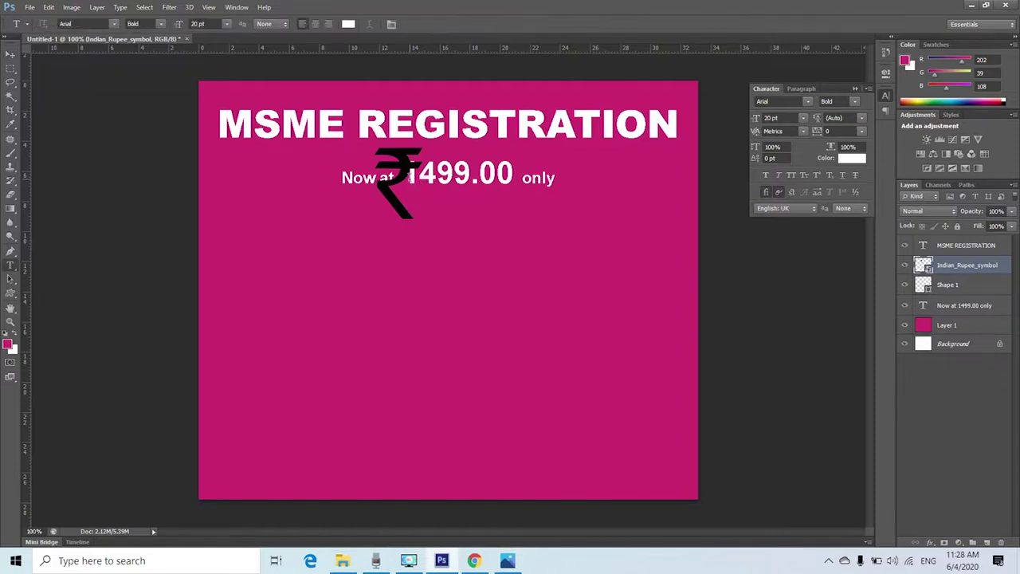
pyautogui.click(408, 176)
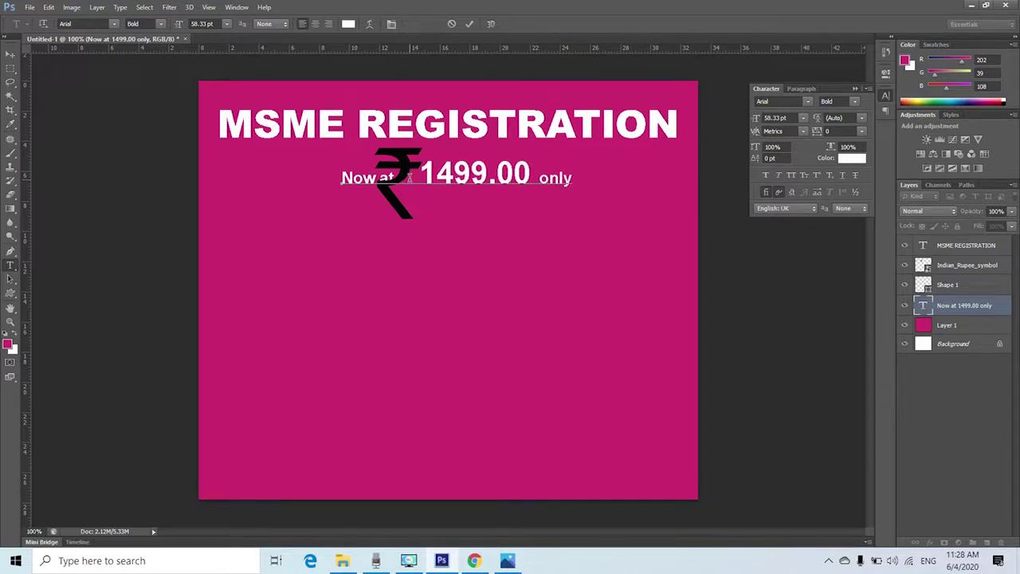
pyautogui.hotkey('ctrl', 'Return')
# - Scale the rupee symbol to the height of the price digits and position it directly in front of "1499.00"
pyautogui.press('v')
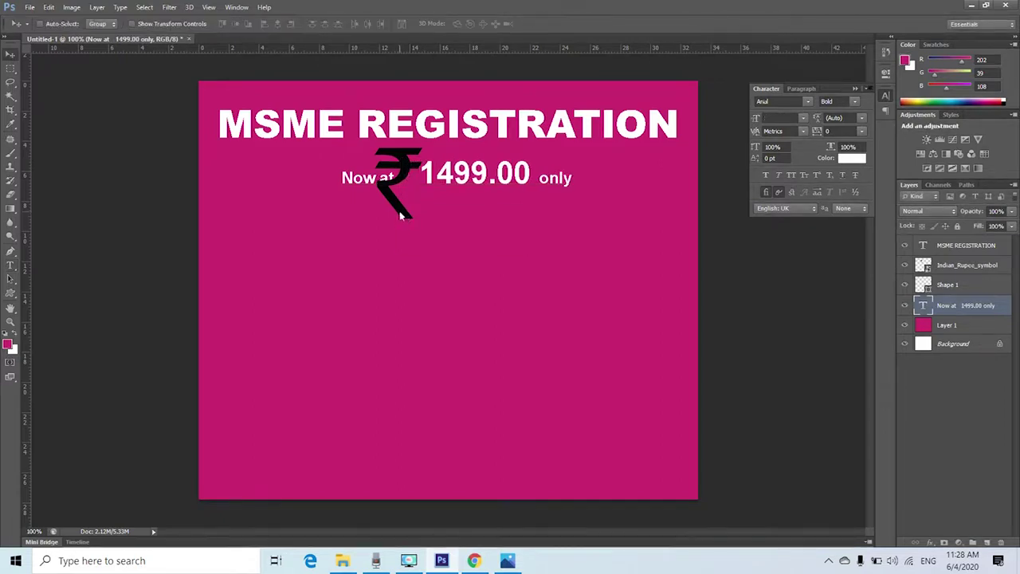
pyautogui.rightClick(400, 215)
pyautogui.click(430, 220)
pyautogui.moveTo(403, 216); pyautogui.dragTo(406, 181)
pyautogui.hotkey('ctrl', 't')
pyautogui.scroll(10, 402, 188)
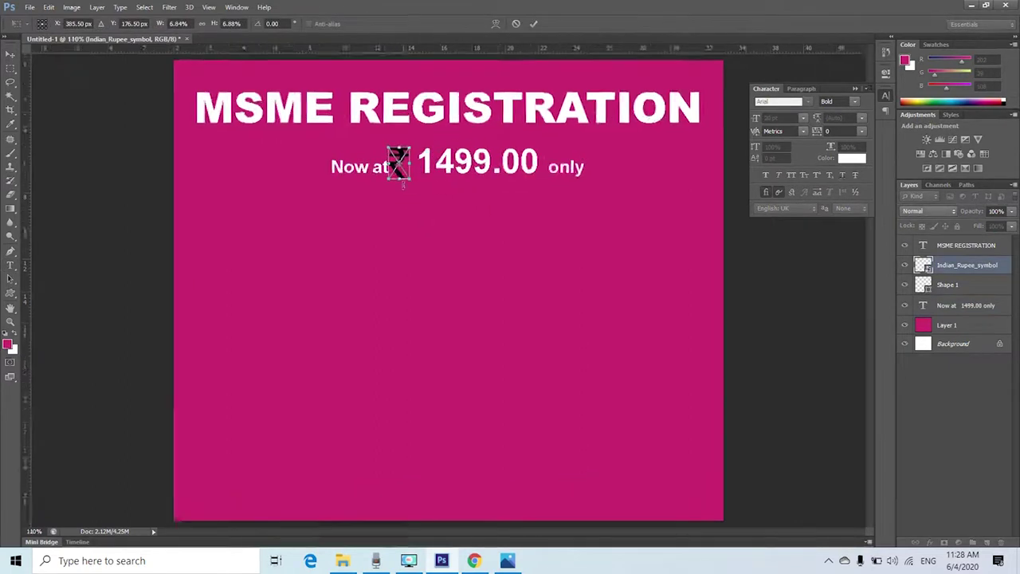
pyautogui.moveTo(402, 138); pyautogui.dragTo(461, 139)
pyautogui.scroll(4, 472, 57)
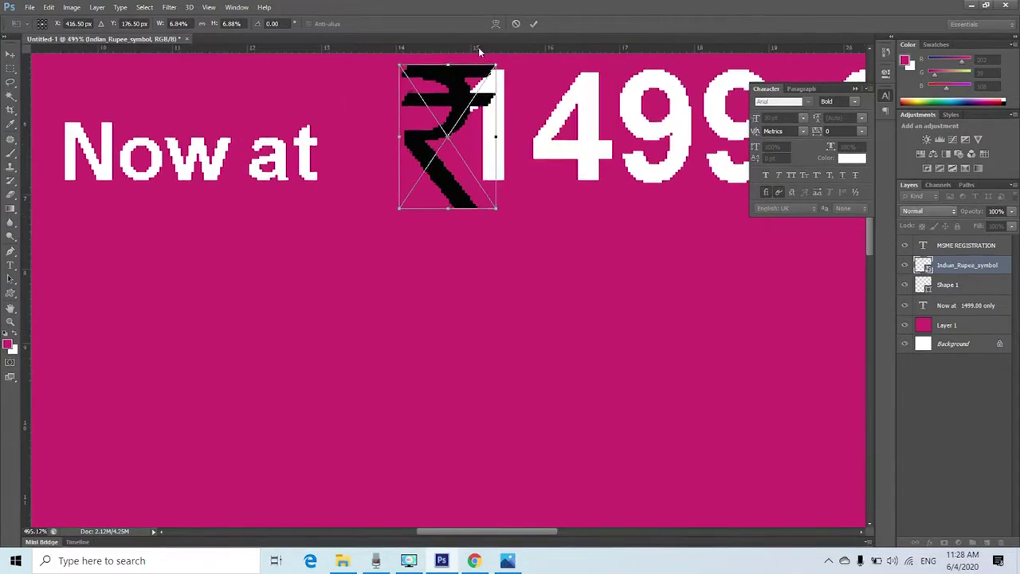
pyautogui.moveTo(480, 74); pyautogui.dragTo(482, 81)
pyautogui.moveTo(505, 263); pyautogui.dragTo(400, 223)
pyautogui.press('Return')
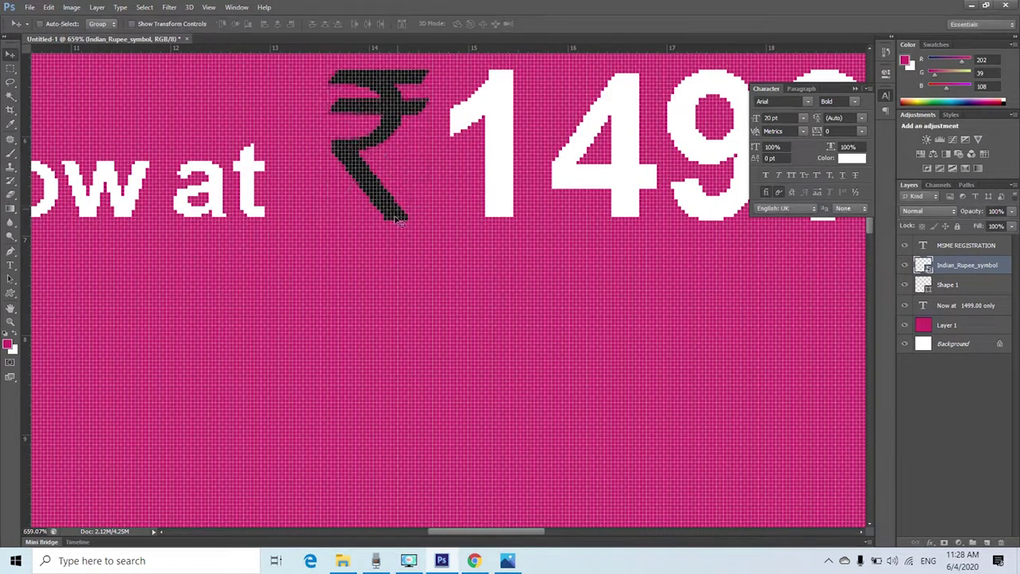
# - Apply a white (ffffff) Color Overlay at 100% opacity to the Indian_Rupee_symbol layer
pyautogui.hotkey('ctrl', '0')
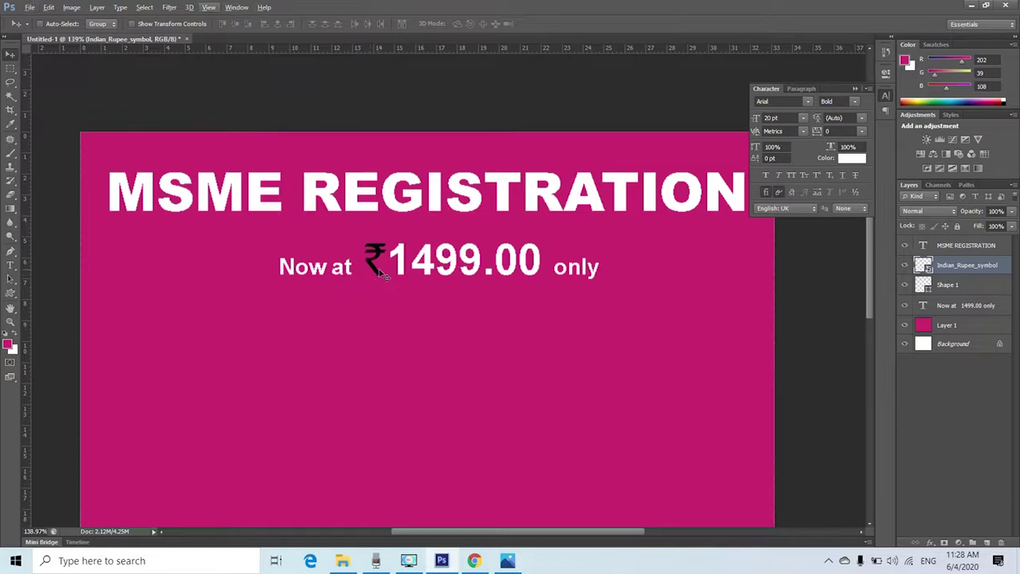
pyautogui.rightClick(370, 267)
pyautogui.click(381, 271)
pyautogui.click(930, 542)
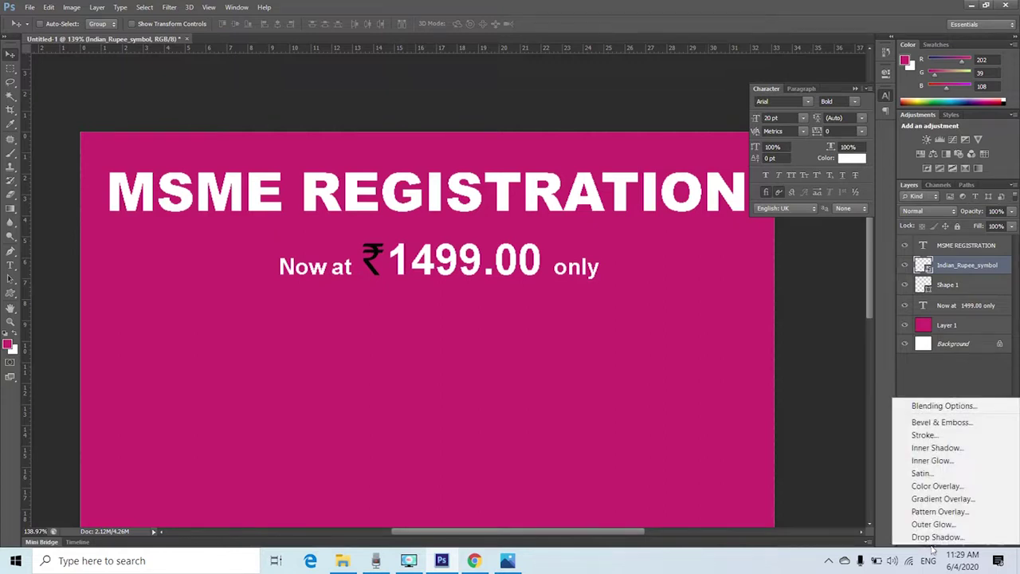
pyautogui.click(938, 496)
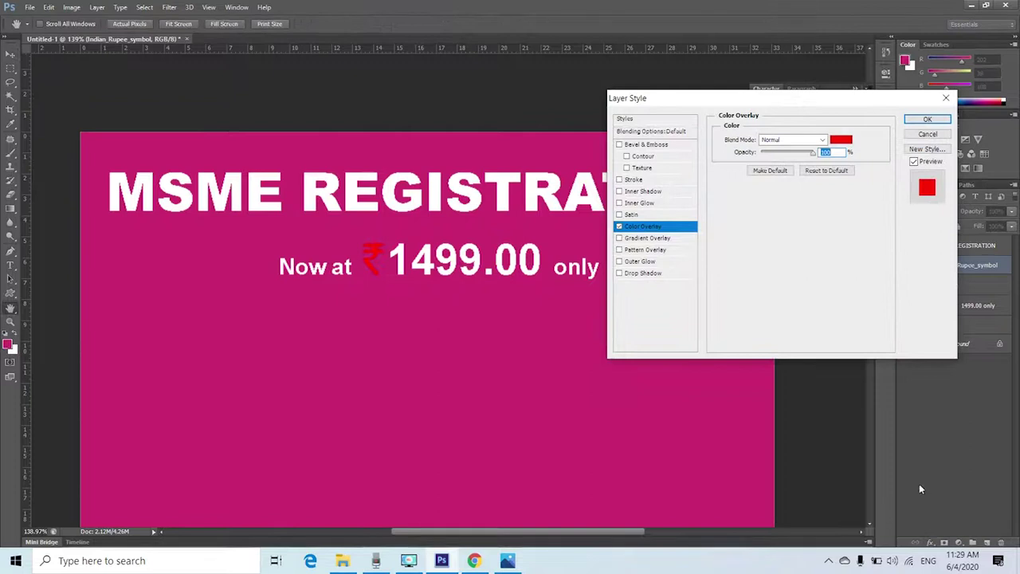
pyautogui.click(841, 141)
pyautogui.moveTo(566, 177); pyautogui.dragTo(510, 122)
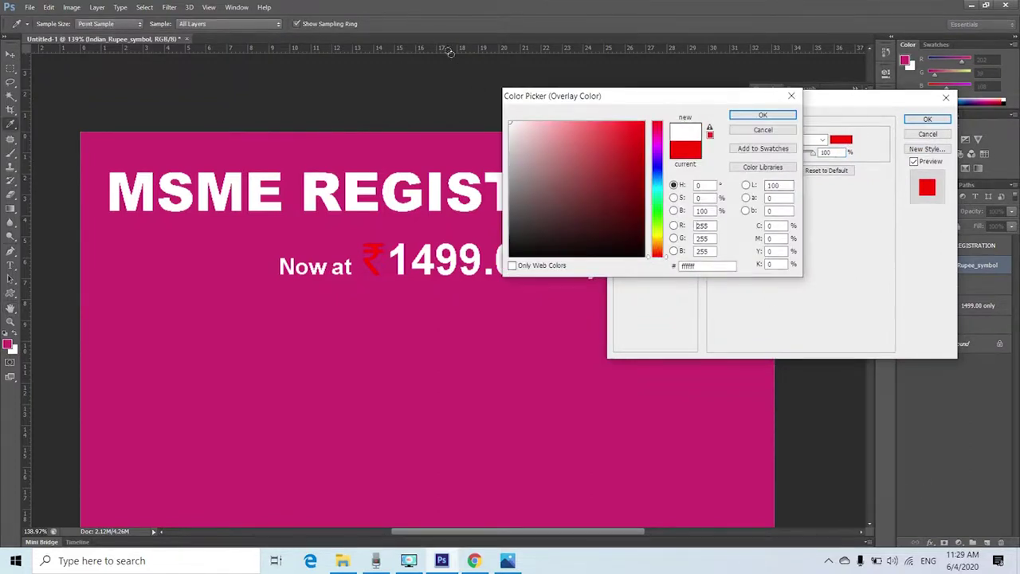
pyautogui.click(762, 114)
pyautogui.click(924, 120)
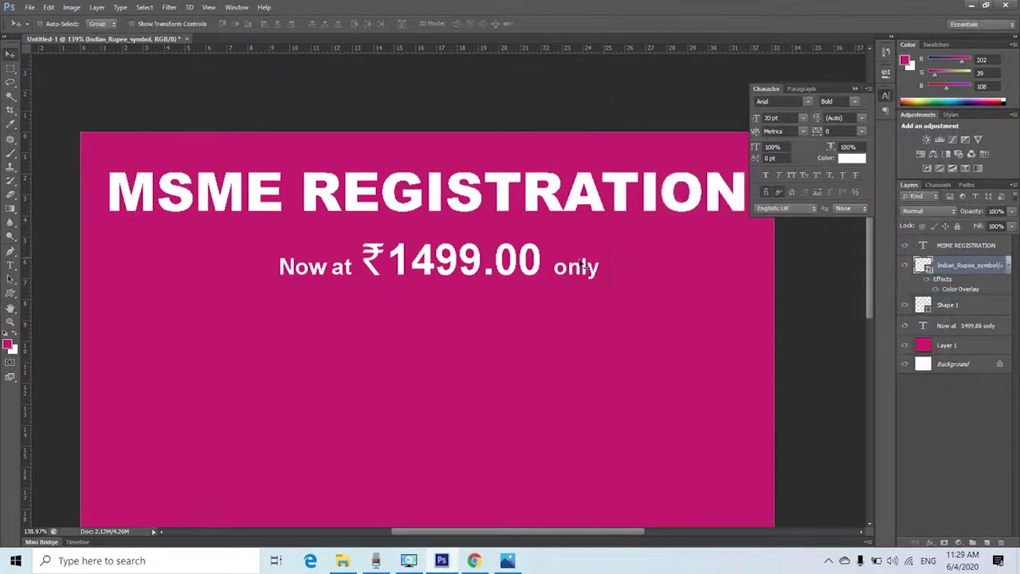
# - Try to select the rupee symbol and price text together on the canvas and move them as one
pyautogui.rightClick(366, 263)
pyautogui.click(365, 267)
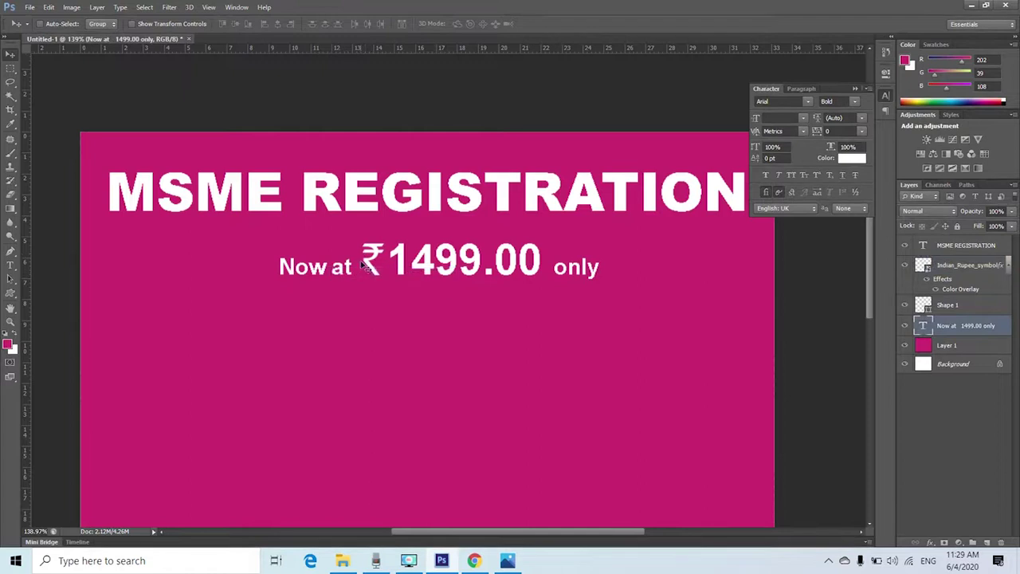
pyautogui.rightClick(366, 267)
pyautogui.click(398, 270)
pyautogui.rightClick(424, 264)
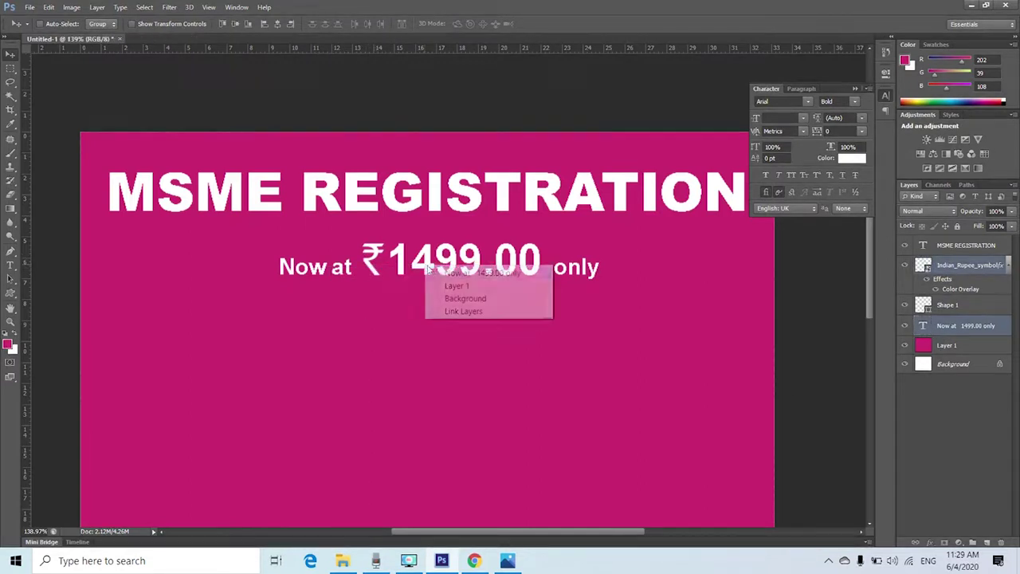
pyautogui.click(430, 271)
pyautogui.moveTo(431, 271); pyautogui.dragTo(418, 269)
pyautogui.hotkey('shift', 'Right')
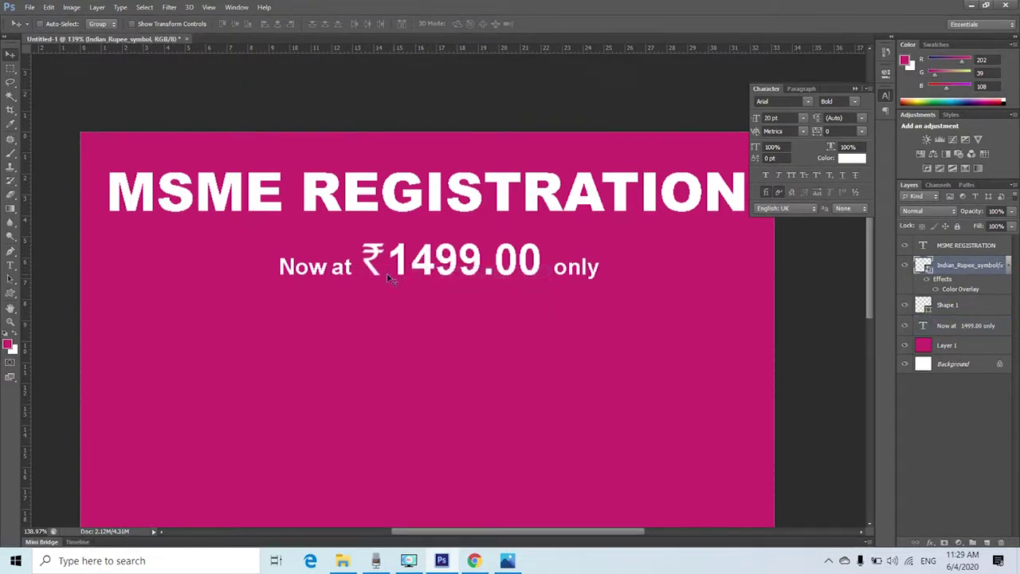
# - Select the Indian_Rupee_symbol layer together with the price text layer and link the two layers
pyautogui.rightClick(370, 267)
pyautogui.click(384, 268)
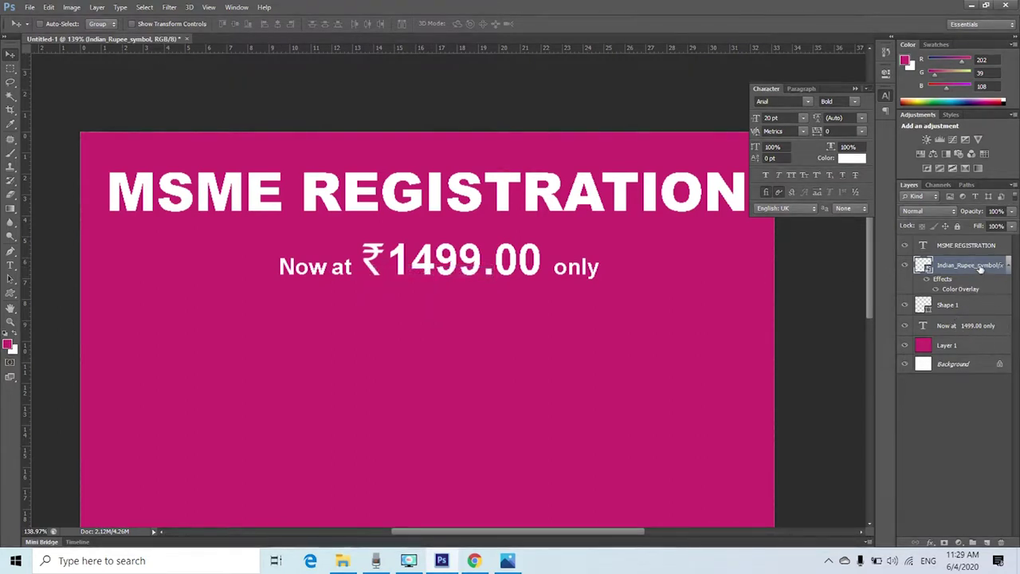
pyautogui.rightClick(380, 254)
pyautogui.click(384, 259)
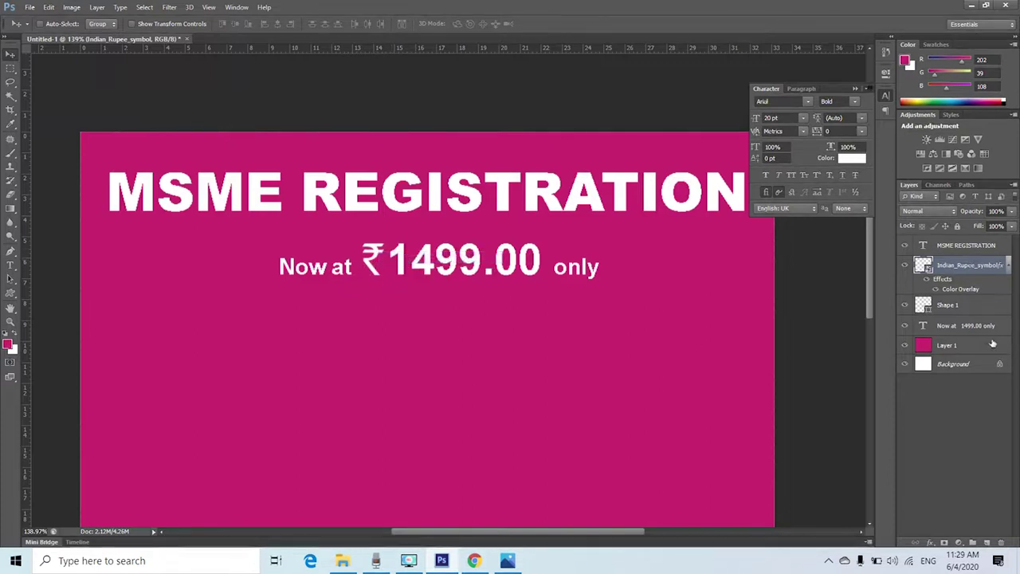
pyautogui.keyDown('ctrl'); pyautogui.click(956, 326); pyautogui.keyUp('ctrl')
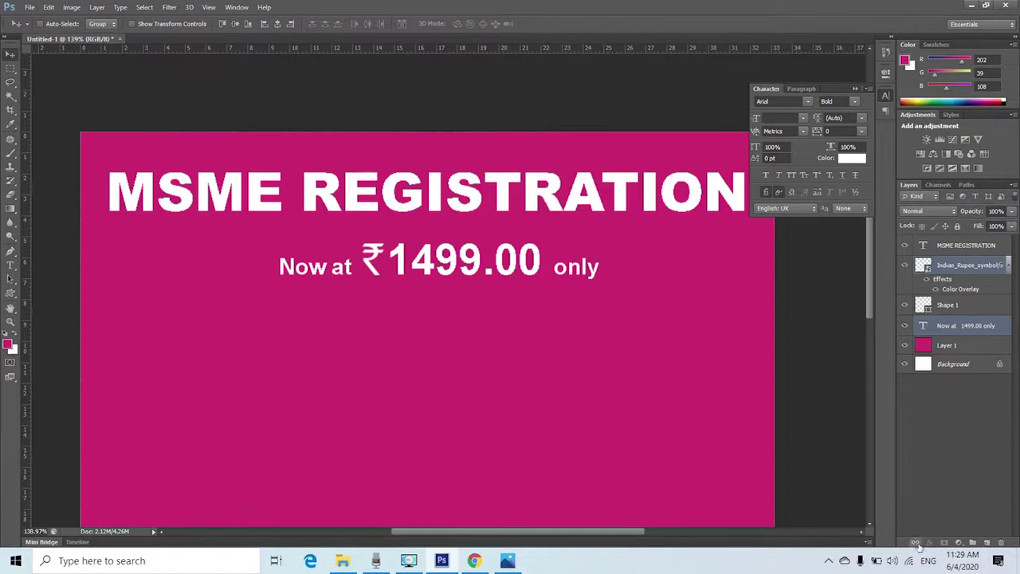
# - Move the linked rupee symbol and price text slightly down and left, and try aligning their horizontal centres
pyautogui.rightClick(456, 257)
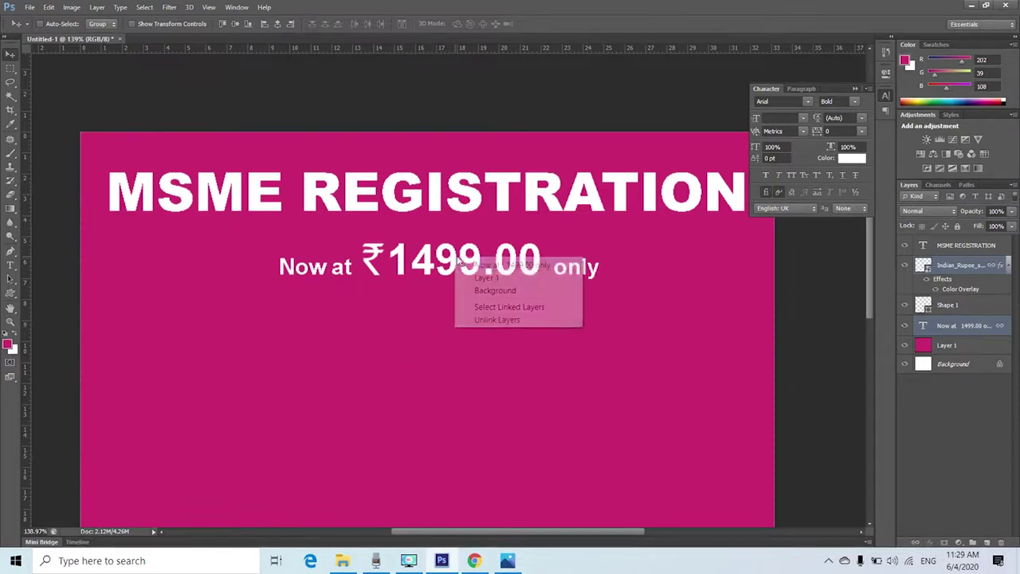
pyautogui.click(460, 267)
pyautogui.moveTo(461, 267)
pyautogui.mouseDown()
pyautogui.moveTo(537, 274)
pyautogui.moveTo(334, 258)
pyautogui.moveTo(448, 272)
pyautogui.mouseUp()
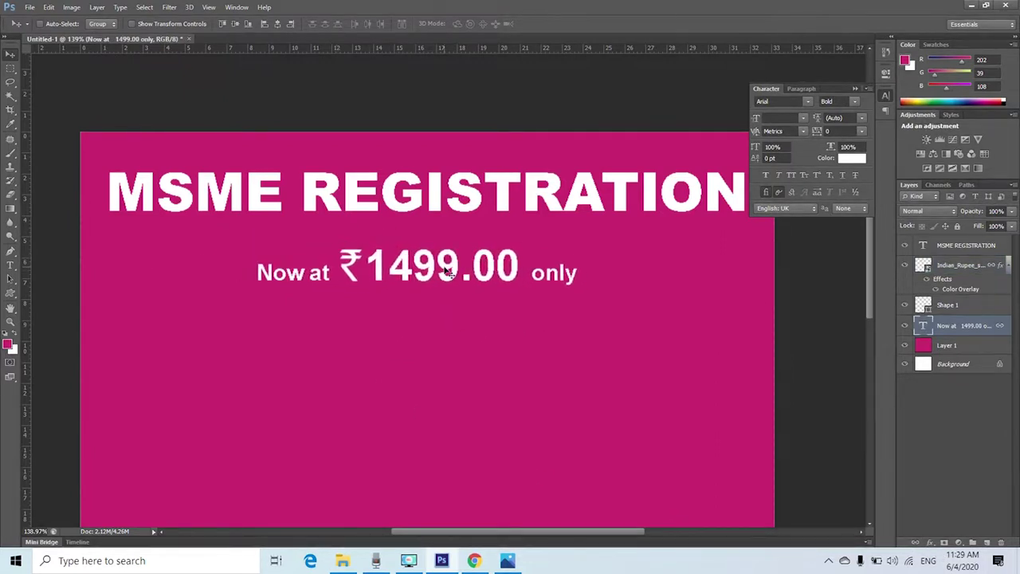
pyautogui.click(277, 24)
pyautogui.hotkey('ctrl', 'z')
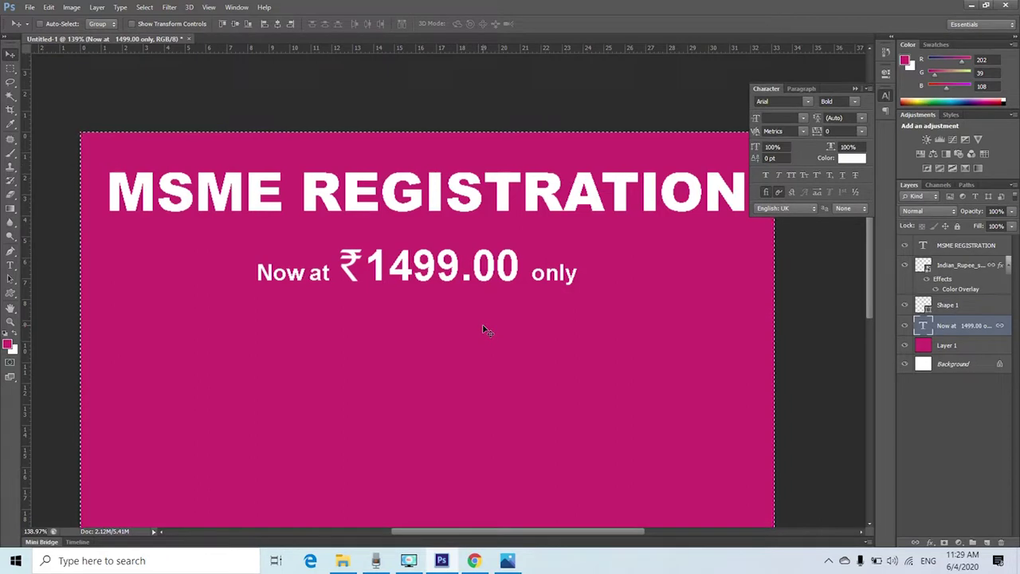
# - Select the whole canvas, show its transform centre, and place a vertical guide through the horizontal middle of the canvas
pyautogui.click(144, 7)
pyautogui.click(150, 20)
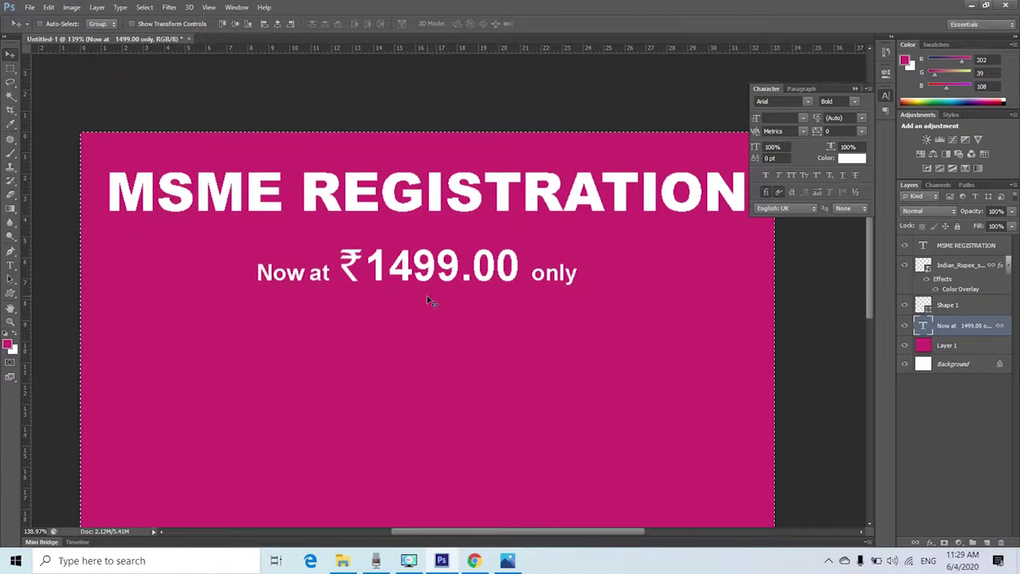
pyautogui.click(144, 7)
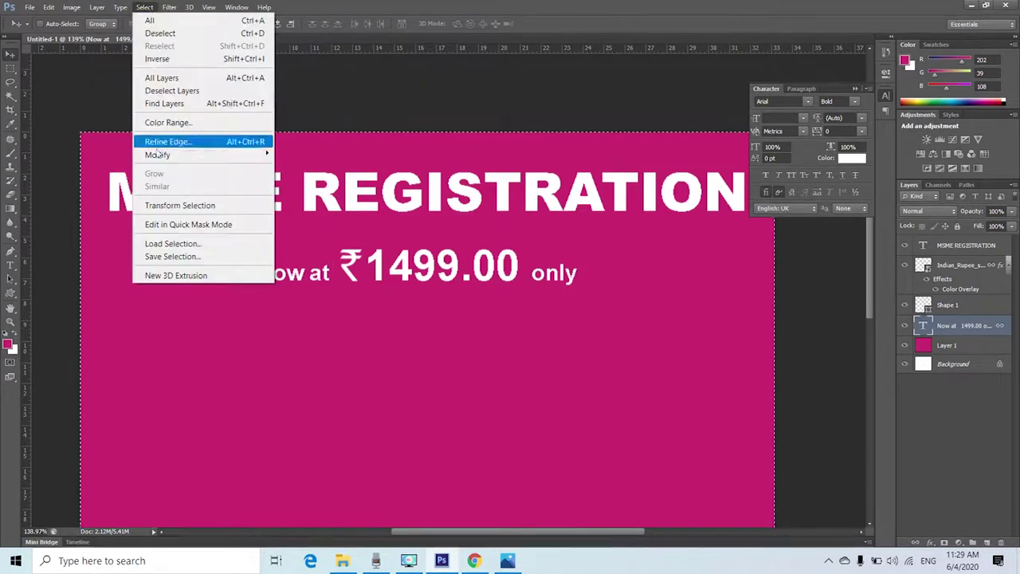
pyautogui.click(178, 205)
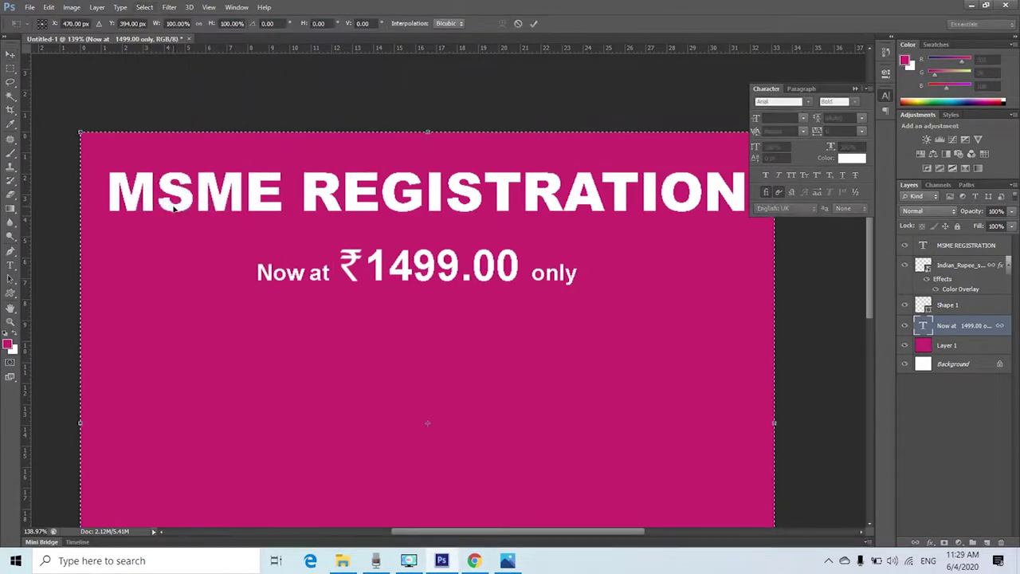
pyautogui.scroll(-1, 408, 208)
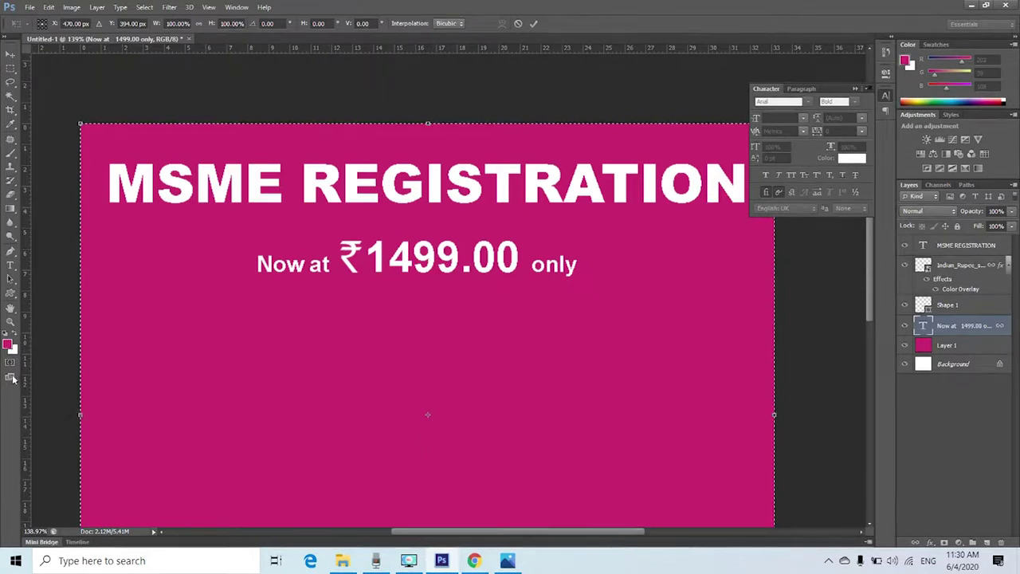
pyautogui.moveTo(24, 374); pyautogui.dragTo(428, 437)
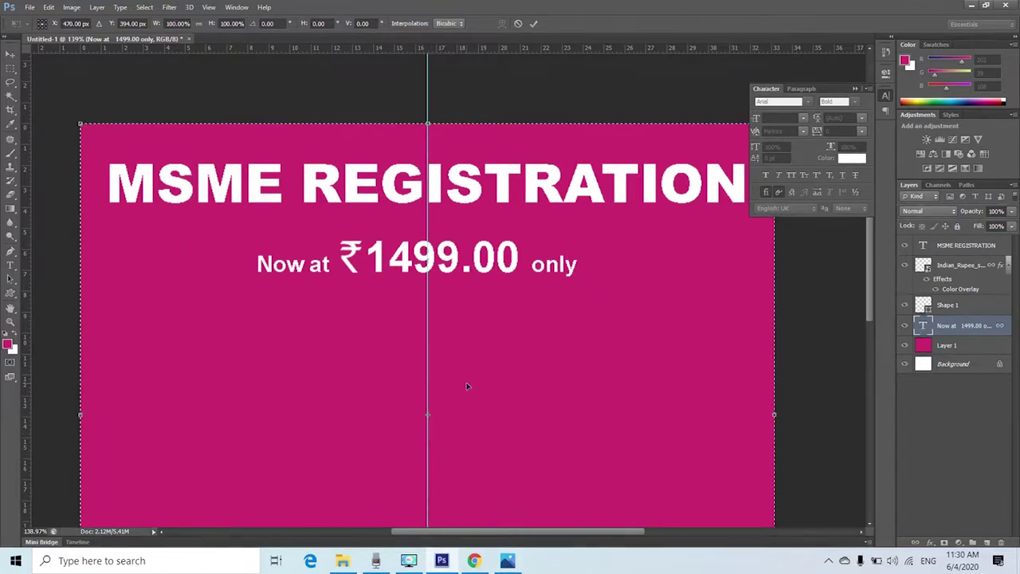
pyautogui.press('Return')
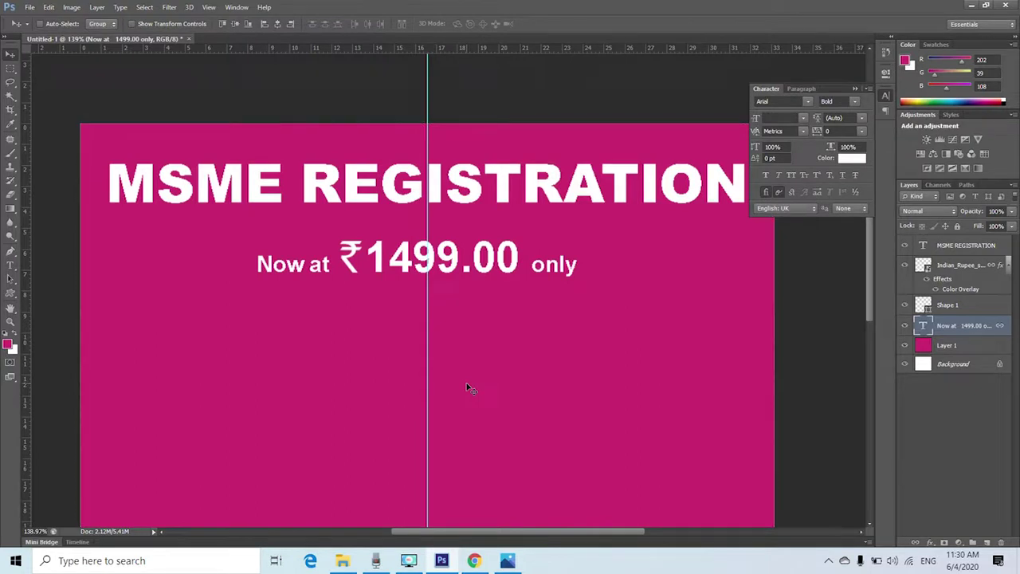
# - Move the linked price line up and centre it on the vertical guide, at about X 470.5 px, Y 167 px
pyautogui.rightClick(462, 267)
pyautogui.click(471, 271)
pyautogui.hotkey('ctrl', 't')
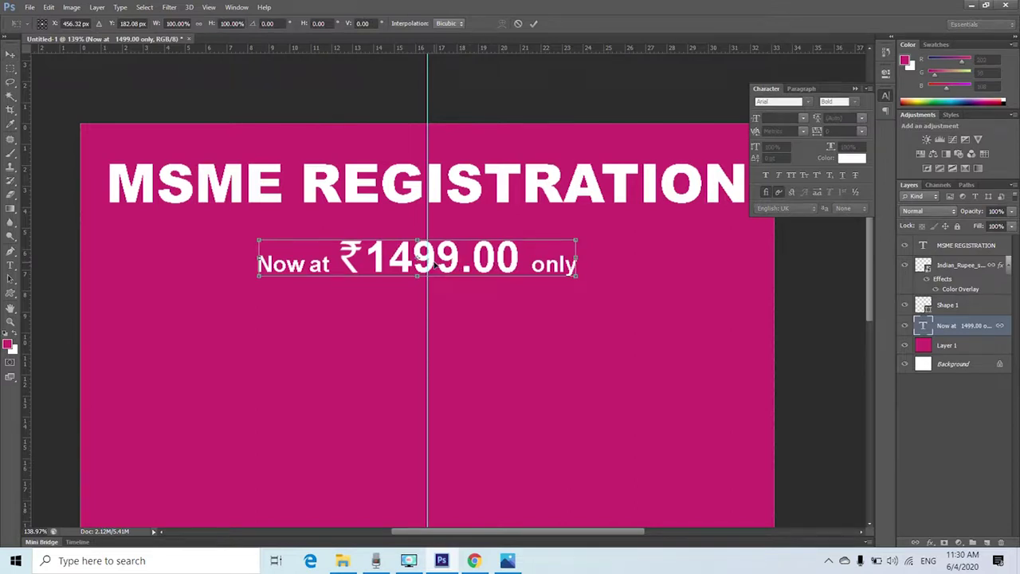
pyautogui.moveTo(431, 257)
pyautogui.mouseDown()
pyautogui.moveTo(440, 256)
pyautogui.moveTo(431, 246)
pyautogui.mouseUp()
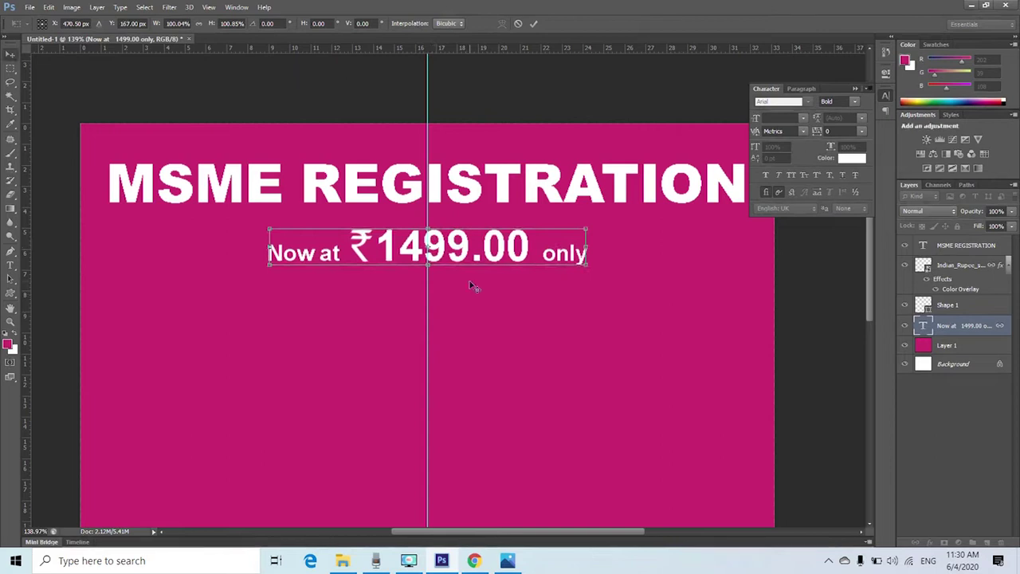
pyautogui.press('Return')
# - Examine the overall layout at Fit on Screen, Actual Pixels and Print Size views
pyautogui.scroll(-2, 470, 285)
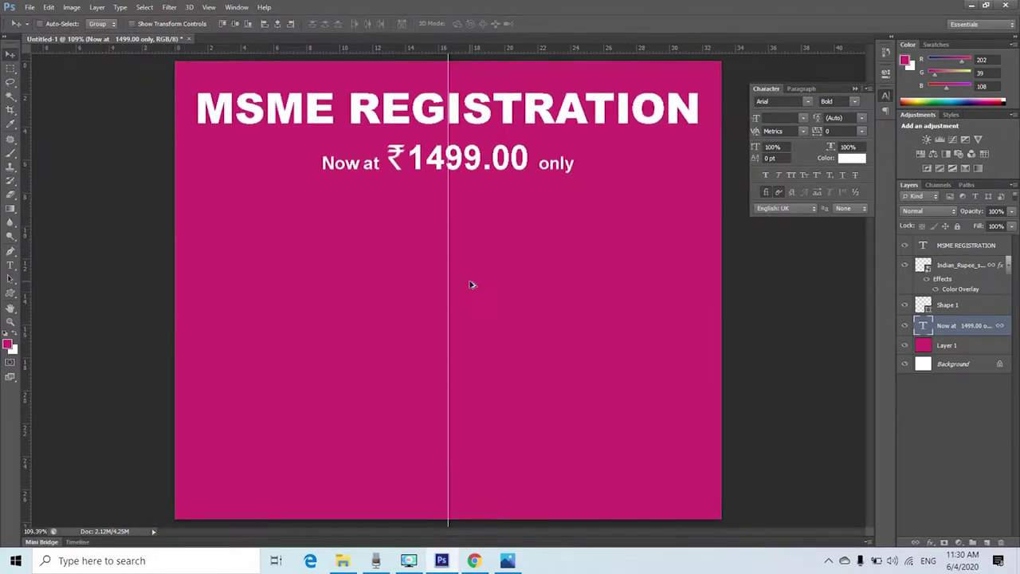
pyautogui.scroll(-1, 470, 285)
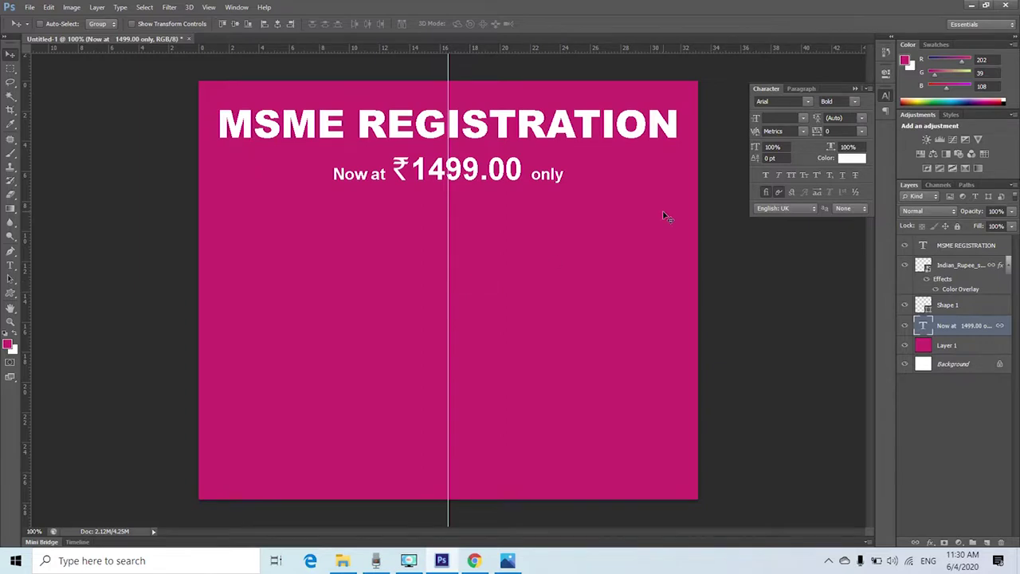
pyautogui.press('z')
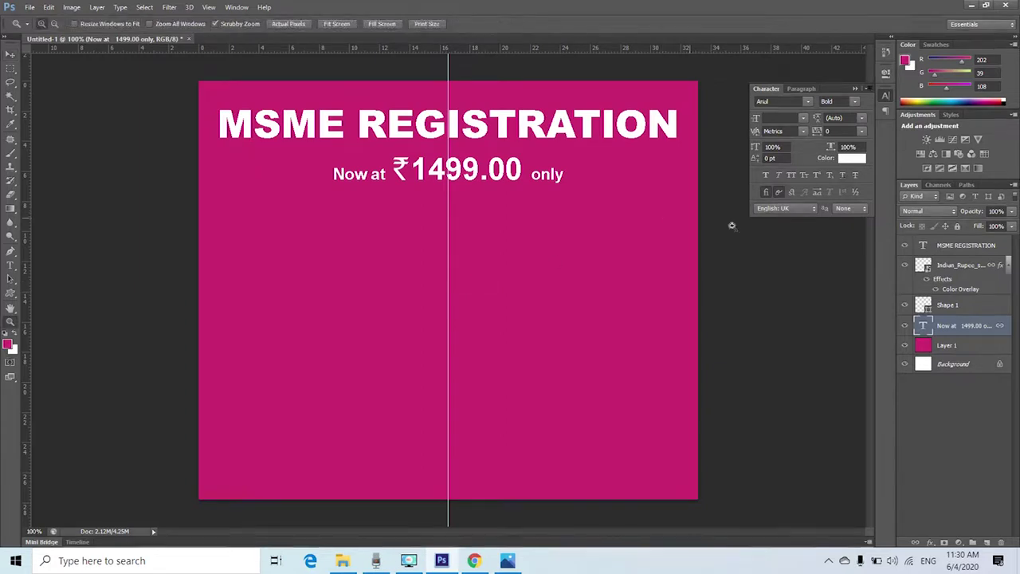
pyautogui.rightClick(568, 280)
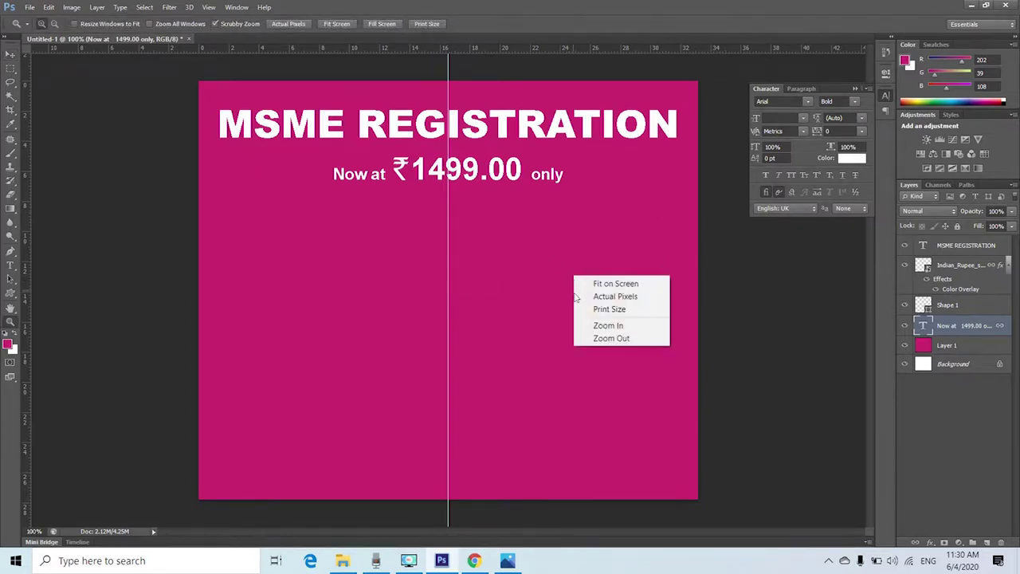
pyautogui.click(623, 283)
pyautogui.rightClick(626, 284)
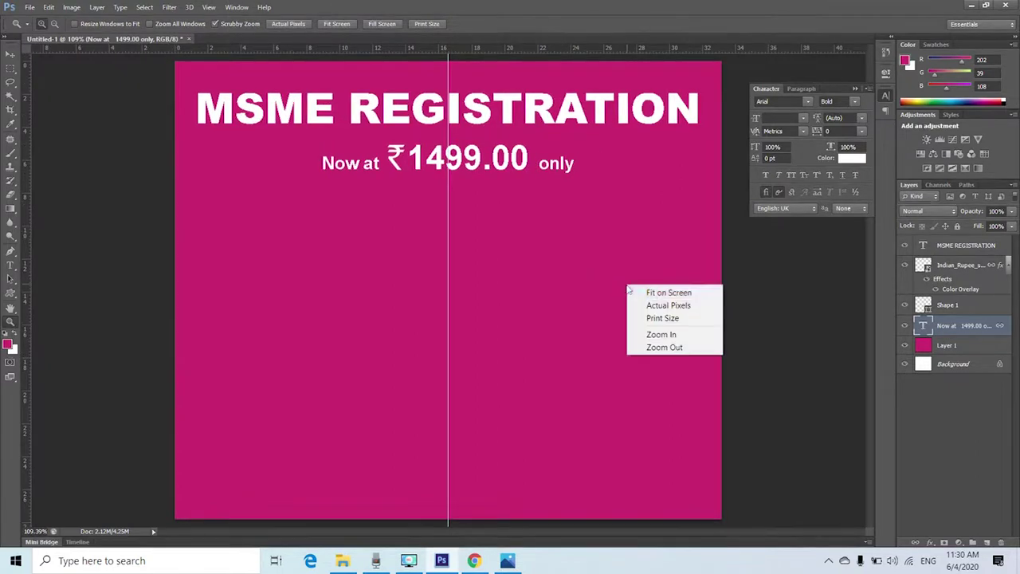
pyautogui.click(636, 308)
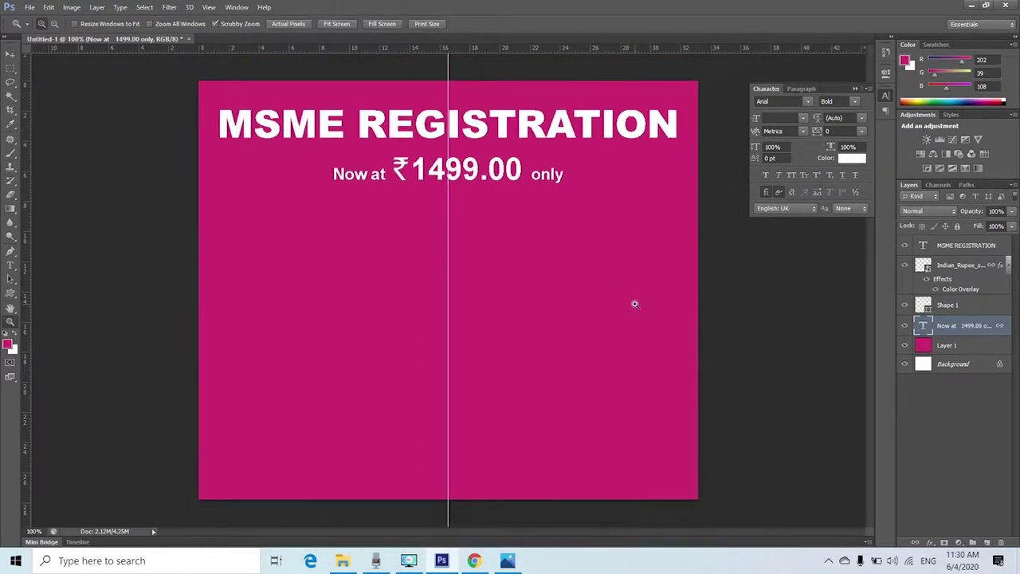
pyautogui.rightClick(635, 304)
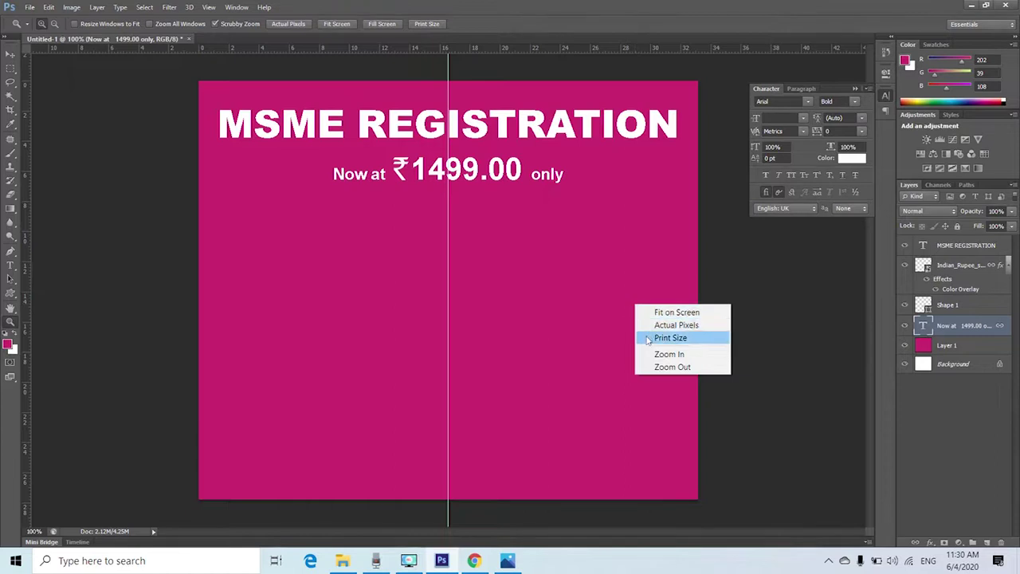
pyautogui.click(648, 338)
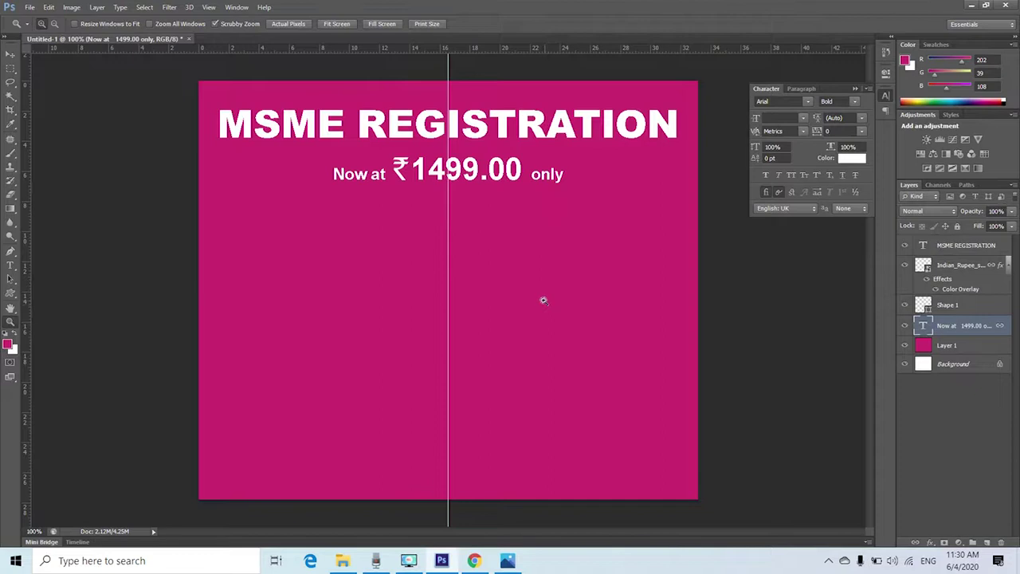
pyautogui.press('v')
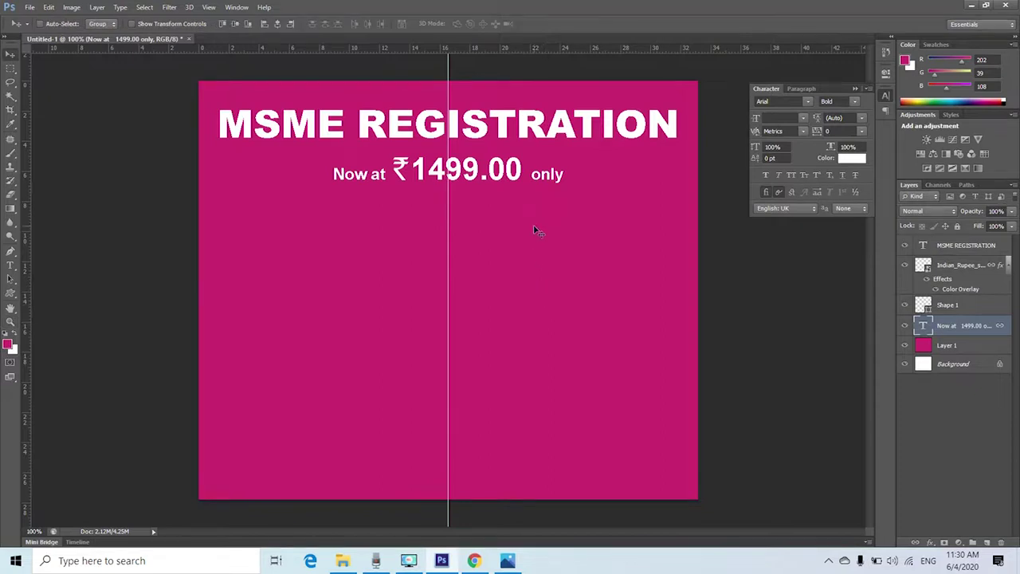
# - Add a new text layer above the price text layer and paste the two contact phone numbers into it at 26 pt
pyautogui.rightClick(512, 182)
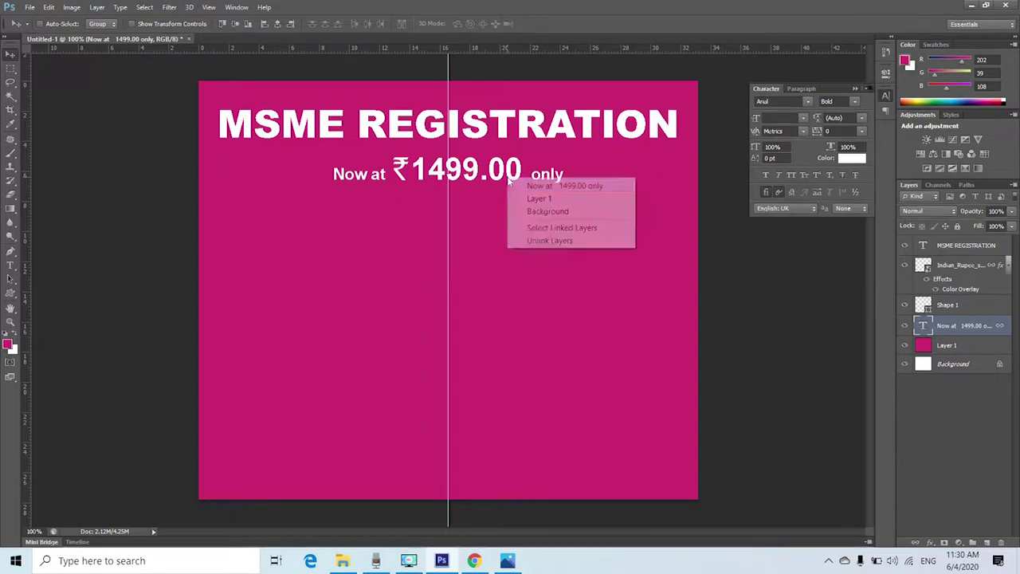
pyautogui.click(524, 185)
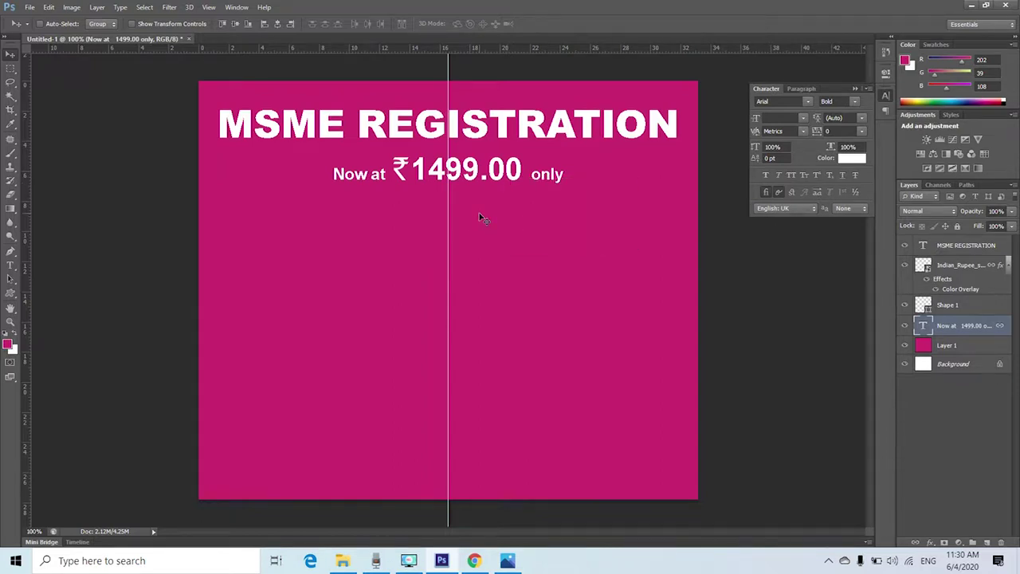
pyautogui.press('t')
pyautogui.click(443, 291)
pyautogui.hotkey('ctrl', 'v')
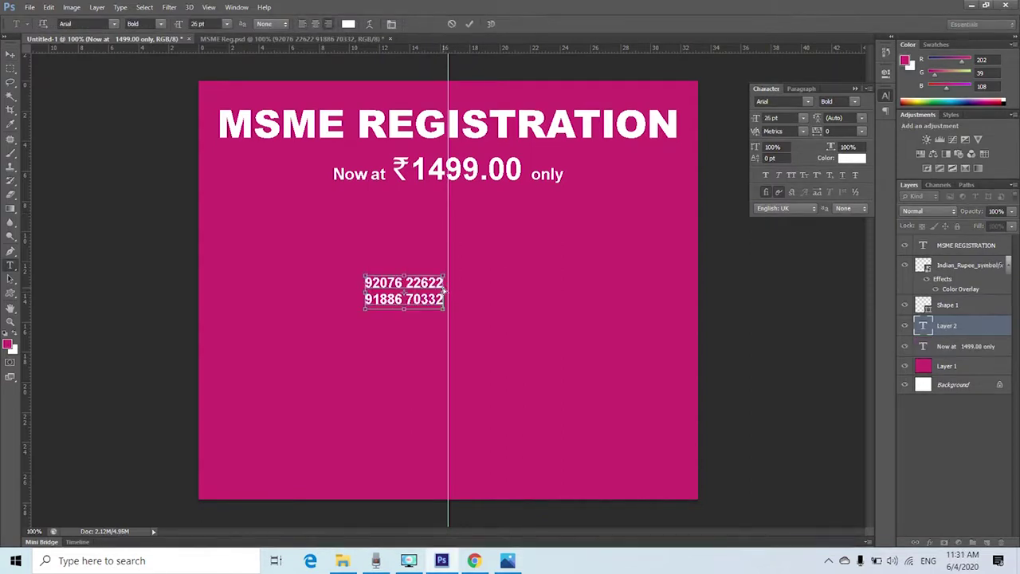
pyautogui.hotkey('ctrl', 'Return')
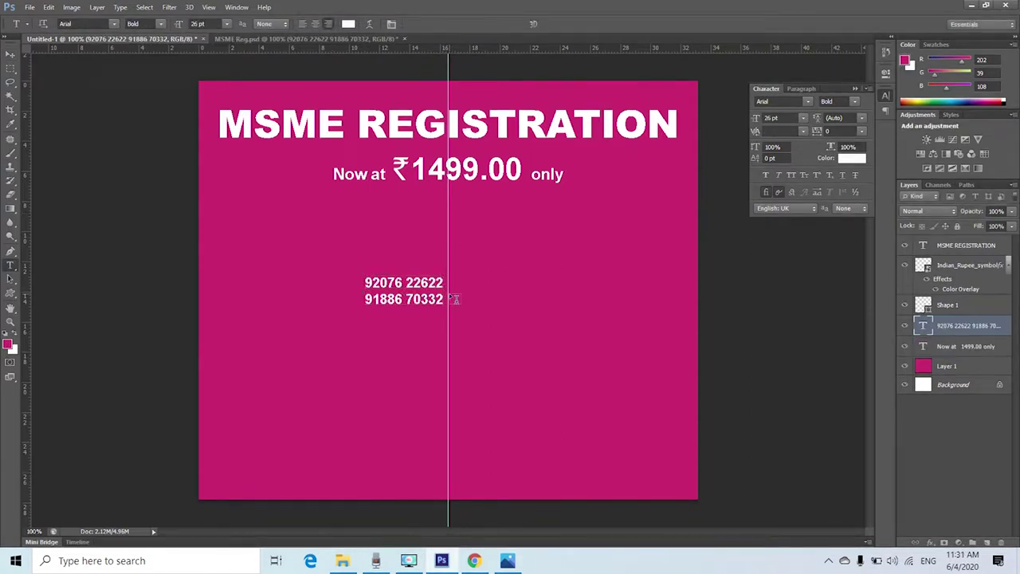
# - Enlarge the phone numbers text to about 76 pt and place it in the lower half of the canvas
pyautogui.press('v')
pyautogui.moveTo(426, 305); pyautogui.dragTo(633, 239)
pyautogui.hotkey('ctrl', 't')
pyautogui.moveTo(606, 327); pyautogui.dragTo(559, 288)
pyautogui.press('Return')
pyautogui.moveTo(570, 328); pyautogui.dragTo(563, 384)
# - Add the text "Call Now" at 26 pt and place it centred just above the phone numbers
pyautogui.press('t')
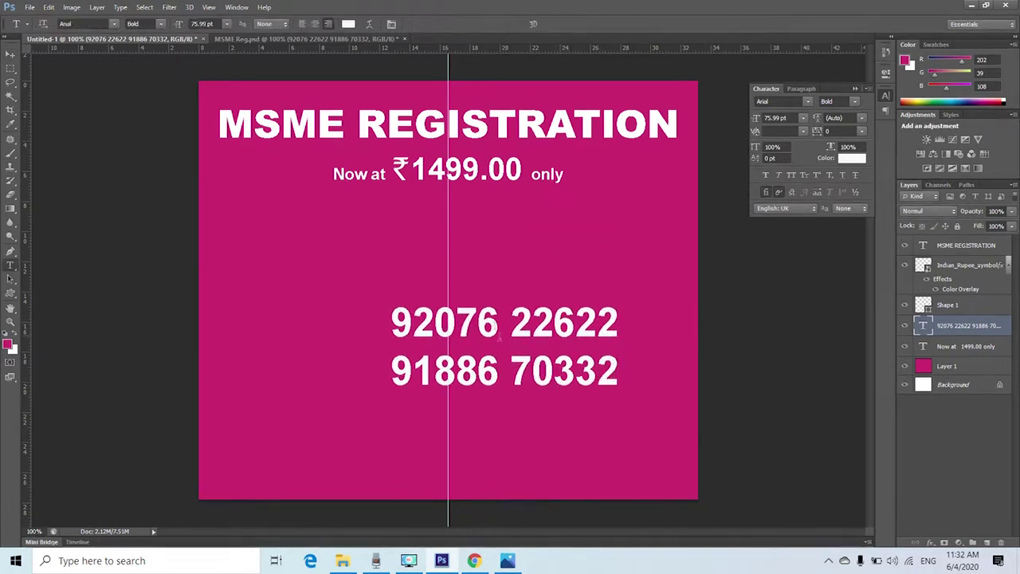
pyautogui.click(469, 279)
pyautogui.write('Call Now')
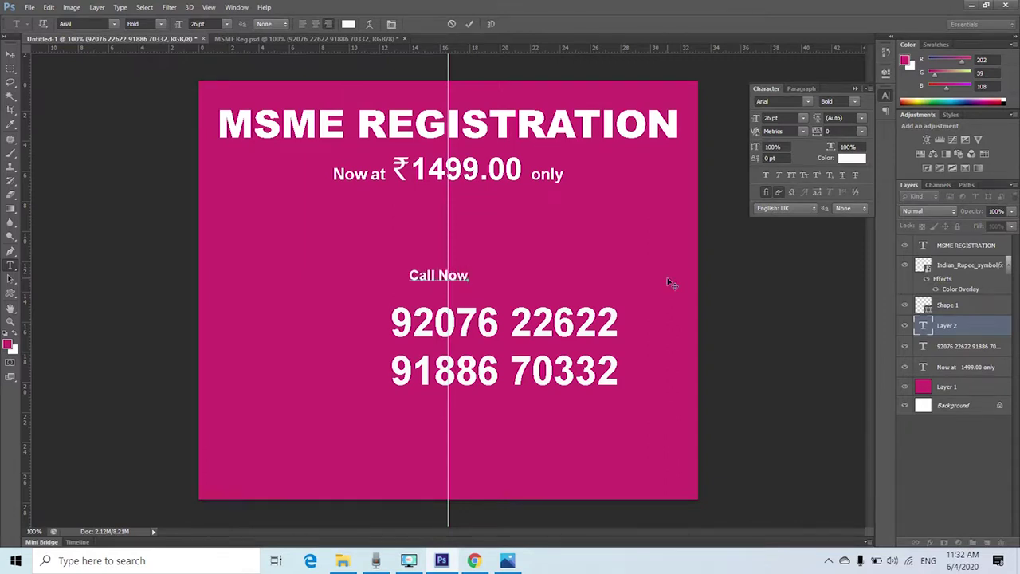
pyautogui.hotkey('ctrl', 'Return')
pyautogui.press('v')
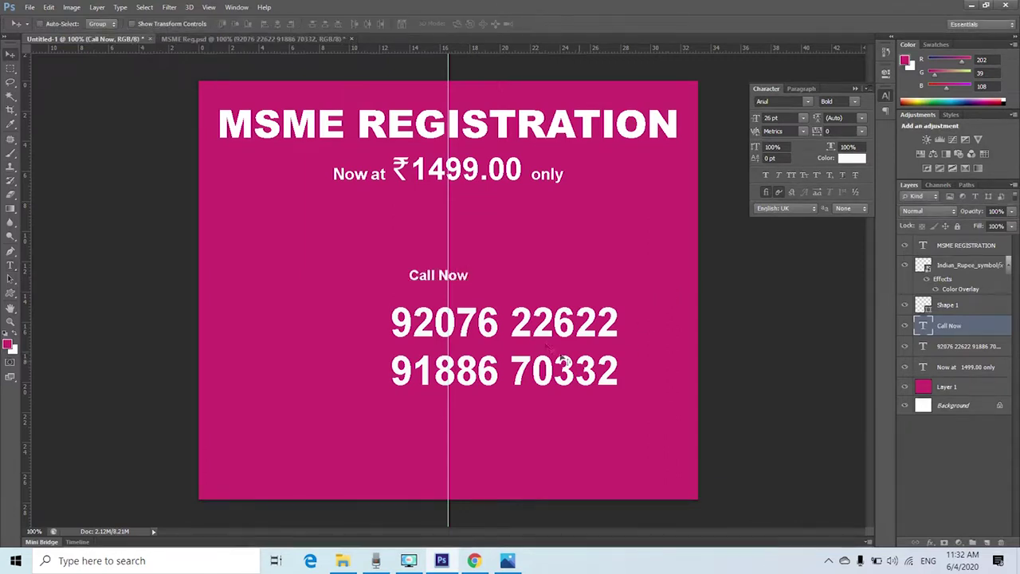
pyautogui.moveTo(473, 278); pyautogui.dragTo(531, 290)
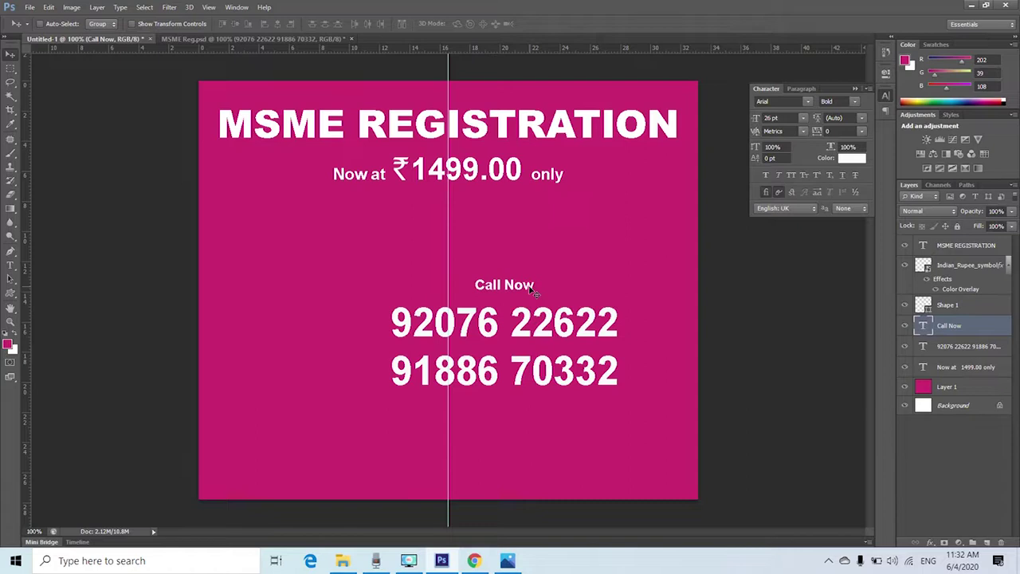
# - Select the Call Now and phone numbers layers together, scale them to about 110% and centre them on the vertical guide
pyautogui.rightClick(538, 330)
pyautogui.click(558, 333)
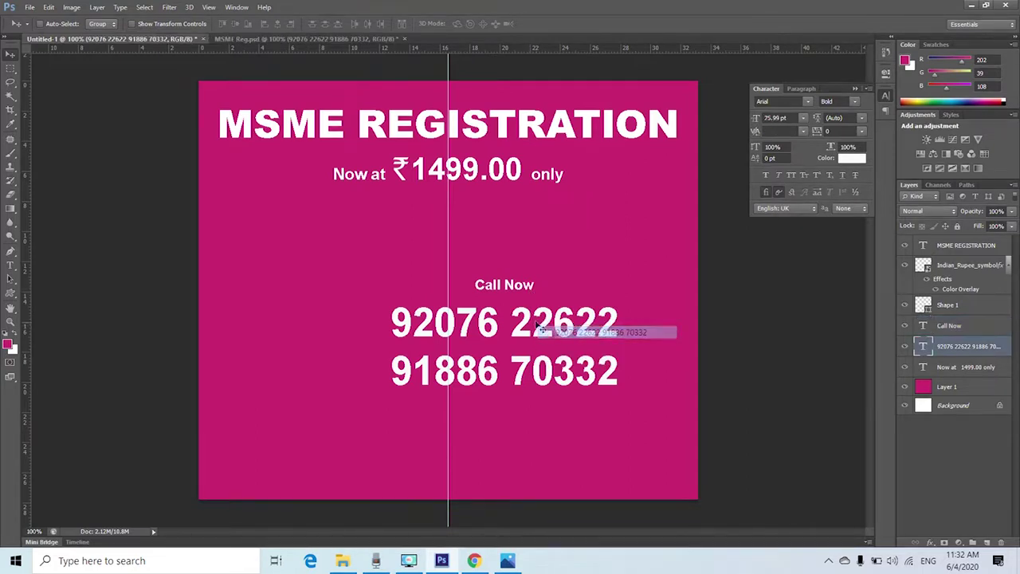
pyautogui.rightClick(530, 291)
pyautogui.keyDown('shift'); pyautogui.click(532, 296); pyautogui.keyUp('shift')
pyautogui.moveTo(527, 288); pyautogui.dragTo(572, 272)
pyautogui.hotkey('ctrl', 't')
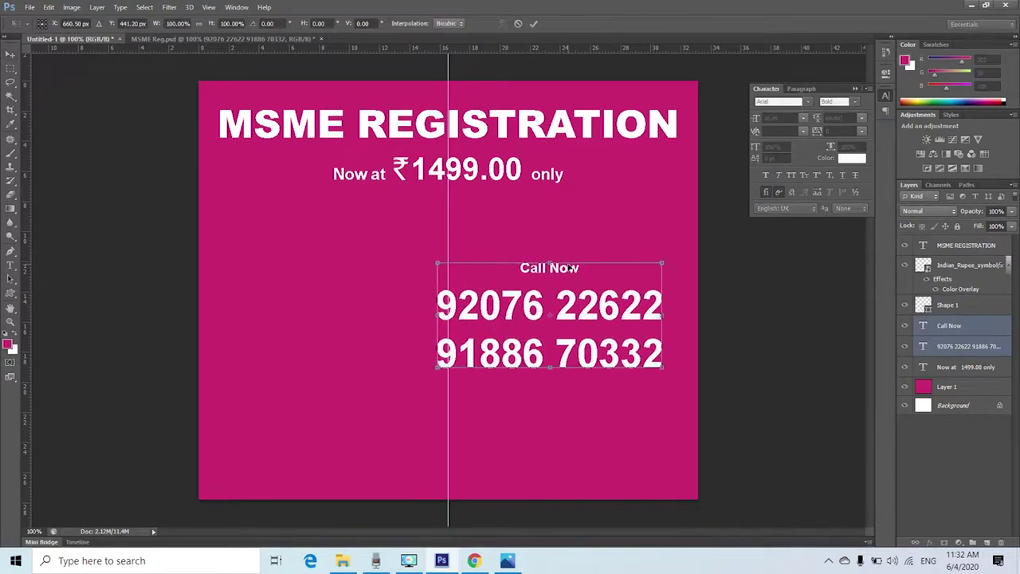
pyautogui.moveTo(438, 261); pyautogui.dragTo(412, 251)
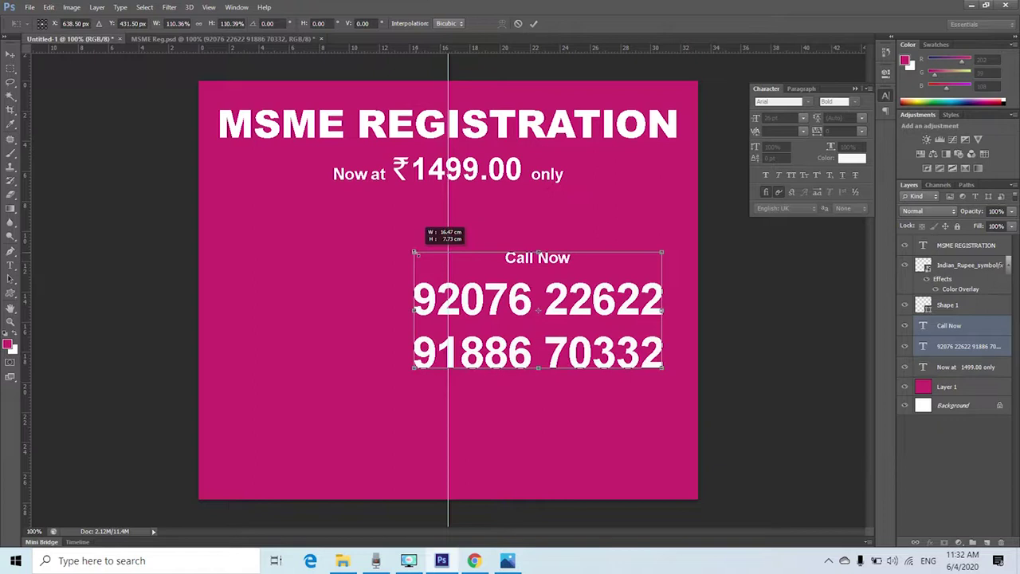
pyautogui.moveTo(532, 298); pyautogui.dragTo(478, 296)
pyautogui.press('Return')
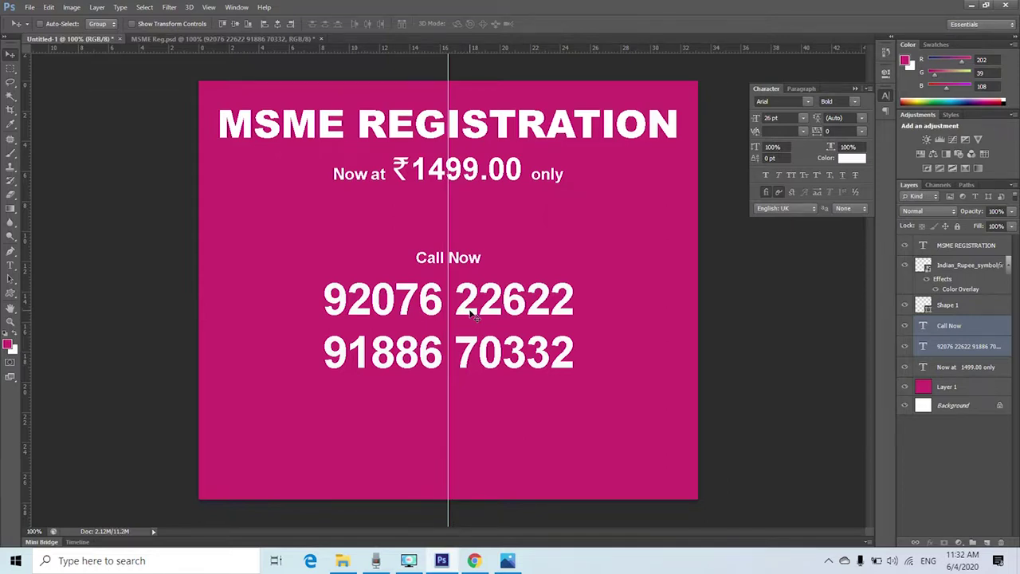
# - Switch to Chrome and search Google Images for "MSME"
pyautogui.click(474, 560)
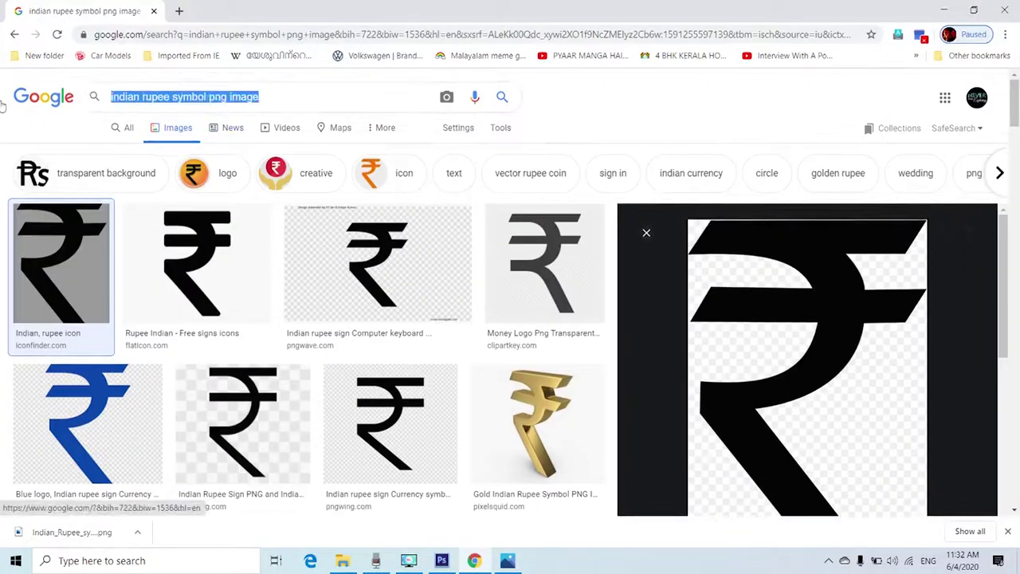
pyautogui.write('MSME')
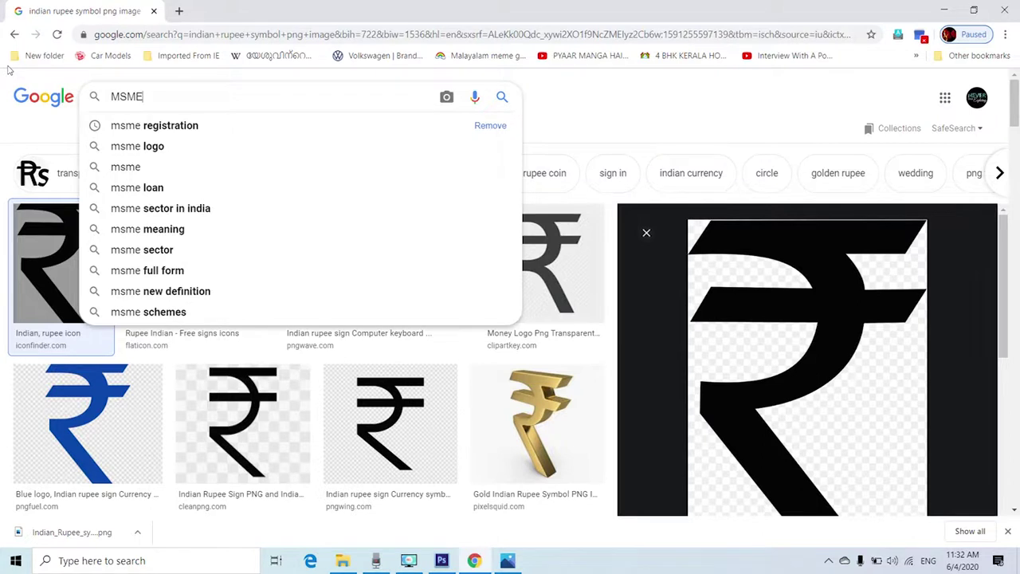
pyautogui.press('Return')
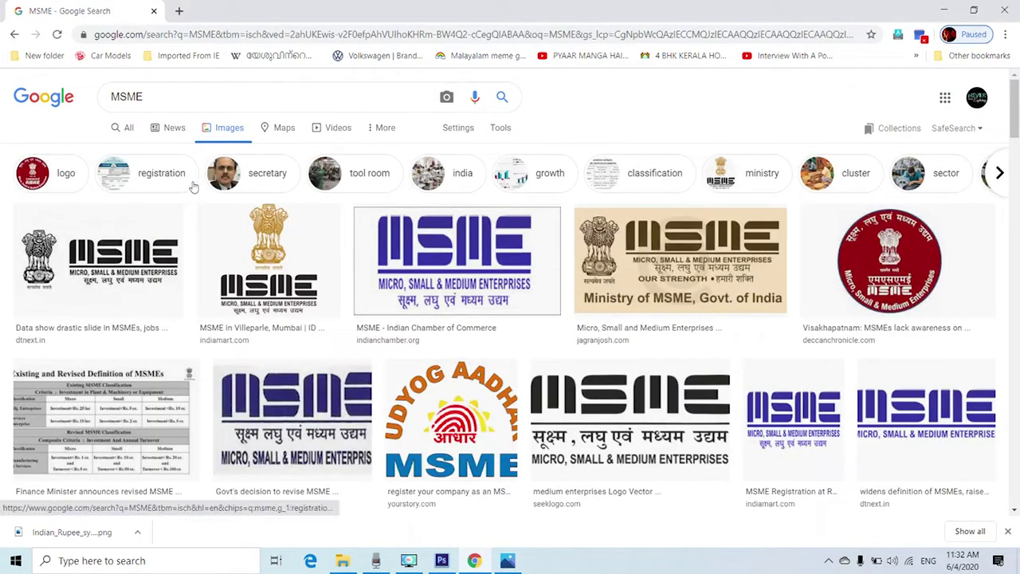
# - Look through the general web results for MSME and open the news results
pyautogui.click(128, 127)
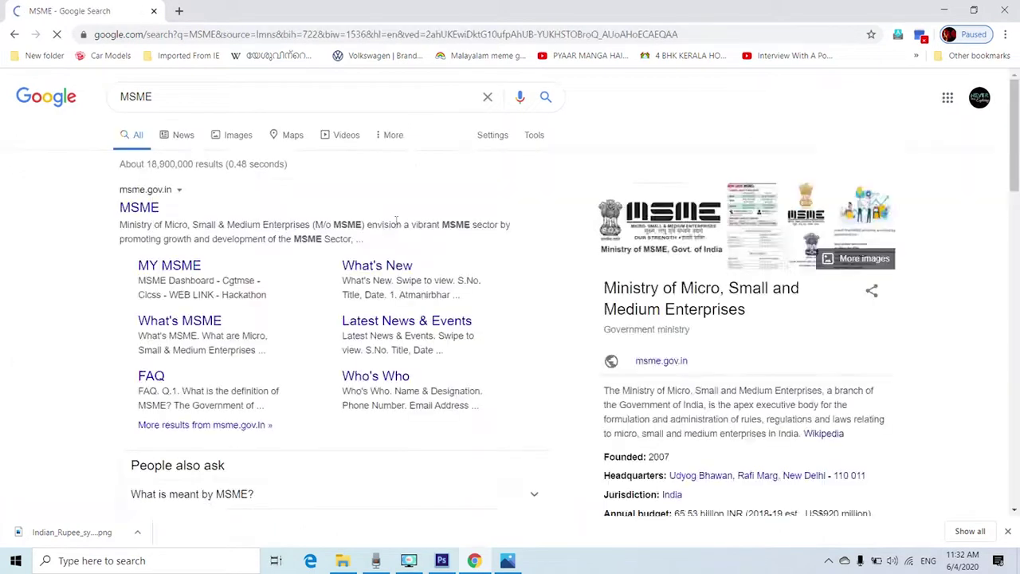
pyautogui.scroll(-7, 396, 225)
pyautogui.scroll(-3, 398, 220)
pyautogui.scroll(10, 295, 169)
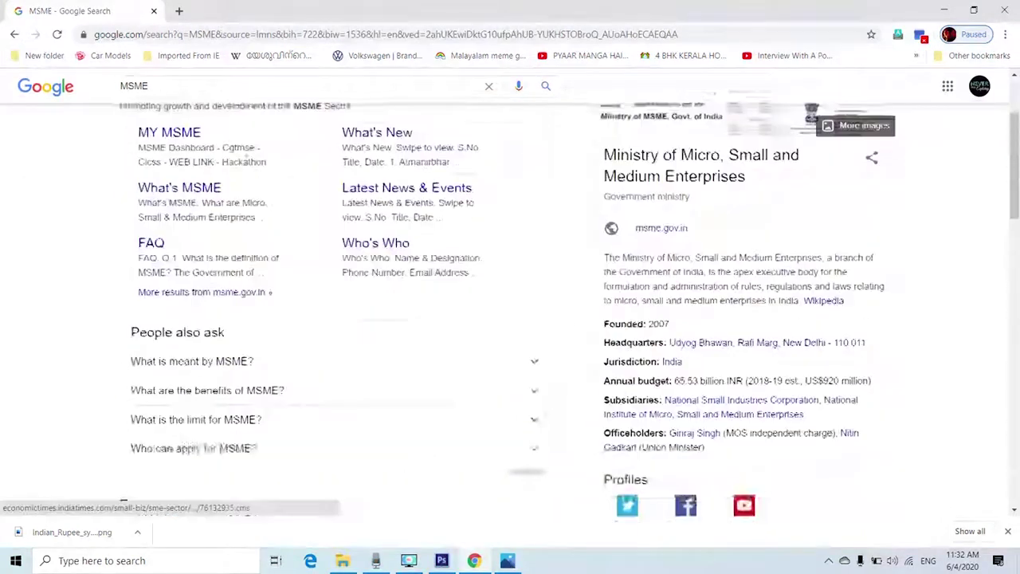
pyautogui.click(184, 135)
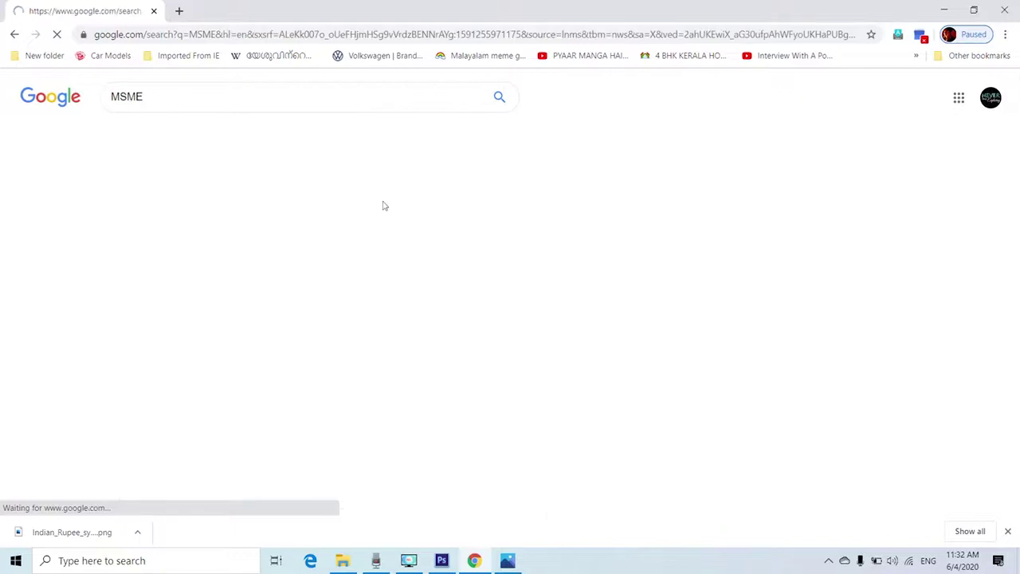
# - Skim the MSME news results, go back to the image results and look through them for usable artwork
pyautogui.scroll(-4, 383, 202)
pyautogui.scroll(-3, 383, 201)
pyautogui.scroll(7, 318, 175)
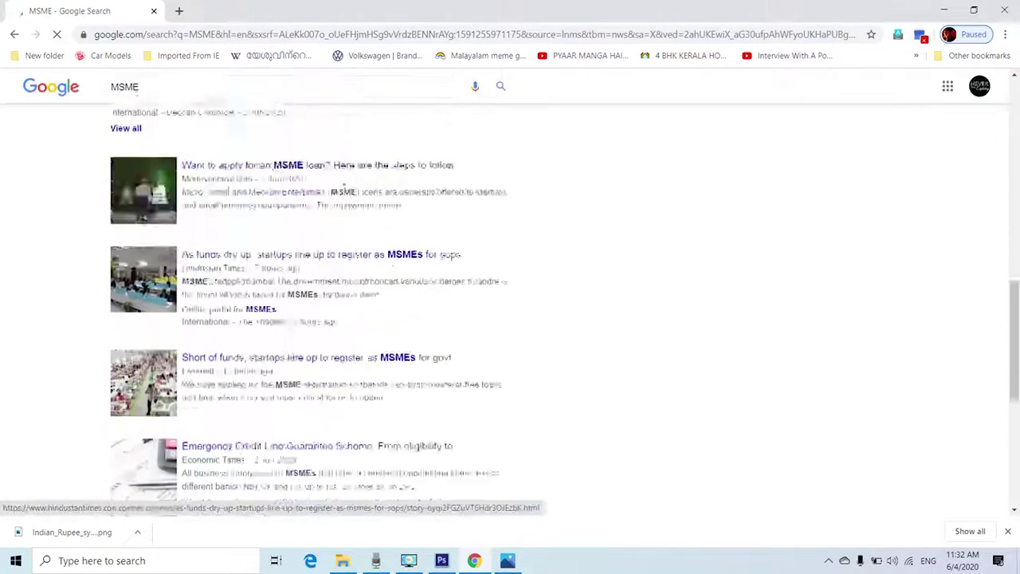
pyautogui.click(217, 142)
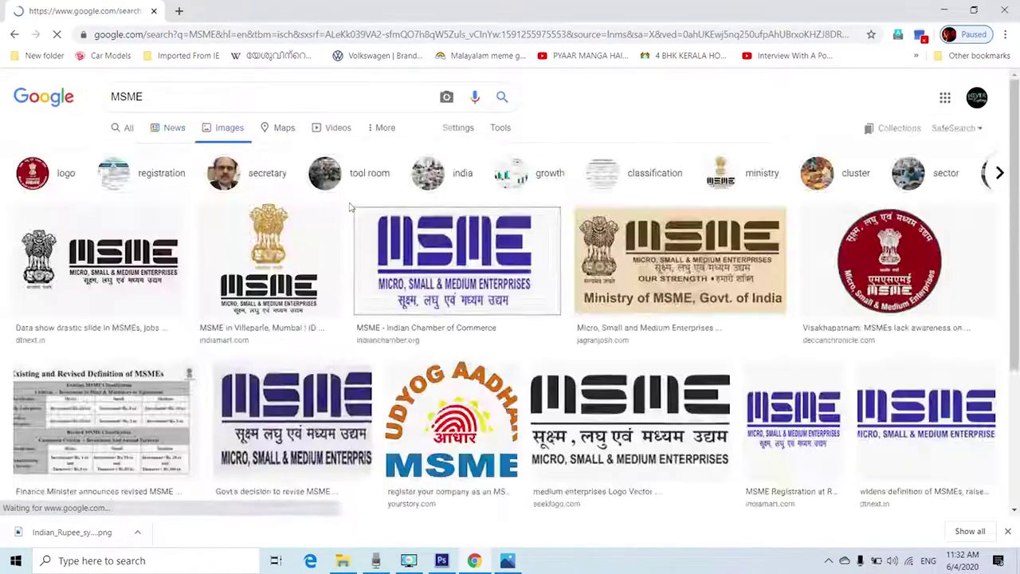
pyautogui.scroll(-3, 351, 207)
pyautogui.scroll(-3, 348, 209)
pyautogui.scroll(2, 348, 208)
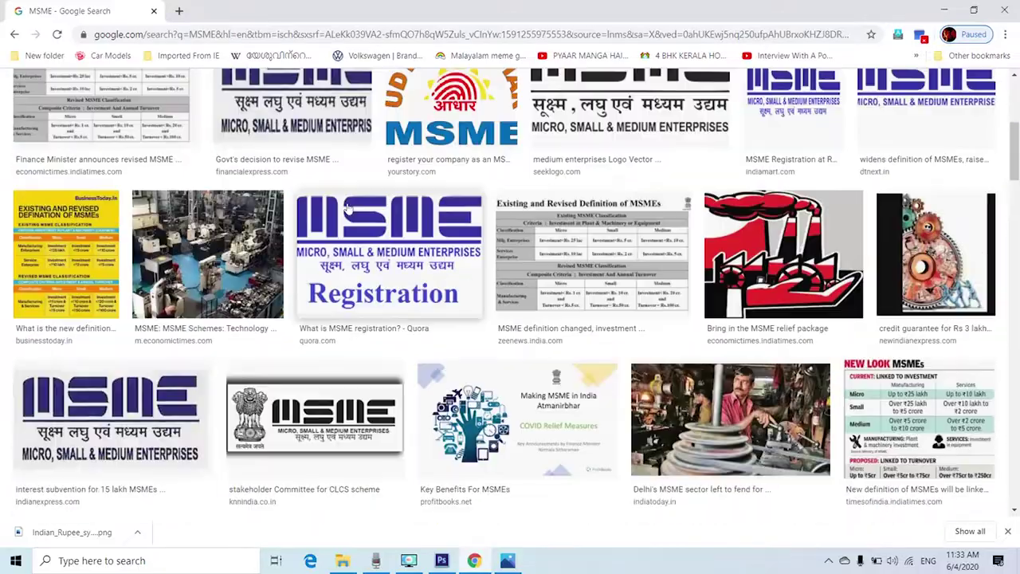
pyautogui.scroll(-10, 348, 208)
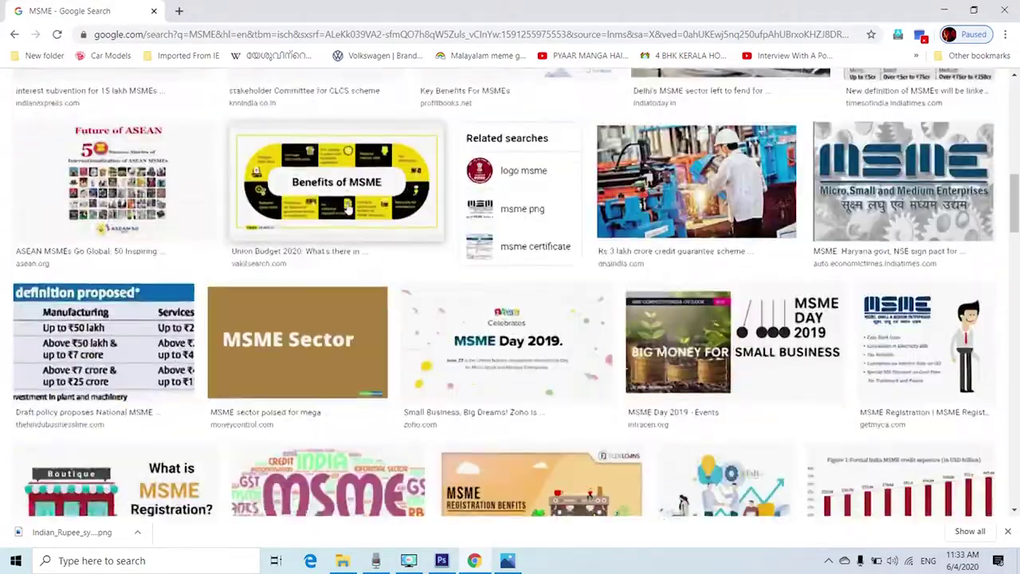
pyautogui.scroll(8, 348, 208)
pyautogui.scroll(6, 251, 137)
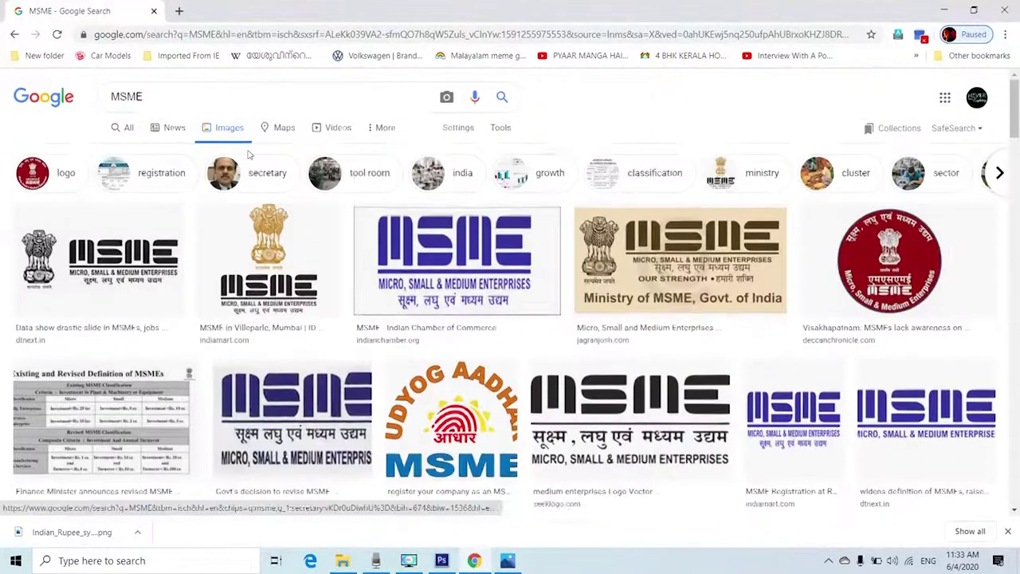
# - Go to freepik.com and dismiss the promotional offer covering the home page
pyautogui.click(239, 35)
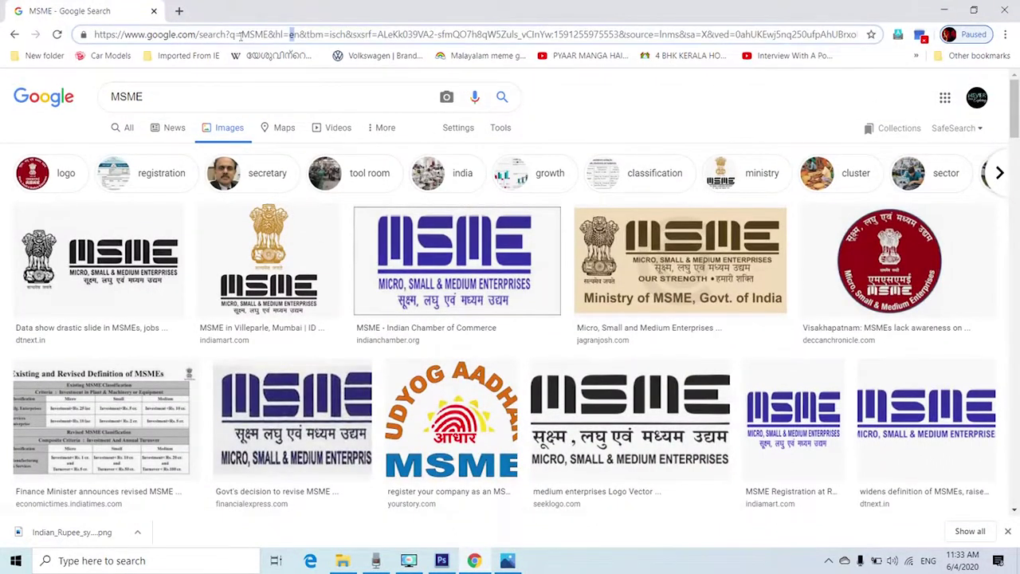
pyautogui.hotkey('ctrl', 'a')
pyautogui.write('free')
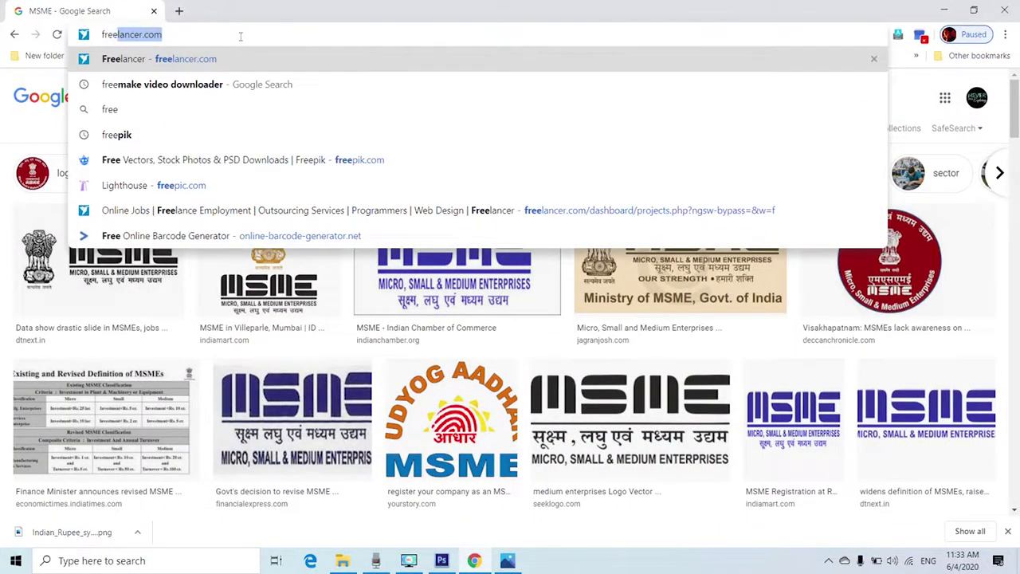
pyautogui.write('pi')
pyautogui.press('Return')
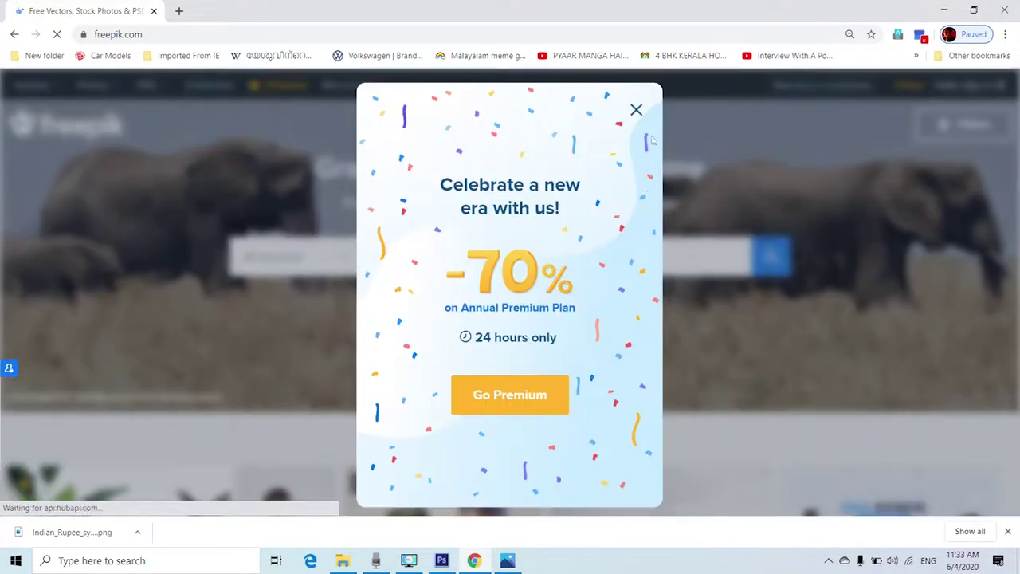
pyautogui.click(636, 111)
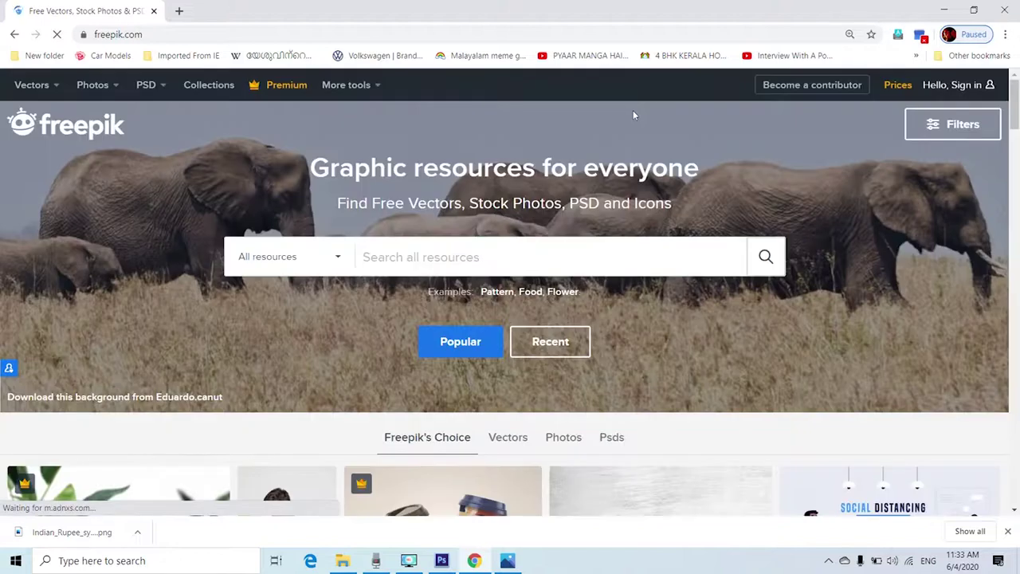
# - Search Freepik for "business" and look through the resources for a suitable illustration
pyautogui.click(536, 254)
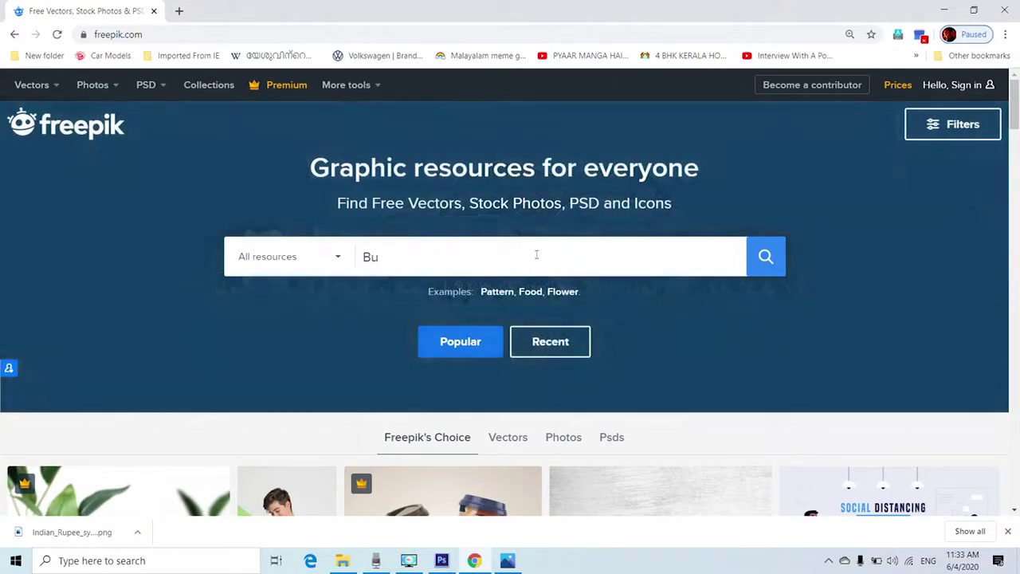
pyautogui.click(374, 336)
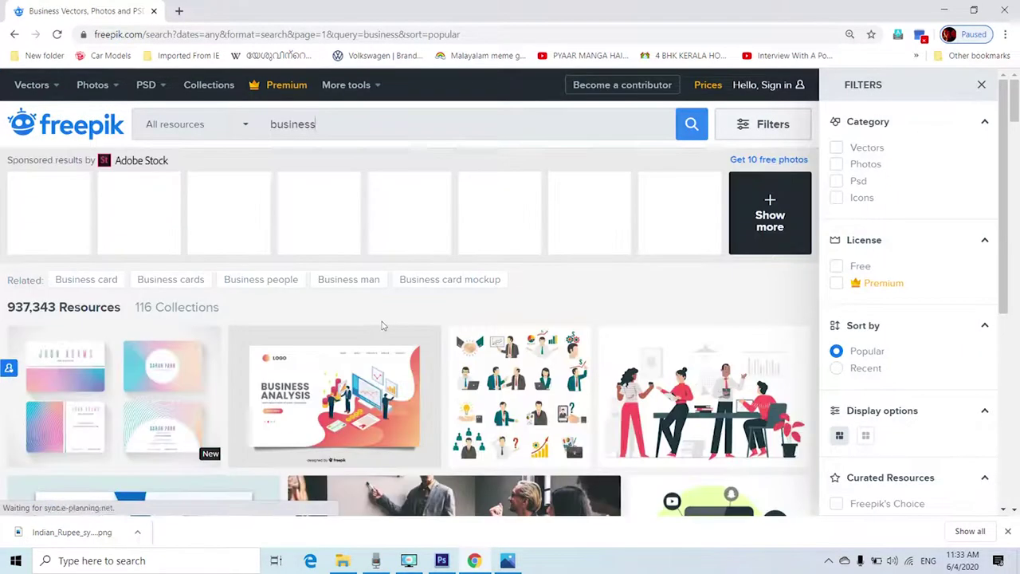
pyautogui.scroll(-8, 380, 325)
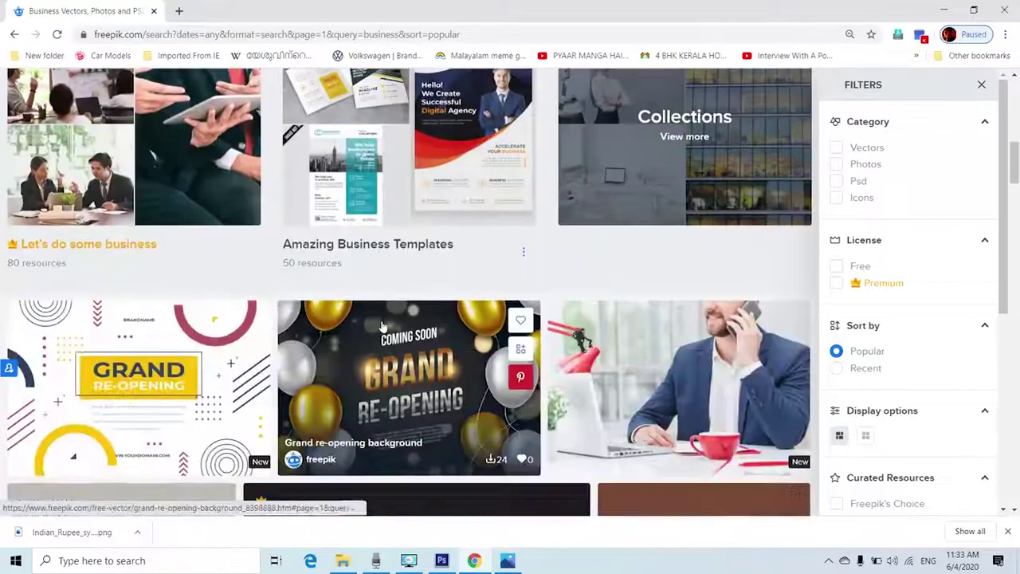
pyautogui.scroll(-3, 381, 325)
pyautogui.scroll(-5, 381, 325)
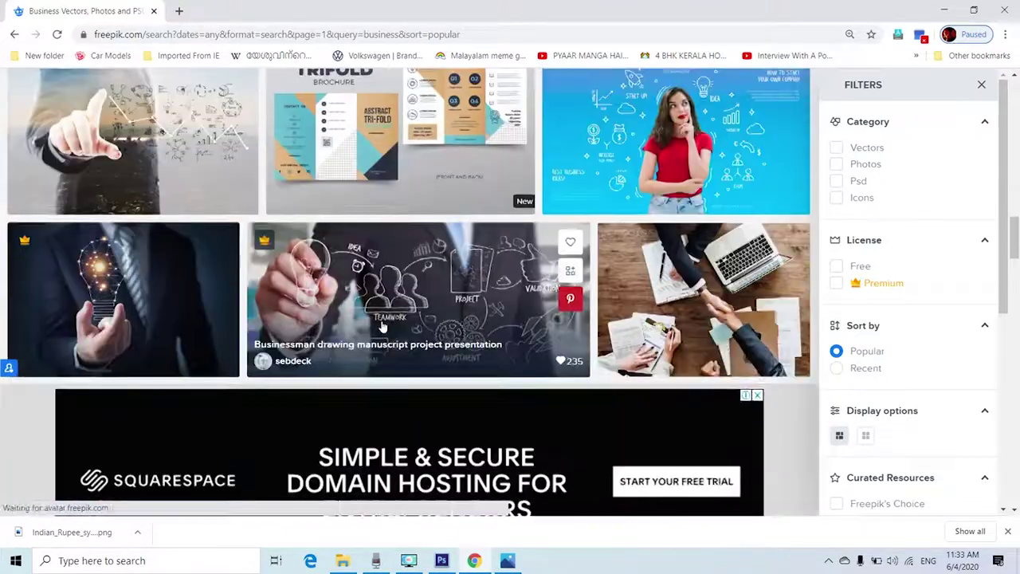
pyautogui.scroll(-10, 382, 325)
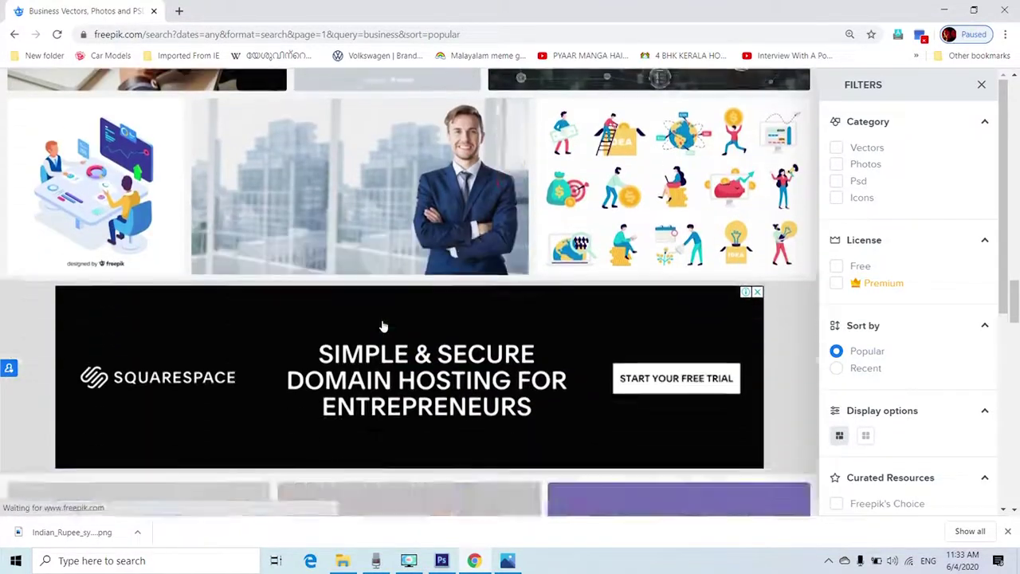
pyautogui.scroll(-12, 383, 325)
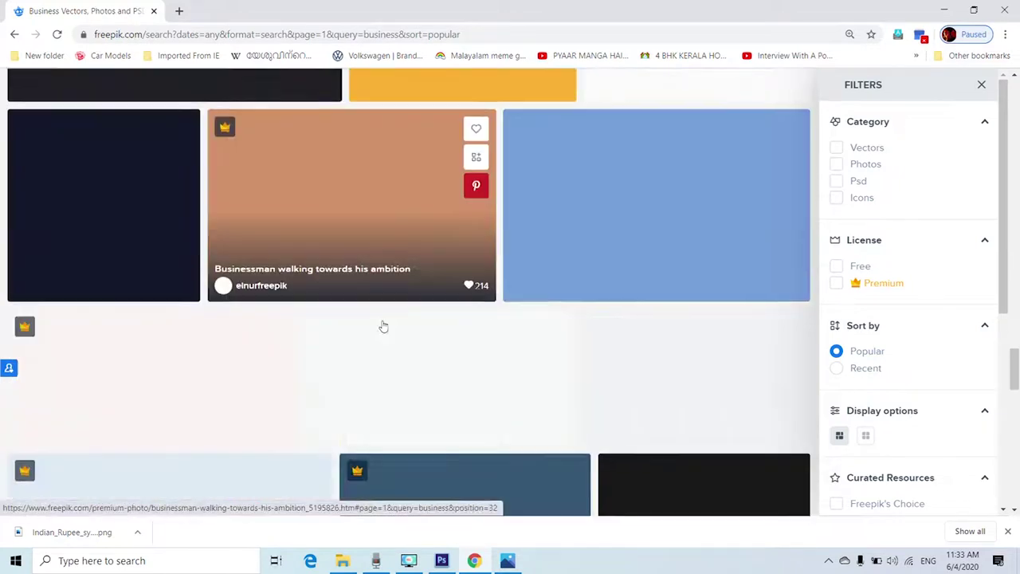
# - Search Freepik for "registration" and look through the resources for a suitable illustration
pyautogui.scroll(20, 382, 325)
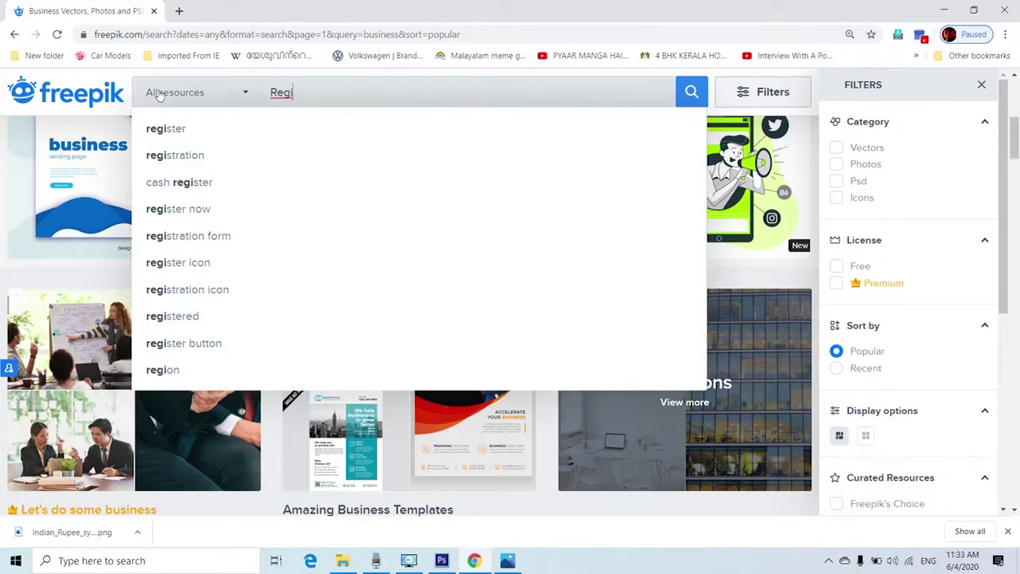
pyautogui.click(209, 158)
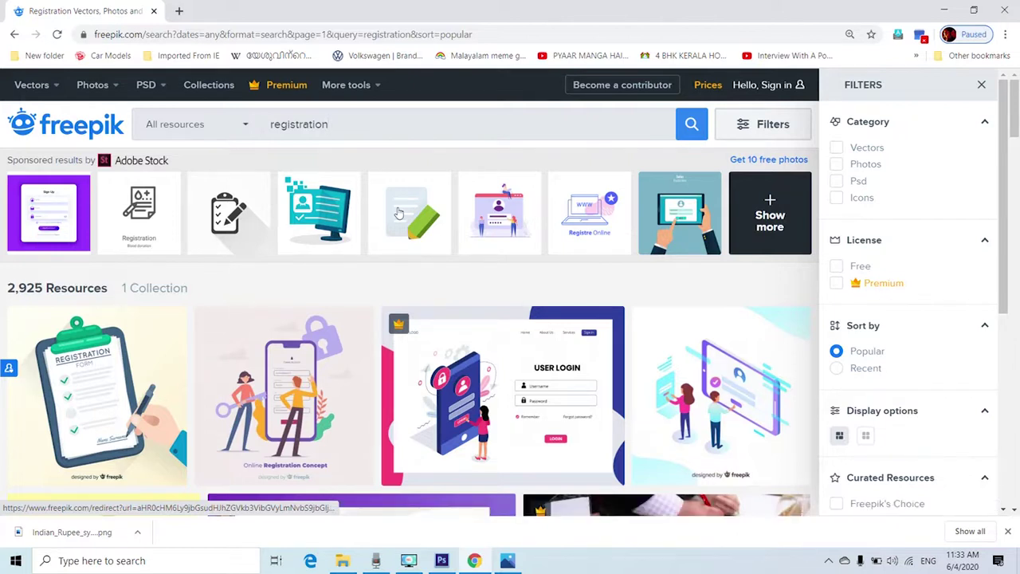
pyautogui.scroll(-3, 390, 211)
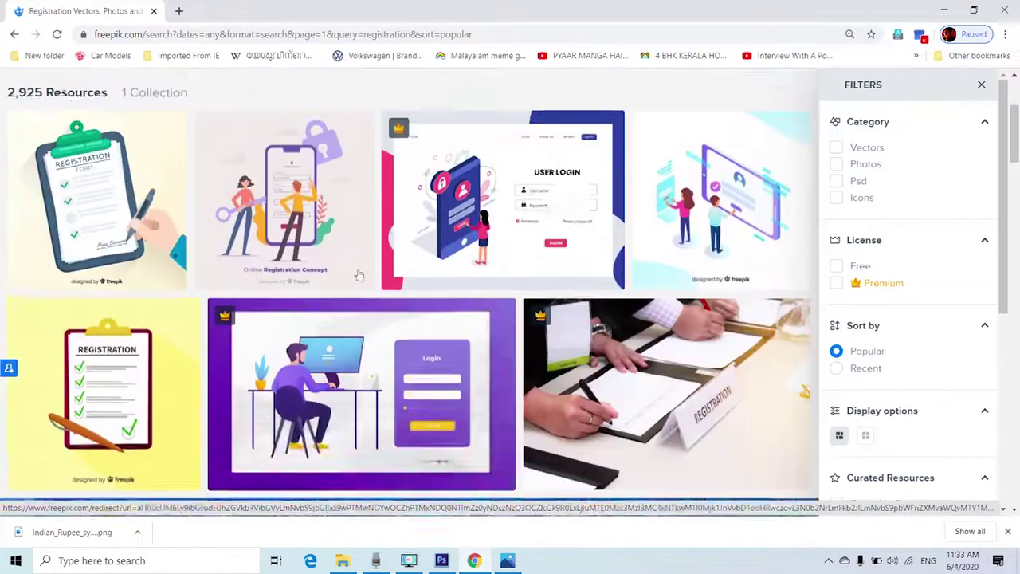
pyautogui.scroll(2, 360, 273)
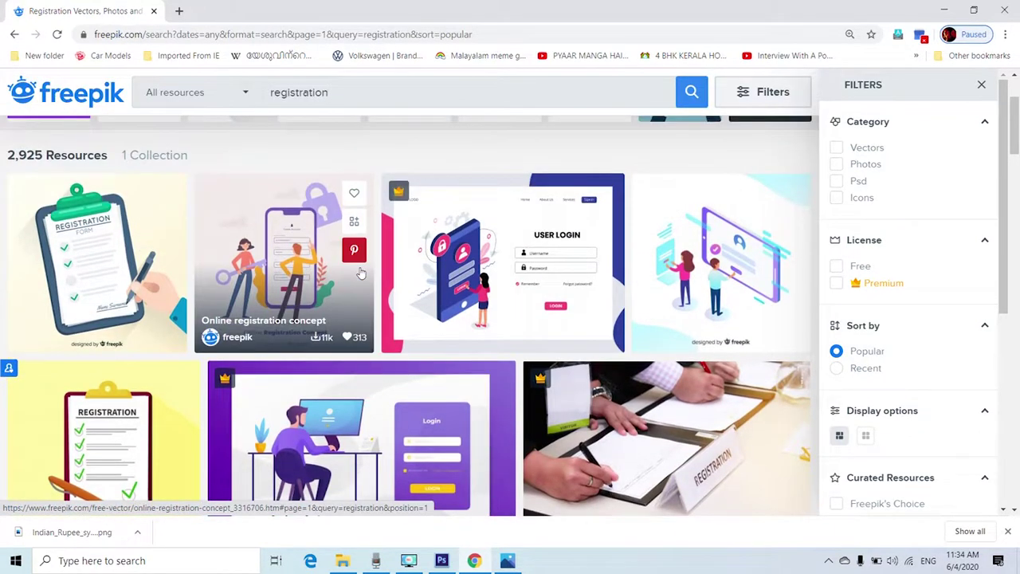
pyautogui.scroll(-6, 360, 273)
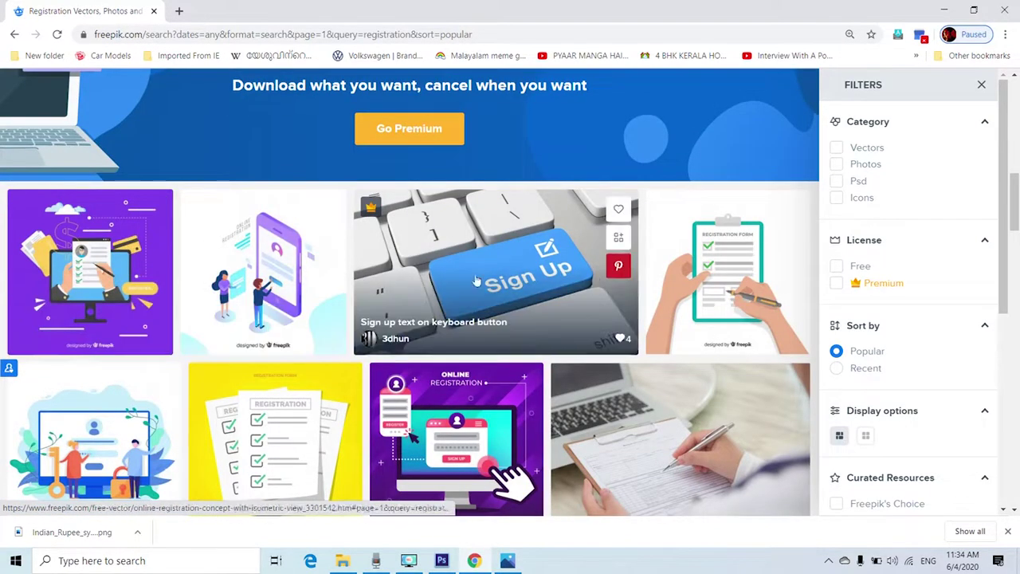
pyautogui.scroll(-5, 592, 279)
pyautogui.scroll(-3, 592, 279)
pyautogui.scroll(4, 593, 279)
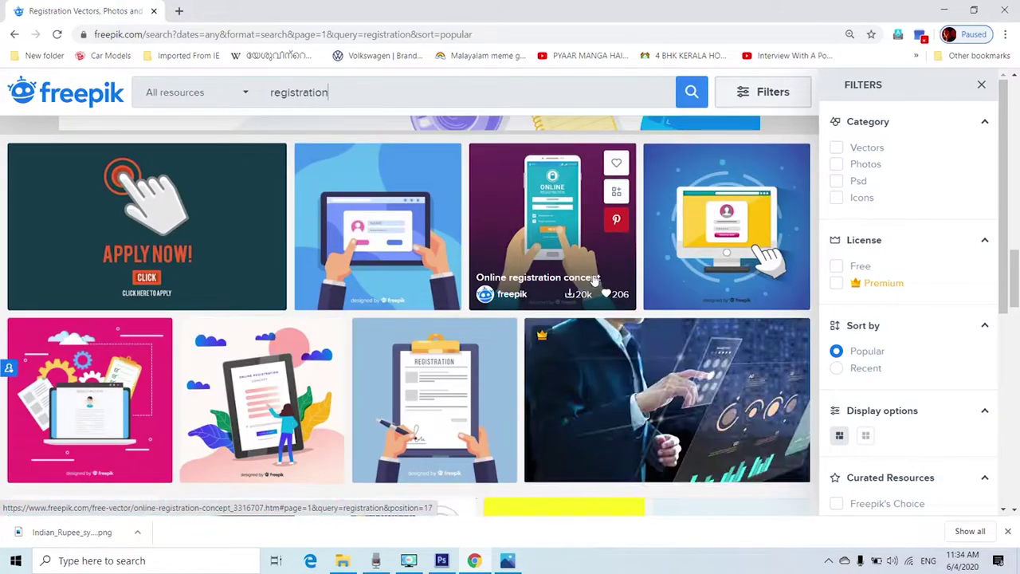
pyautogui.scroll(-3, 593, 279)
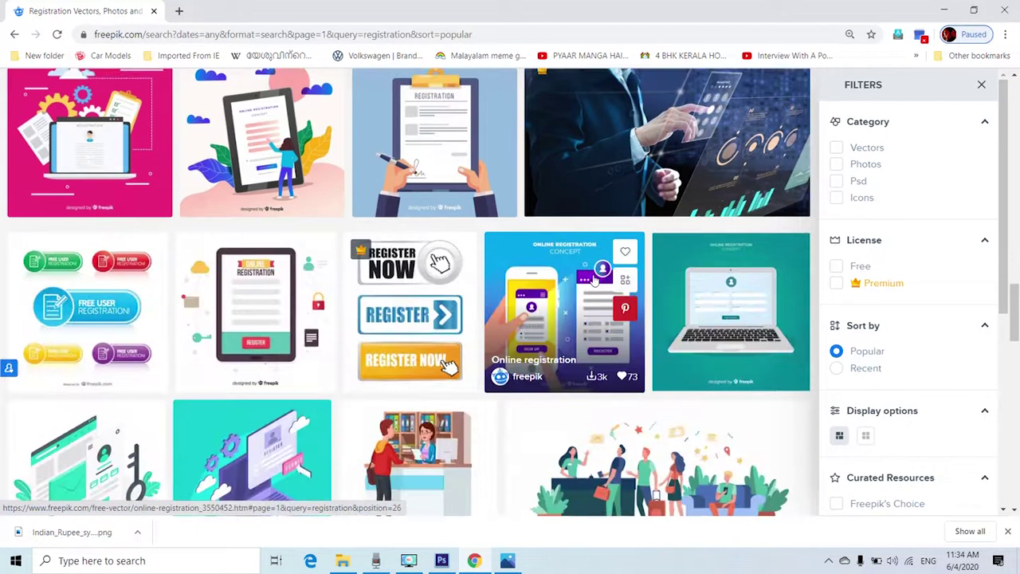
pyautogui.scroll(-5, 593, 279)
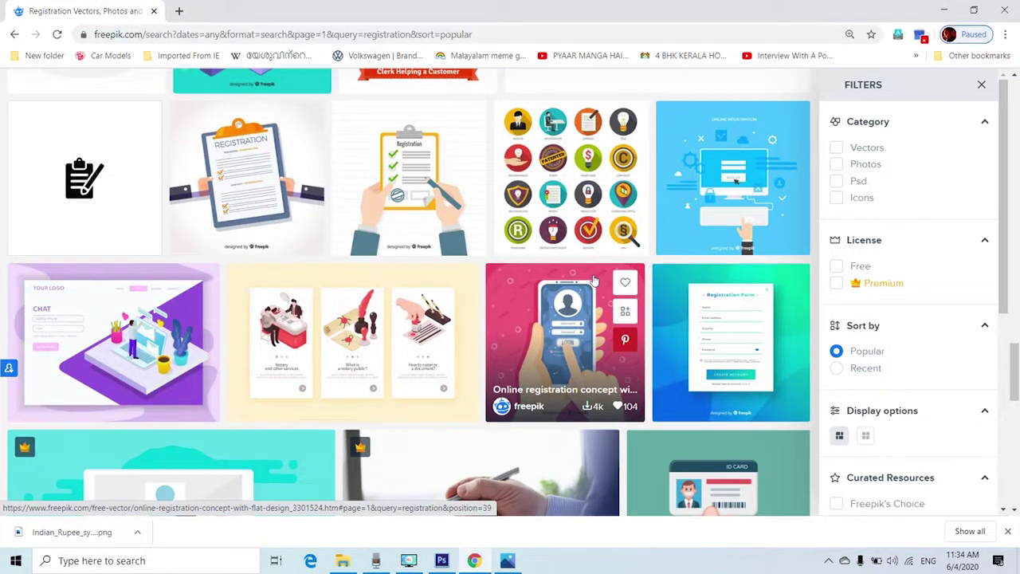
pyautogui.scroll(5, 593, 279)
pyautogui.scroll(4, 593, 279)
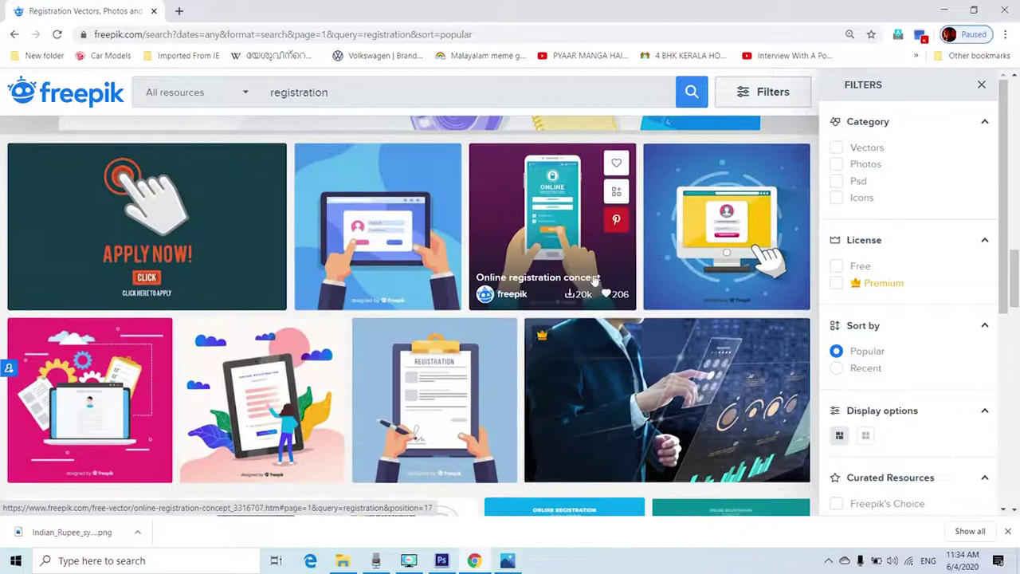
# - Compare the illustrations in the first rows of the registration results again to choose one
pyautogui.scroll(10, 594, 279)
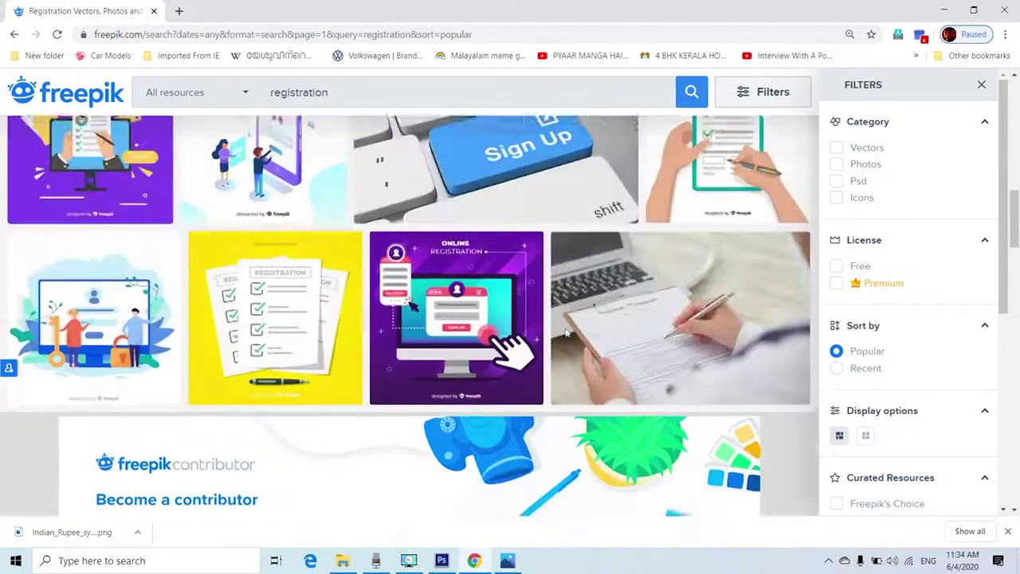
pyautogui.scroll(3, 566, 333)
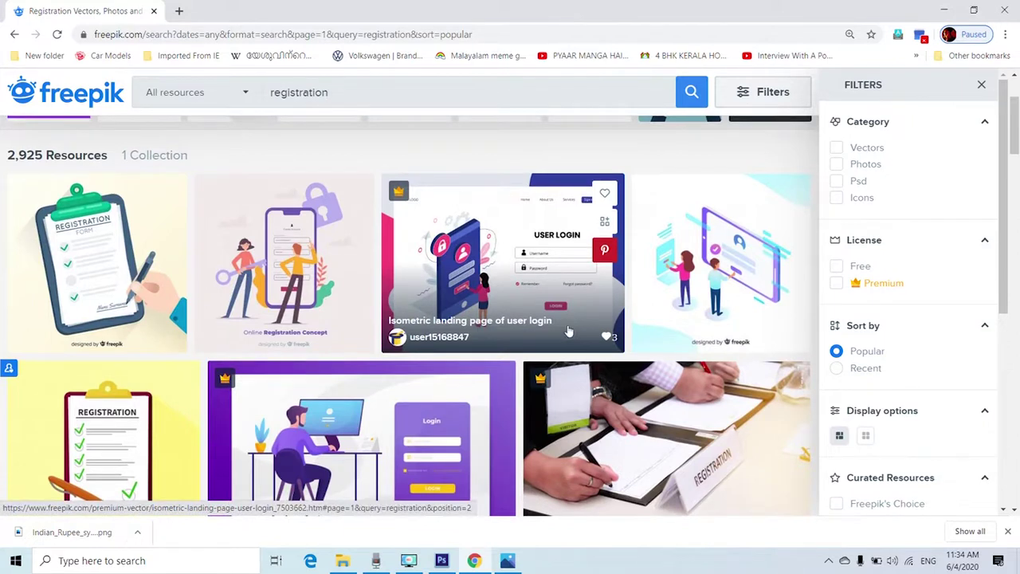
pyautogui.scroll(-3, 568, 331)
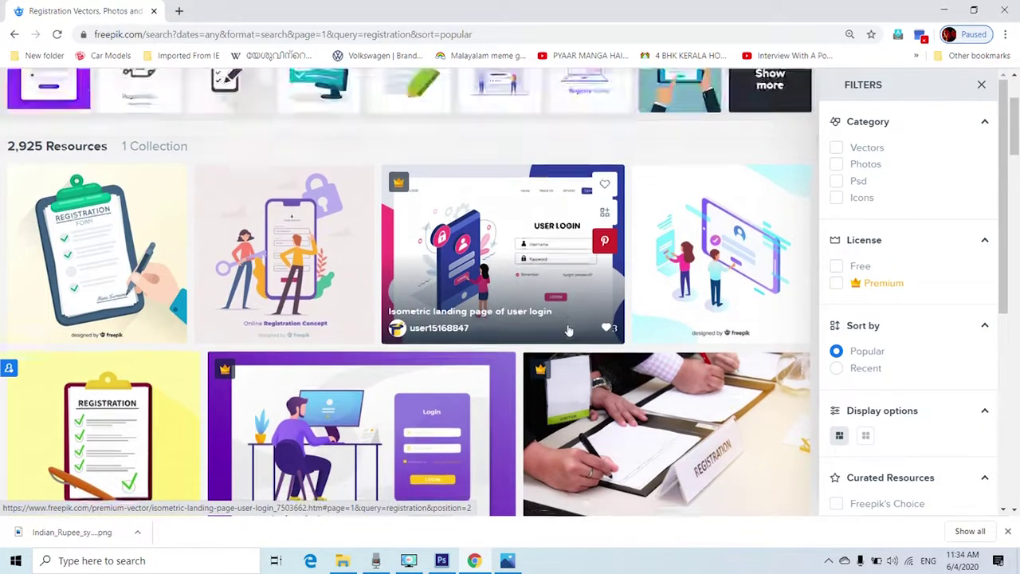
pyautogui.scroll(-1, 568, 330)
pyautogui.scroll(-6, 568, 331)
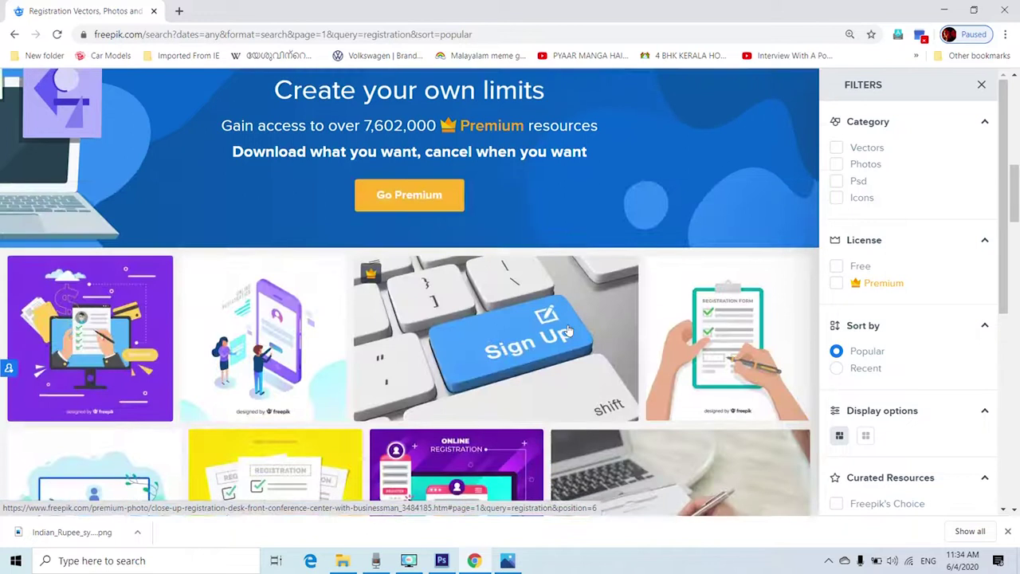
pyautogui.scroll(2, 568, 331)
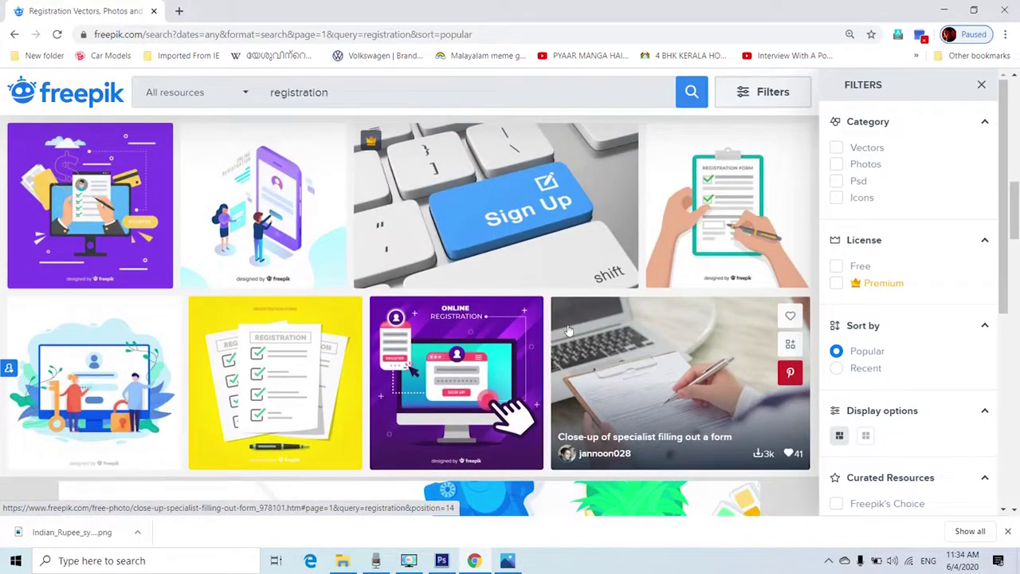
pyautogui.scroll(1, 568, 330)
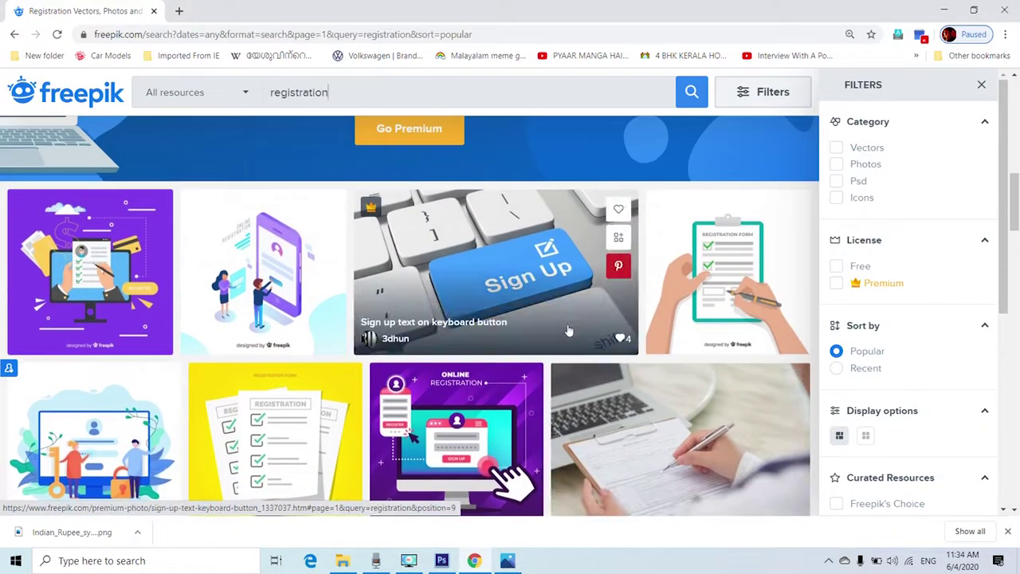
pyautogui.scroll(2, 568, 331)
pyautogui.scroll(5, 568, 331)
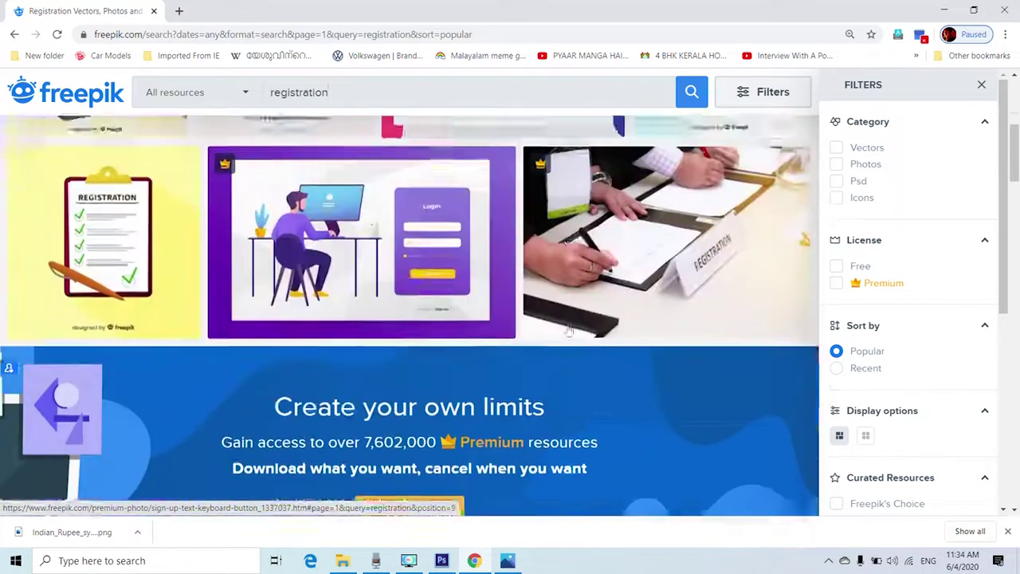
pyautogui.scroll(3, 568, 330)
pyautogui.scroll(-10, 568, 331)
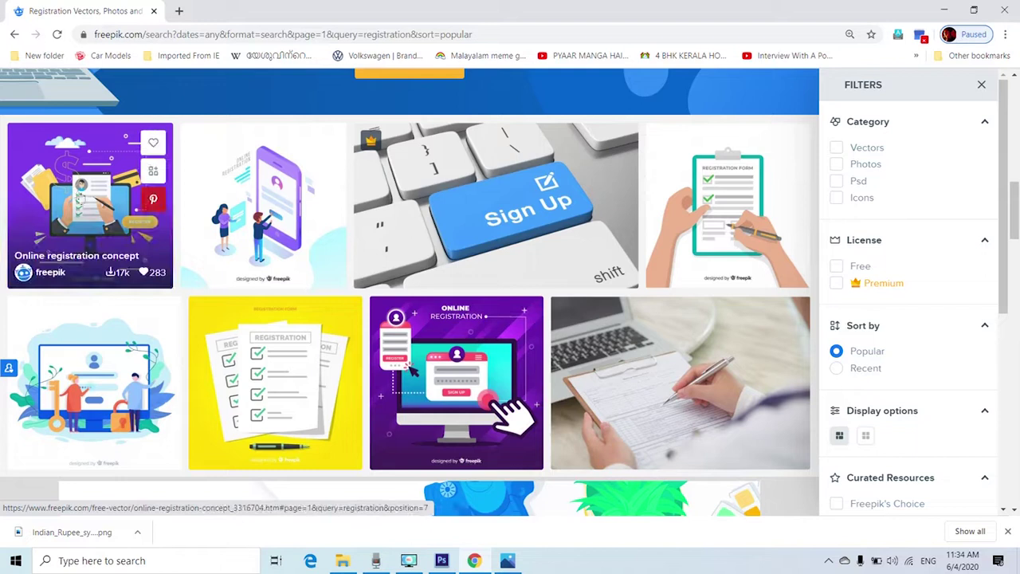
# - Download the free Online registration concept vector and save it as online-registration-concept in the NUmmera Solution folder
pyautogui.click(332, 278)
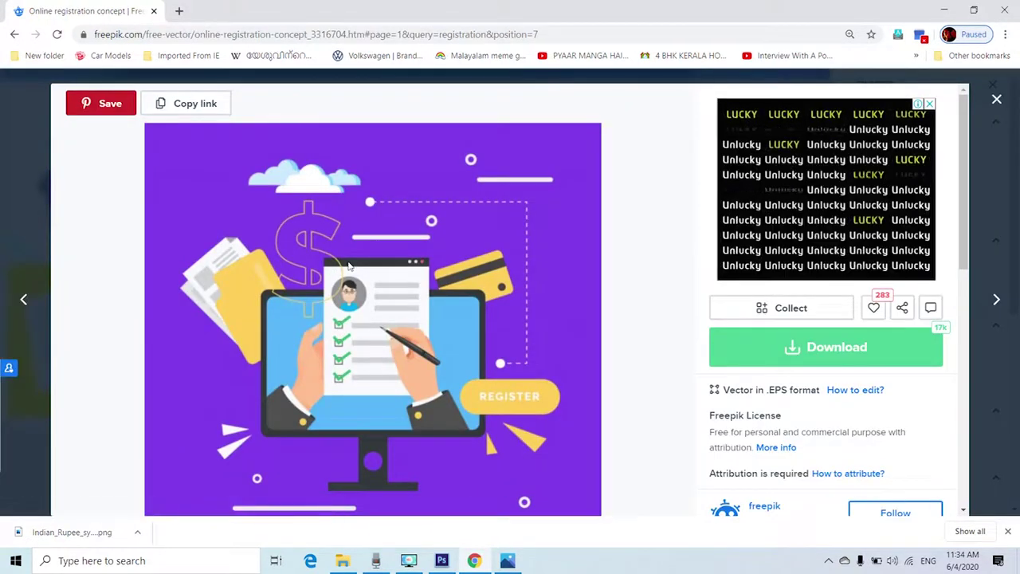
pyautogui.click(850, 343)
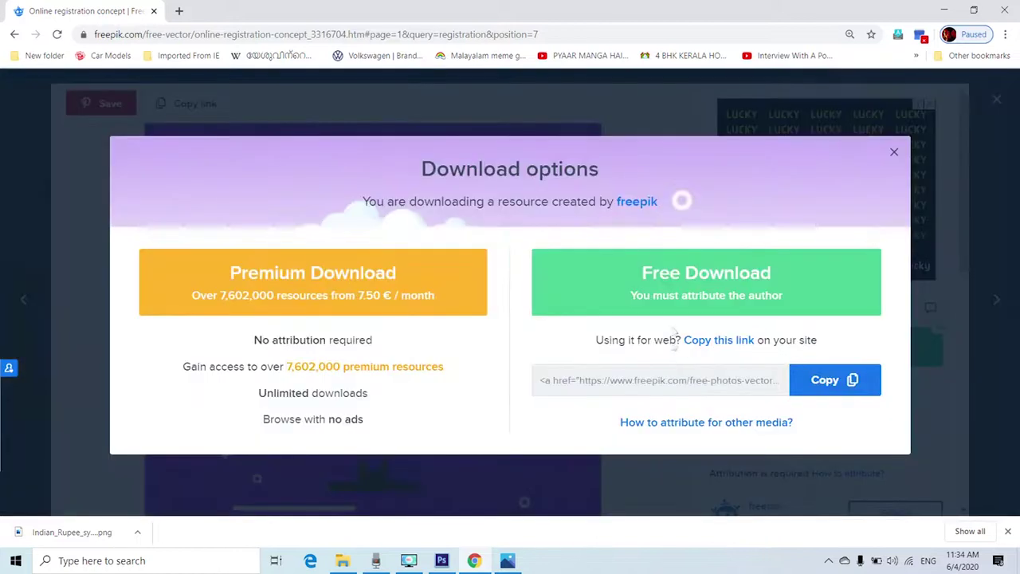
pyautogui.click(670, 292)
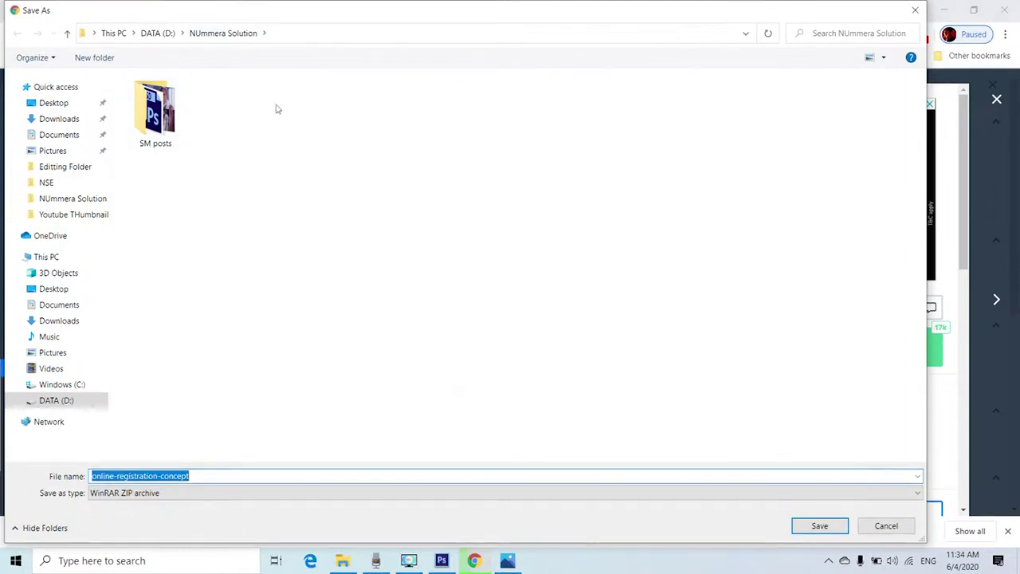
pyautogui.click(814, 528)
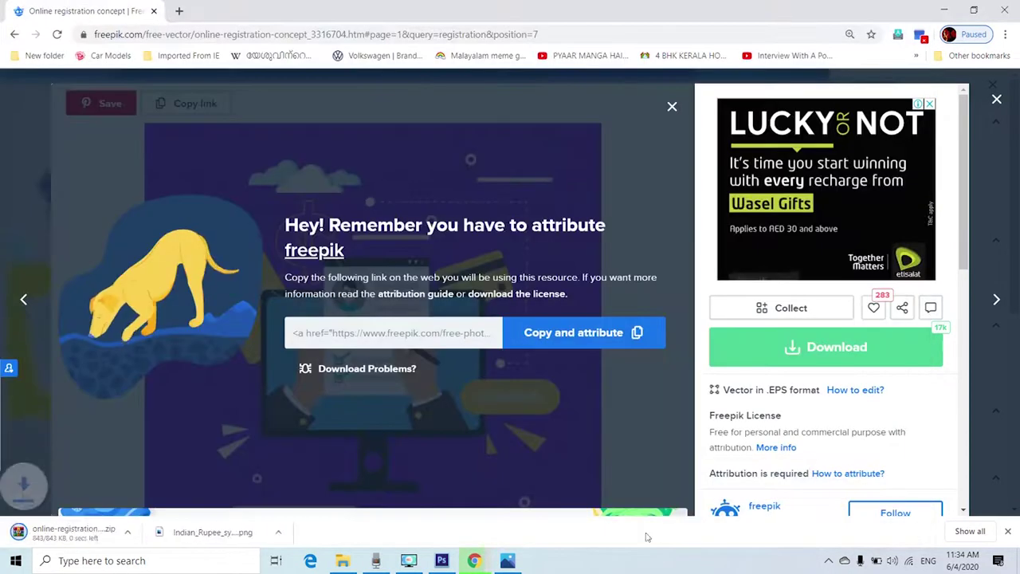
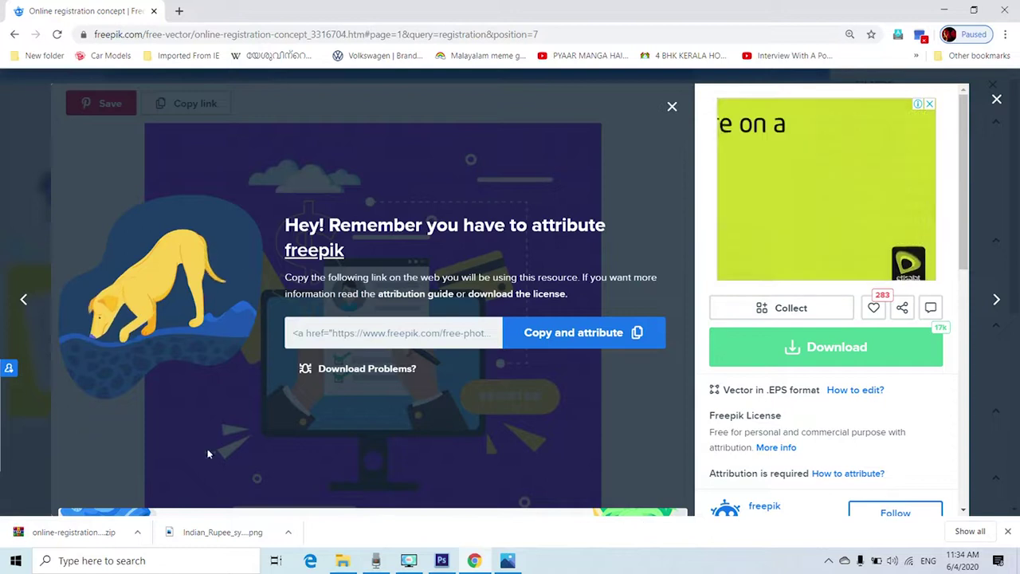
# - Open the downloaded online-registration archive and its file 493643-PHDQD2-41.ai in Illustrator, dismissing the missing fonts notice
pyautogui.click(110, 519)
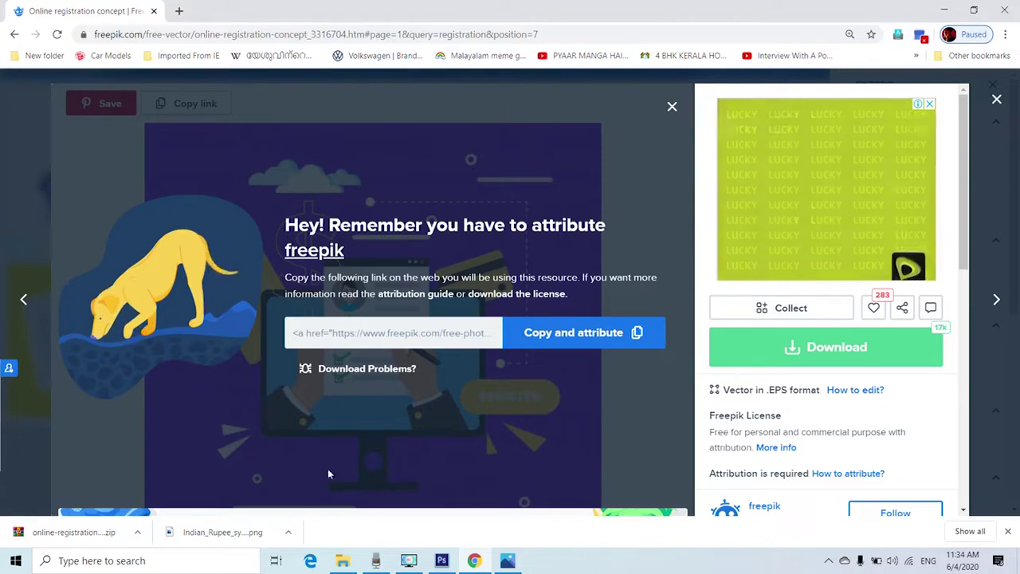
pyautogui.click(70, 533)
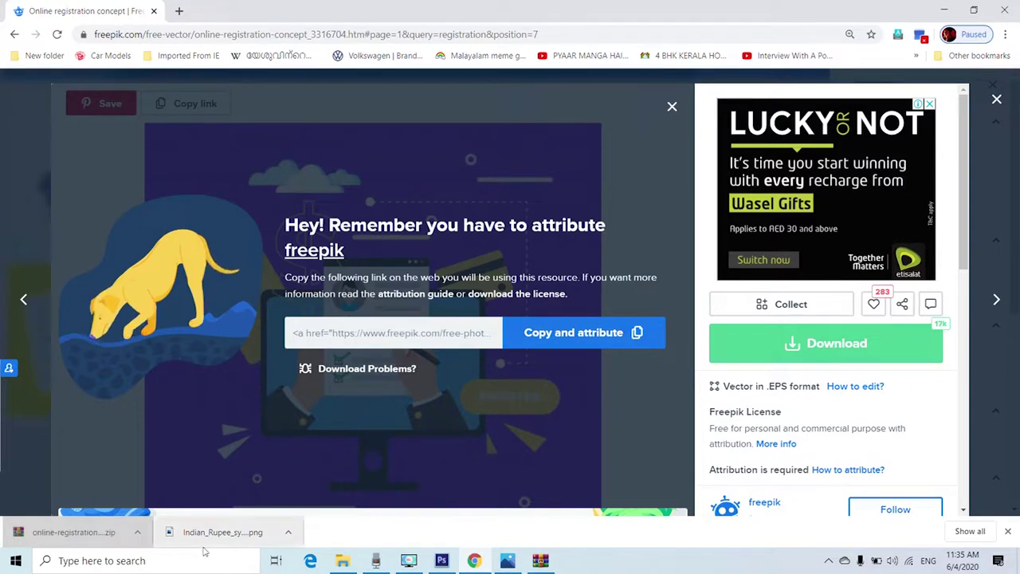
pyautogui.scroll(-3, 152, 471)
pyautogui.click(101, 539)
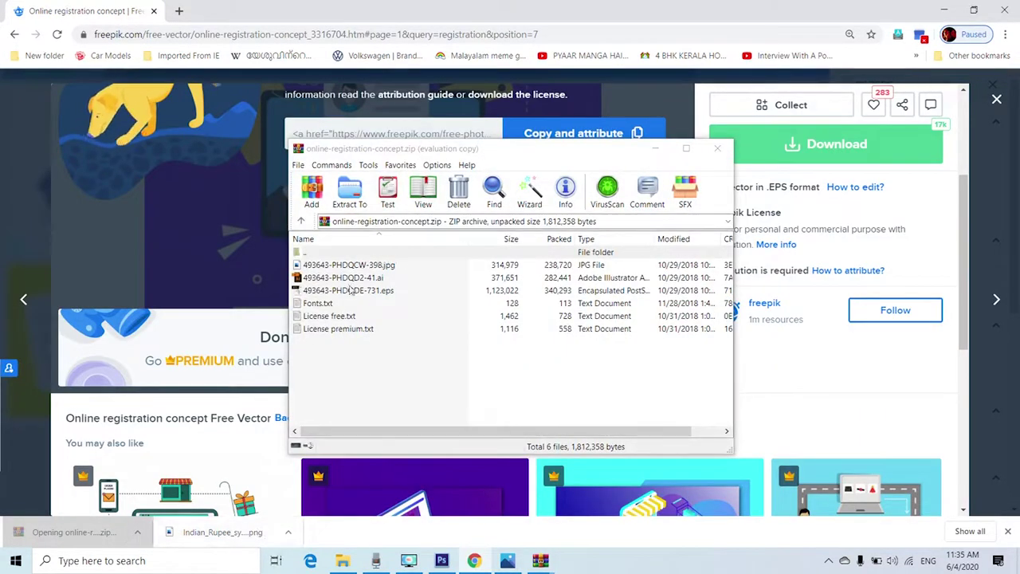
pyautogui.click(312, 267)
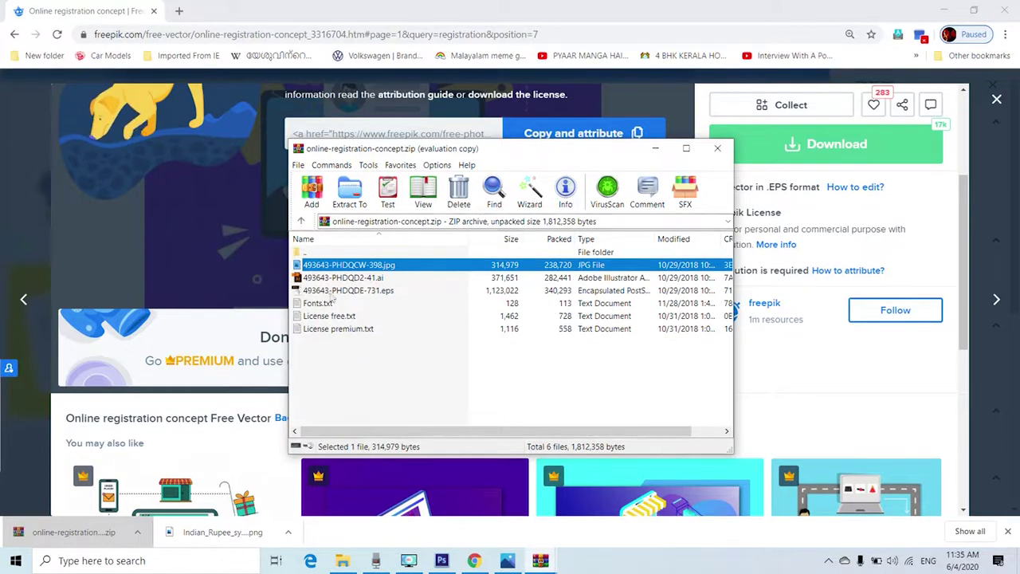
pyautogui.click(388, 292)
pyautogui.click(358, 279)
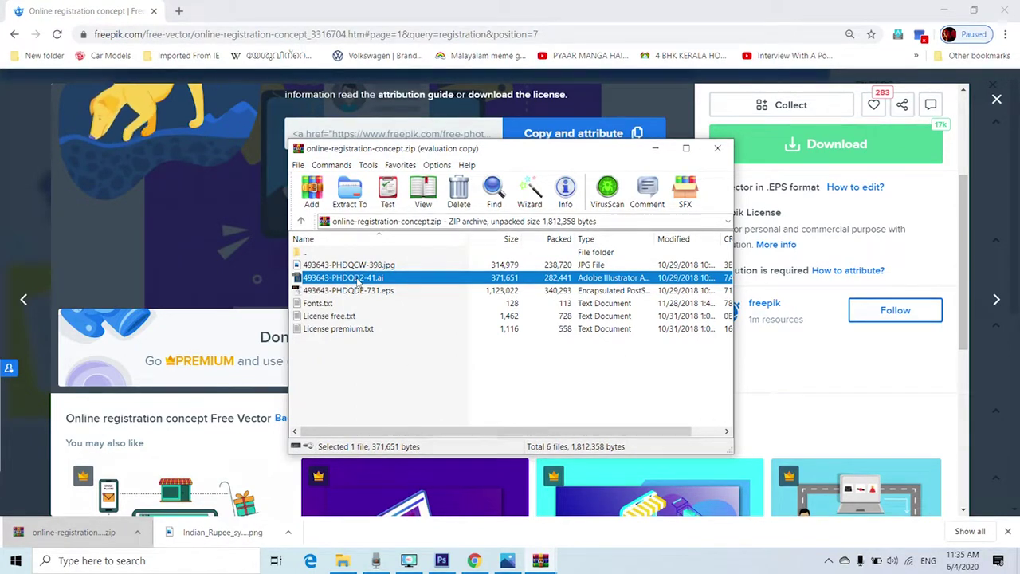
pyautogui.doubleClick(358, 278)
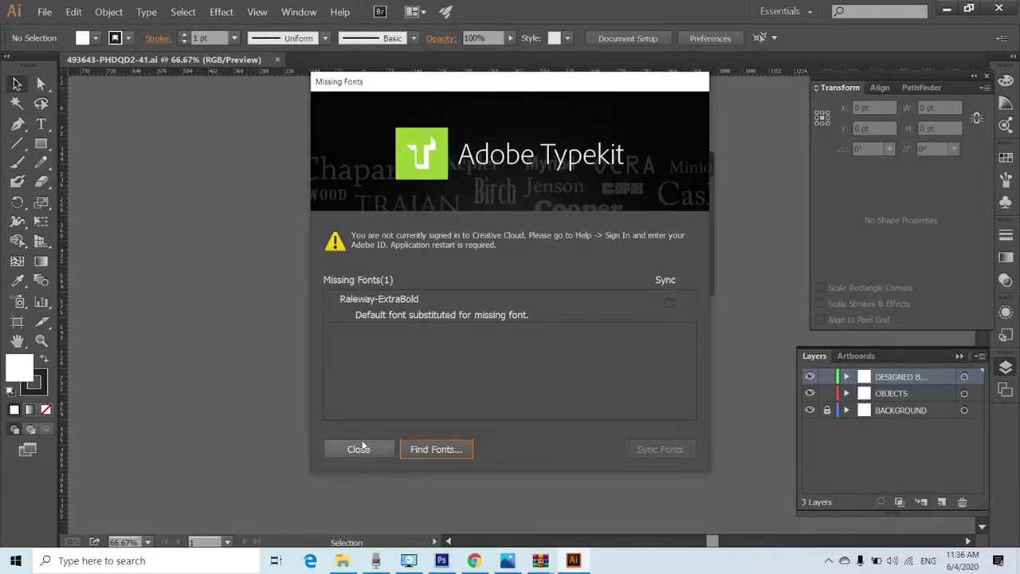
pyautogui.click(359, 448)
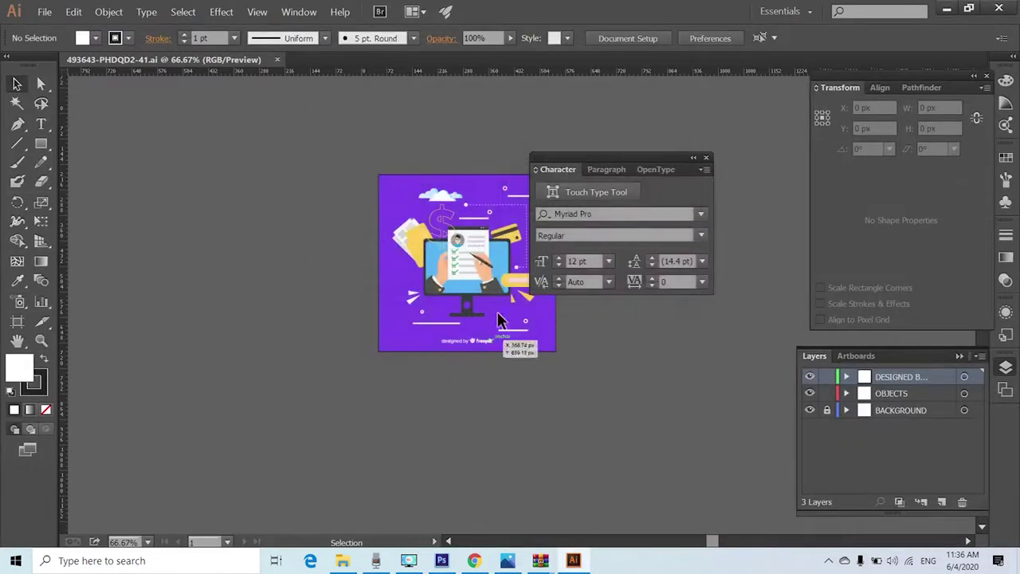
# - Move all the illustration objects together off the purple artboard onto the empty canvas beside it
pyautogui.hotkey('ctrl', '+')
pyautogui.hotkey('ctrl', '+')
pyautogui.press('Tab')
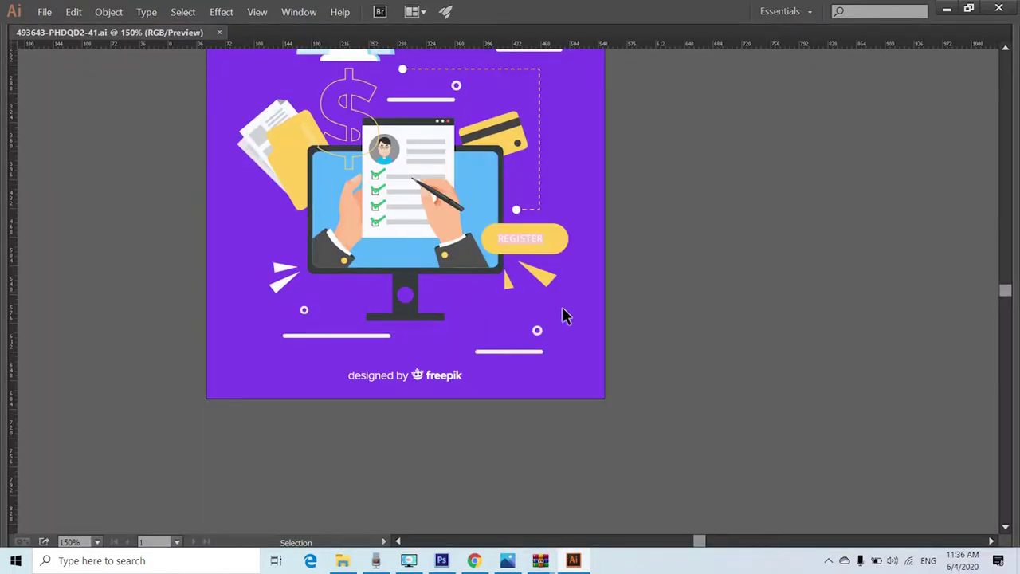
pyautogui.scroll(2, 482, 312)
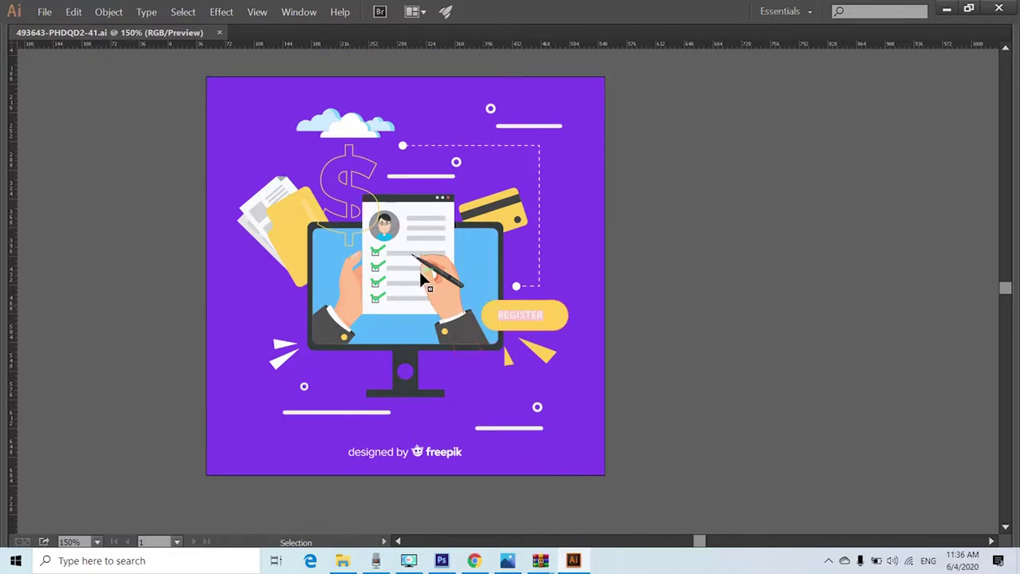
pyautogui.hotkey('ctrl', 'a')
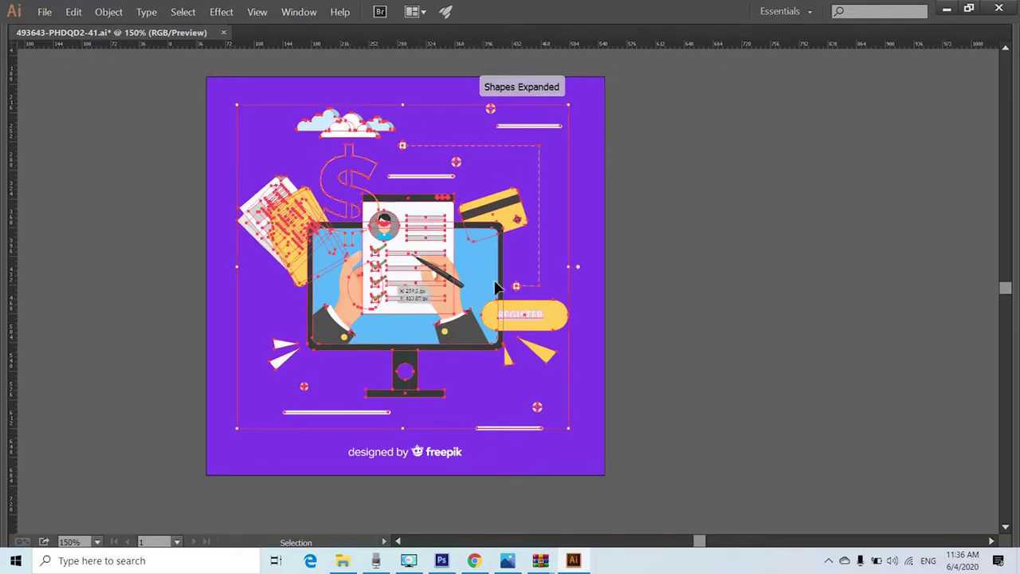
pyautogui.click(523, 250)
pyautogui.hotkey('ctrl', 'a')
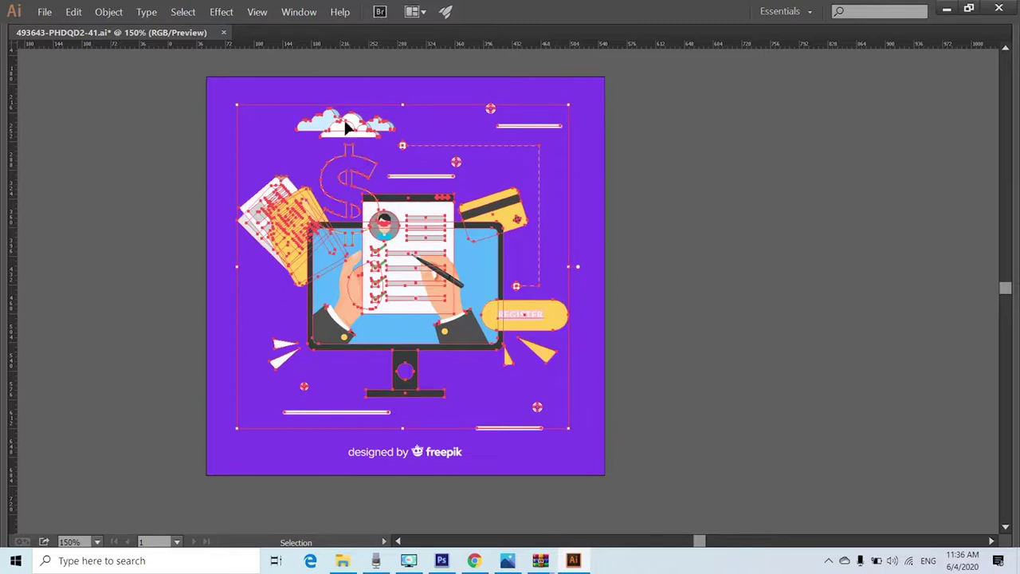
pyautogui.click(779, 289)
pyautogui.hotkey('ctrl', 'a')
pyautogui.scroll(-1, 377, 299)
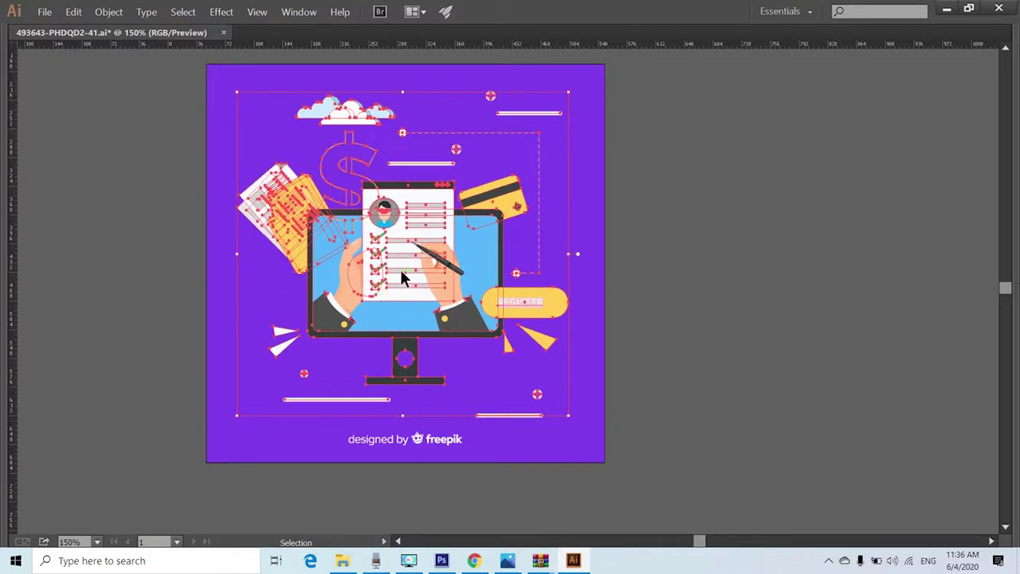
pyautogui.moveTo(401, 272); pyautogui.dragTo(772, 276)
pyautogui.press('space')
pyautogui.moveTo(693, 282); pyautogui.dragTo(310, 296)
pyautogui.click(654, 278)
pyautogui.scroll(1, 381, 308)
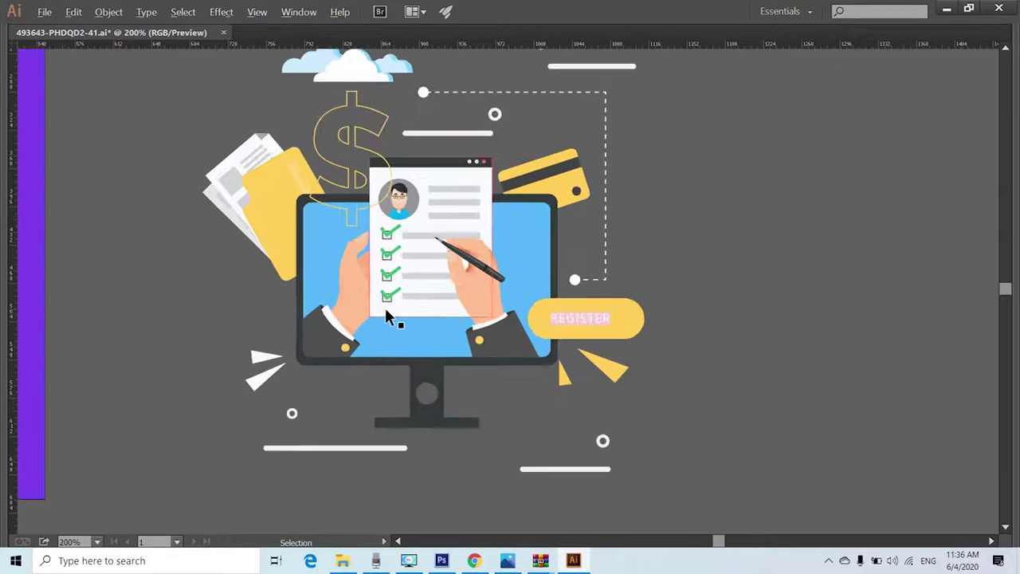
# - Isolate the illustration group and delete the clouds, the upper white lines and rings, the dashed connector and the bank card
pyautogui.doubleClick(440, 275)
pyautogui.scroll(3, 441, 276)
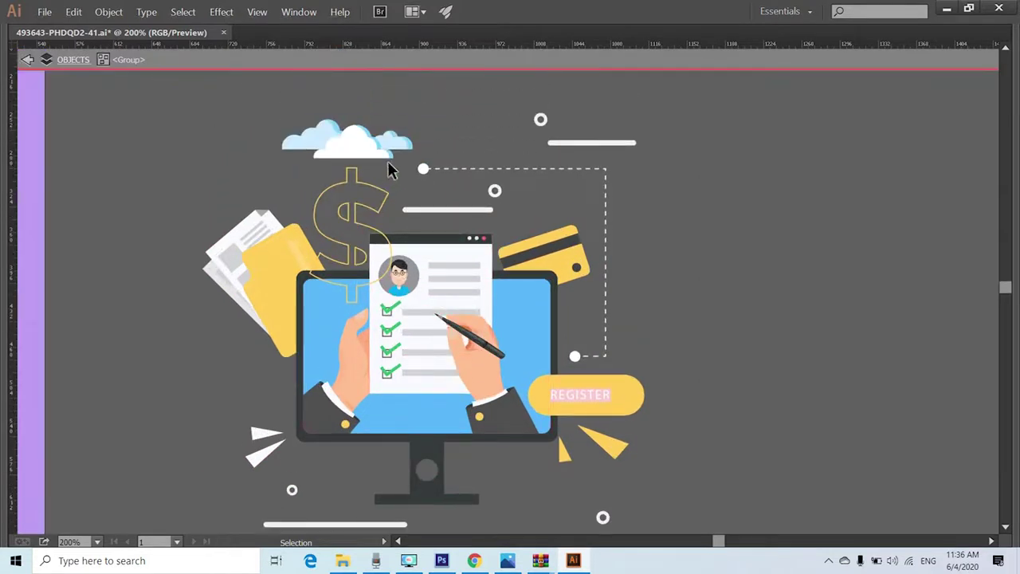
pyautogui.click(362, 156)
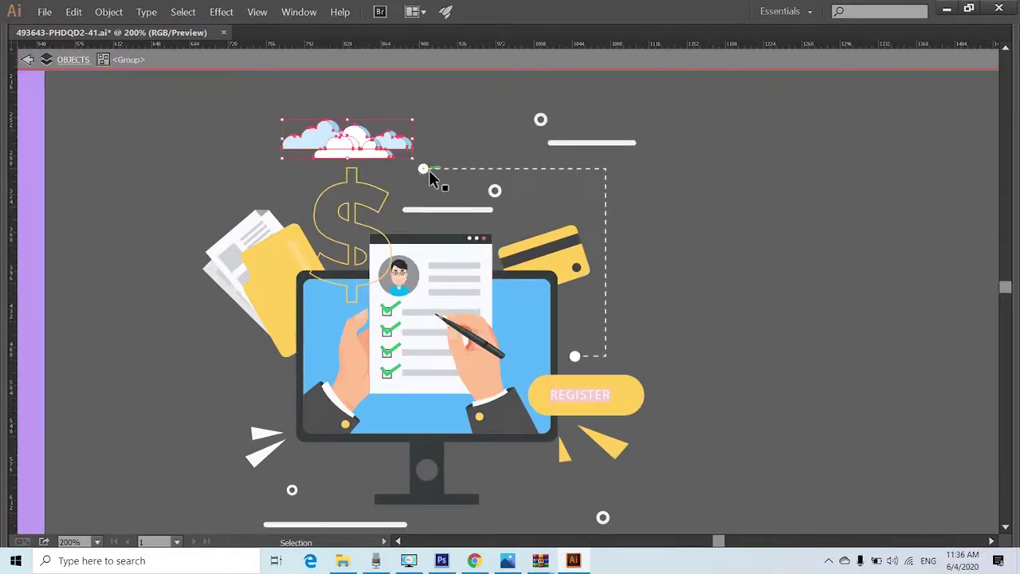
pyautogui.keyDown('shift'); pyautogui.click(569, 145); pyautogui.keyUp('shift')
pyautogui.keyDown('shift'); pyautogui.click(446, 170); pyautogui.keyUp('shift')
pyautogui.keyDown('shift'); pyautogui.click(424, 170); pyautogui.keyUp('shift')
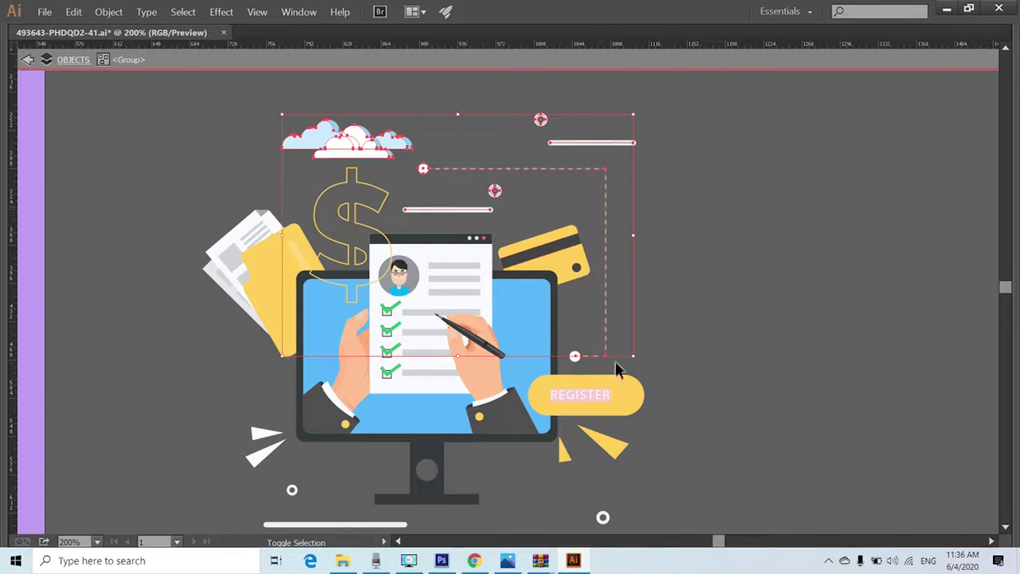
pyautogui.keyDown('shift'); pyautogui.click(588, 268); pyautogui.keyUp('shift')
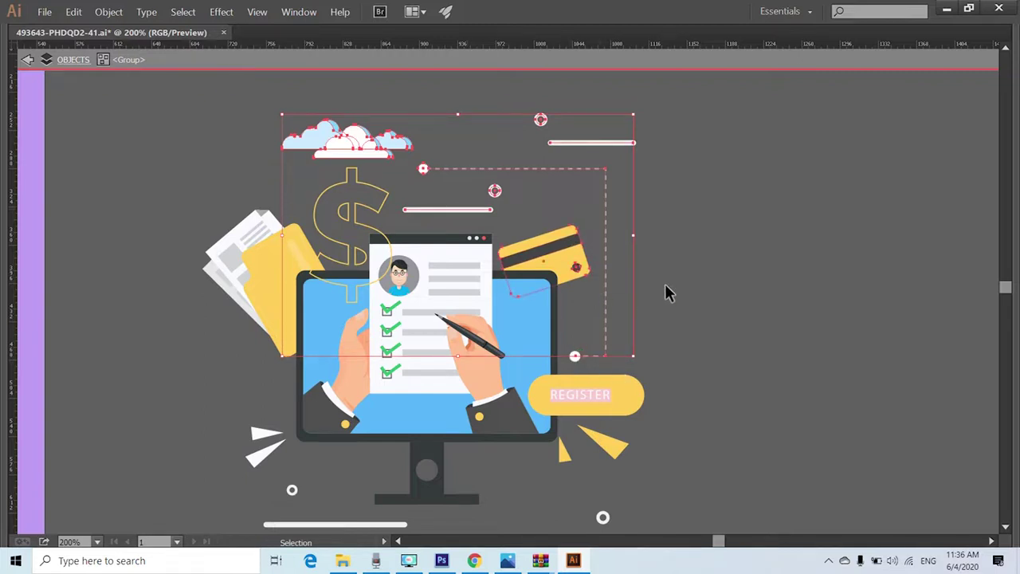
pyautogui.press('Delete')
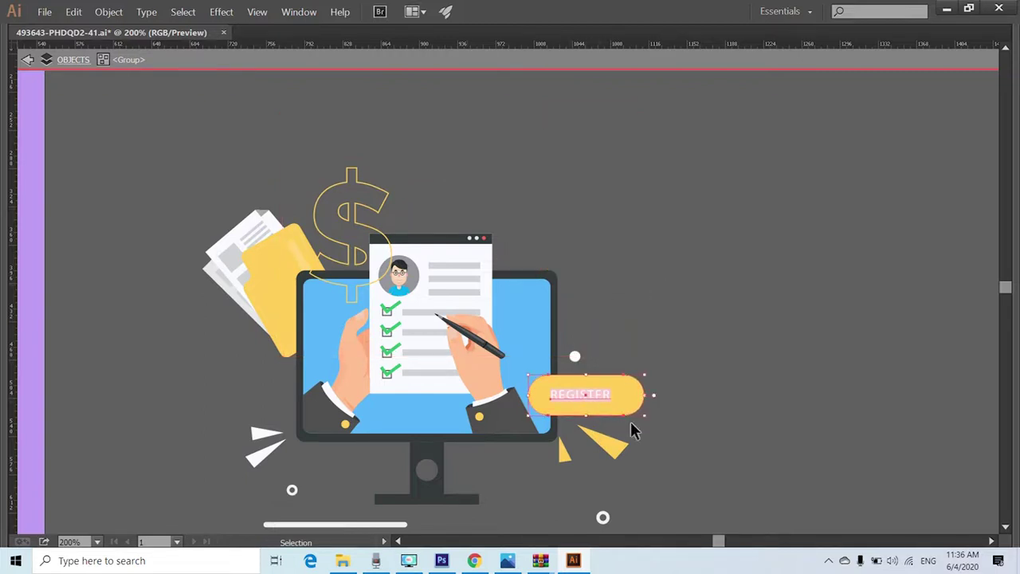
# - Change the font of the REGISTER label on the yellow button to Impact and enlarge the text to fill the button
pyautogui.doubleClick(587, 394)
pyautogui.doubleClick(723, 381)
pyautogui.click(583, 386)
pyautogui.doubleClick(583, 386)
pyautogui.click(580, 392)
pyautogui.doubleClick(581, 394)
pyautogui.click(581, 394)
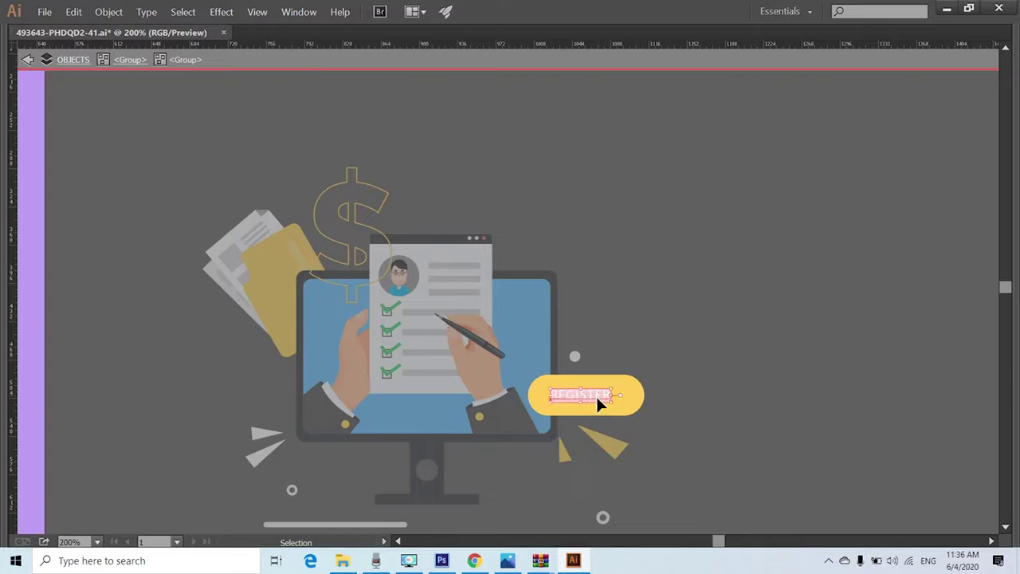
pyautogui.press('a')
pyautogui.hotkey('ctrl', 't')
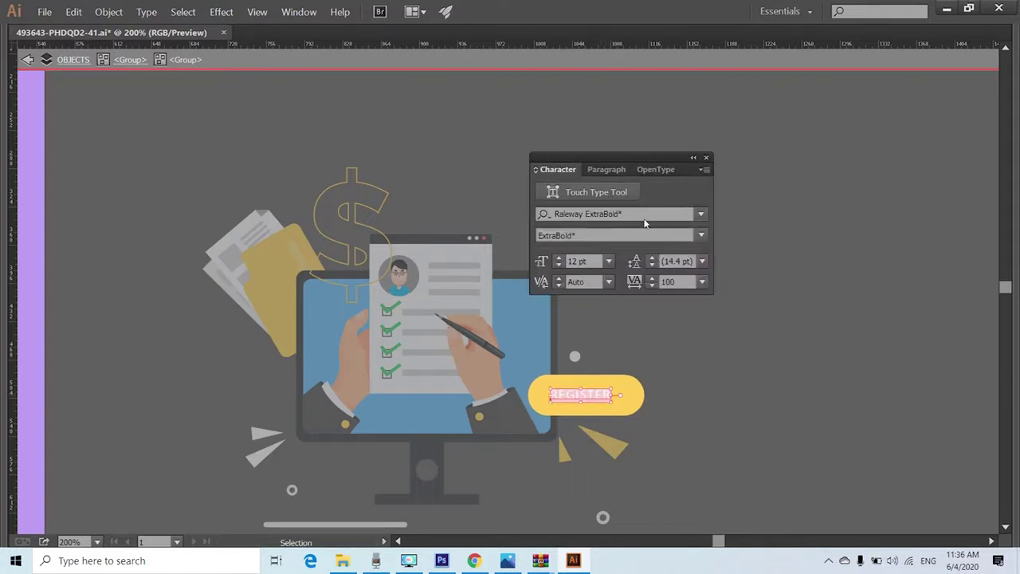
pyautogui.click(645, 213)
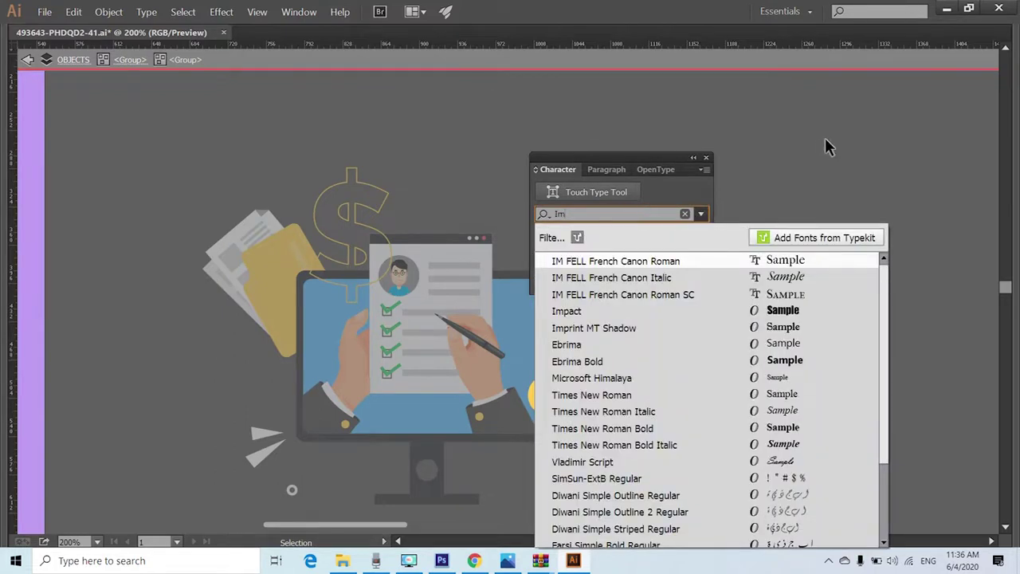
pyautogui.click(601, 311)
pyautogui.moveTo(614, 406)
pyautogui.mouseDown()
pyautogui.moveTo(656, 417)
pyautogui.moveTo(610, 403)
pyautogui.moveTo(603, 389)
pyautogui.moveTo(643, 405)
pyautogui.moveTo(621, 409)
pyautogui.mouseUp()
pyautogui.click(704, 397)
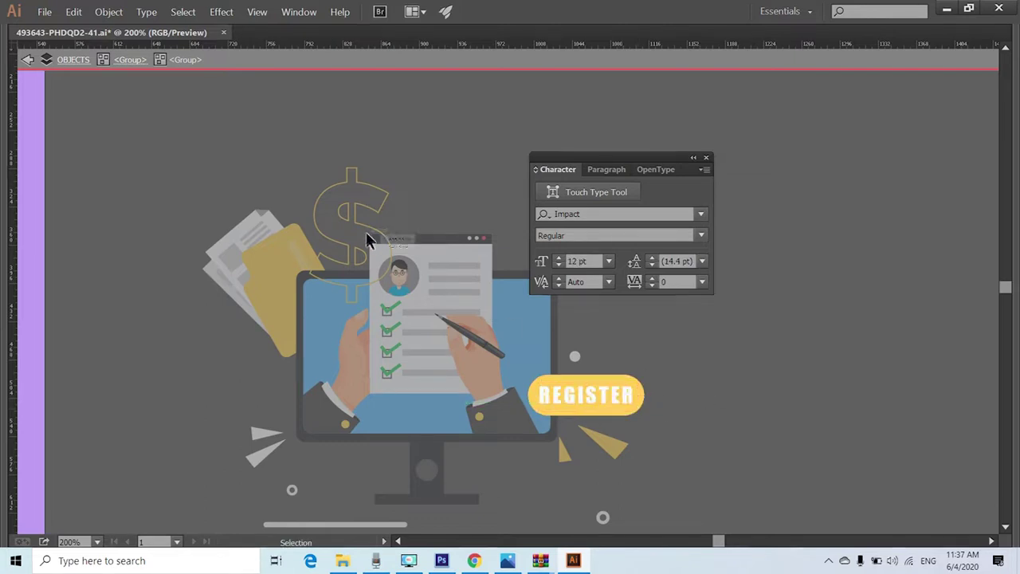
# - Delete the dollar sign outline and the white rays, rings and lines around the base of the monitor
pyautogui.press('Escape')
pyautogui.hotkey('ctrl', 'a')
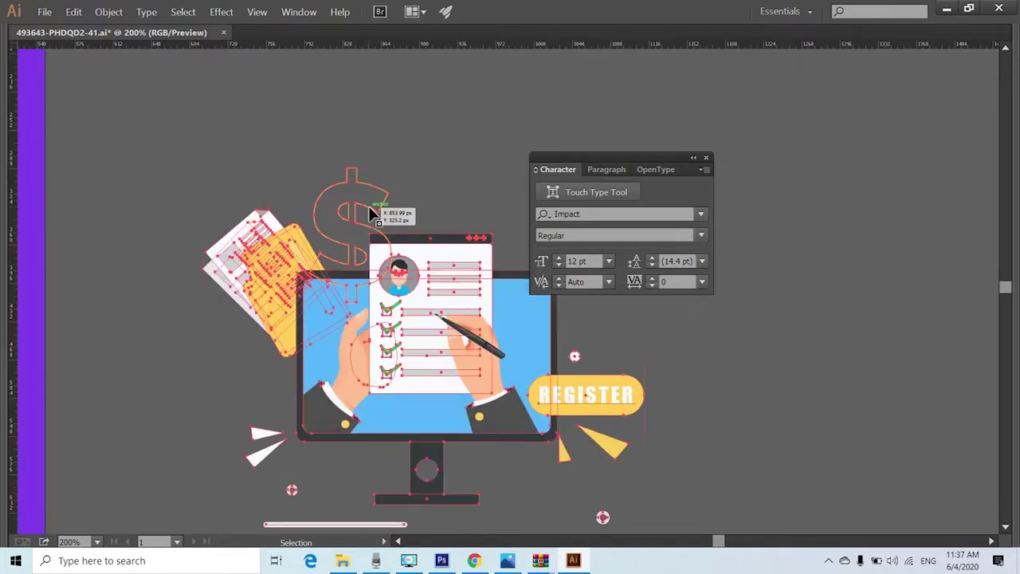
pyautogui.doubleClick(371, 214)
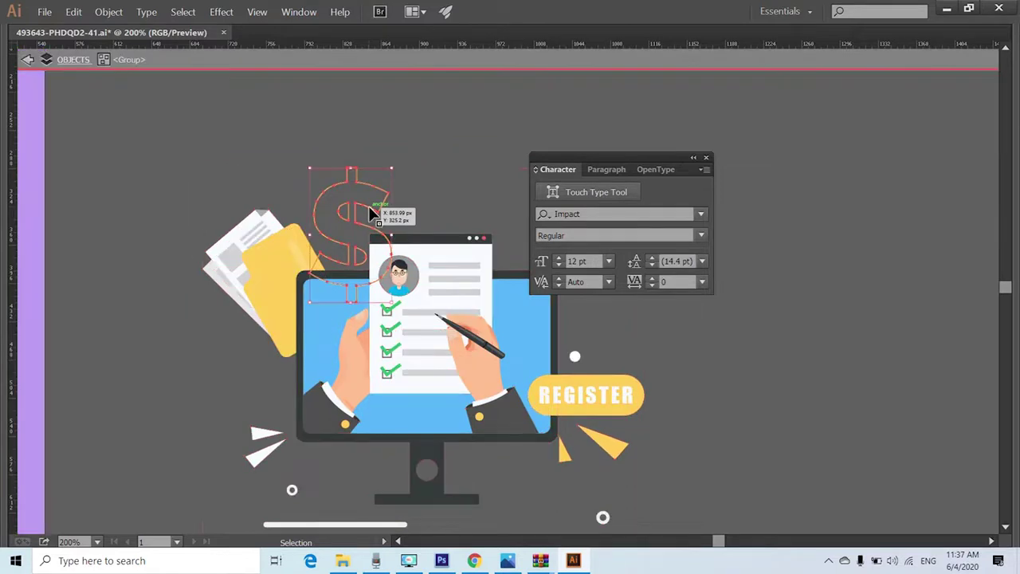
pyautogui.press('Delete')
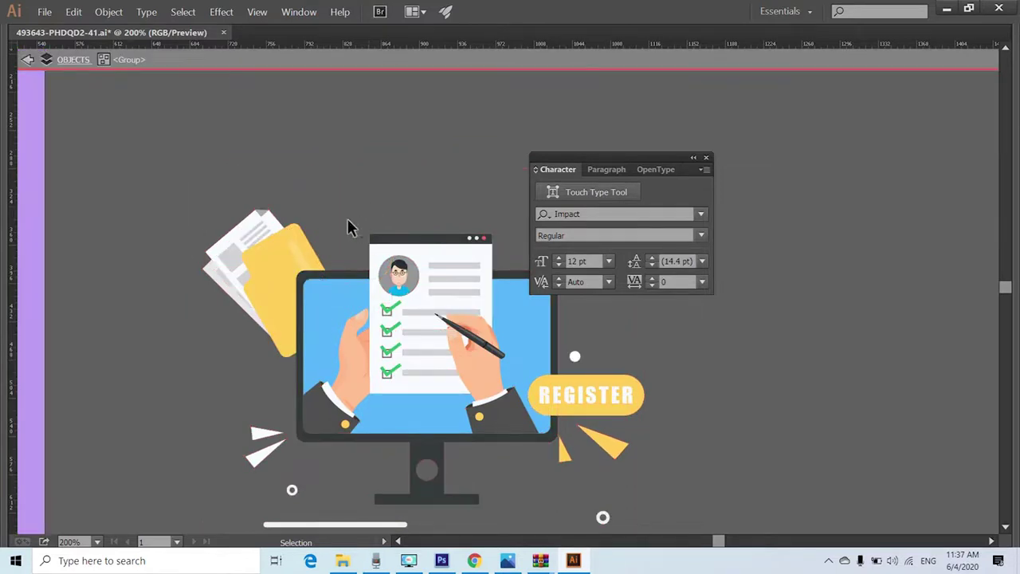
pyautogui.scroll(-2, 278, 467)
pyautogui.keyDown('shift'); pyautogui.click(278, 472); pyautogui.keyUp('shift')
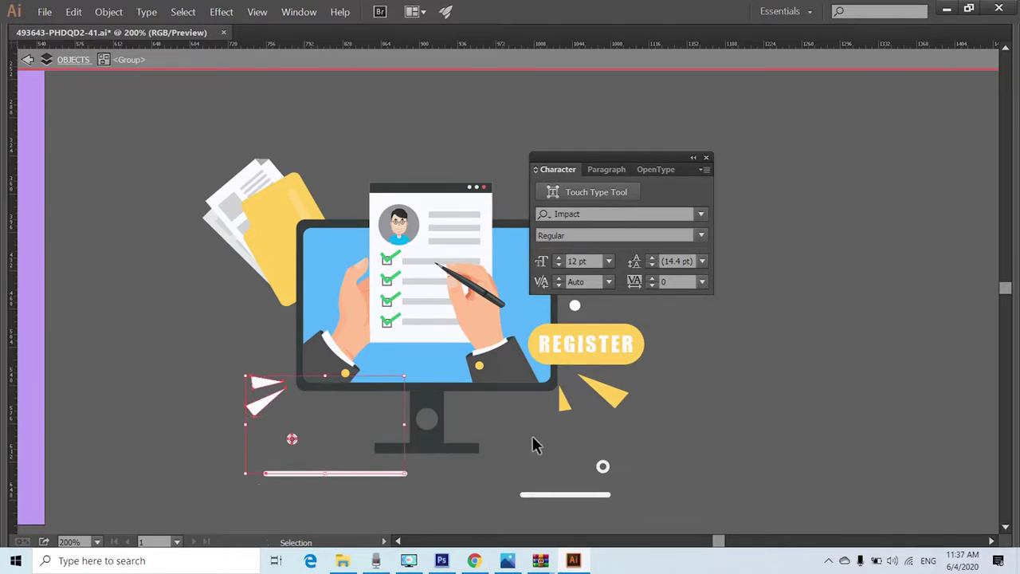
pyautogui.press('Delete')
# - Move the yellow folder with papers behind the monitor's upper-right corner, rotate it clockwise to lean outward, and leave isolation mode
pyautogui.click(280, 216)
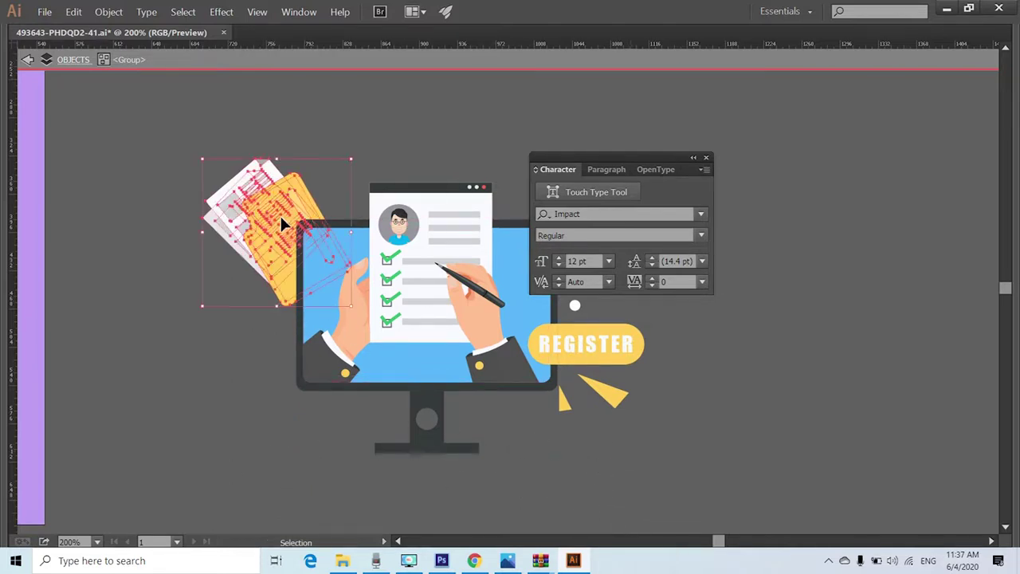
pyautogui.press('Tab')
pyautogui.press('Tab')
pyautogui.moveTo(269, 212); pyautogui.dragTo(508, 180)
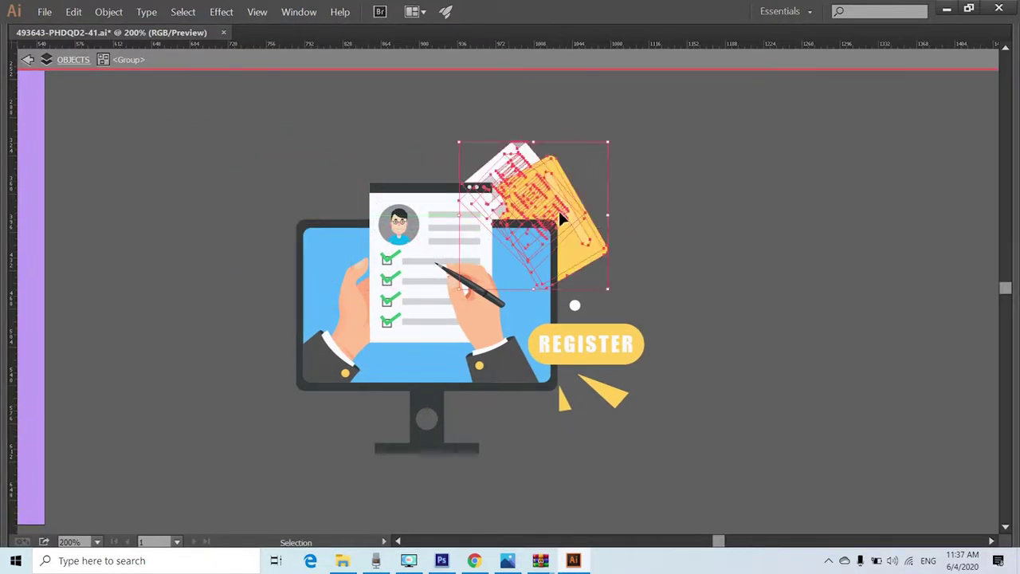
pyautogui.moveTo(613, 145); pyautogui.dragTo(675, 268)
pyautogui.doubleClick(709, 267)
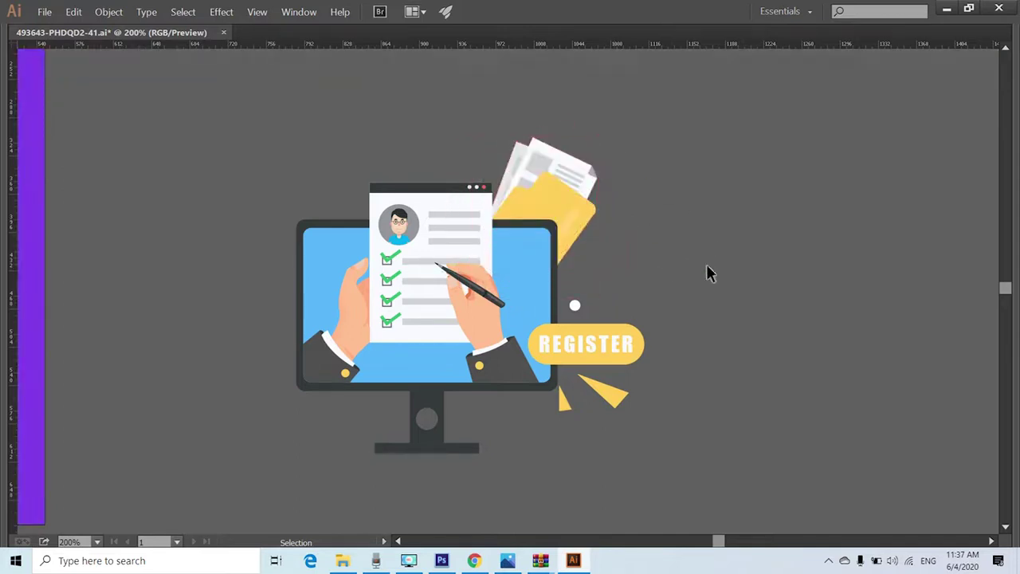
pyautogui.hotkey('ctrl', '-')
pyautogui.hotkey('ctrl', '-')
pyautogui.hotkey('ctrl', '-')
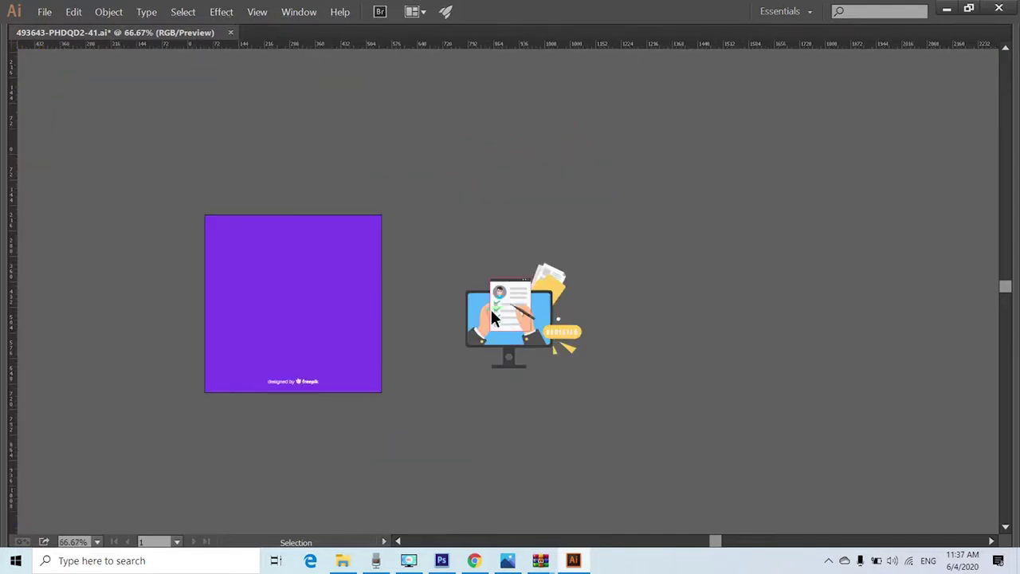
# - Cut the illustration group and switch to Photoshop to paste it into the Facebook post as a smart object
pyautogui.click(494, 319)
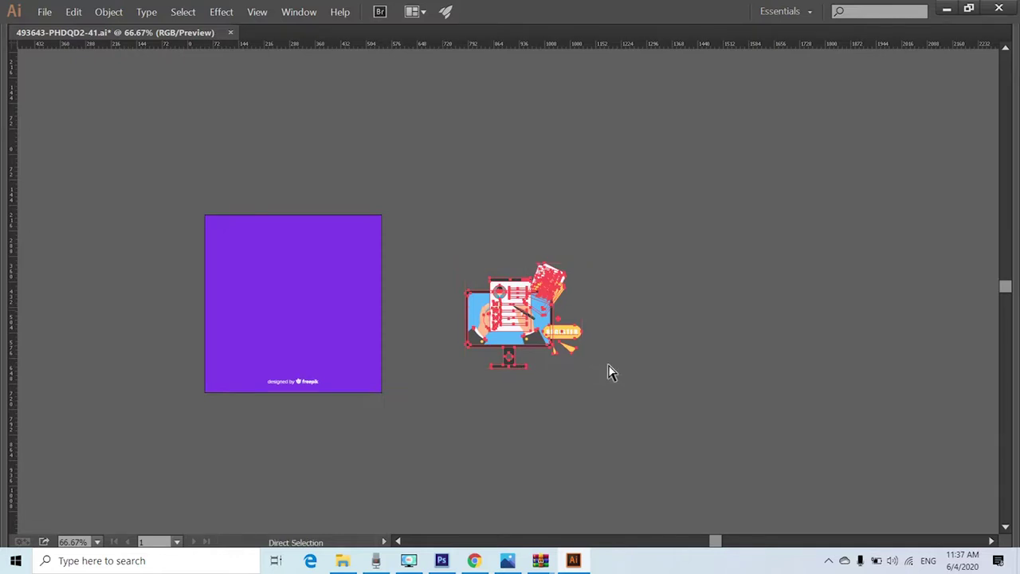
pyautogui.hotkey('ctrl', 'x')
pyautogui.hotkey('alt', 'Tab')
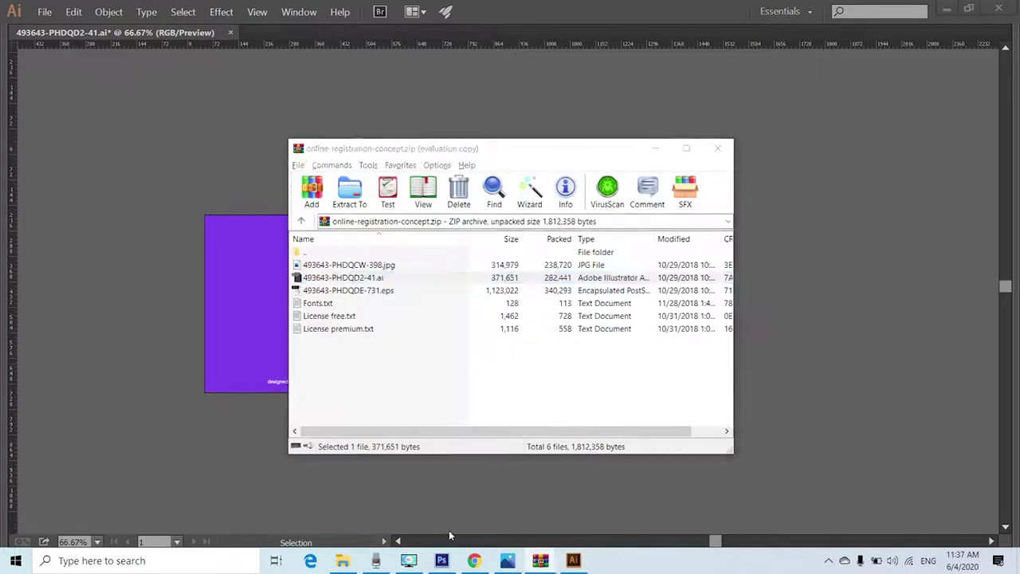
pyautogui.hotkey('alt', 'Tab')
pyautogui.hotkey('alt', 'Tab')
pyautogui.press('Tab')
pyautogui.hotkey('ctrl', 'v')
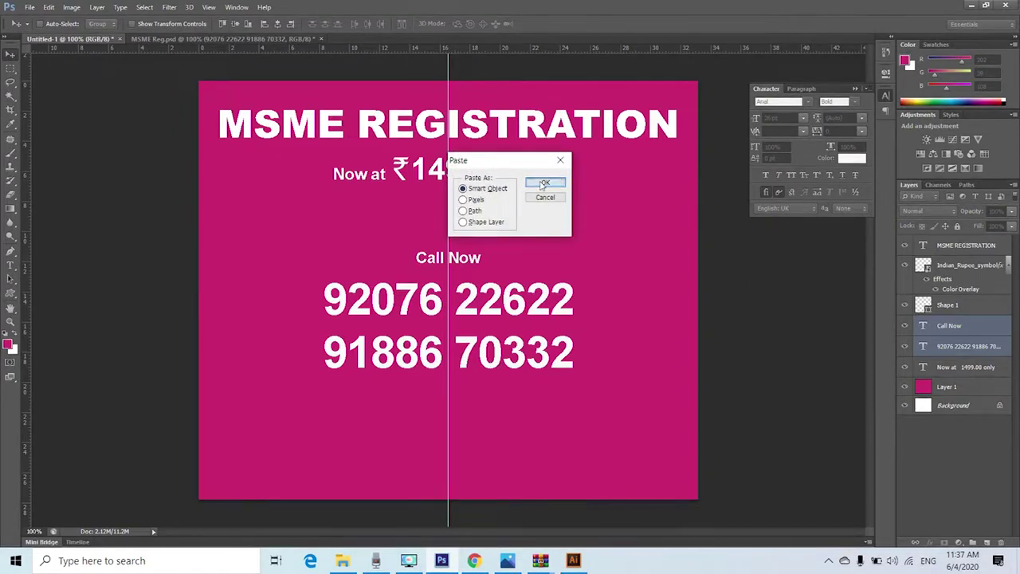
pyautogui.click(542, 185)
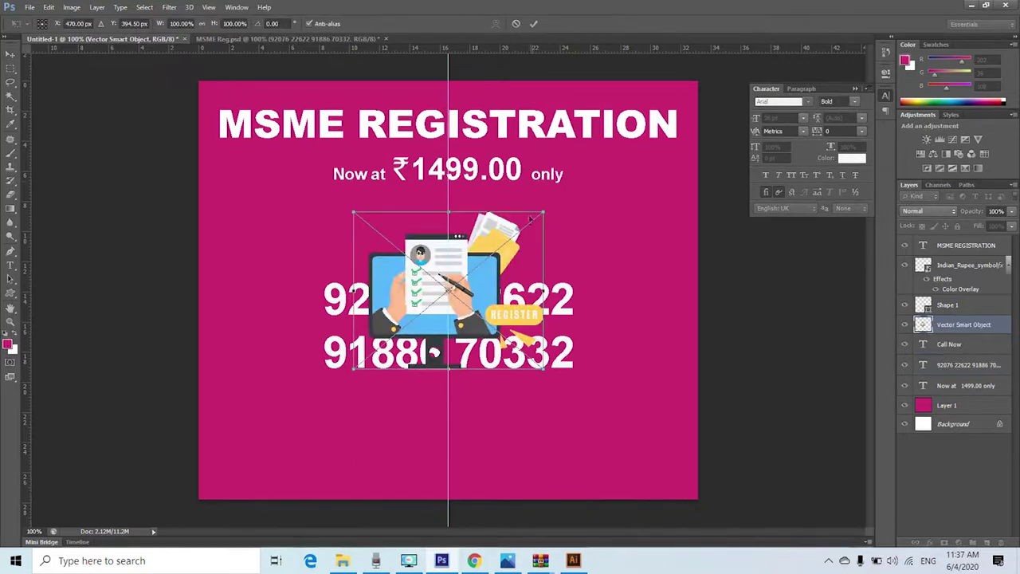
# - Scale the pasted illustration proportionally to about 141% and commit the placement
pyautogui.moveTo(544, 212); pyautogui.dragTo(582, 179)
pyautogui.scroll(10, 495, 250)
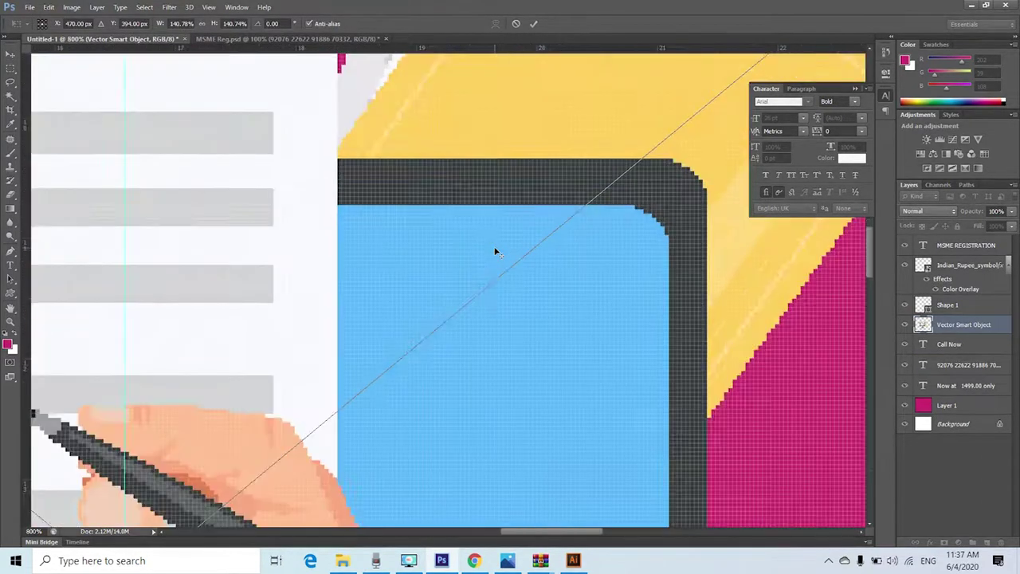
pyautogui.scroll(-10, 495, 250)
pyautogui.scroll(8, 497, 231)
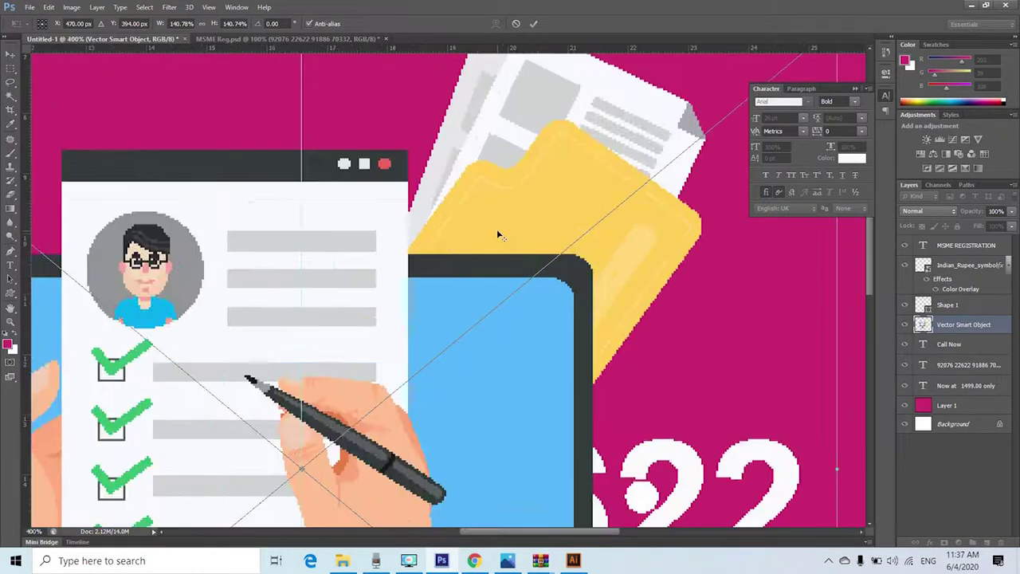
pyautogui.scroll(-4, 496, 231)
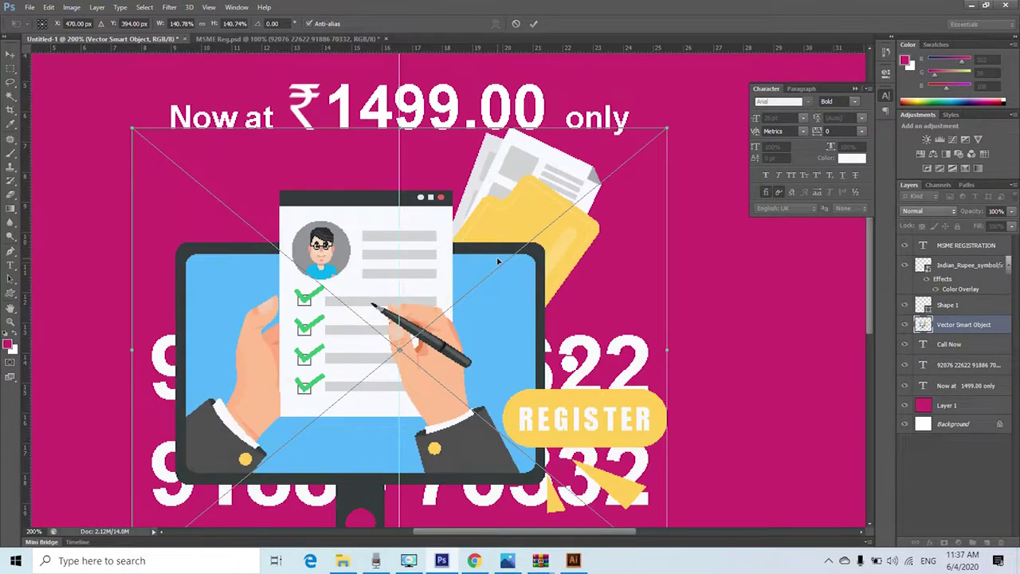
pyautogui.press('Return')
# - Move the illustration to the lower-left corner of the post and enlarge it slightly toward the upper right
pyautogui.scroll(3, 499, 261)
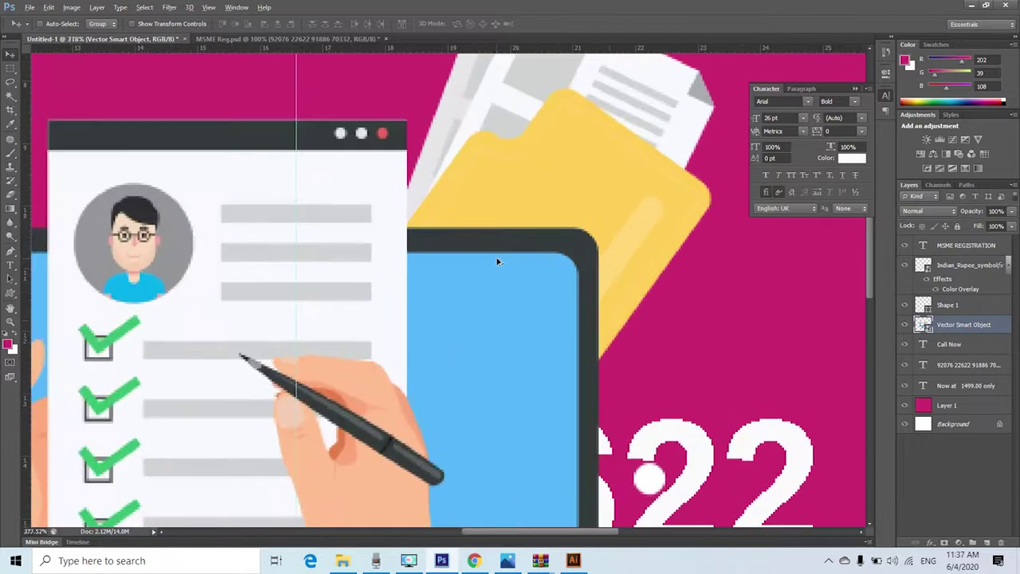
pyautogui.scroll(-5, 499, 261)
pyautogui.moveTo(482, 291); pyautogui.dragTo(440, 306)
pyautogui.scroll(-1, 356, 310)
pyautogui.scroll(-4, 414, 304)
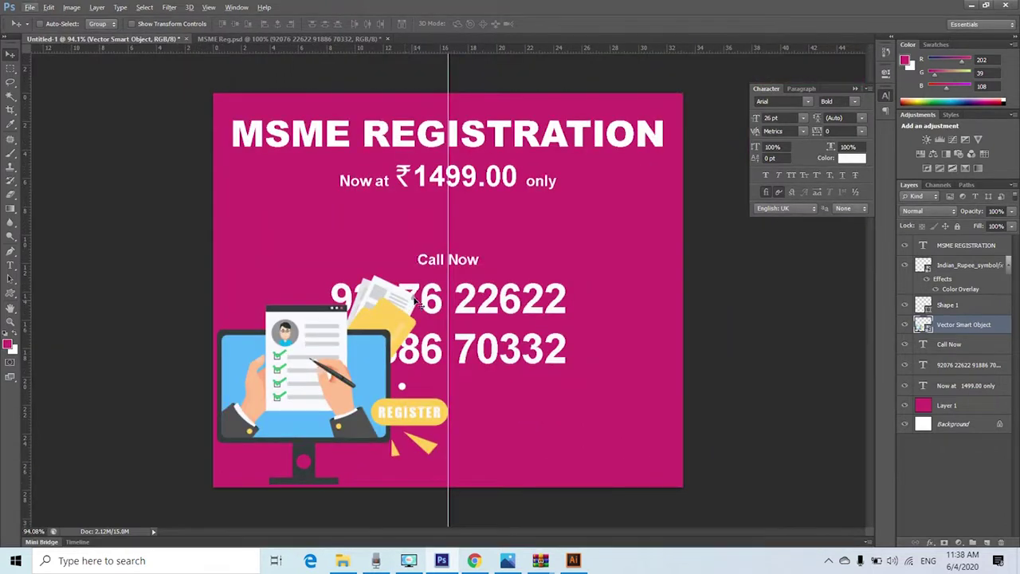
pyautogui.hotkey('ctrl', 't')
pyautogui.moveTo(450, 277); pyautogui.dragTo(476, 252)
pyautogui.press('Return')
# - Move the two phone number lines to the right half of the post, clear of the monitor
pyautogui.rightClick(496, 298)
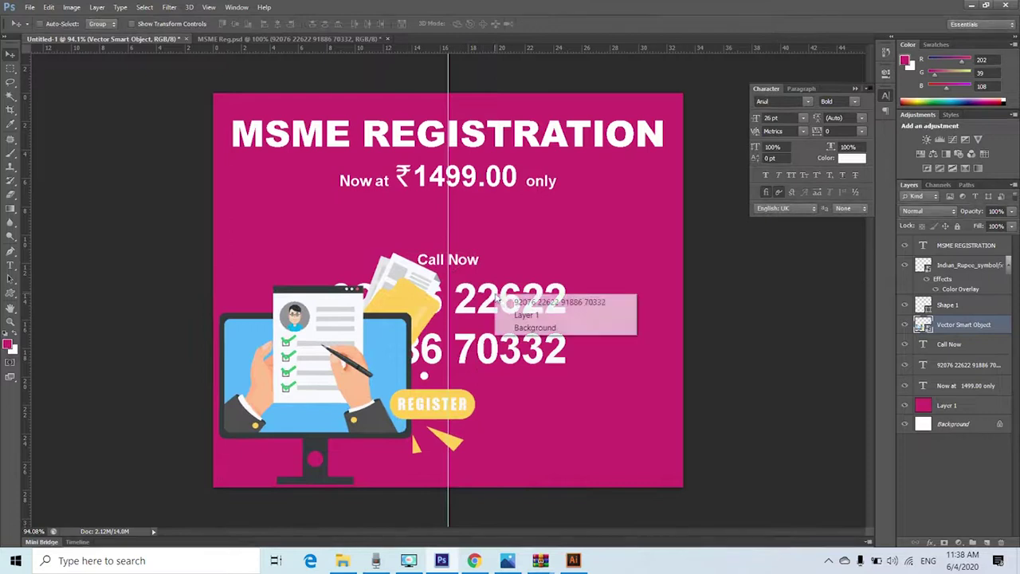
pyautogui.click(541, 302)
pyautogui.moveTo(558, 303); pyautogui.dragTo(624, 317)
# - Shrink the illustration to about 135% and nudge it up from the lower edge of the post
pyautogui.rightClick(377, 334)
pyautogui.click(410, 342)
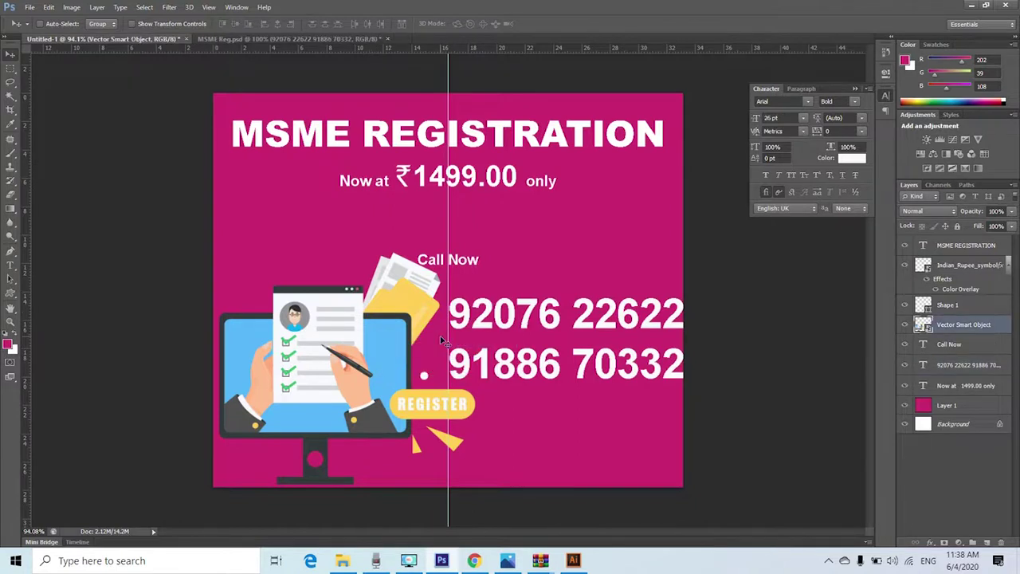
pyautogui.hotkey('ctrl', 't')
pyautogui.moveTo(450, 268); pyautogui.dragTo(439, 274)
pyautogui.press('Return')
pyautogui.moveTo(342, 361)
pyautogui.mouseDown()
pyautogui.moveTo(348, 344)
pyautogui.moveTo(339, 351)
pyautogui.mouseUp()
# - Move the Call Now text above the phone numbers and enlarge it to about 57 pt
pyautogui.rightClick(470, 266)
pyautogui.click(470, 266)
pyautogui.moveTo(470, 266); pyautogui.dragTo(617, 254)
pyautogui.hotkey('ctrl', 't')
pyautogui.press('Return')
# - Select the Call Now and phone number layers together and shift them left to leave a margin at the canvas edge
pyautogui.rightClick(532, 351)
pyautogui.click(574, 357)
pyautogui.rightClick(555, 266)
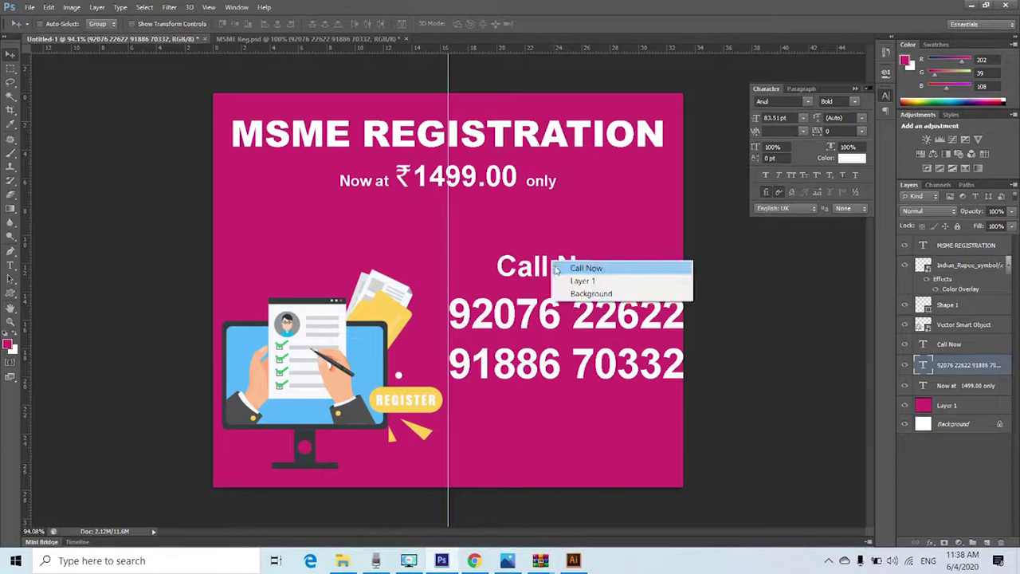
pyautogui.keyDown('shift'); pyautogui.click(581, 268); pyautogui.keyUp('shift')
pyautogui.moveTo(555, 270); pyautogui.dragTo(538, 270)
# - Shift the illustration left and resize it so part of the monitor runs off the left canvas edge
pyautogui.rightClick(281, 363)
pyautogui.click(307, 366)
pyautogui.moveTo(316, 352); pyautogui.dragTo(288, 350)
pyautogui.hotkey('ctrl', 't')
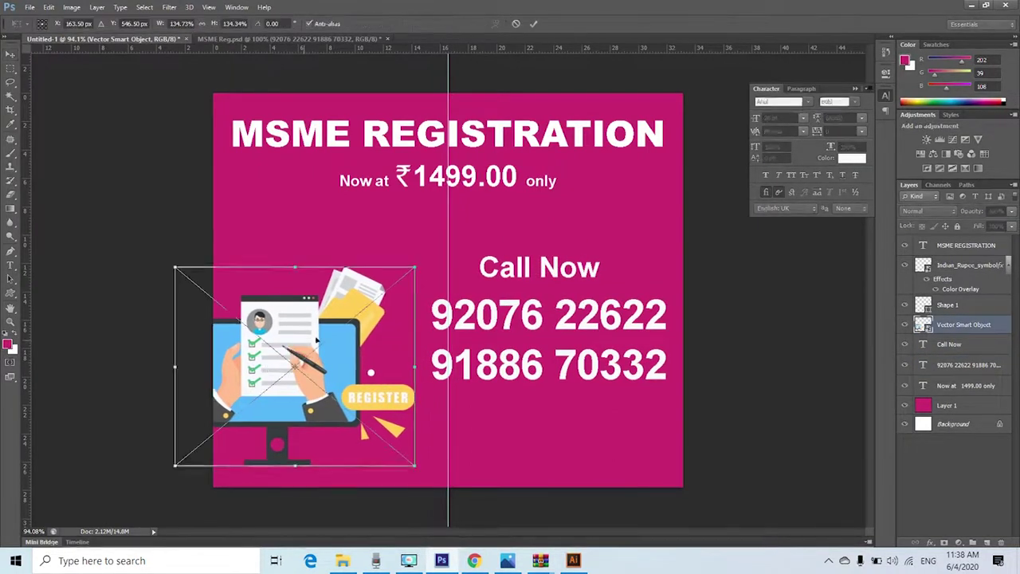
pyautogui.moveTo(414, 269); pyautogui.dragTo(452, 237)
pyautogui.moveTo(302, 321); pyautogui.dragTo(266, 300)
pyautogui.moveTo(156, 415); pyautogui.dragTo(204, 465)
pyautogui.press('Return')
# - Select the phone number and Call Now layers together and align their horizontal centres
pyautogui.rightClick(489, 357)
pyautogui.click(510, 356)
pyautogui.rightClick(504, 306)
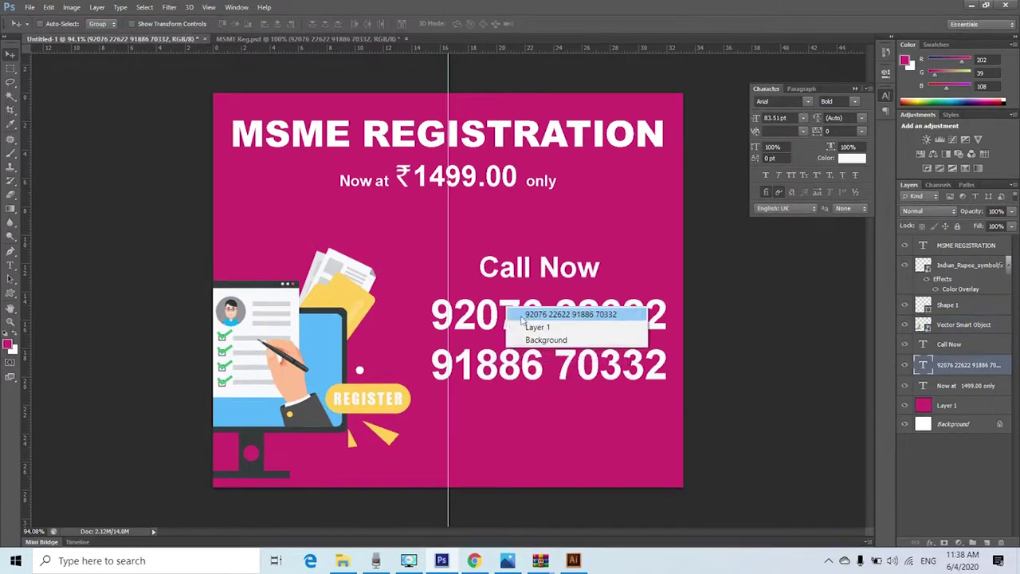
pyautogui.click(526, 342)
pyautogui.rightClick(528, 271)
pyautogui.click(534, 278)
pyautogui.rightClick(522, 256)
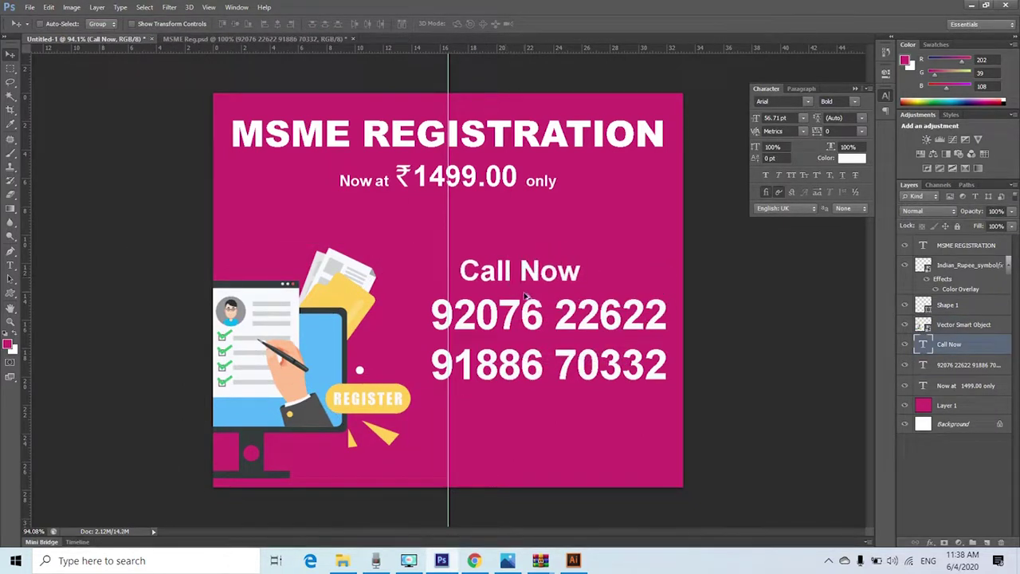
pyautogui.click(533, 262)
pyautogui.rightClick(510, 319)
pyautogui.click(522, 339)
pyautogui.rightClick(518, 258)
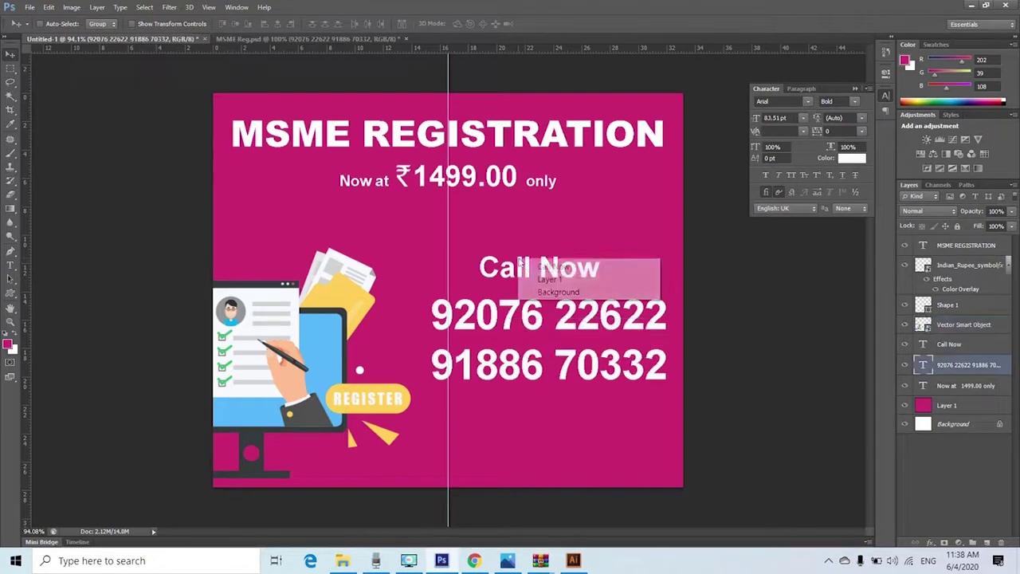
pyautogui.keyDown('shift'); pyautogui.click(534, 264); pyautogui.keyUp('shift')
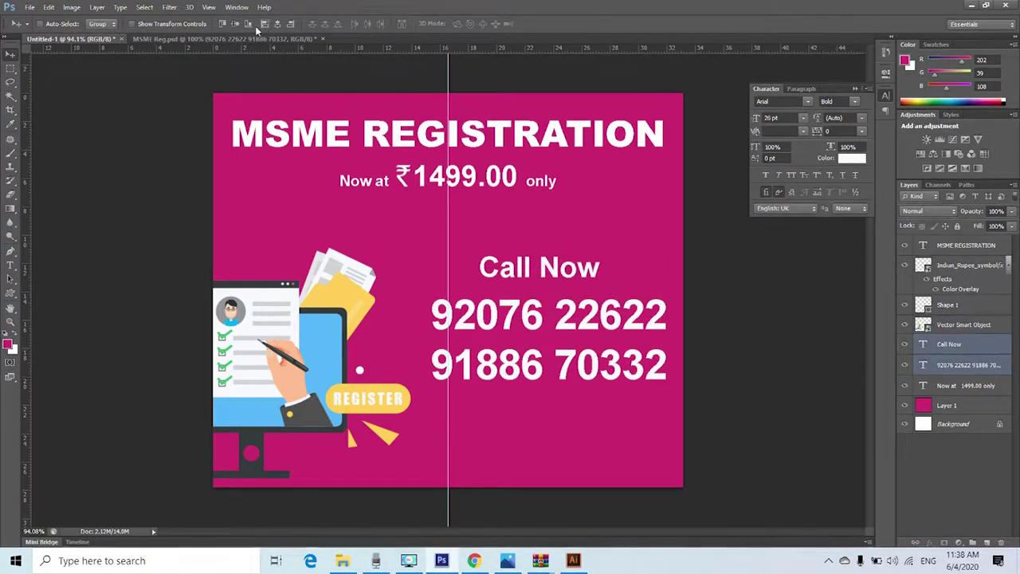
pyautogui.click(277, 23)
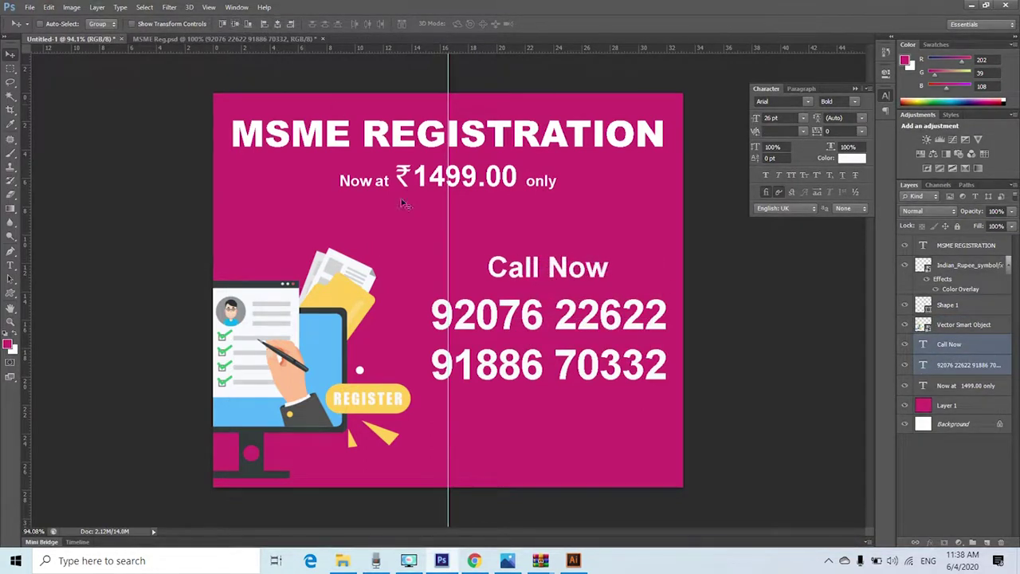
# - Move the Call Now and phone number block slightly left and enlarge it proportionally toward the upper right
pyautogui.moveTo(572, 322); pyautogui.dragTo(550, 320)
pyautogui.hotkey('ctrl', 't')
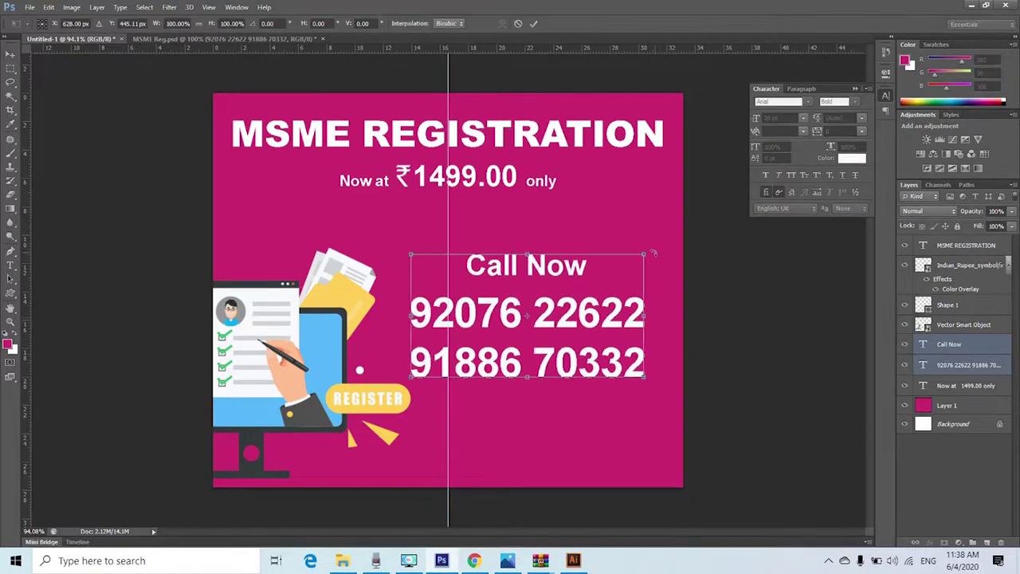
pyautogui.moveTo(644, 254); pyautogui.dragTo(658, 242)
pyautogui.press('Return')
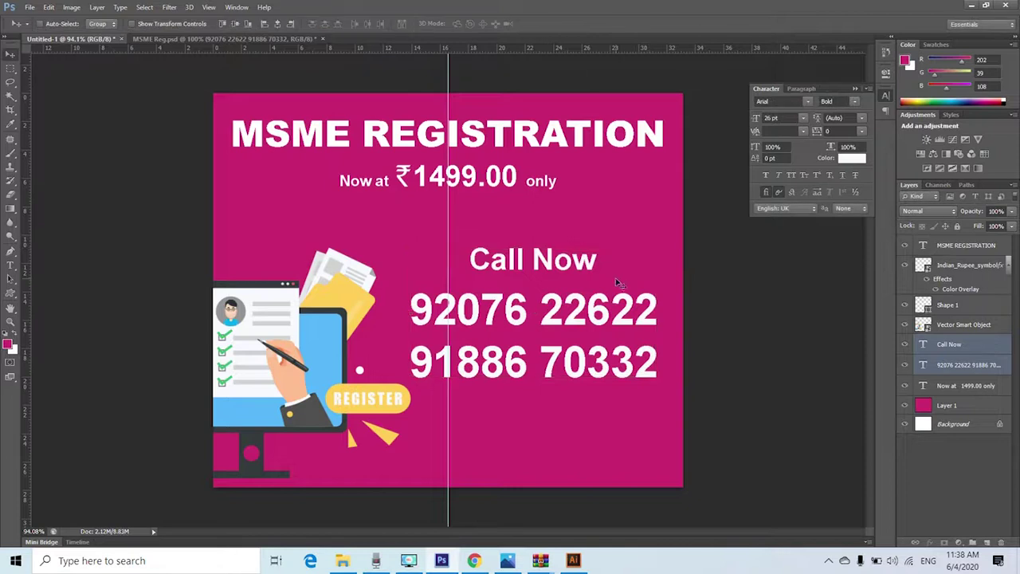
pyautogui.press('m')
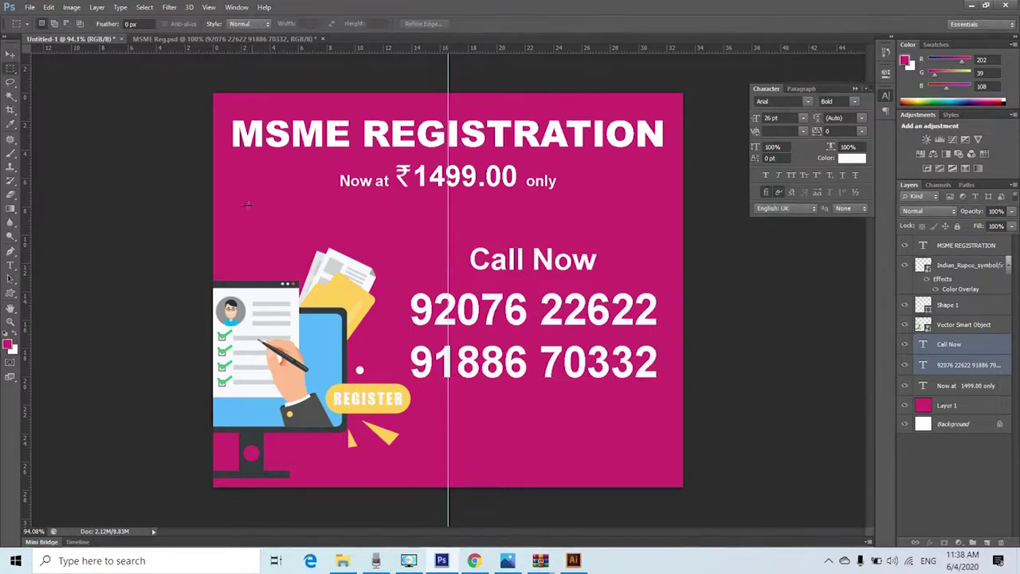
pyautogui.moveTo(236, 208); pyautogui.dragTo(668, 207)
pyautogui.hotkey('ctrl', 'd')
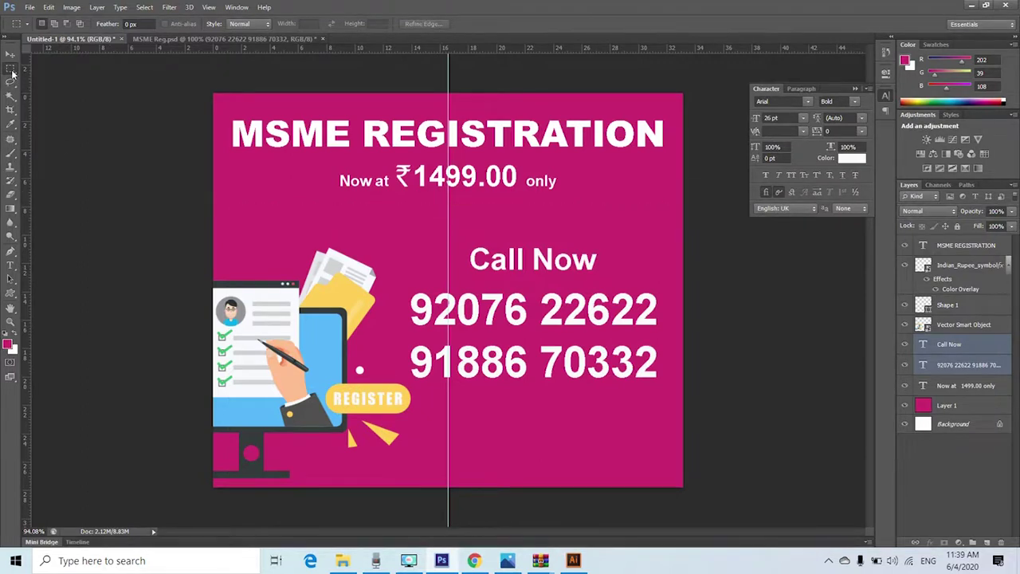
# - Marquee-select a thin horizontal strip below the price, add a new layer and fill the strip with white
pyautogui.rightClick(11, 70)
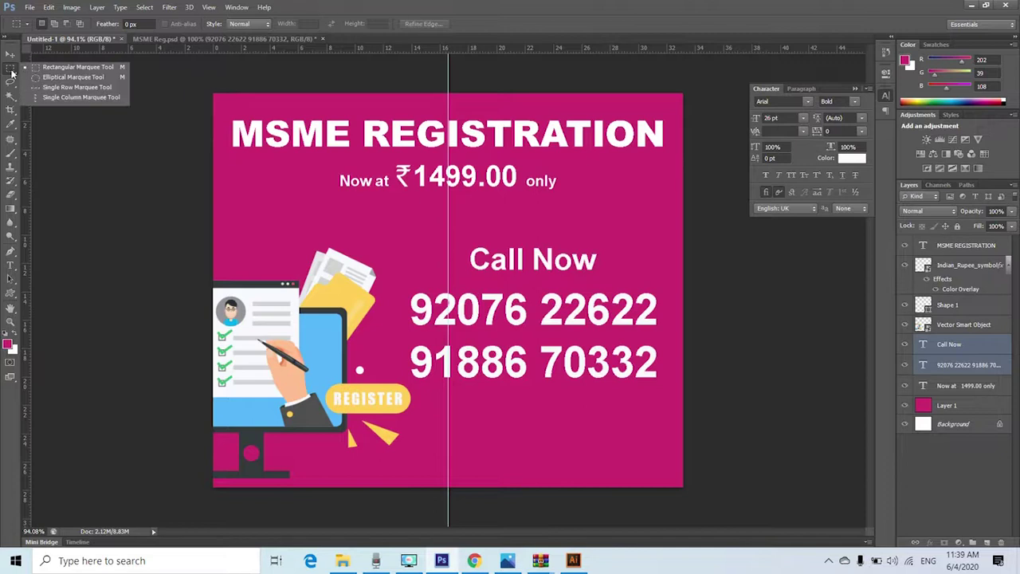
pyautogui.click(63, 67)
pyautogui.moveTo(229, 211); pyautogui.dragTo(669, 213)
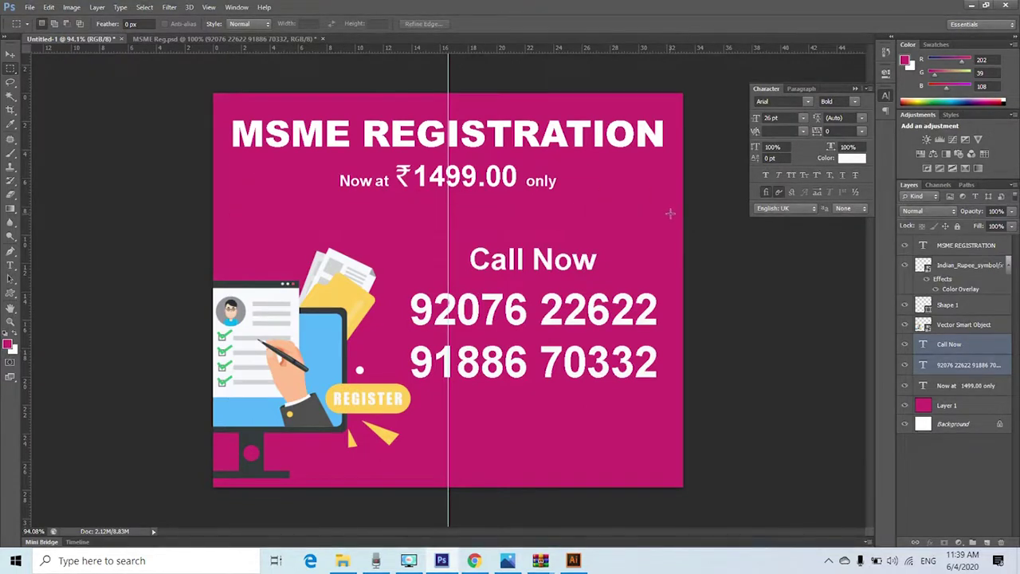
pyautogui.click(985, 542)
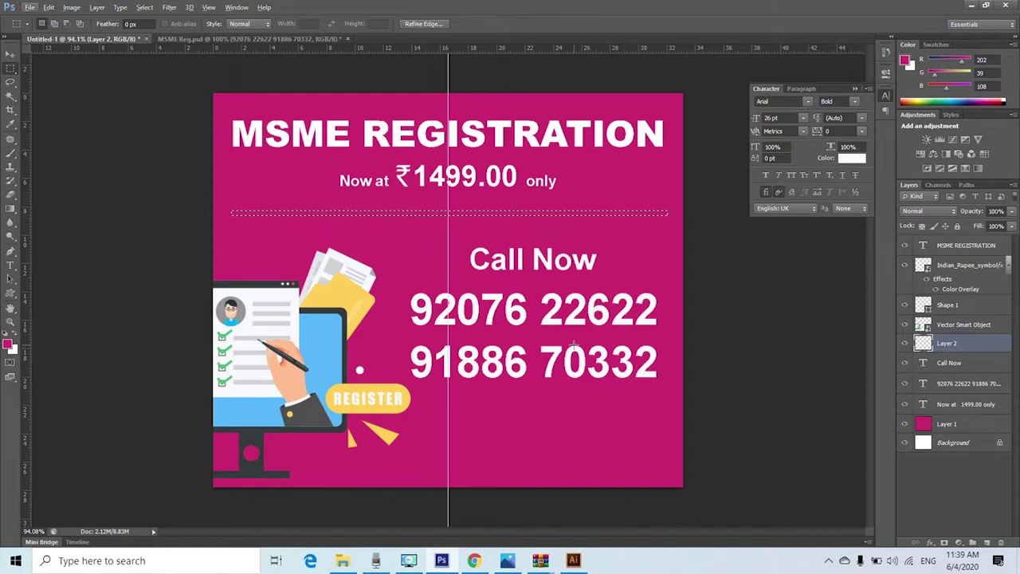
pyautogui.hotkey('ctrl', 'x')
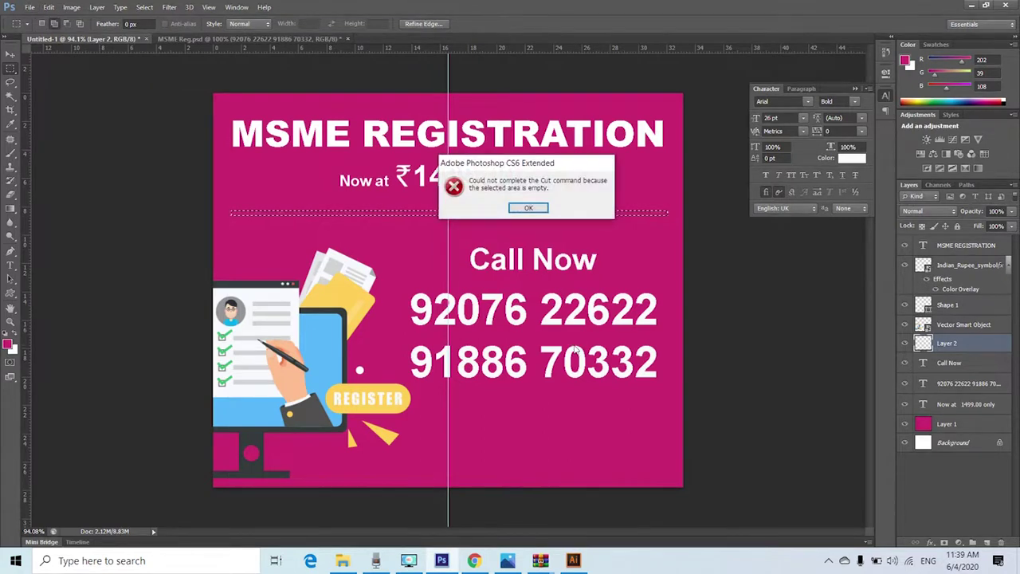
pyautogui.press('Return')
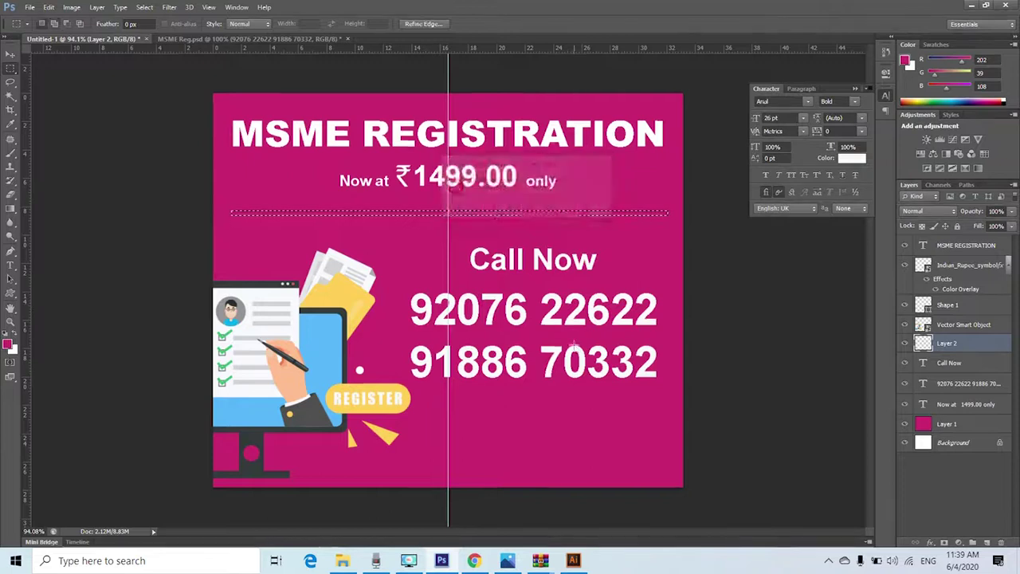
# - Reduce the white divider line to 70% height, move it up closer to the price and centre it on the vertical guide
pyautogui.scroll(3, 548, 239)
pyautogui.hotkey('ctrl', 't')
pyautogui.scroll(4, 428, 209)
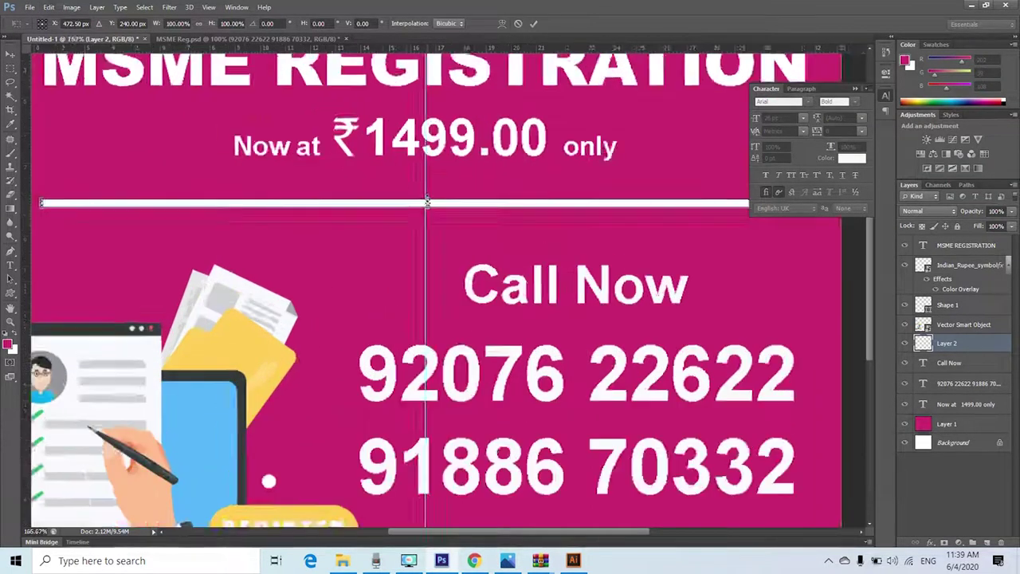
pyautogui.moveTo(426, 209); pyautogui.dragTo(436, 176)
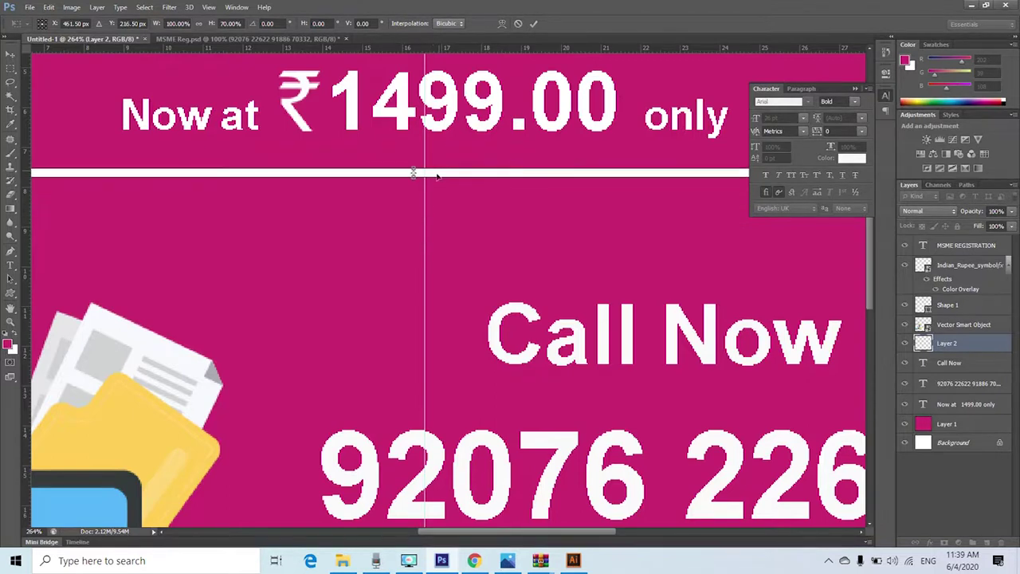
pyautogui.scroll(-5, 436, 175)
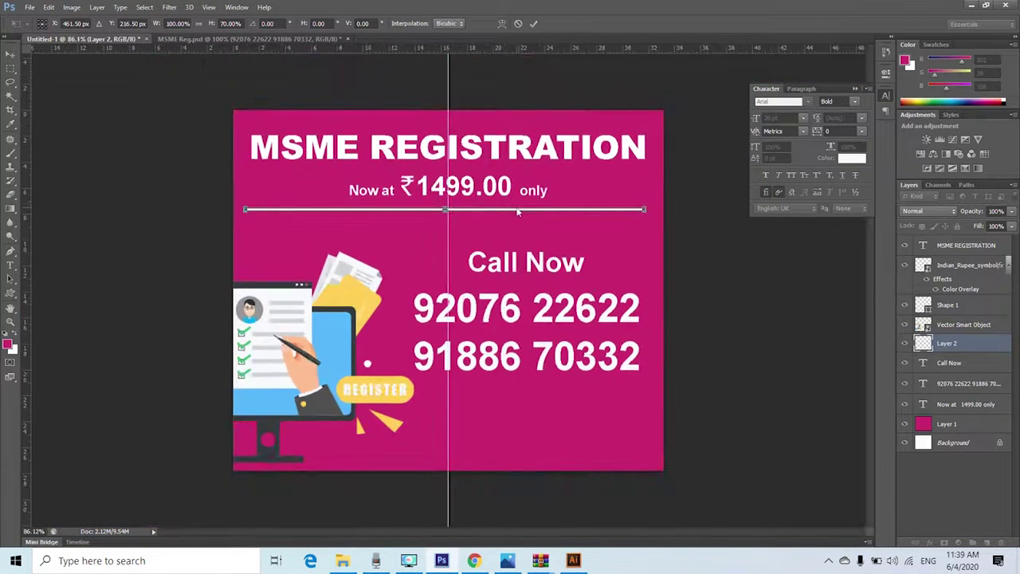
pyautogui.moveTo(519, 211); pyautogui.dragTo(523, 211)
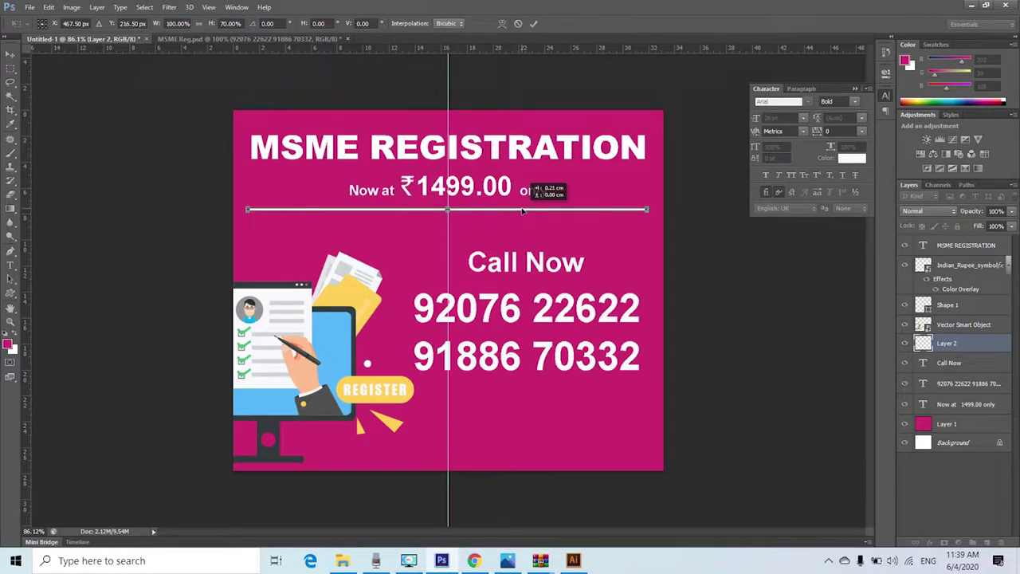
pyautogui.press('Return')
pyautogui.press('v')
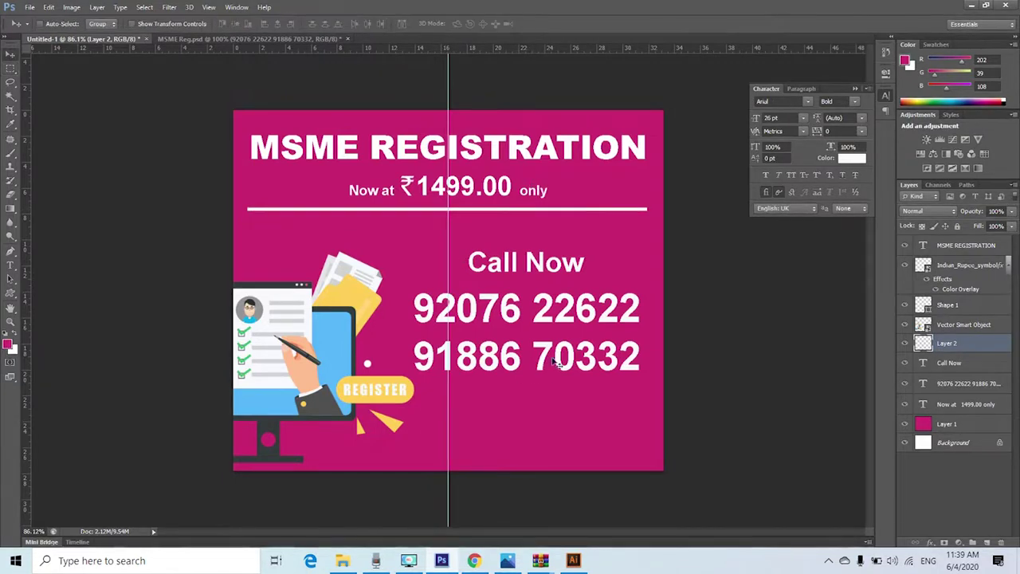
pyautogui.rightClick(564, 324)
pyautogui.click(565, 324)
pyautogui.rightClick(550, 267)
pyautogui.keyDown('shift'); pyautogui.click(570, 272); pyautogui.keyUp('shift')
pyautogui.hotkey('ctrl', 't')
pyautogui.moveTo(682, 408); pyautogui.dragTo(668, 360)
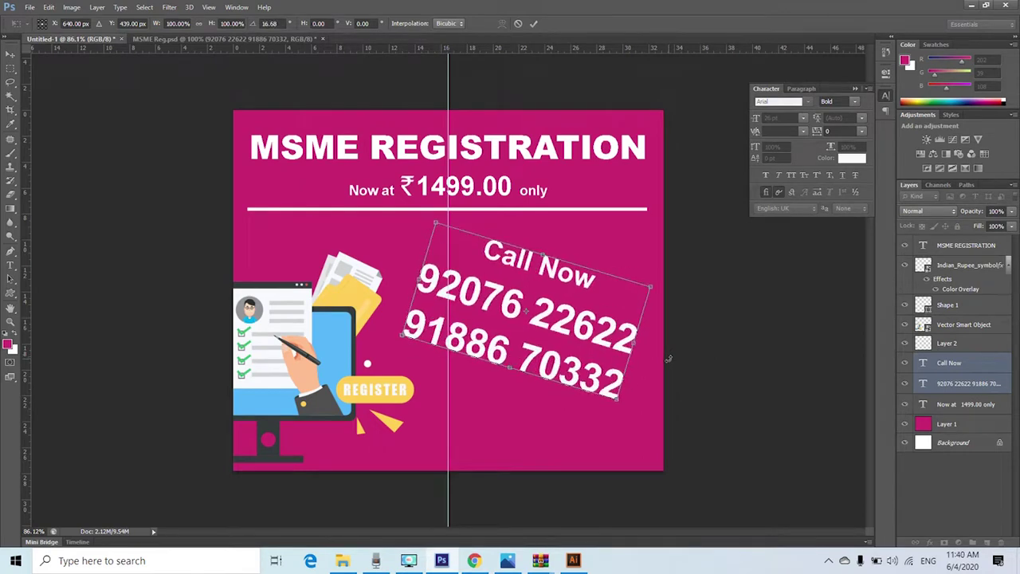
pyautogui.press('Escape')
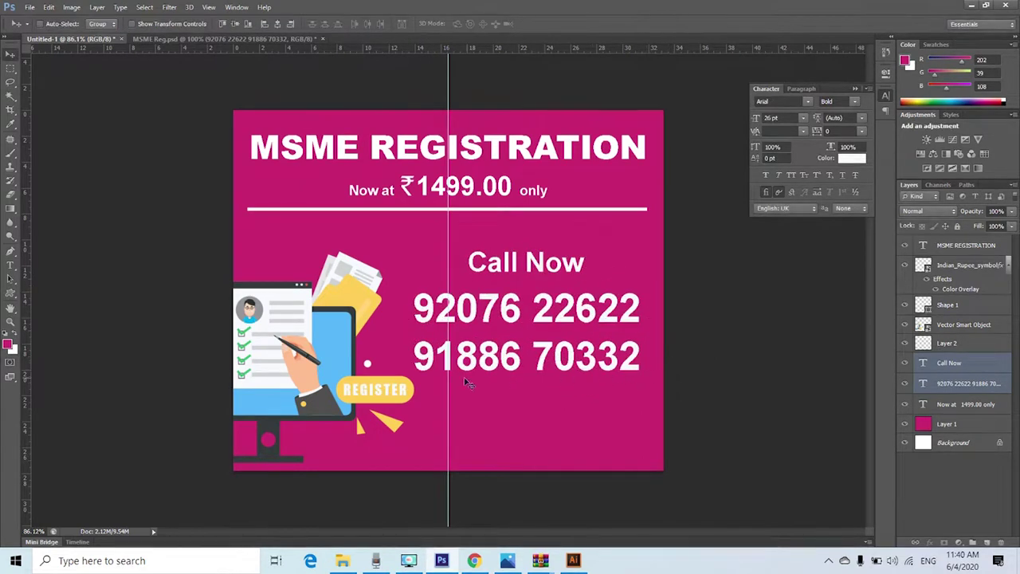
# - Draw a rounded rectangle of about 558 x 353 px around the contact block, with no fill, 6.11 pt white stroke and 20 px radius
pyautogui.press('m')
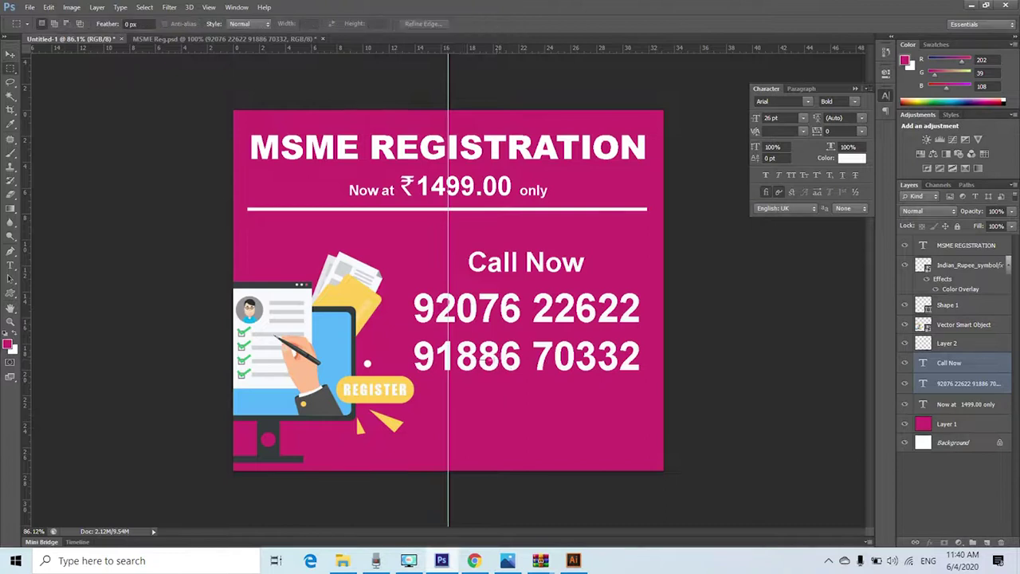
pyautogui.click(10, 294)
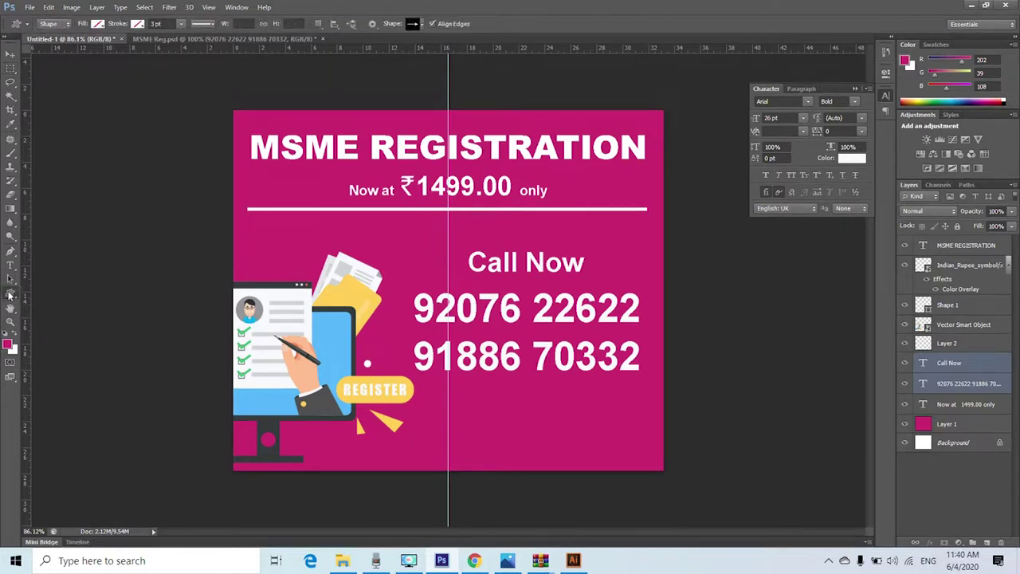
pyautogui.rightClick(11, 294)
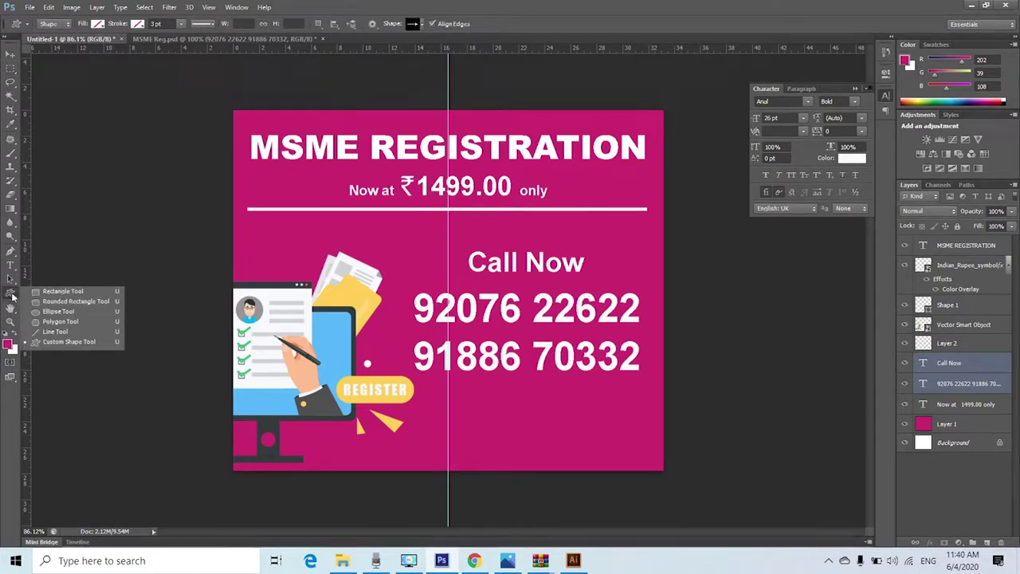
pyautogui.click(78, 298)
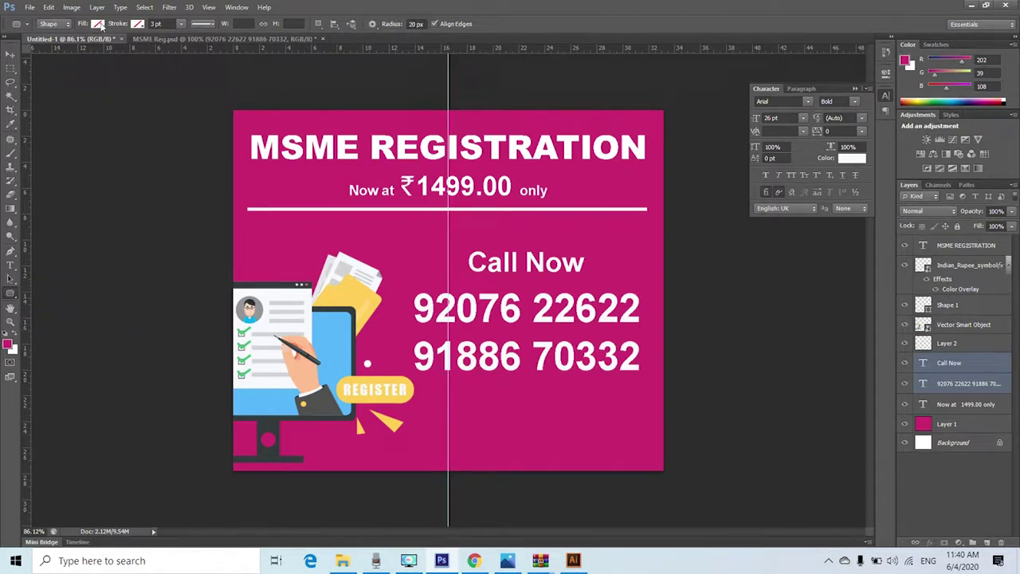
pyautogui.click(98, 24)
pyautogui.click(137, 24)
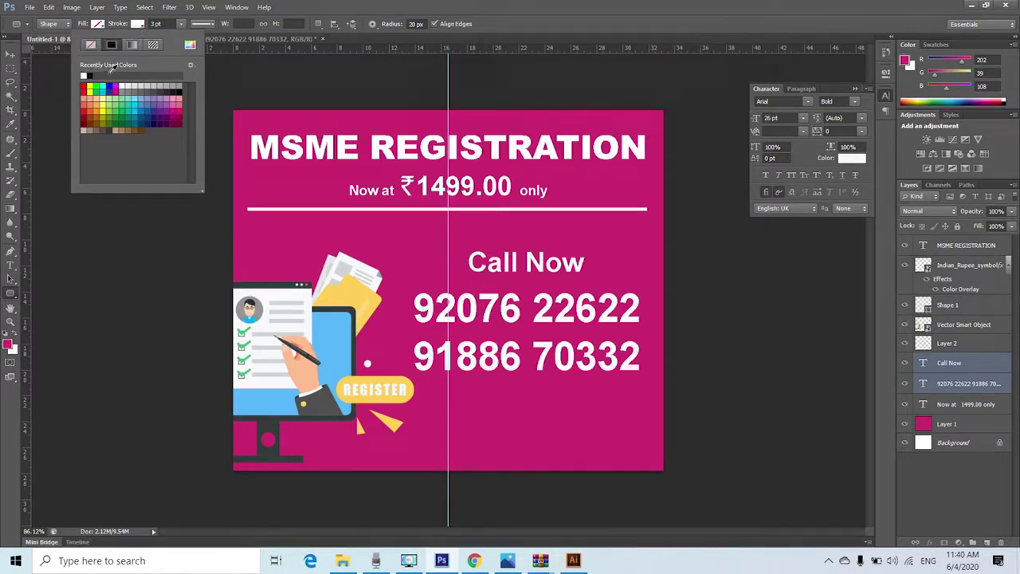
pyautogui.click(209, 24)
pyautogui.click(181, 25)
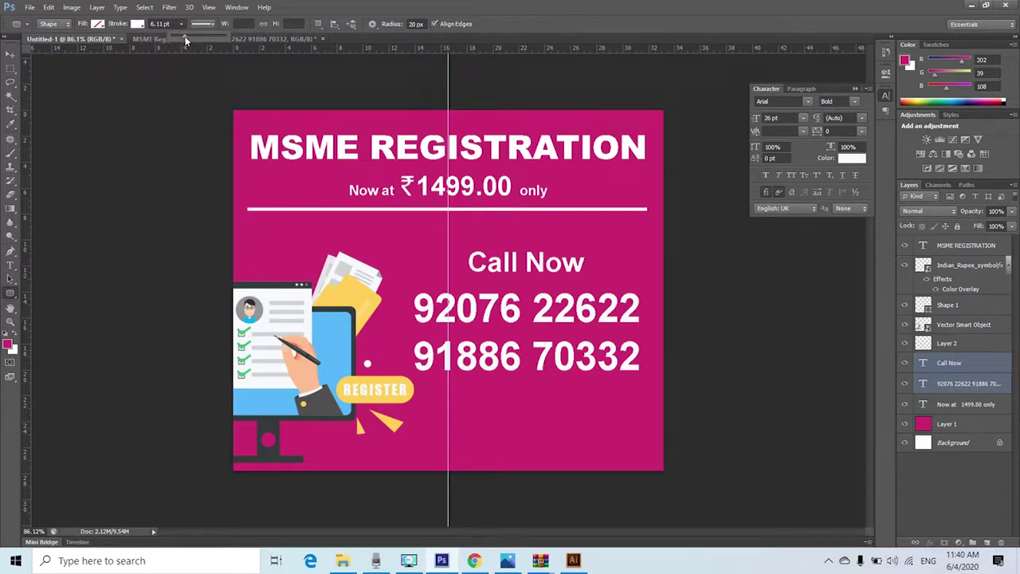
pyautogui.moveTo(400, 235); pyautogui.dragTo(655, 395)
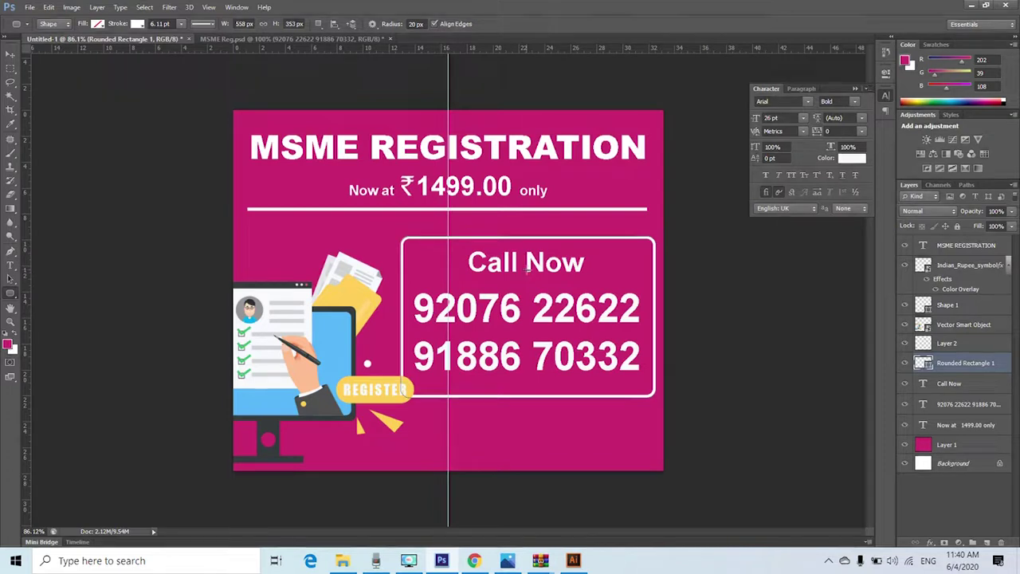
# - Move the rounded rectangle layer directly beneath the heading layer and try repositioning the frame around the contact block
pyautogui.moveTo(976, 366); pyautogui.dragTo(971, 268)
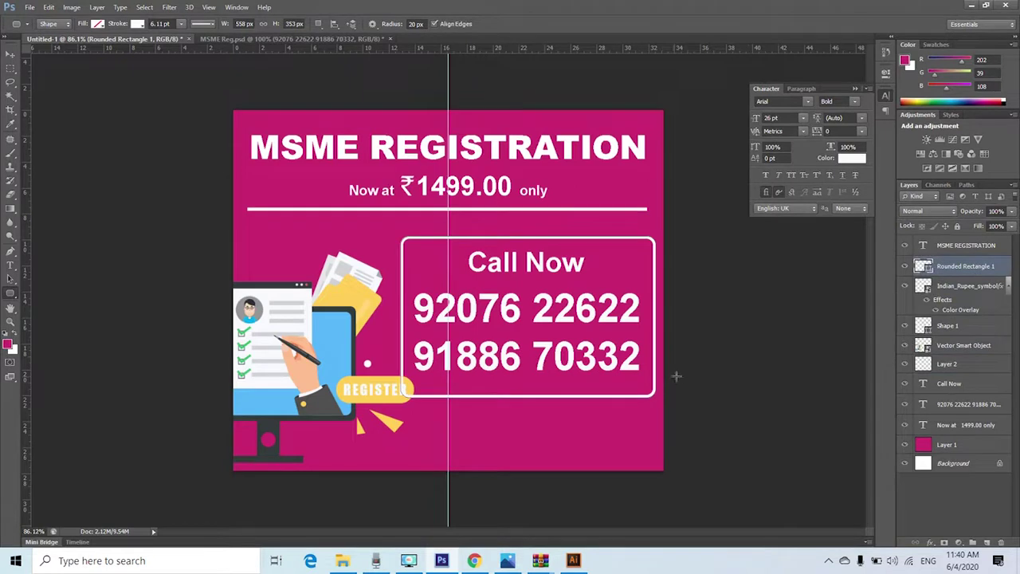
pyautogui.press('v')
pyautogui.rightClick(385, 396)
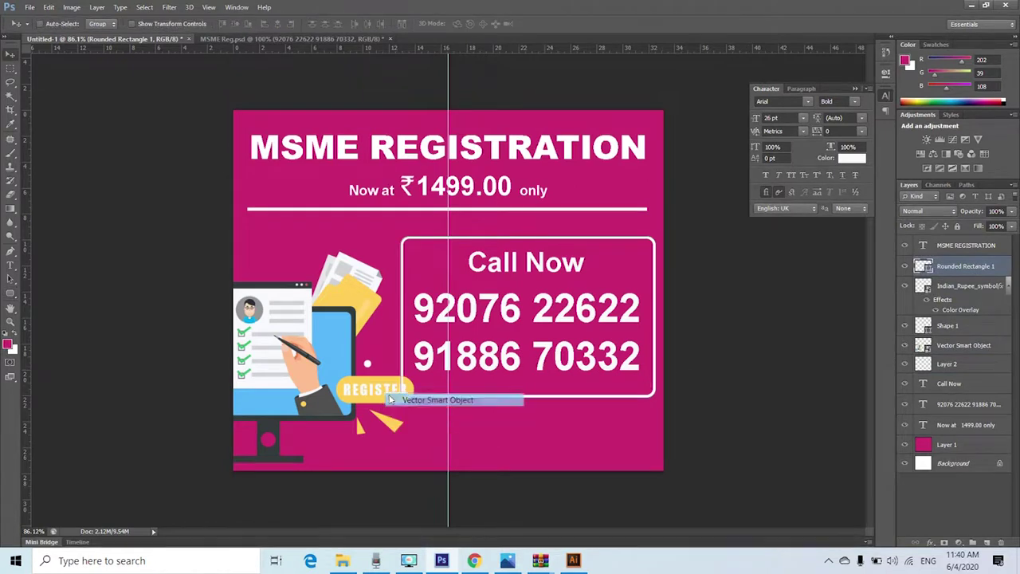
pyautogui.click(374, 393)
pyautogui.moveTo(467, 396); pyautogui.dragTo(467, 424)
pyautogui.moveTo(596, 401); pyautogui.dragTo(591, 401)
# - Undo the frame adjustments, the layer reordering and the rounded rectangle itself
pyautogui.hotkey('ctrl', 'alt', 'z')
pyautogui.hotkey('ctrl', 'alt', 'z')
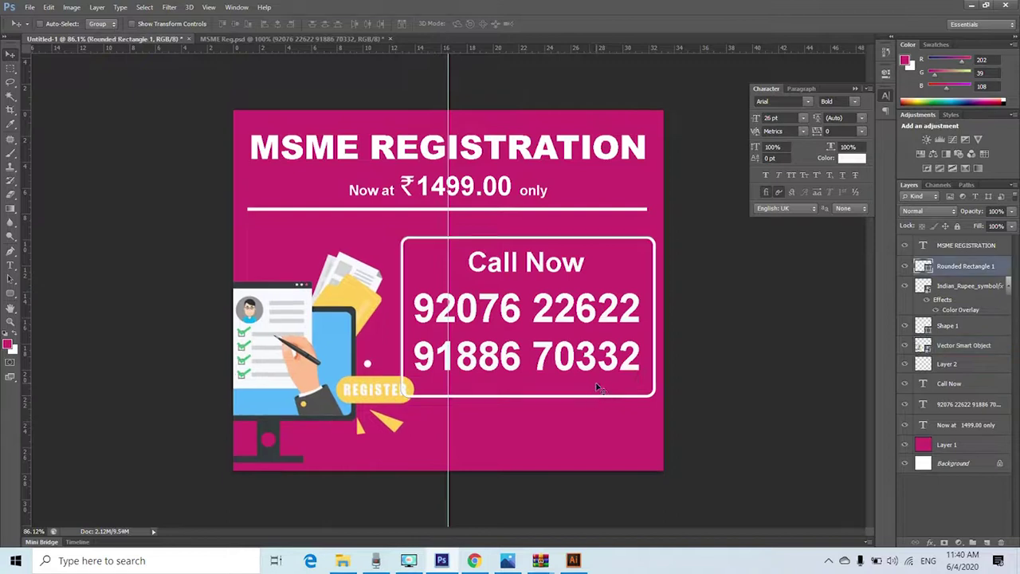
pyautogui.hotkey('ctrl', 'alt', 'z')
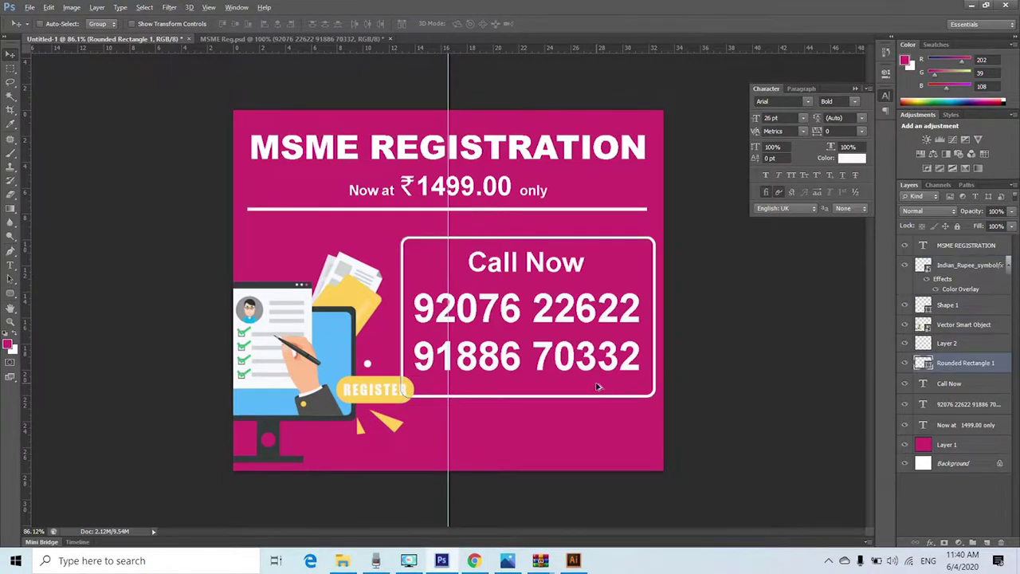
pyautogui.hotkey('ctrl', 'alt', 'z')
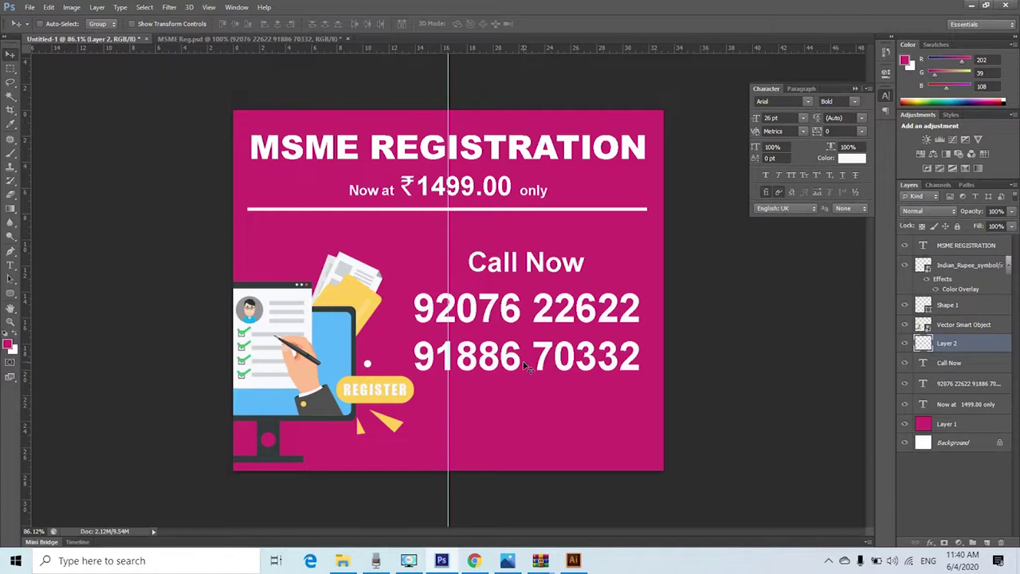
# - Make the white divider line below the price thinner by reducing its height from the lower edge
pyautogui.scroll(3, 416, 230)
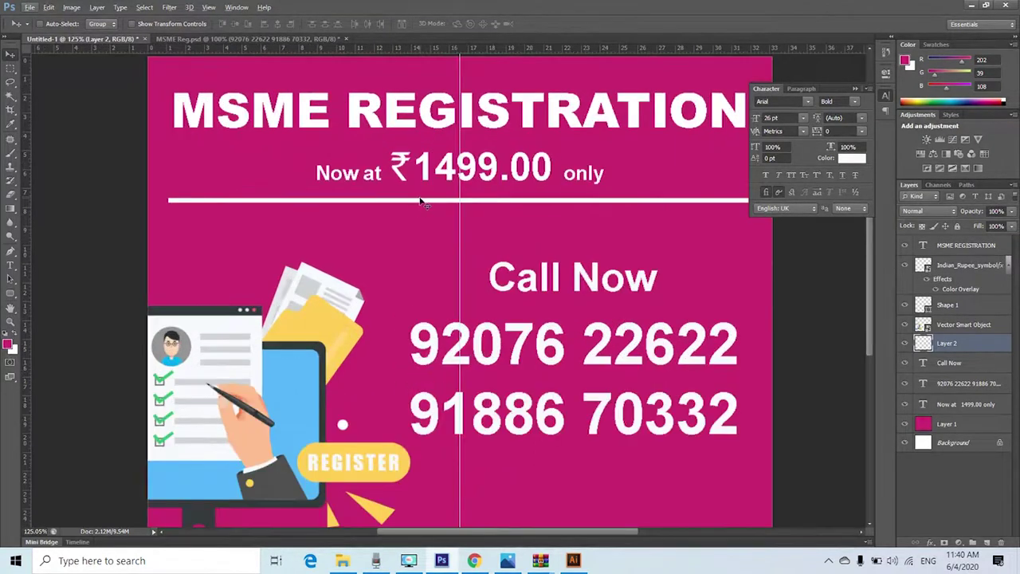
pyautogui.hotkey('ctrl', 't')
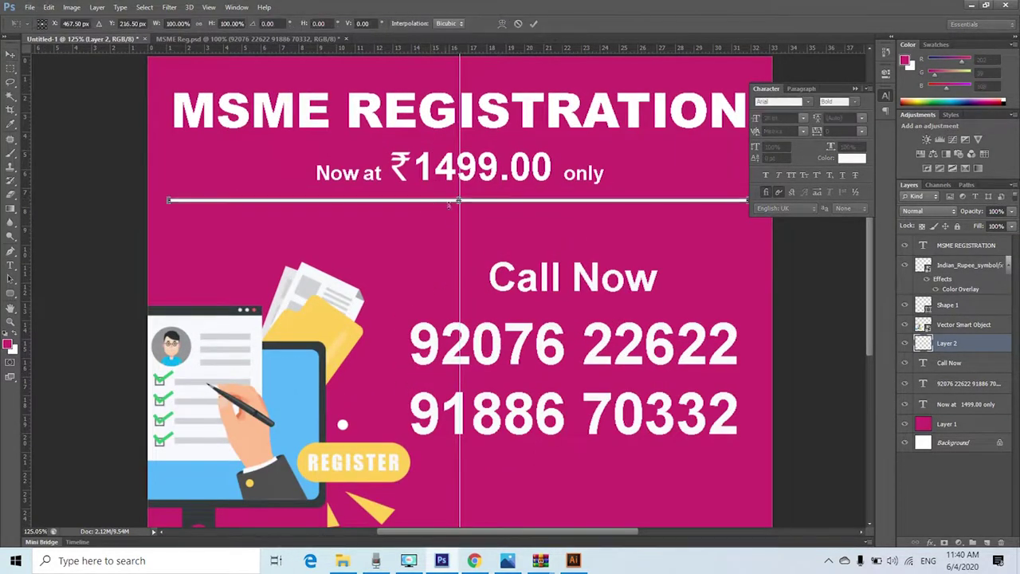
pyautogui.scroll(3, 463, 199)
pyautogui.scroll(3, 463, 201)
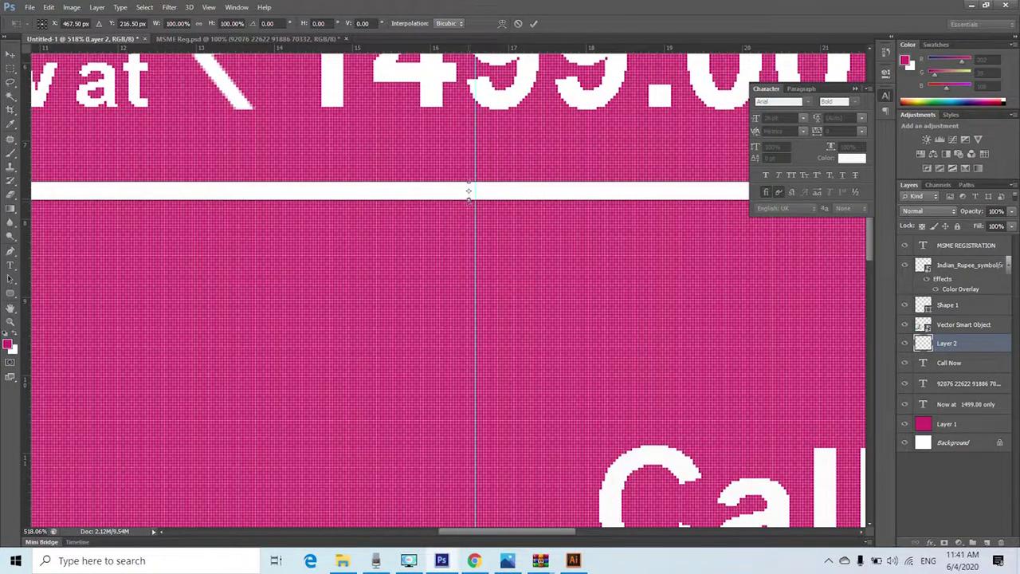
pyautogui.moveTo(468, 198); pyautogui.dragTo(494, 183)
pyautogui.press('Return')
pyautogui.scroll(-5, 360, 265)
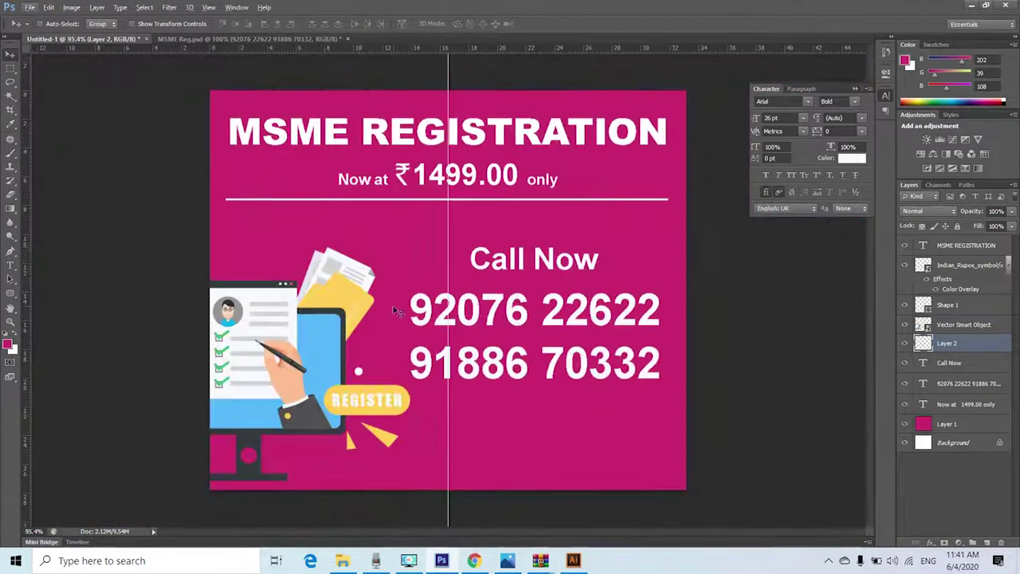
# - Switch to File Explorer and go to the NUmmera Solution folder to find the company logo files
pyautogui.hotkey('alt', 'Tab')
pyautogui.hotkey('alt', 'Tab')
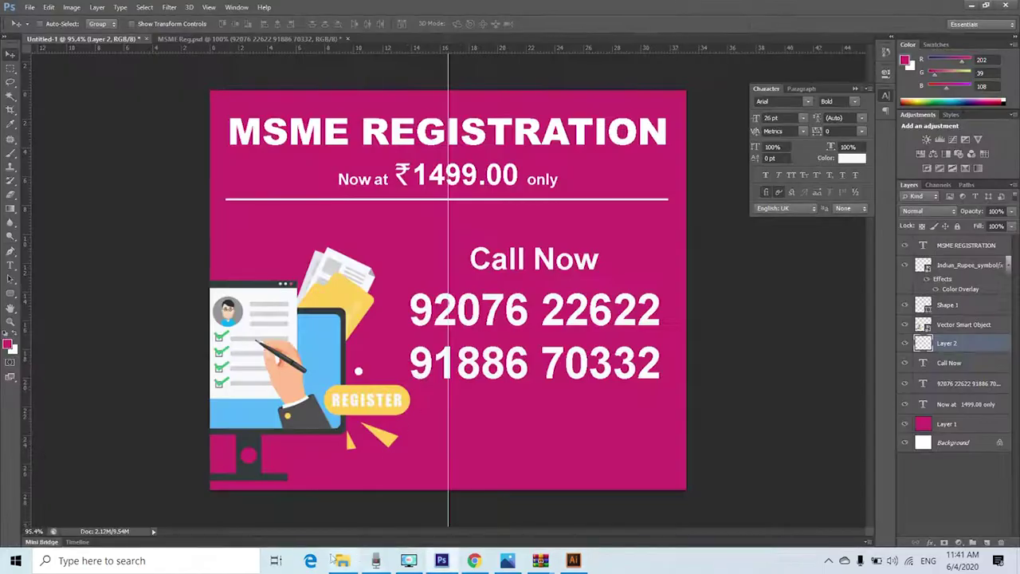
pyautogui.moveTo(347, 569)
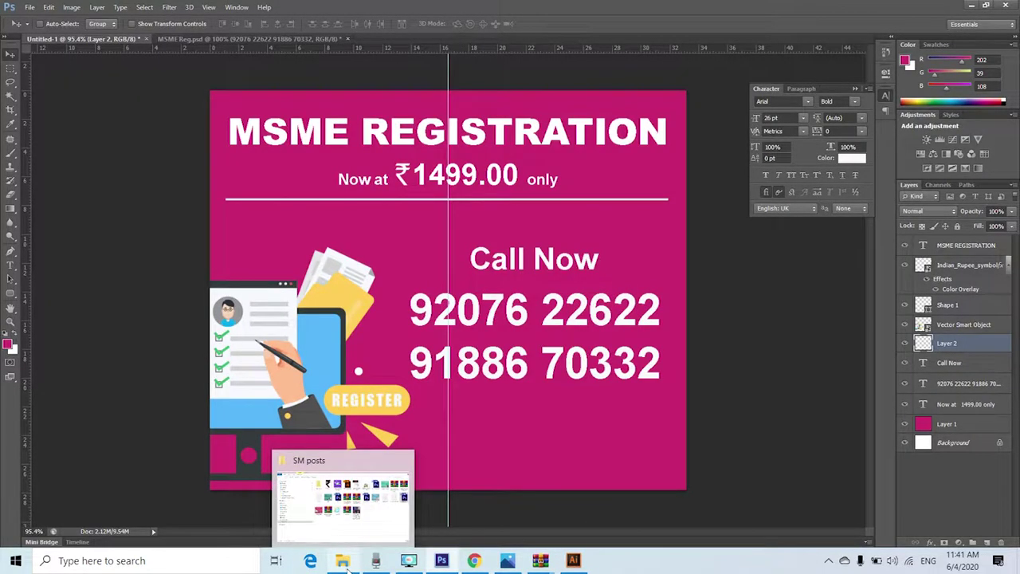
pyautogui.click(343, 504)
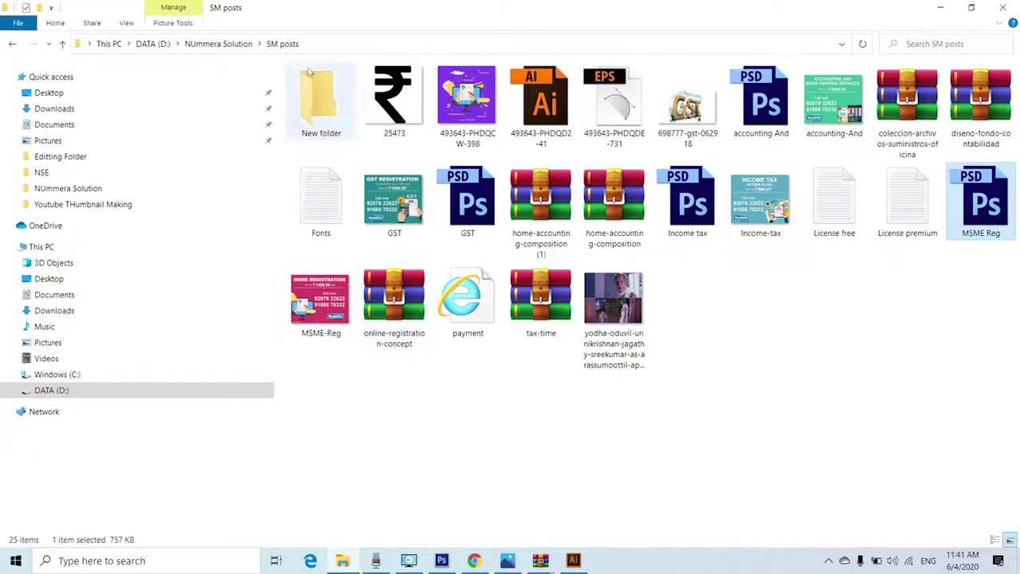
pyautogui.click(236, 44)
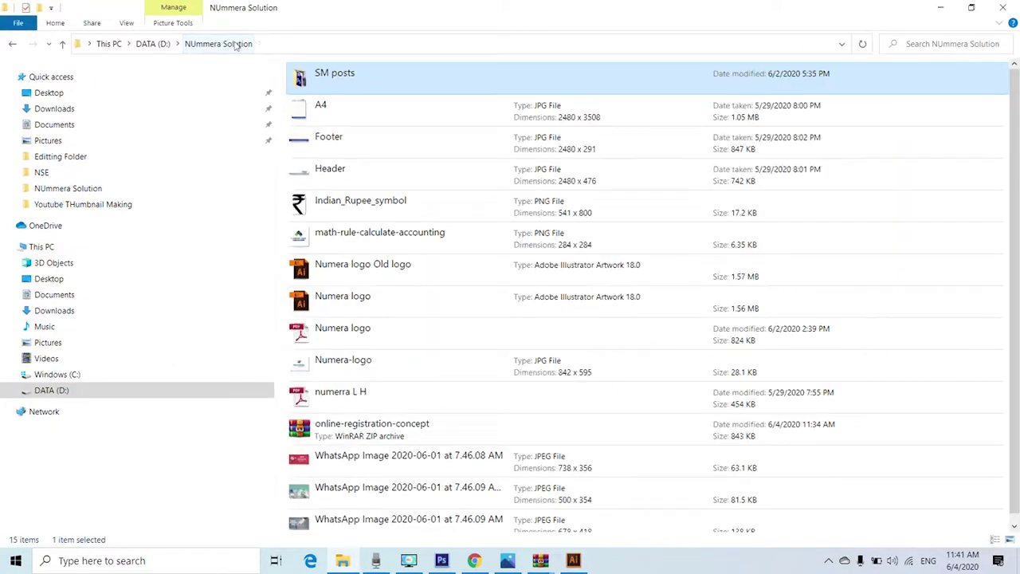
pyautogui.doubleClick(334, 74)
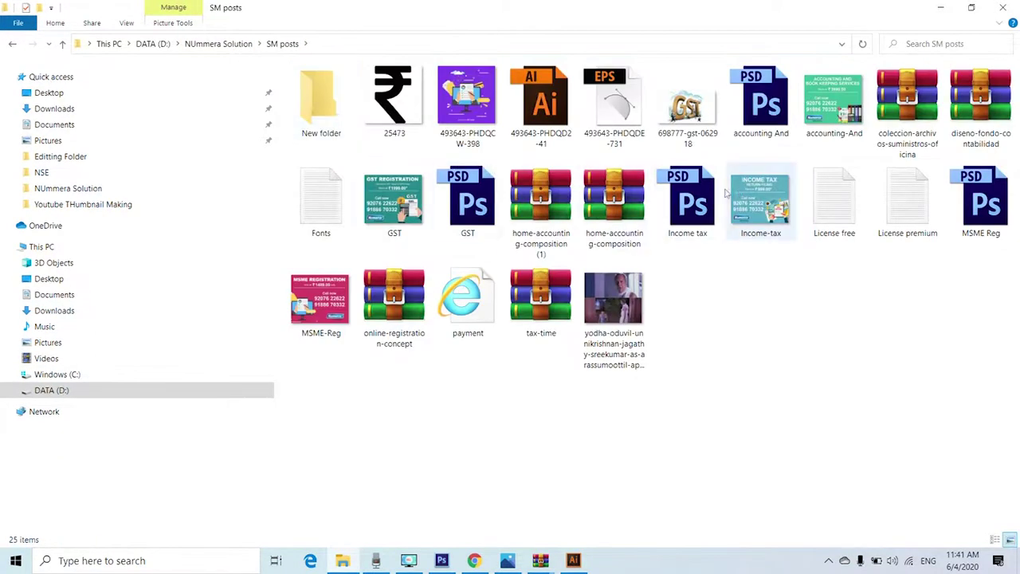
pyautogui.click(207, 45)
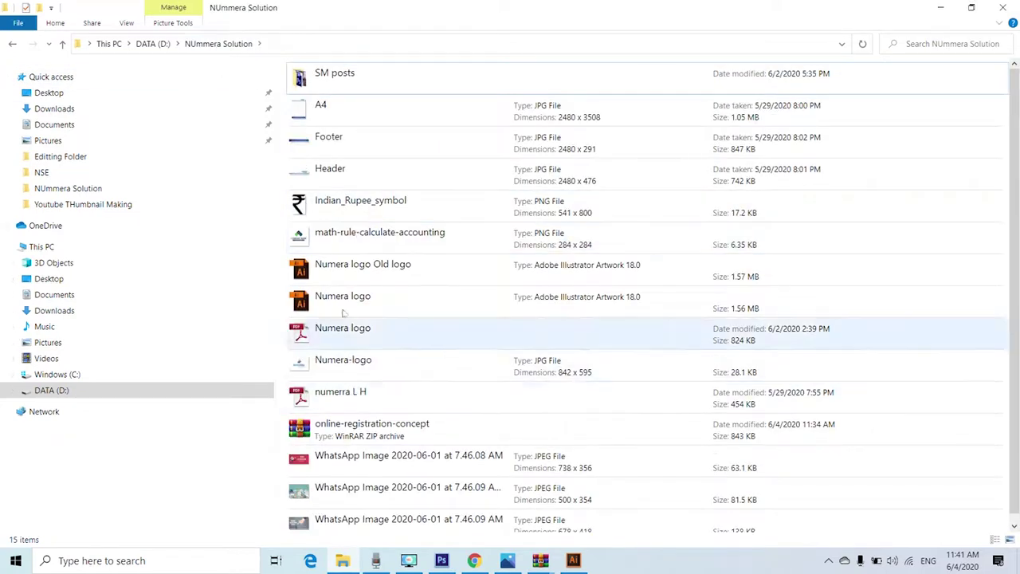
pyautogui.scroll(-1, 358, 167)
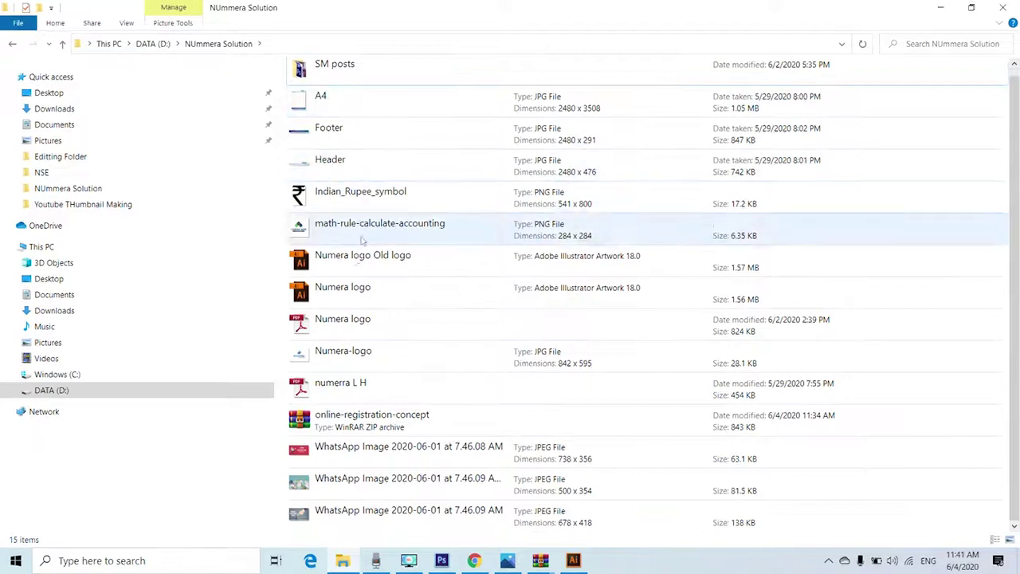
# - Place the Numera logo Old logo file below the phone numbers, cropped to its bounding box, and shift the illustration slightly right and down
pyautogui.click(360, 295)
pyautogui.moveTo(349, 260); pyautogui.dragTo(530, 426)
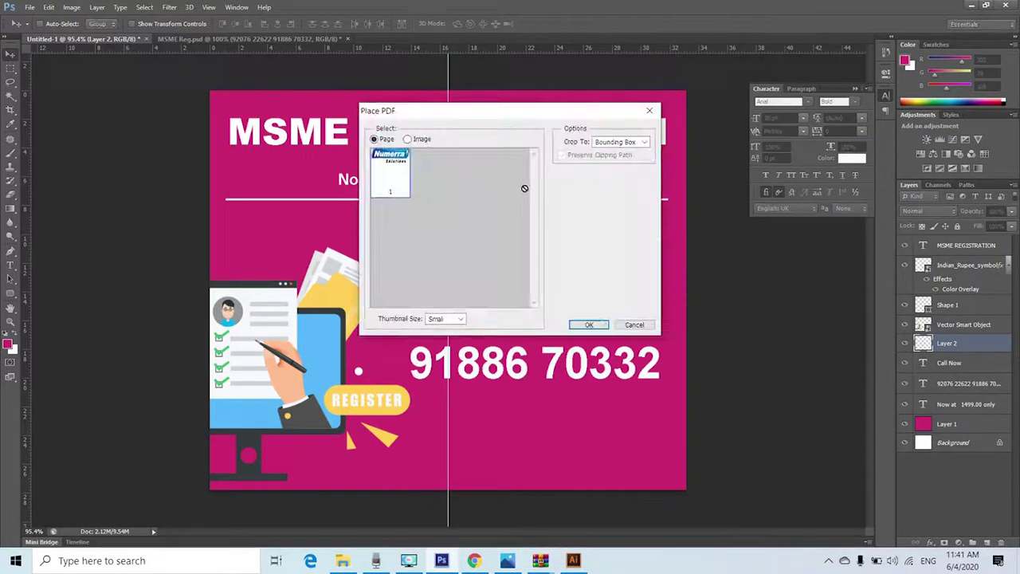
pyautogui.click(588, 324)
pyautogui.moveTo(519, 293); pyautogui.dragTo(638, 442)
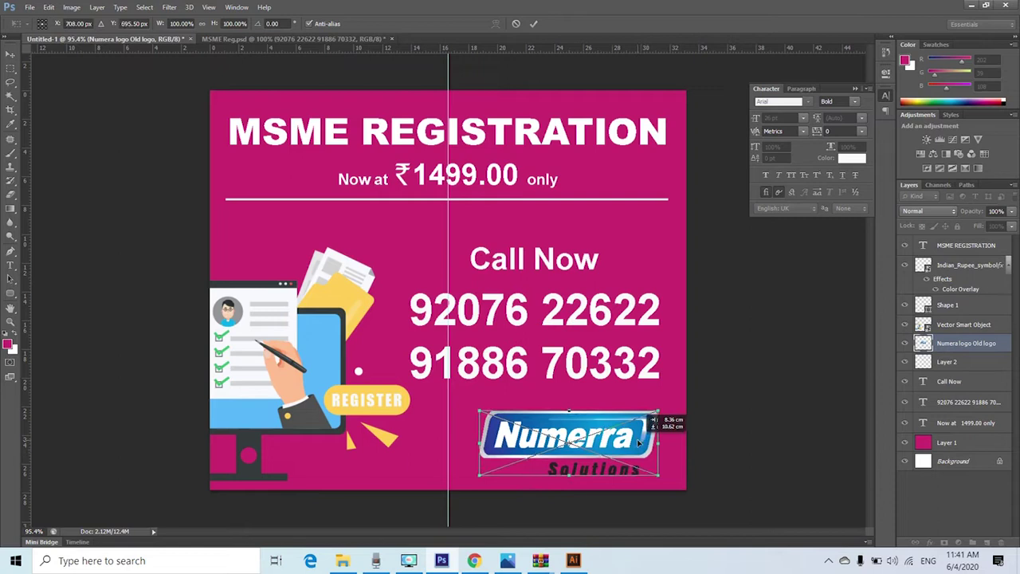
pyautogui.press('Return')
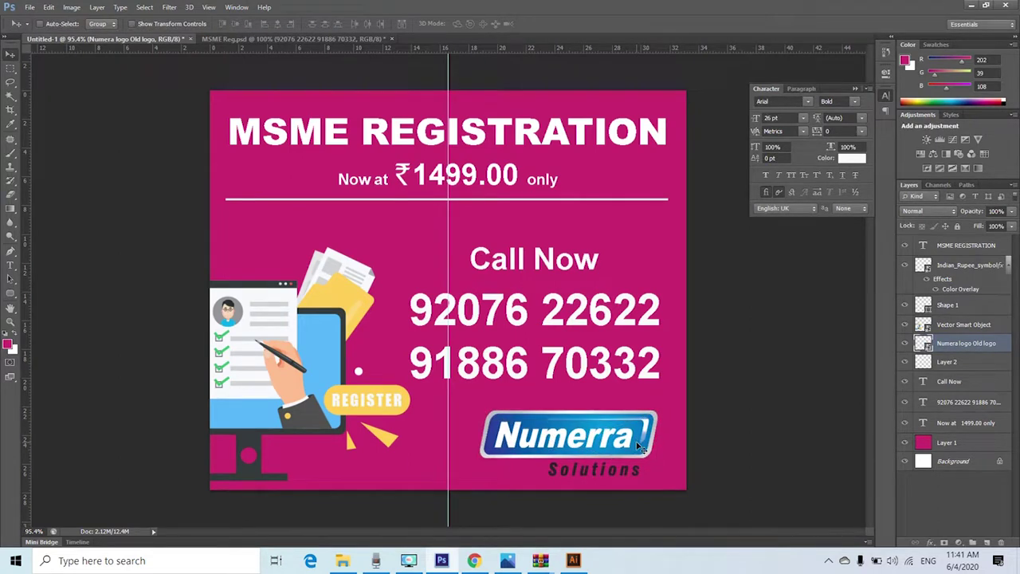
pyautogui.moveTo(322, 414); pyautogui.dragTo(344, 426)
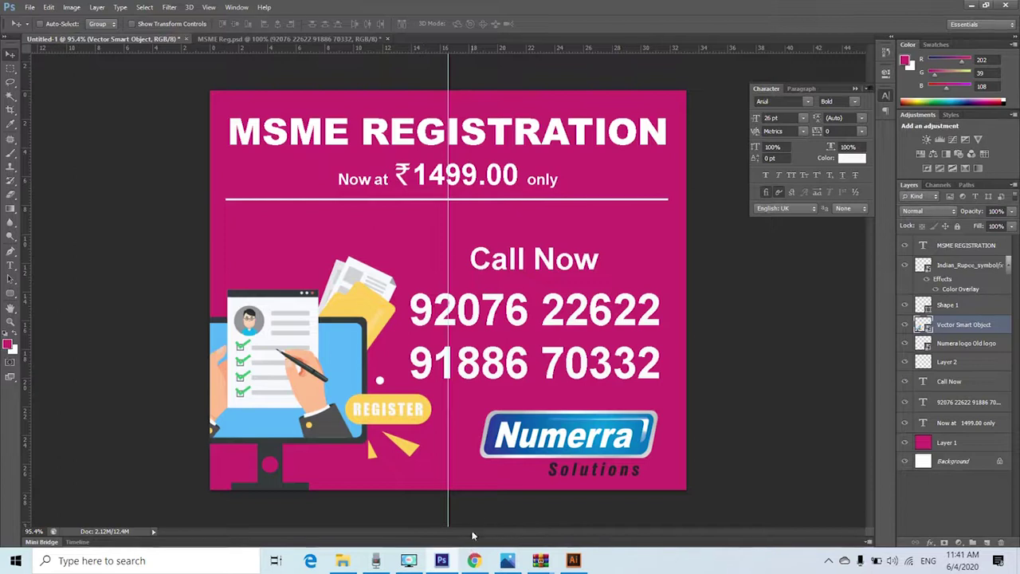
# - Switch to Chrome, close the Freepik vector preview and browse the registration artwork results
pyautogui.click(474, 560)
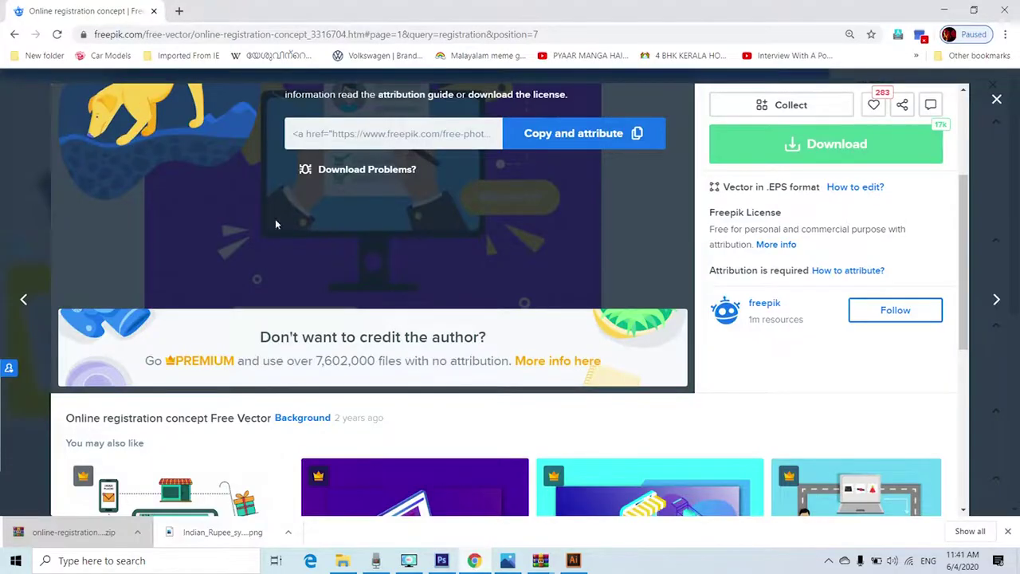
pyautogui.scroll(3, 274, 224)
pyautogui.click(996, 98)
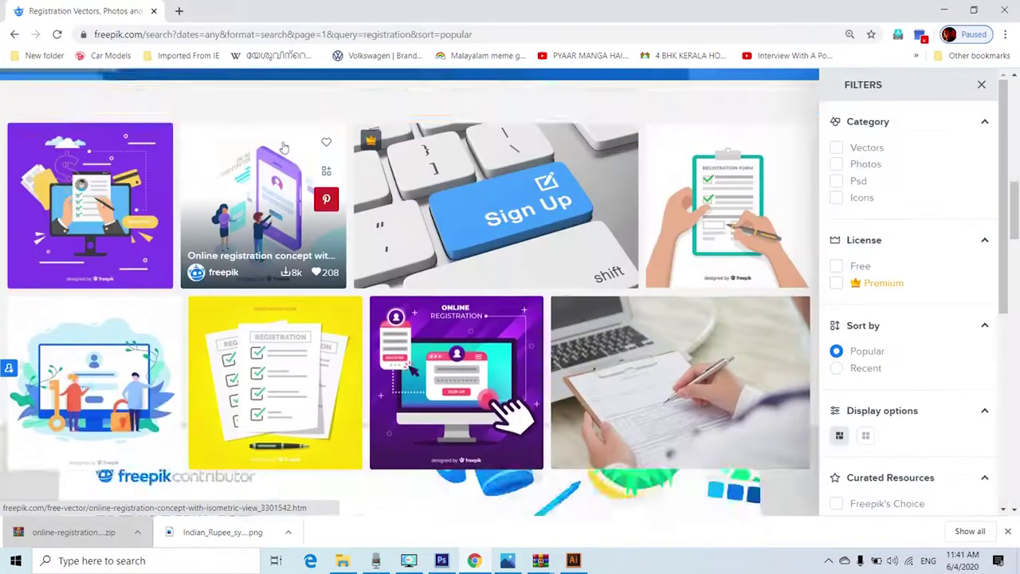
pyautogui.scroll(-5, 361, 208)
pyautogui.scroll(5, 361, 208)
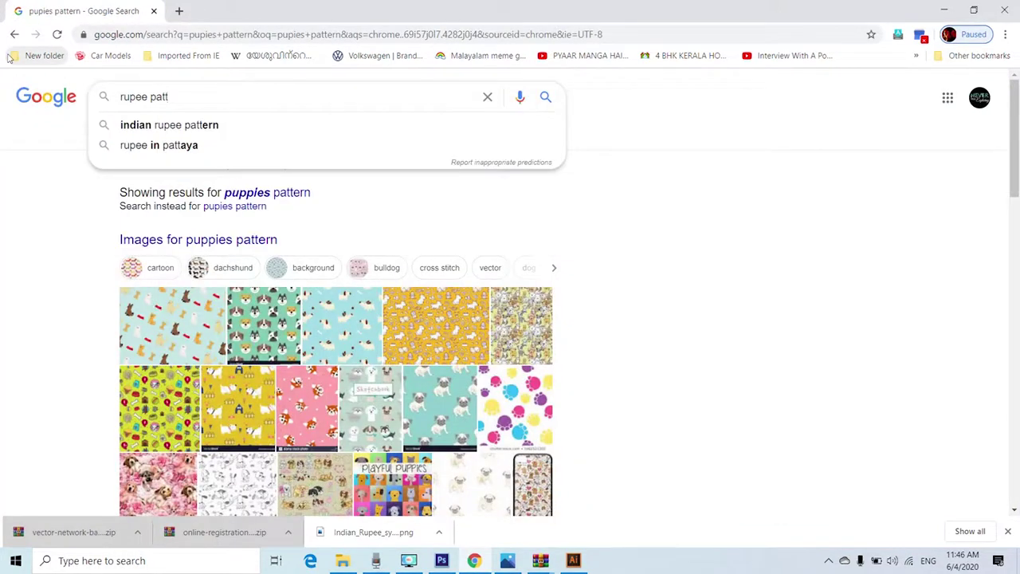
# - Search Google for "indian rupee pattern" and preview the dark grey rupee symbol pattern in the image results
pyautogui.press('Down')
pyautogui.press('Return')
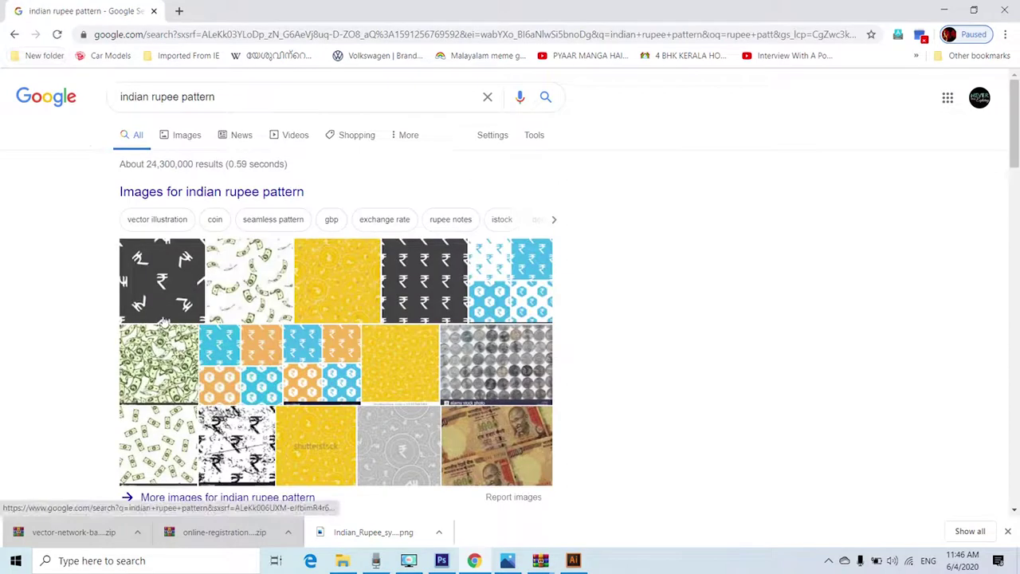
pyautogui.scroll(-1, 356, 351)
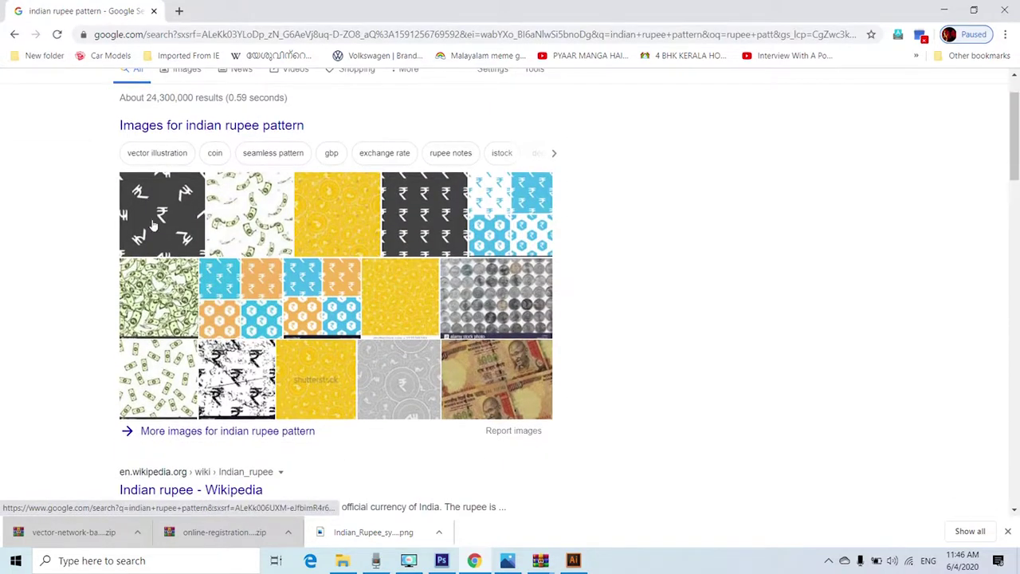
pyautogui.scroll(1, 156, 261)
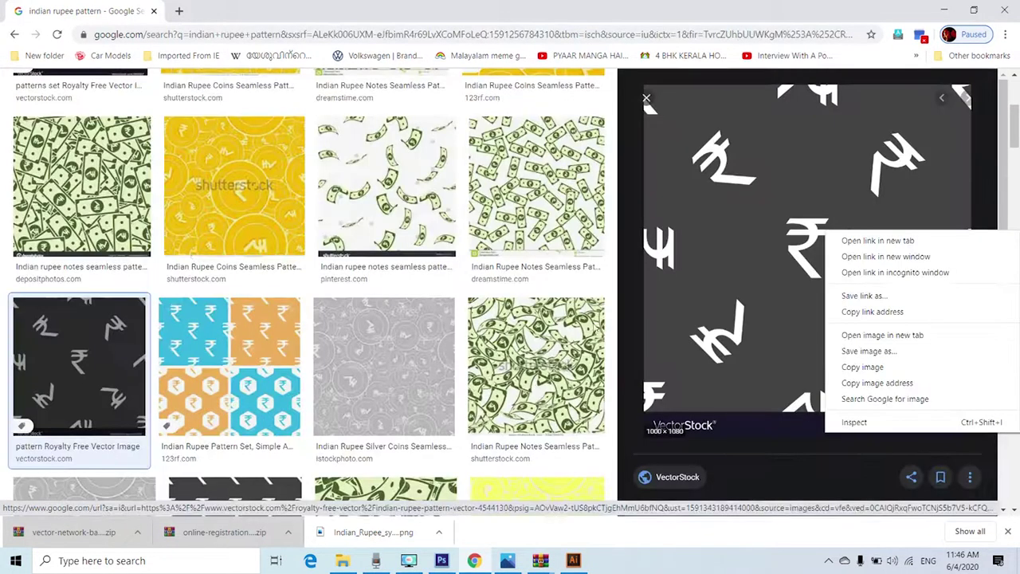
# - Browse the remaining rupee pattern images for a suitable background design
pyautogui.scroll(-4, 194, 254)
pyautogui.scroll(-4, 195, 253)
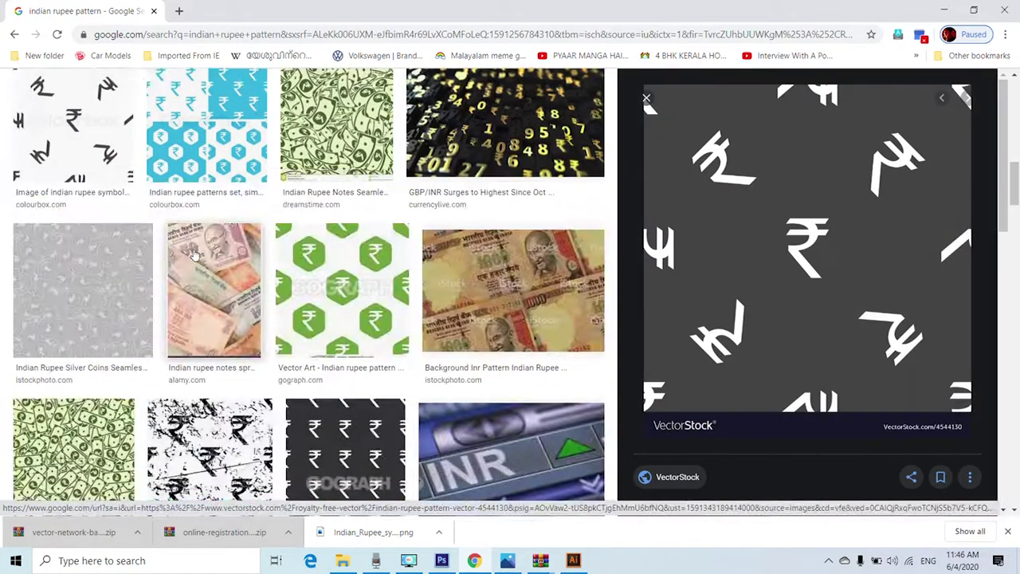
pyautogui.scroll(-4, 195, 254)
pyautogui.scroll(10, 200, 252)
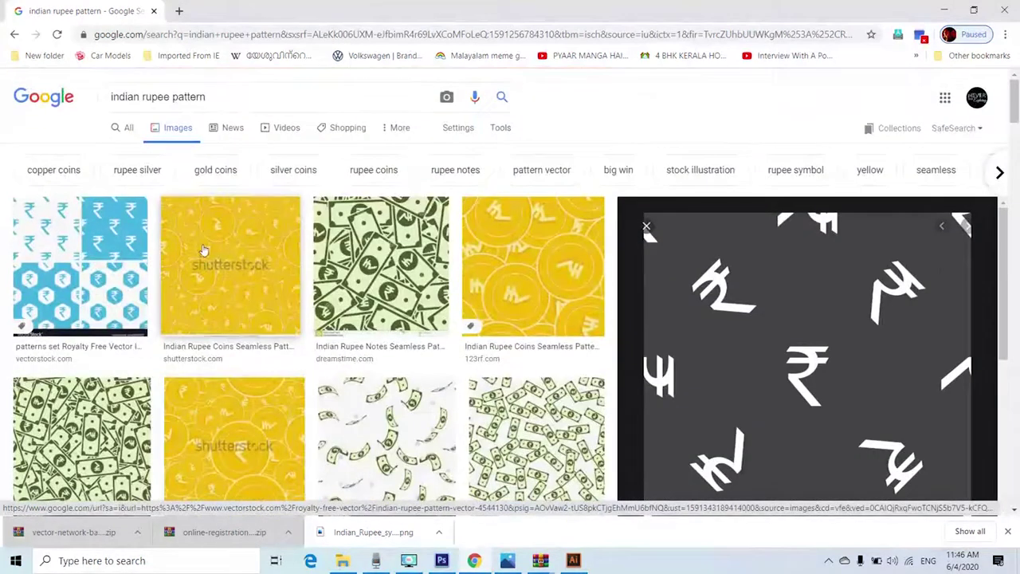
# - Copy the dark grey rupee symbol pattern image, switch to Photoshop and paste it into the MSME post
pyautogui.rightClick(825, 197)
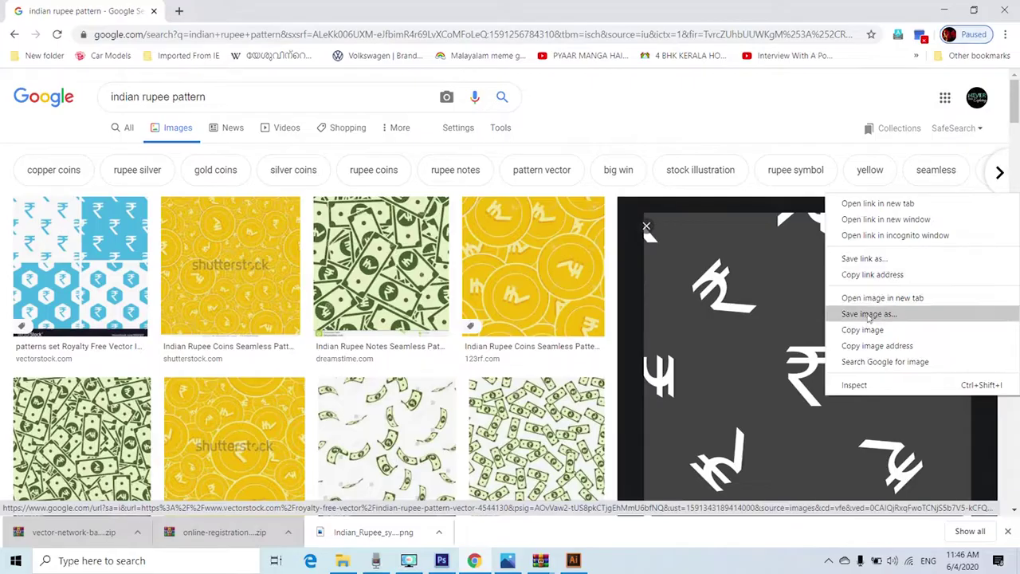
pyautogui.click(868, 330)
pyautogui.hotkey('alt', 'Tab')
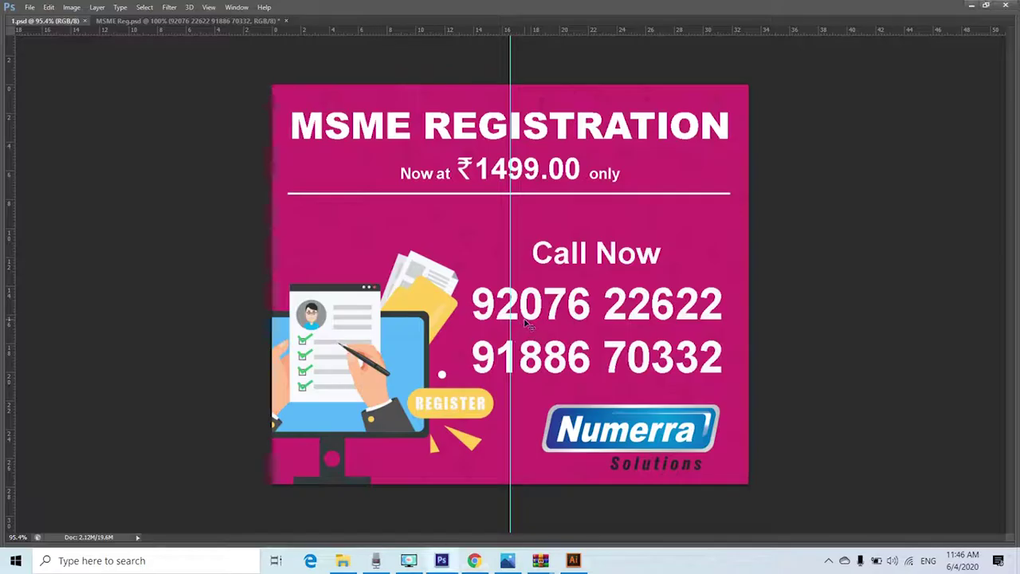
pyautogui.hotkey('ctrl', 'v')
# - Move and scale the pasted rupee pattern with Free Transform so it covers the whole canvas behind the text and artwork
pyautogui.moveTo(684, 230); pyautogui.dragTo(654, 231)
pyautogui.hotkey('ctrl', 't')
pyautogui.hotkey('ctrl', '-')
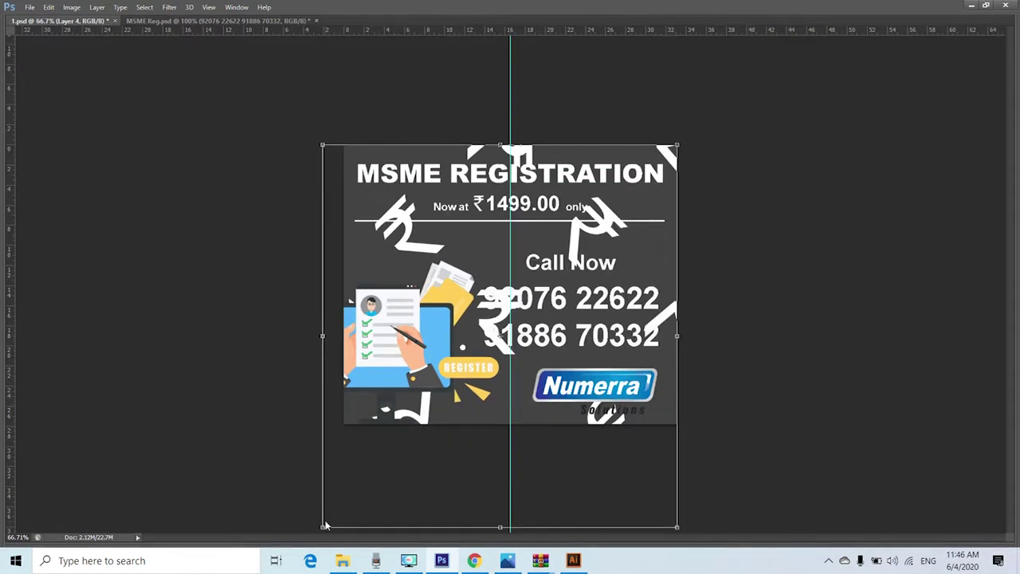
pyautogui.press('Return')
# - Try the Dissolve blend mode on the rupee pattern layer, and settle on Darken
pyautogui.press('Tab')
pyautogui.click(928, 210)
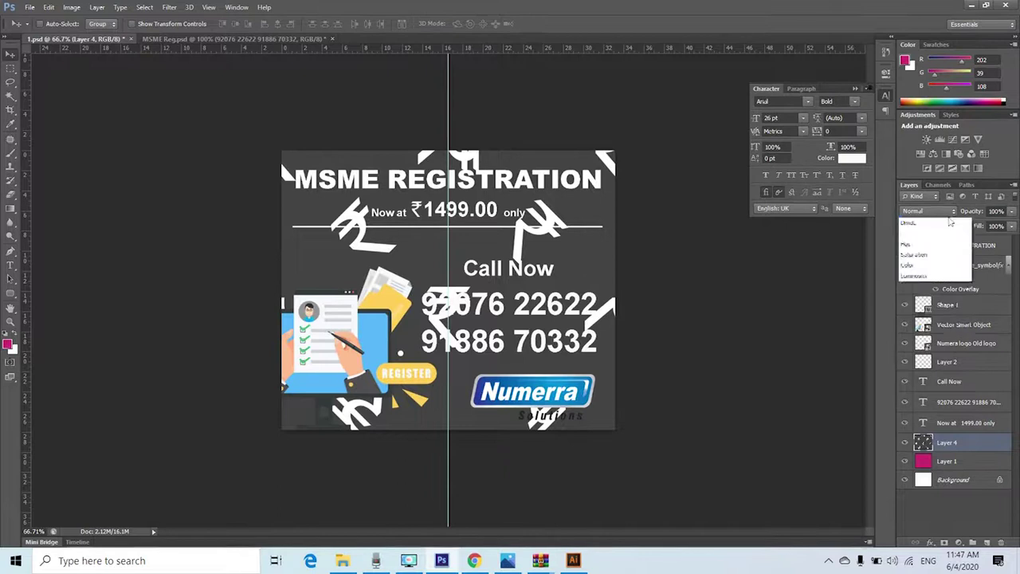
pyautogui.click(932, 233)
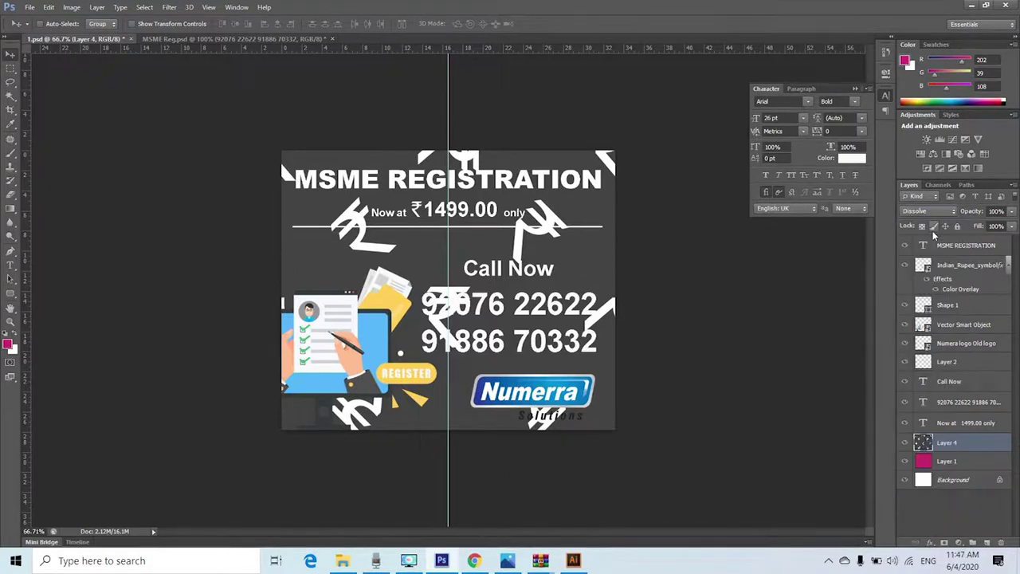
pyautogui.click(928, 210)
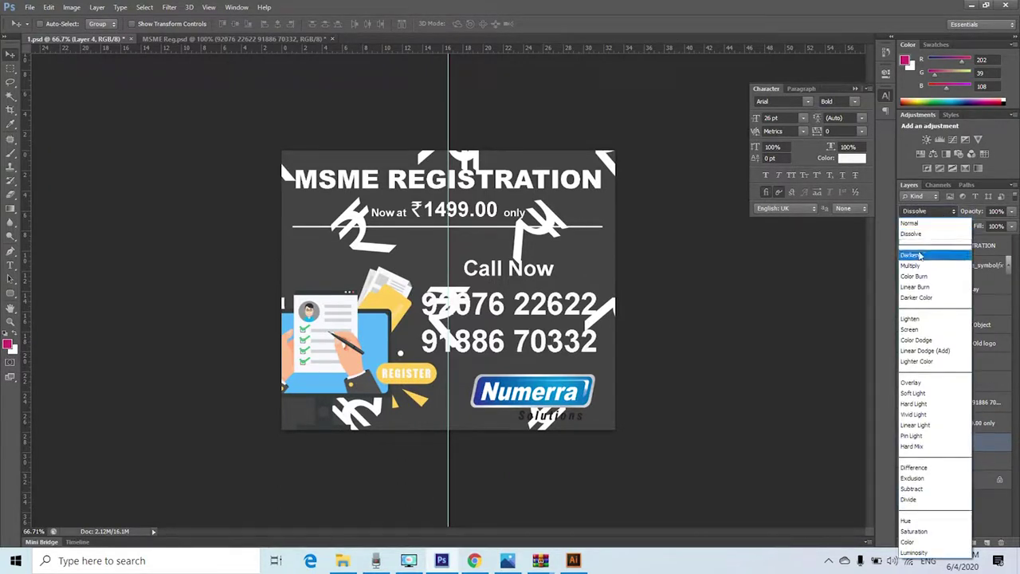
pyautogui.click(924, 239)
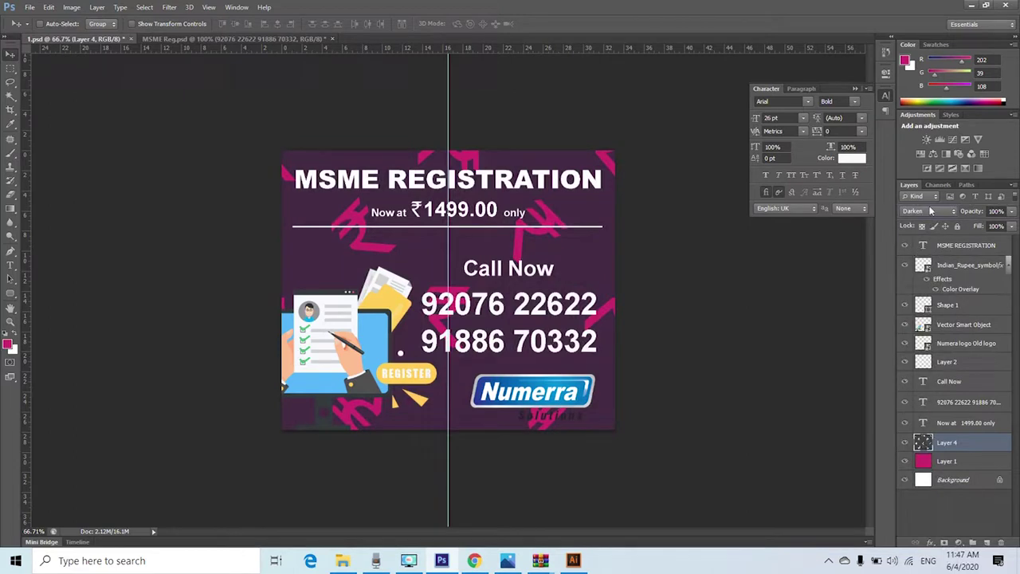
# - Lower the rupee pattern layer's opacity to 16% and save the document
pyautogui.click(1012, 212)
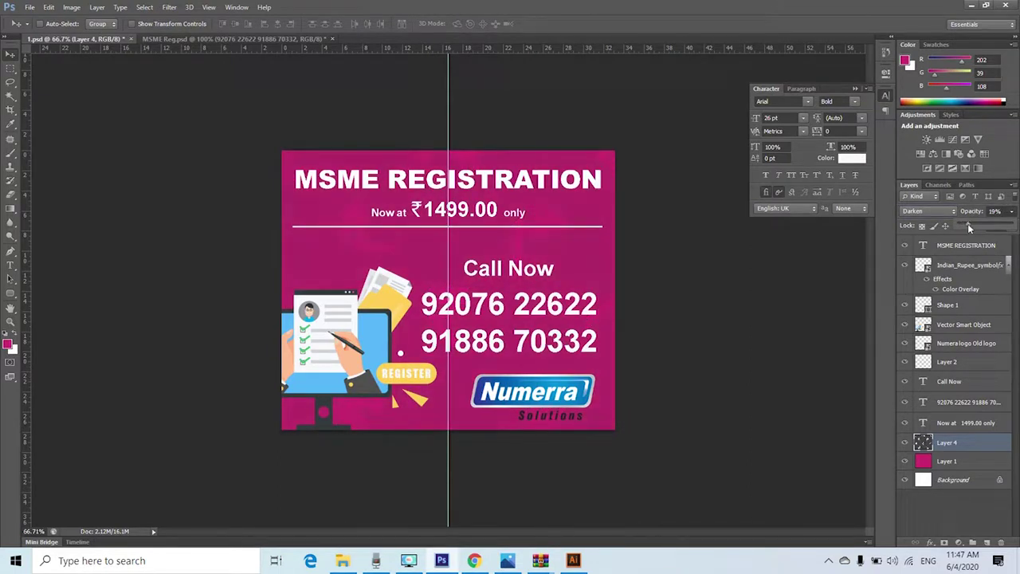
pyautogui.click(797, 365)
pyautogui.hotkey('ctrl', '+')
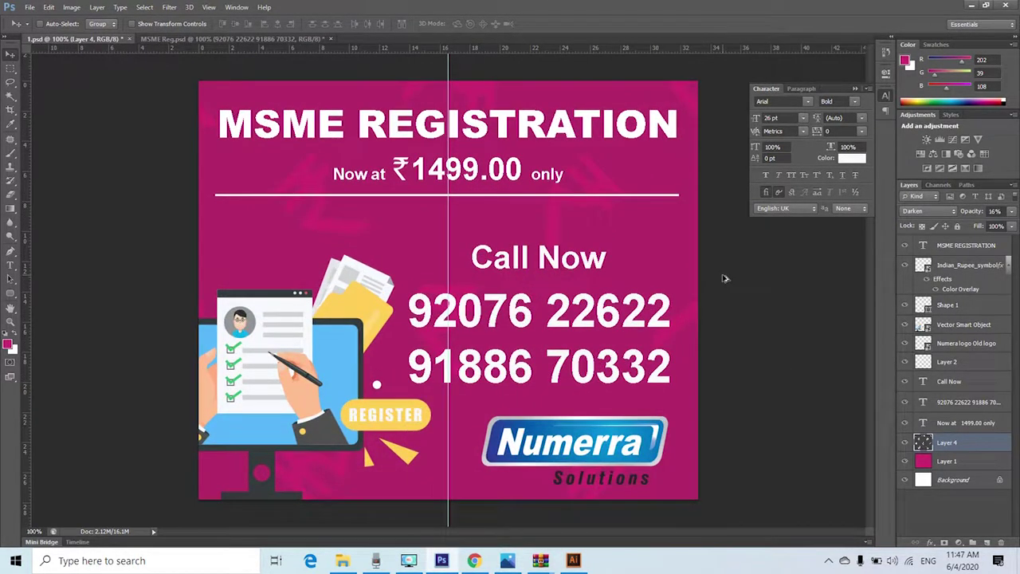
pyautogui.hotkey('ctrl', 's')
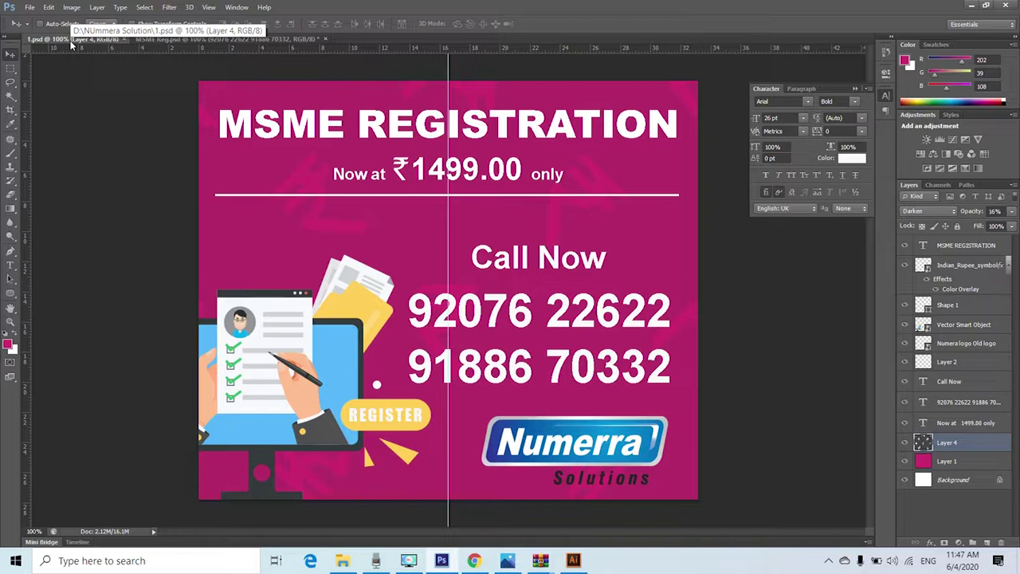
# - Start a Save for Web export of the post and choose JPEG as the file format
pyautogui.click(30, 8)
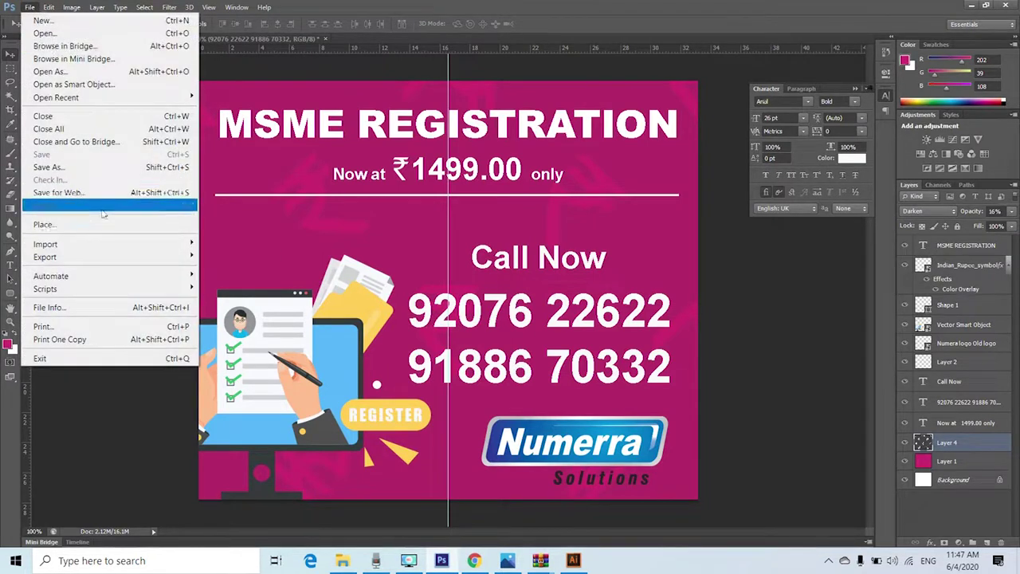
pyautogui.click(93, 193)
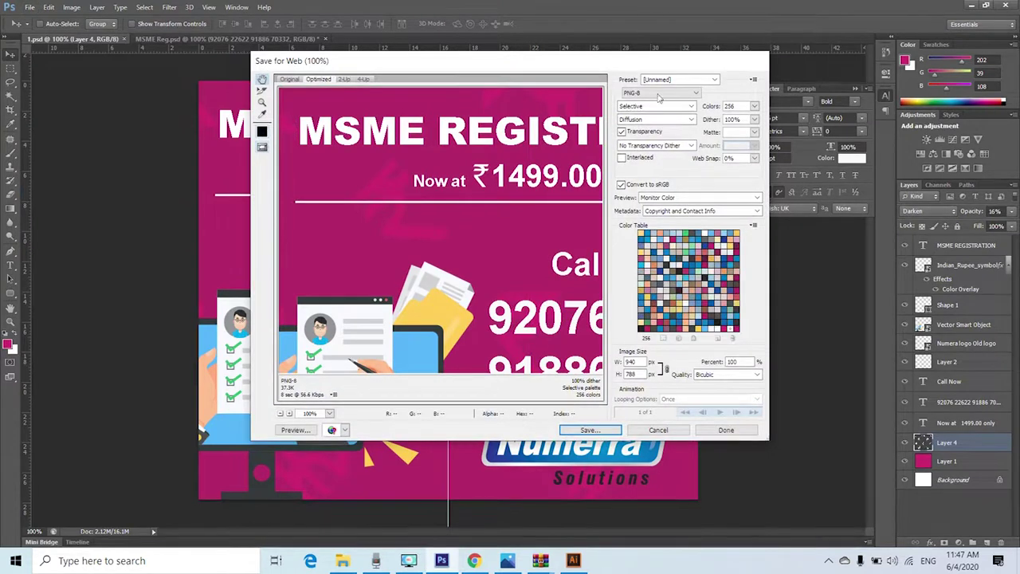
pyautogui.click(658, 95)
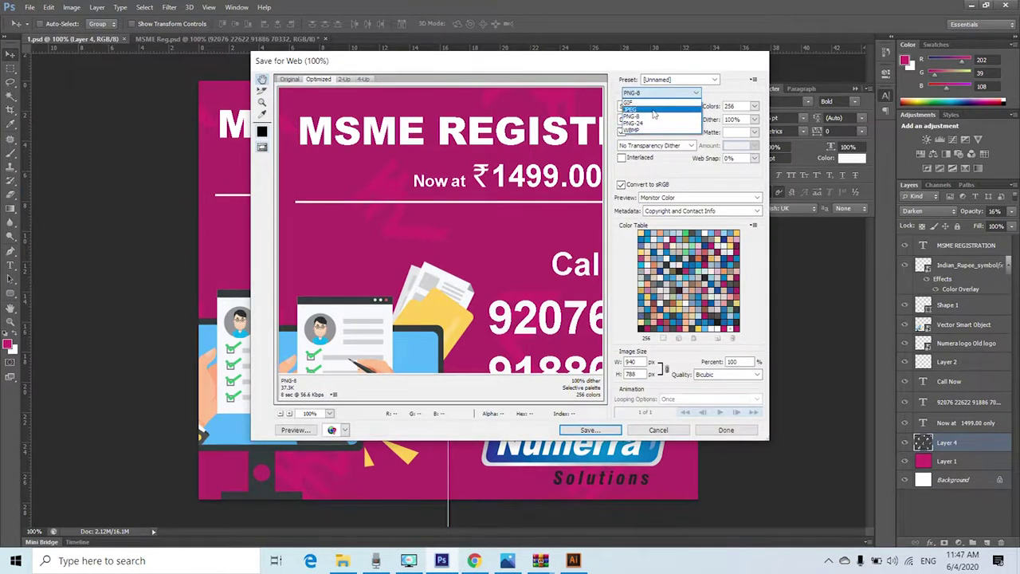
pyautogui.click(653, 112)
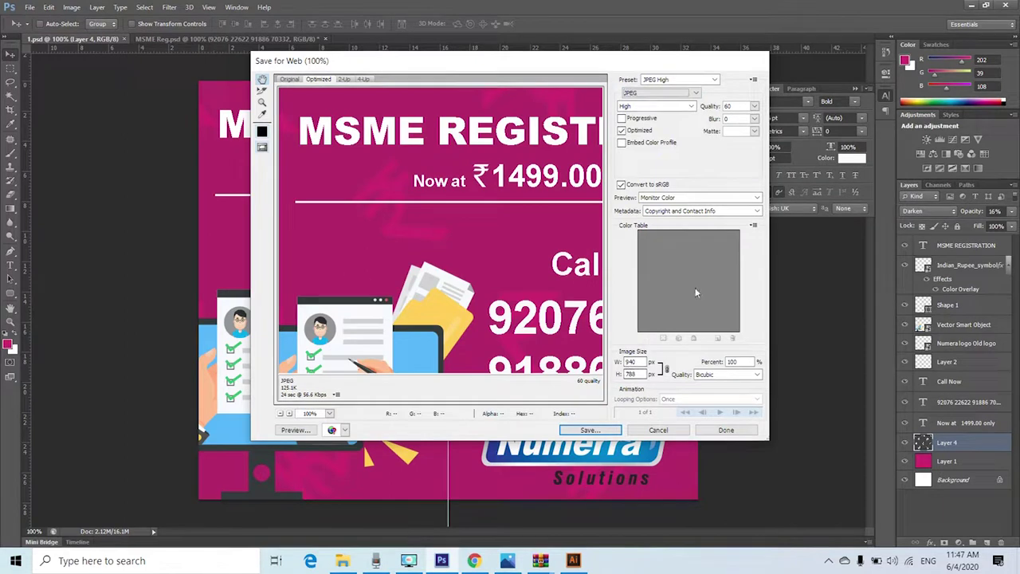
# - Compare the PNG-8 and GIF export formats in the preview and return to JPEG
pyautogui.click(658, 93)
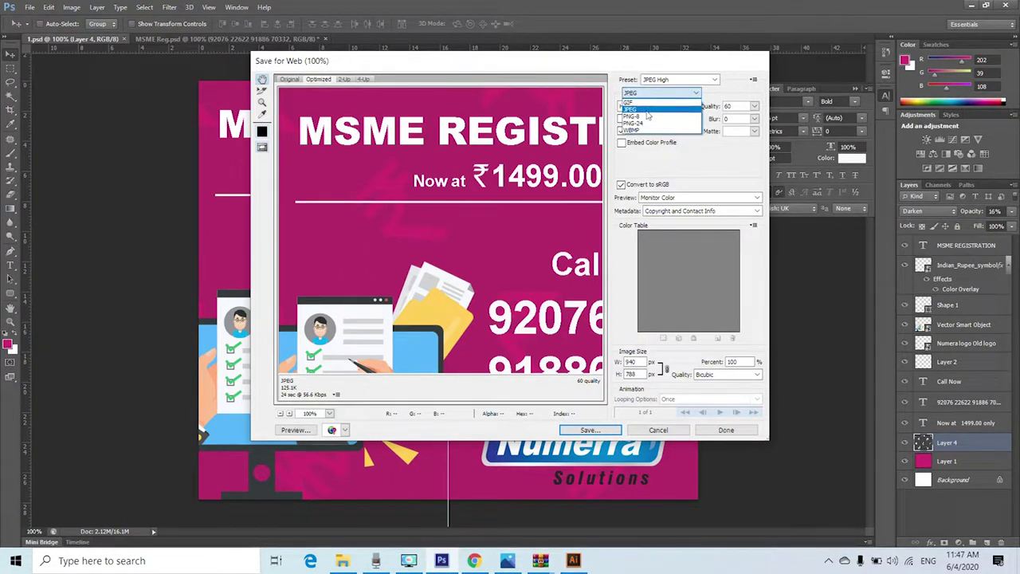
pyautogui.click(648, 111)
pyautogui.click(654, 94)
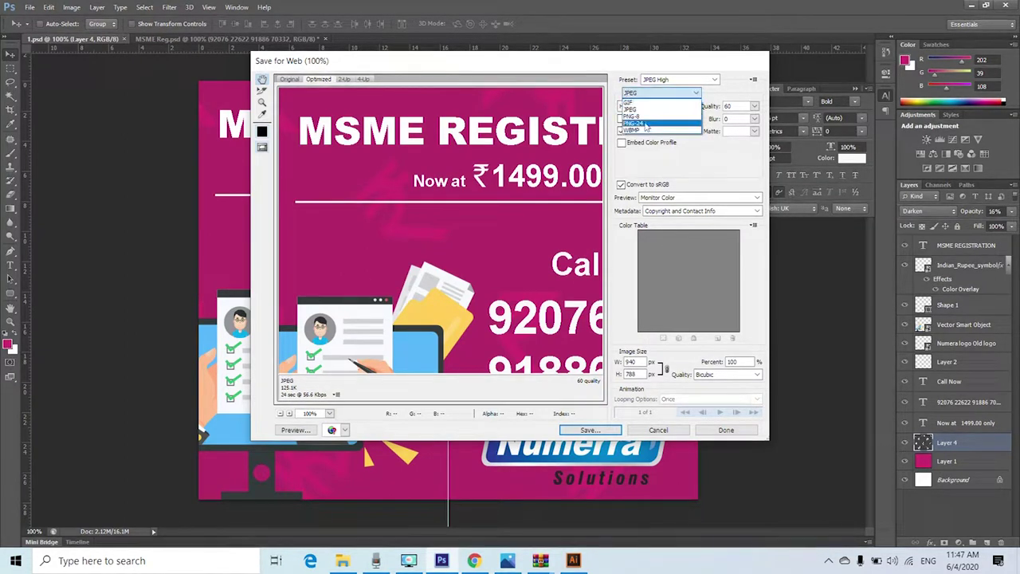
pyautogui.click(646, 117)
pyautogui.click(650, 94)
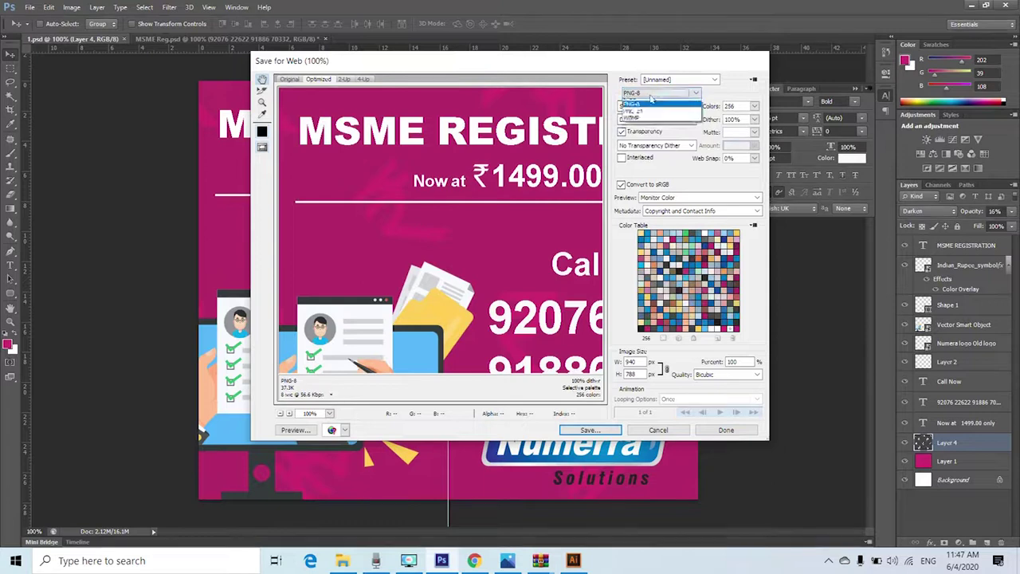
pyautogui.click(642, 103)
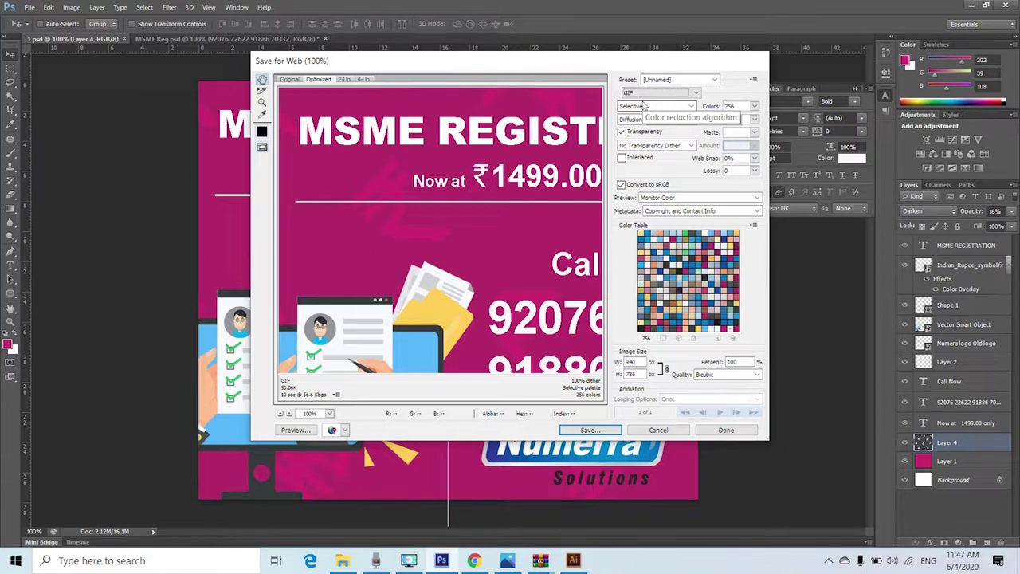
pyautogui.click(650, 93)
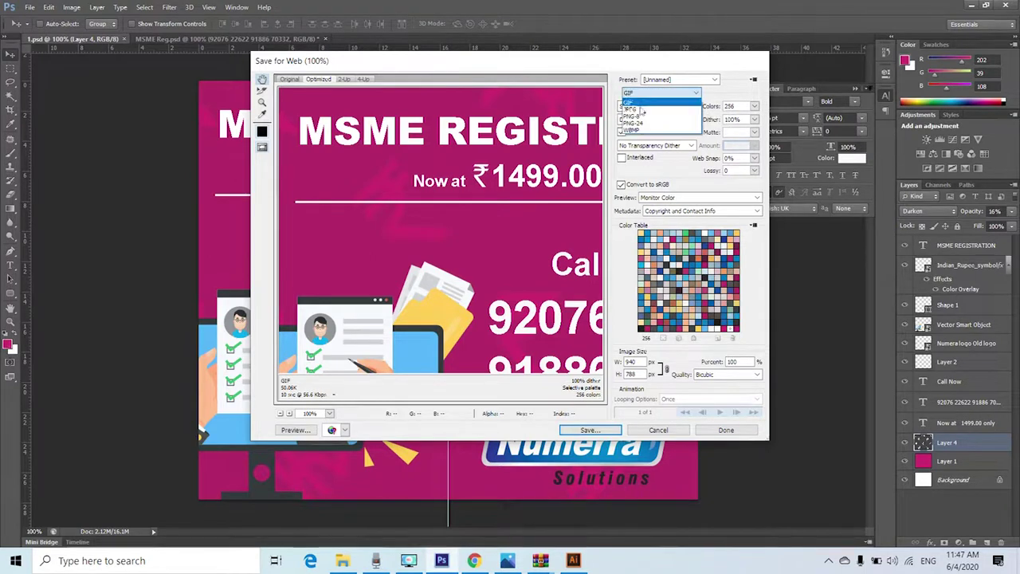
pyautogui.click(647, 109)
pyautogui.click(650, 93)
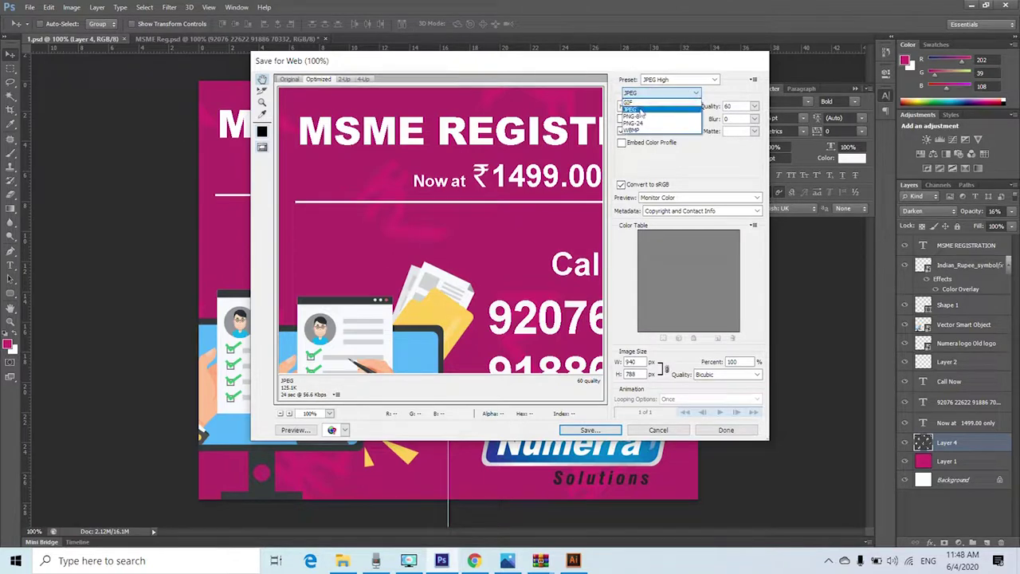
pyautogui.click(647, 108)
# - Enable Progressive for the JPEG and save it as MSME in the Social Media post folder
pyautogui.click(637, 119)
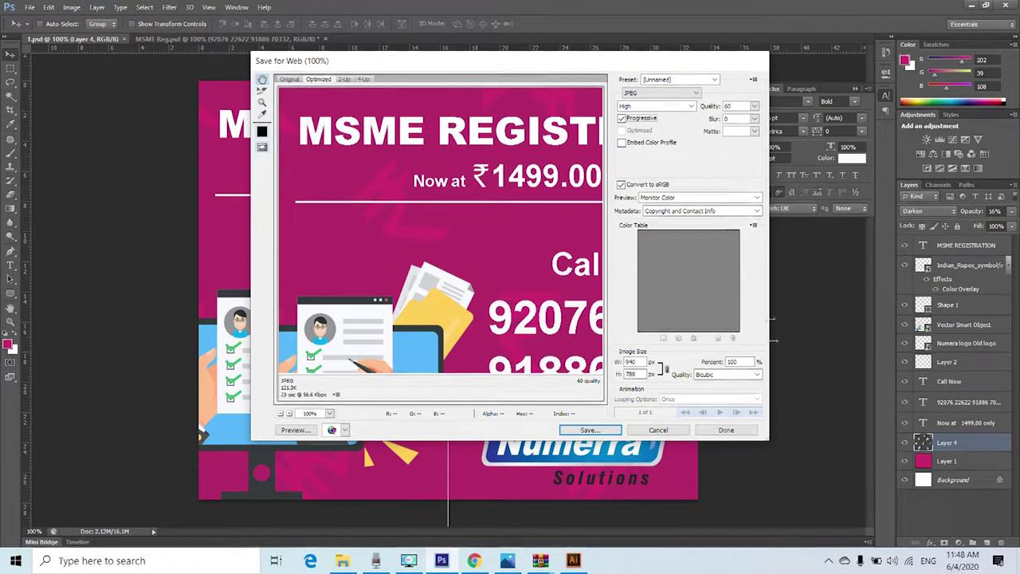
pyautogui.click(589, 429)
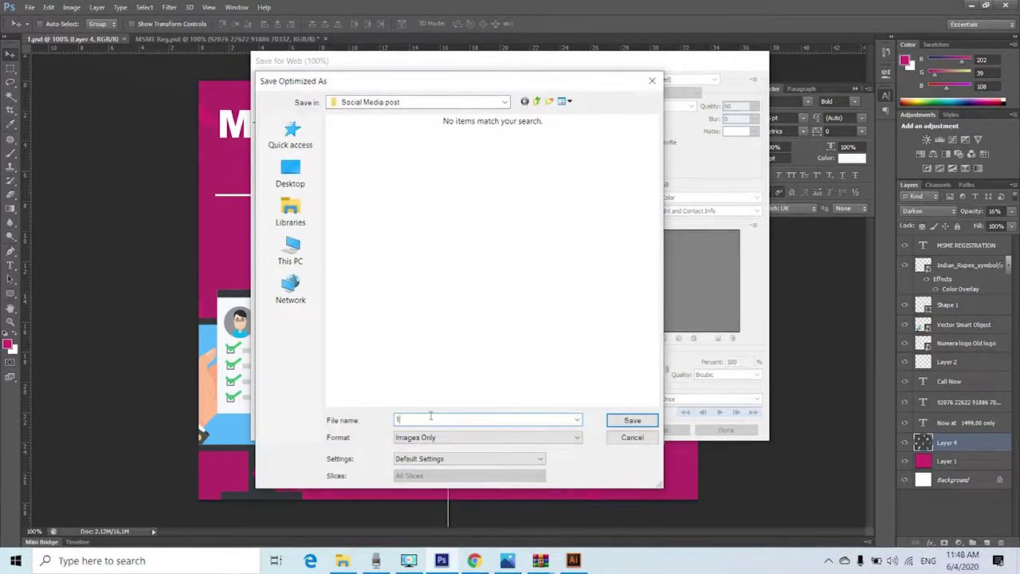
pyautogui.write('MSME')
pyautogui.click(632, 423)
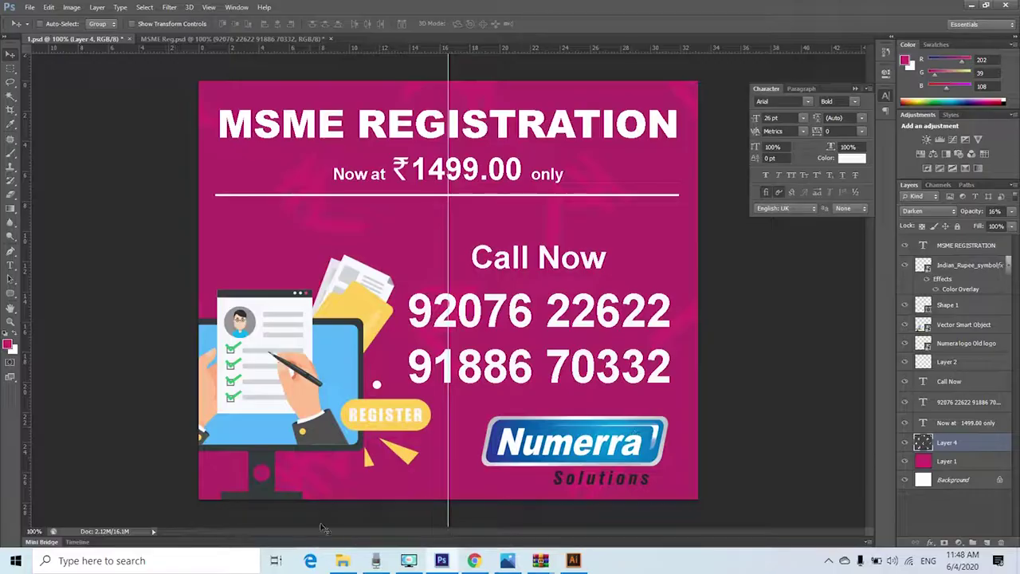
# - Switch to File Explorer, view the exported MSME image from the Social Media post folder and close the viewer
pyautogui.click(342, 560)
pyautogui.moveTo(464, 129)
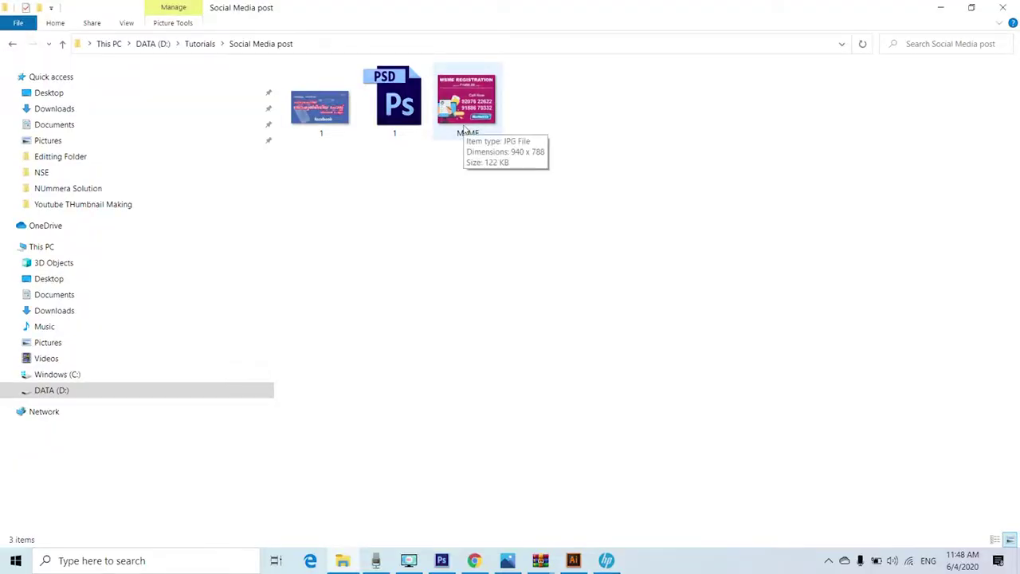
pyautogui.doubleClick(465, 104)
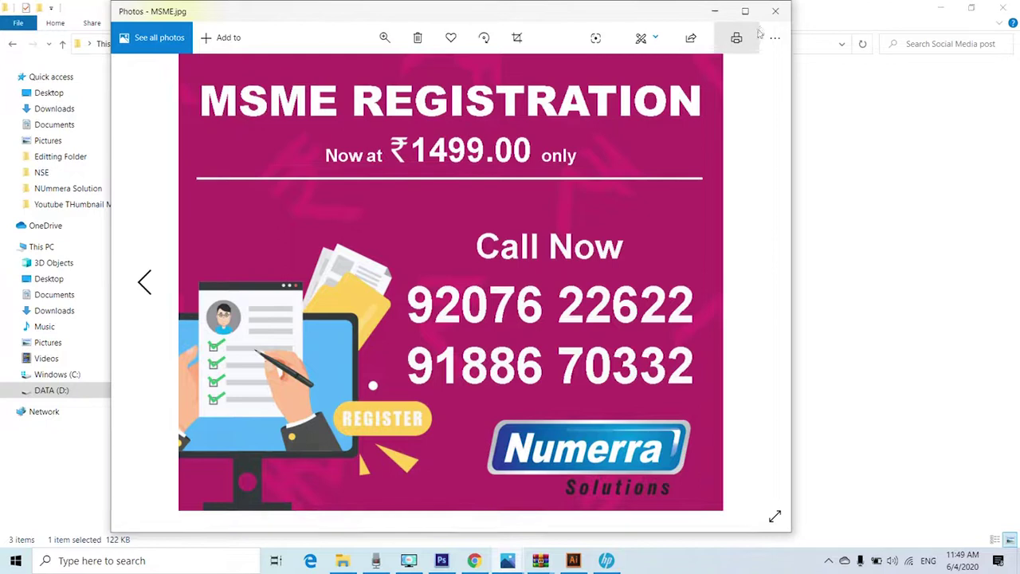
pyautogui.click(775, 11)
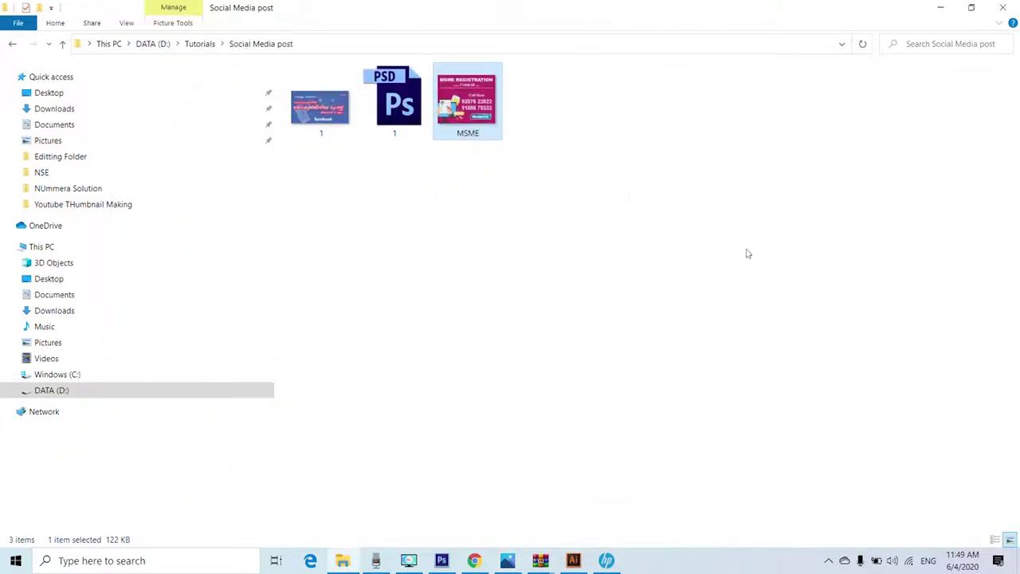